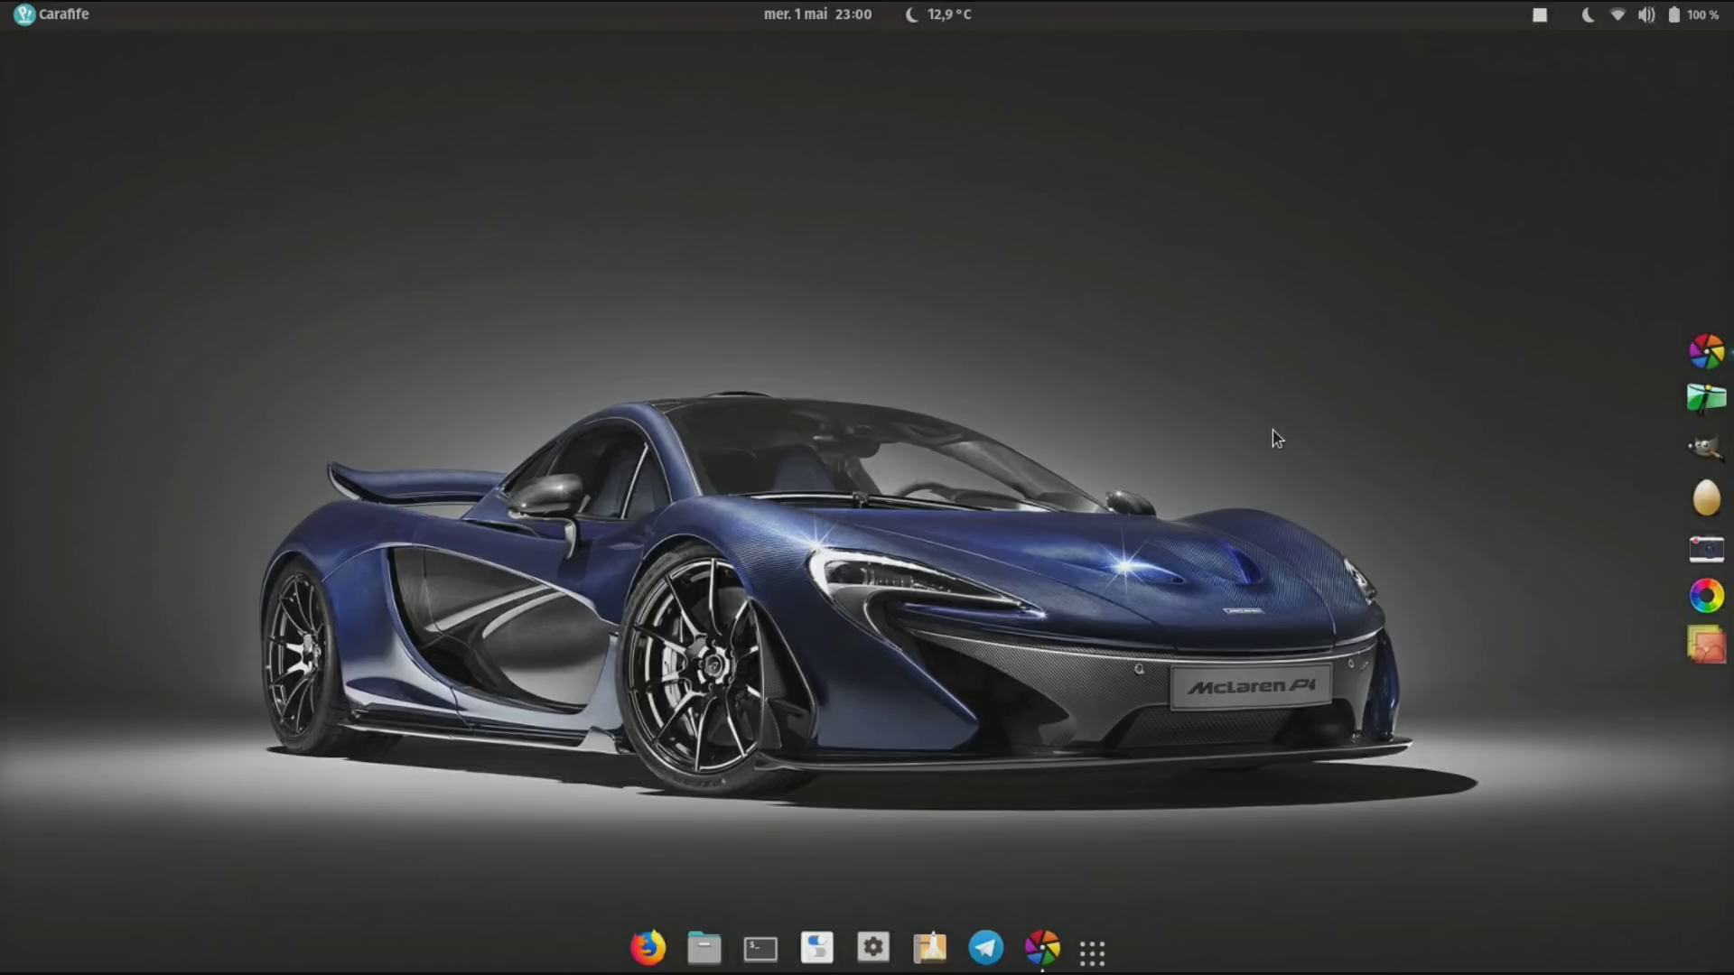
Switch to the Synaptic package manager and review the packages in the lensfun search.
key("super")
left_click(1100, 485)
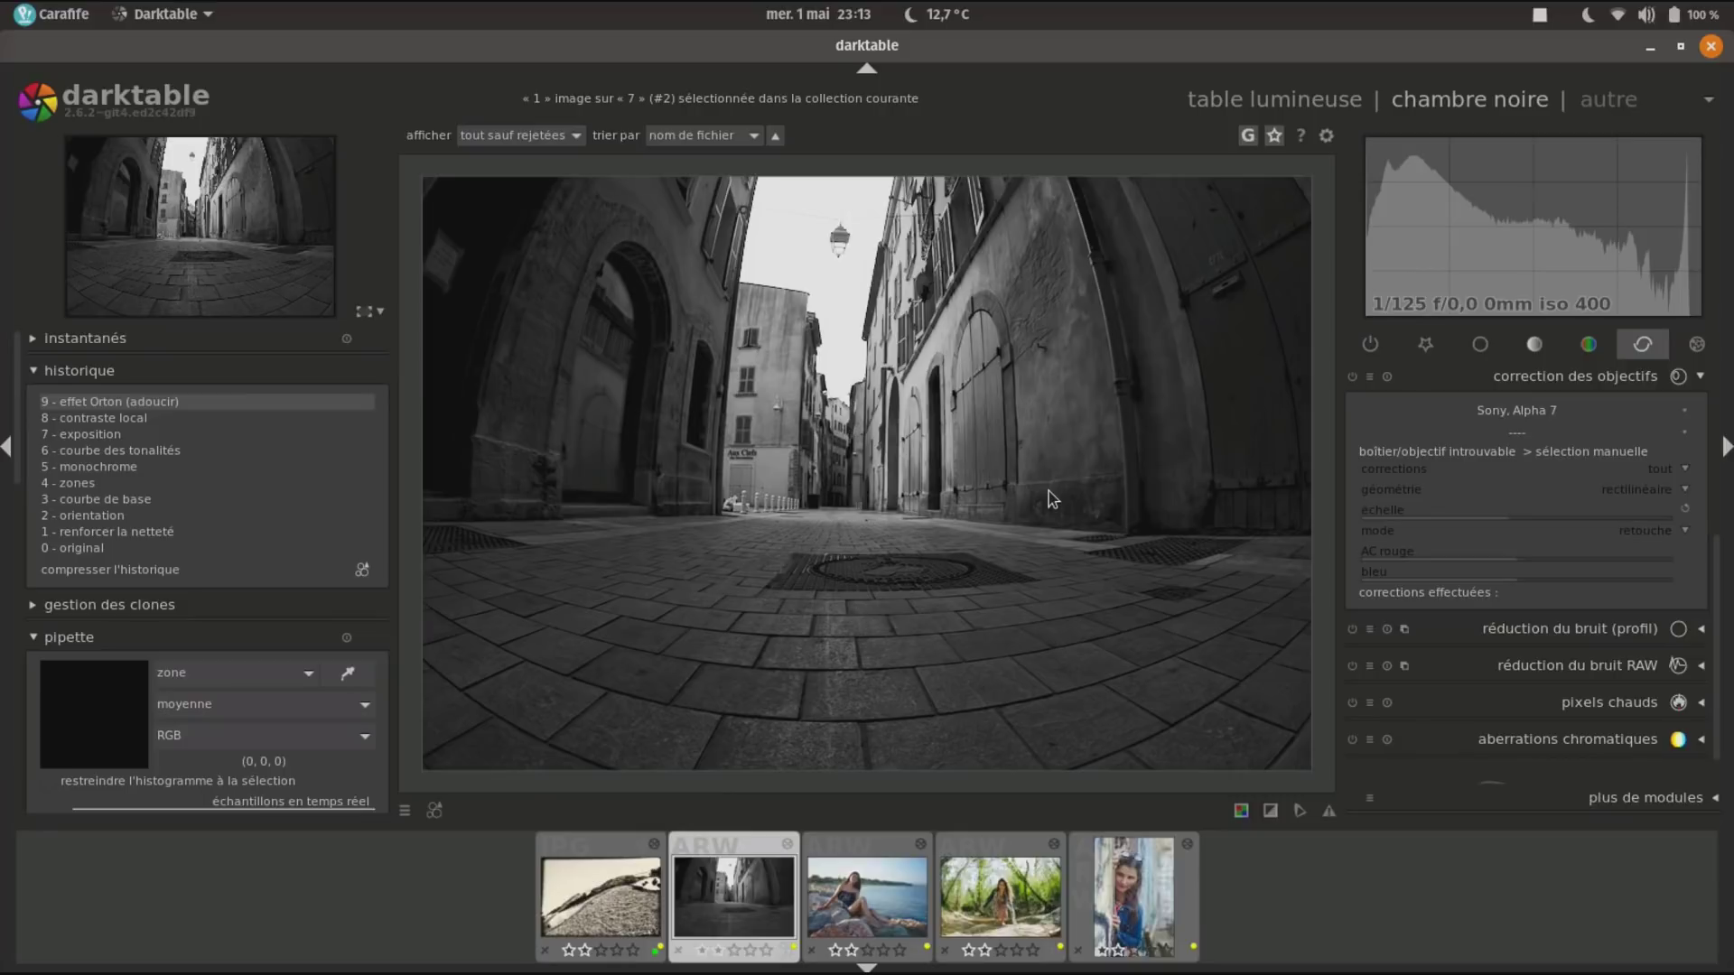
mouse_move(3, 3)
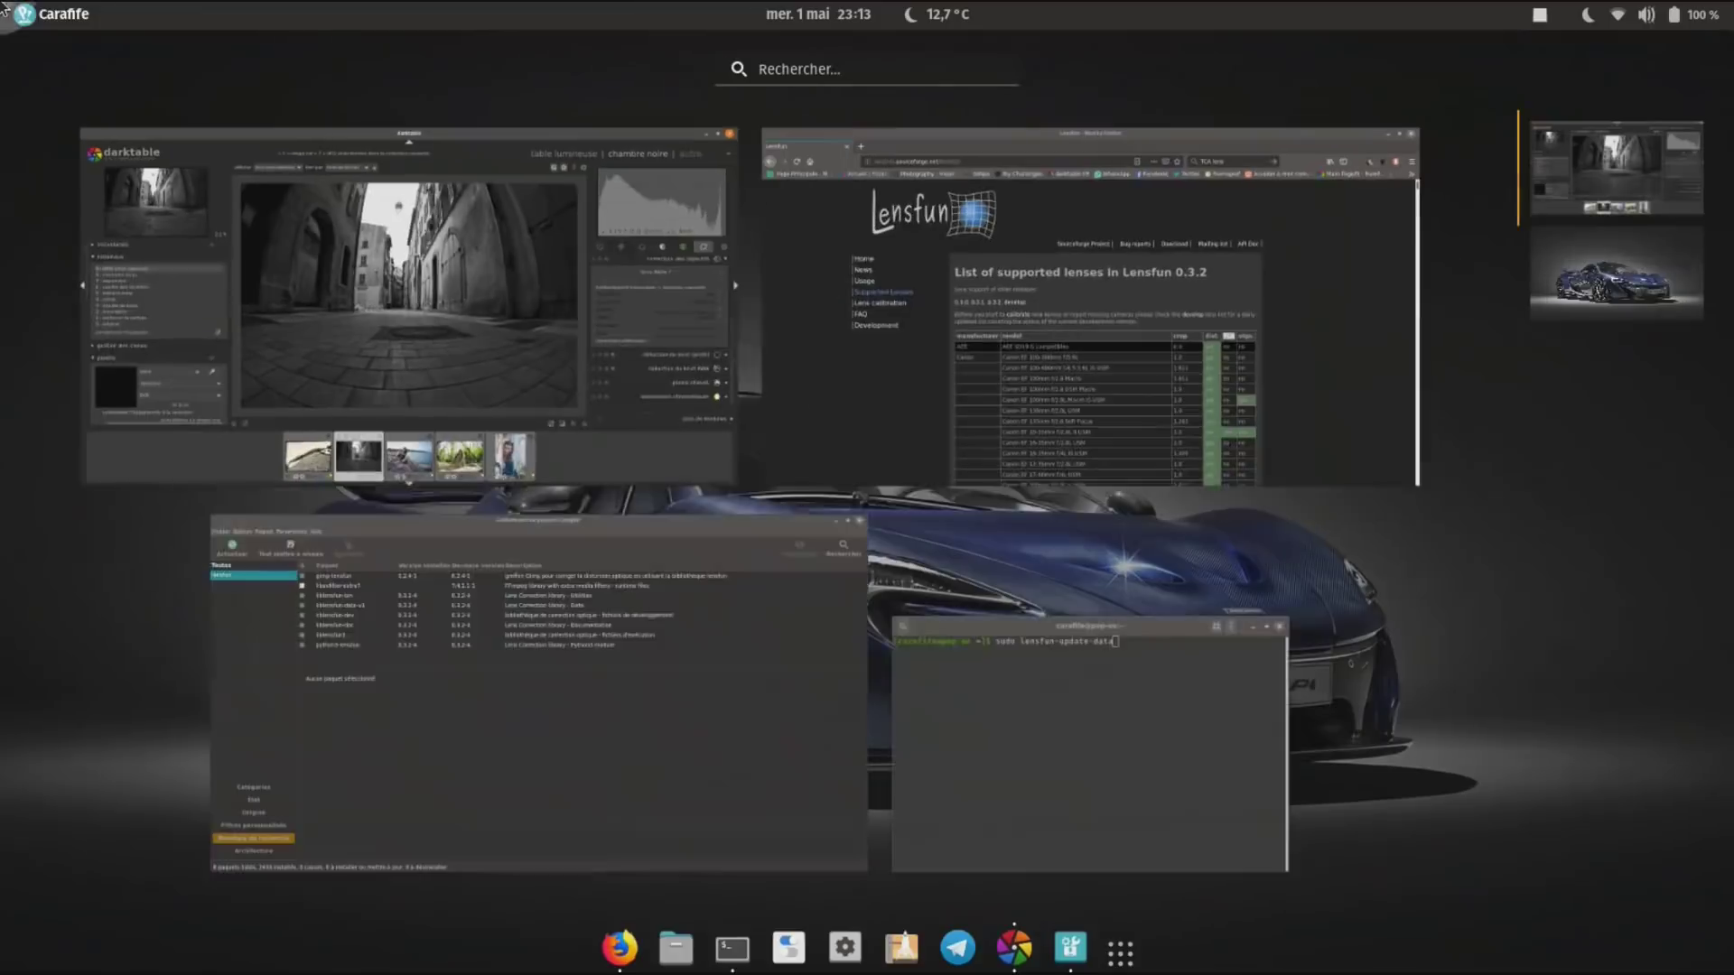
left_click(486, 670)
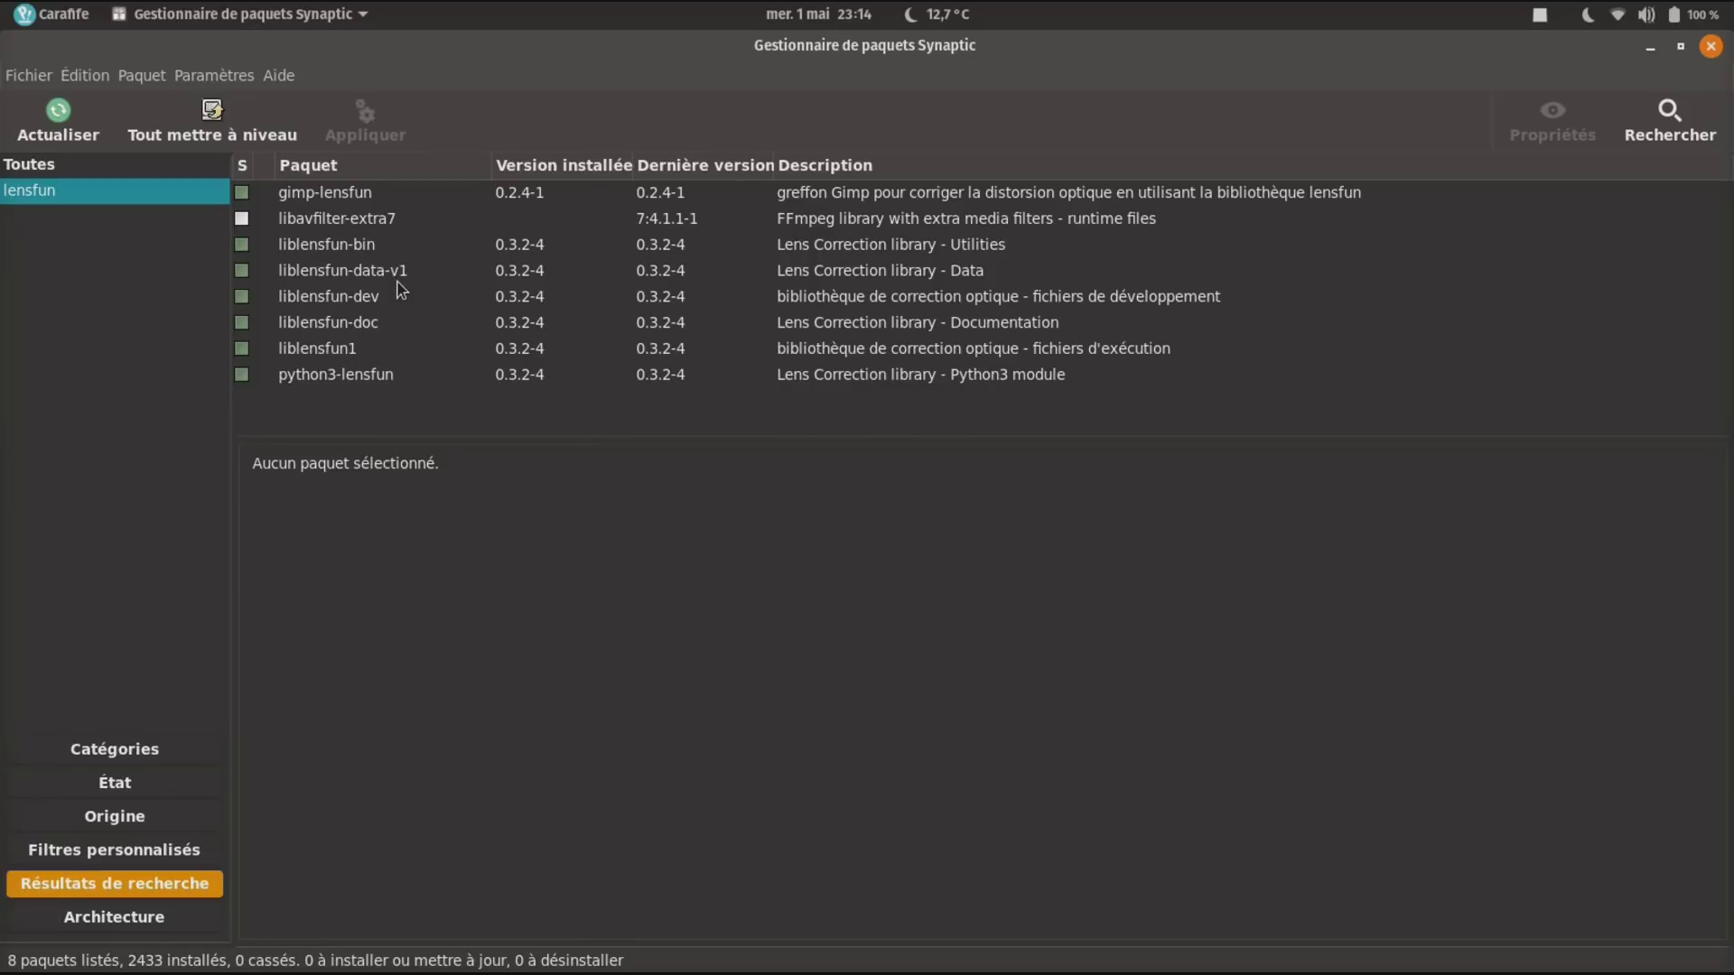
Run sudo lensfun-update-data in the terminal, authenticating with the account password, and close the terminal and Synaptic windows.
mouse_move(1, 1)
left_click(1077, 760)
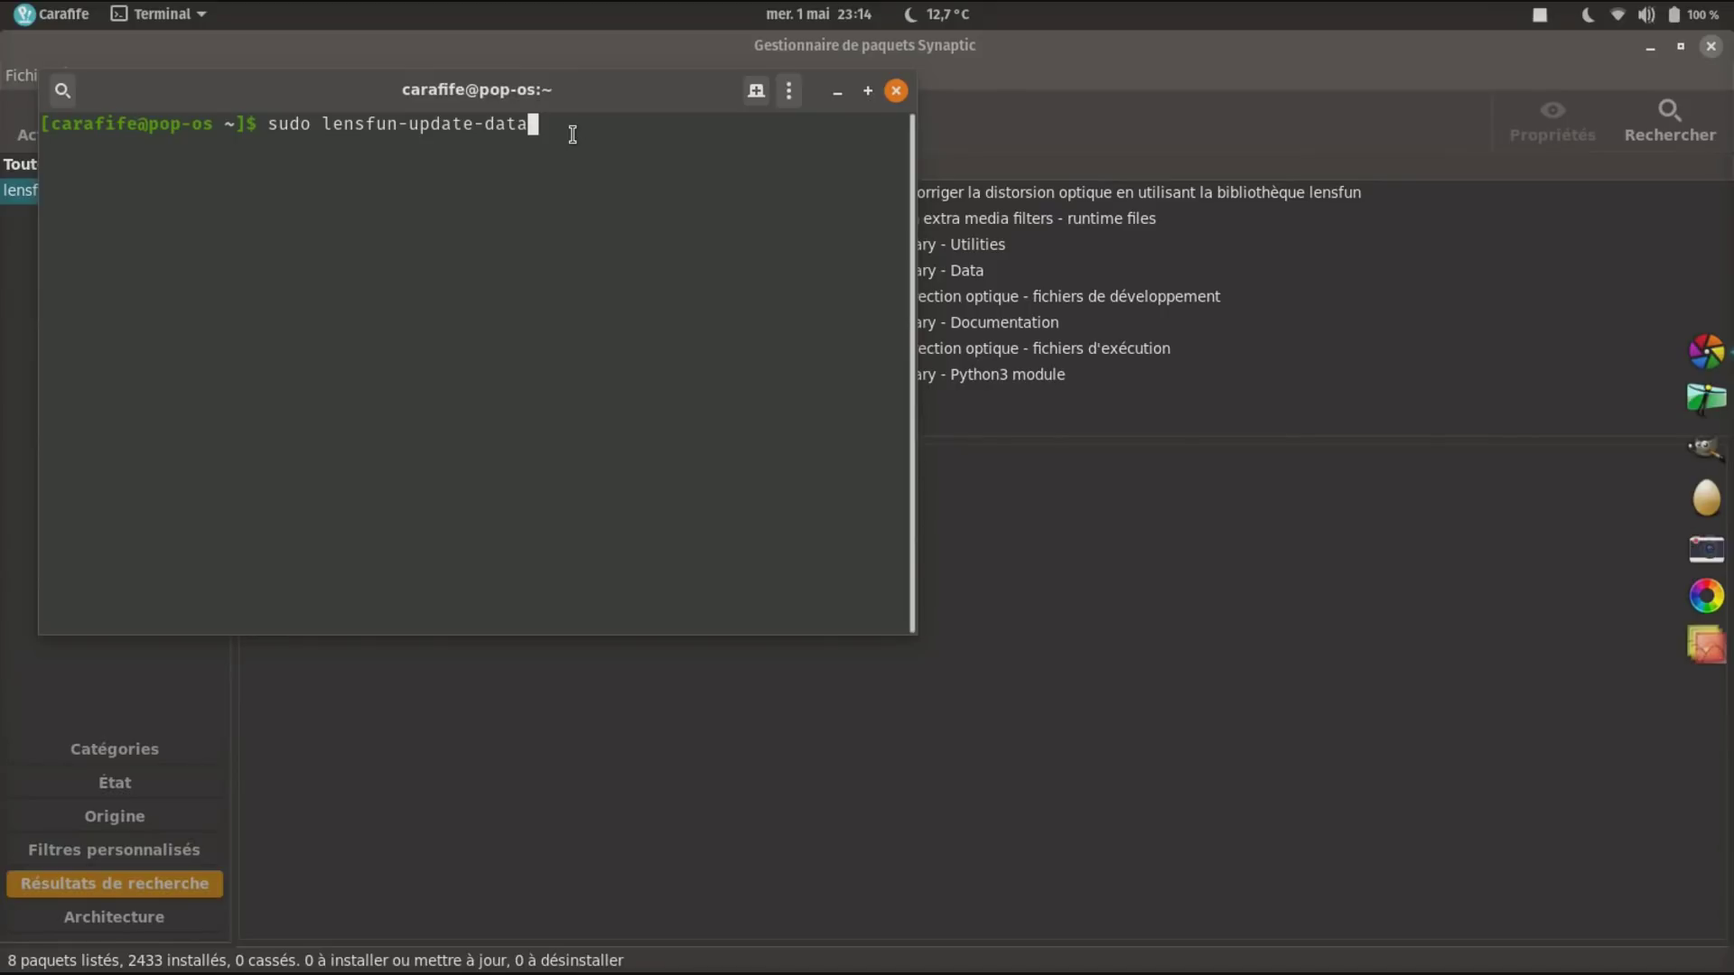
key("Return")
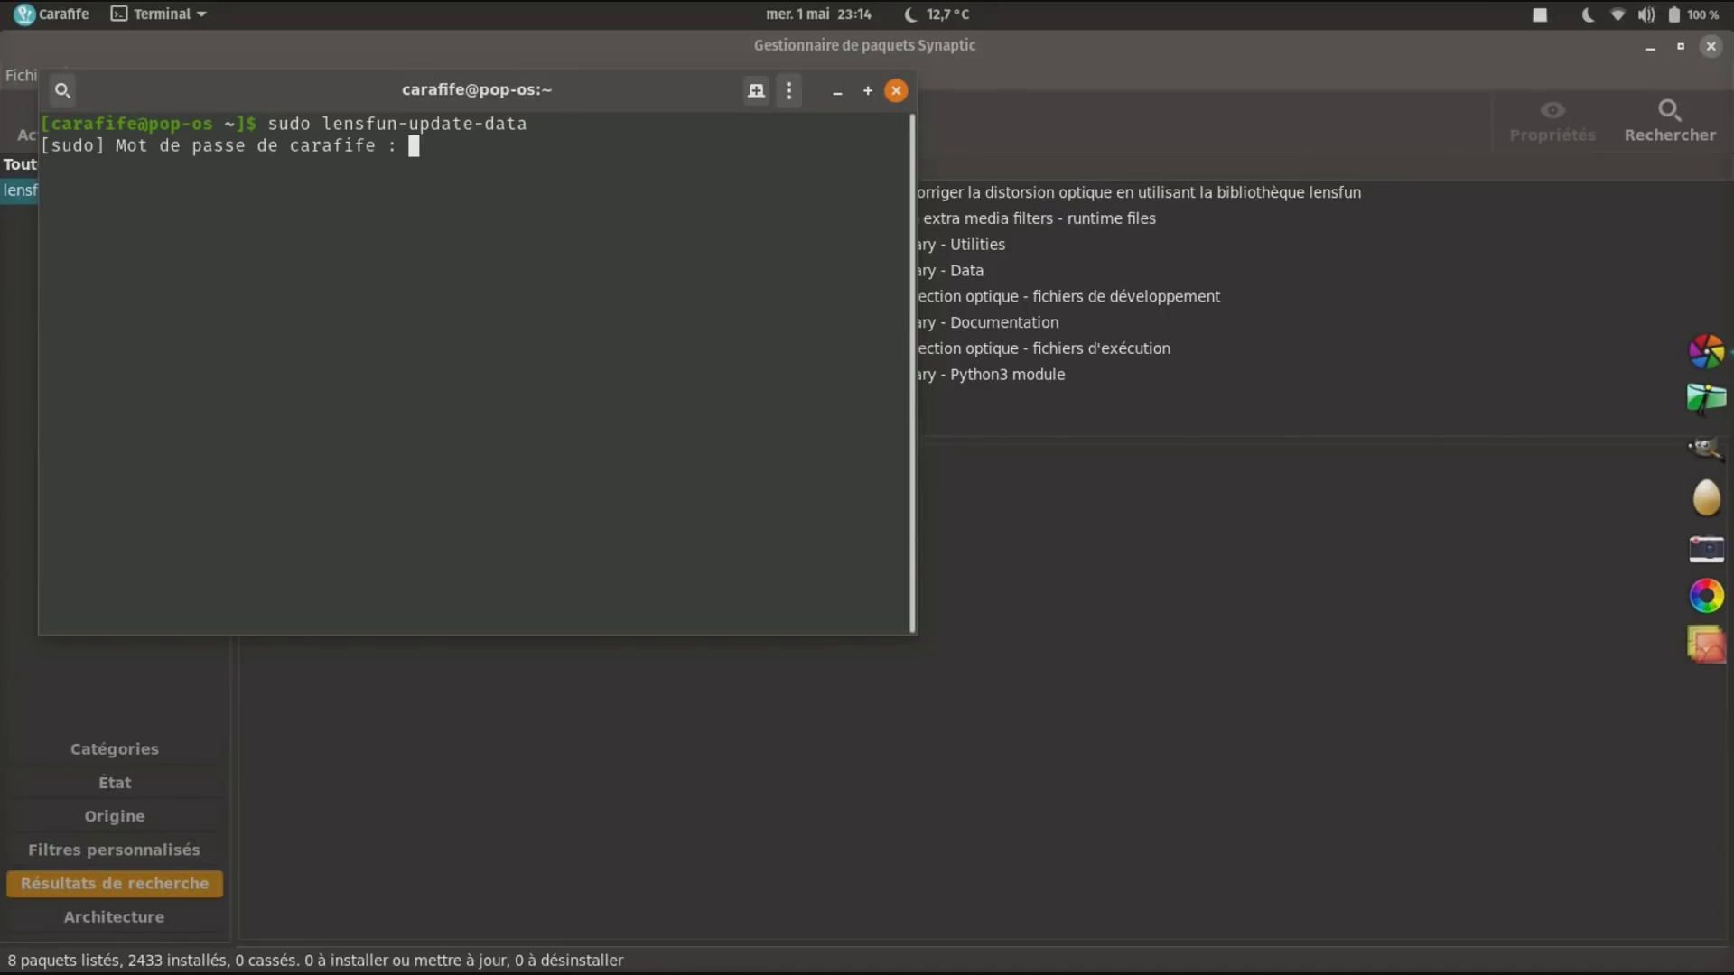
key("Return")
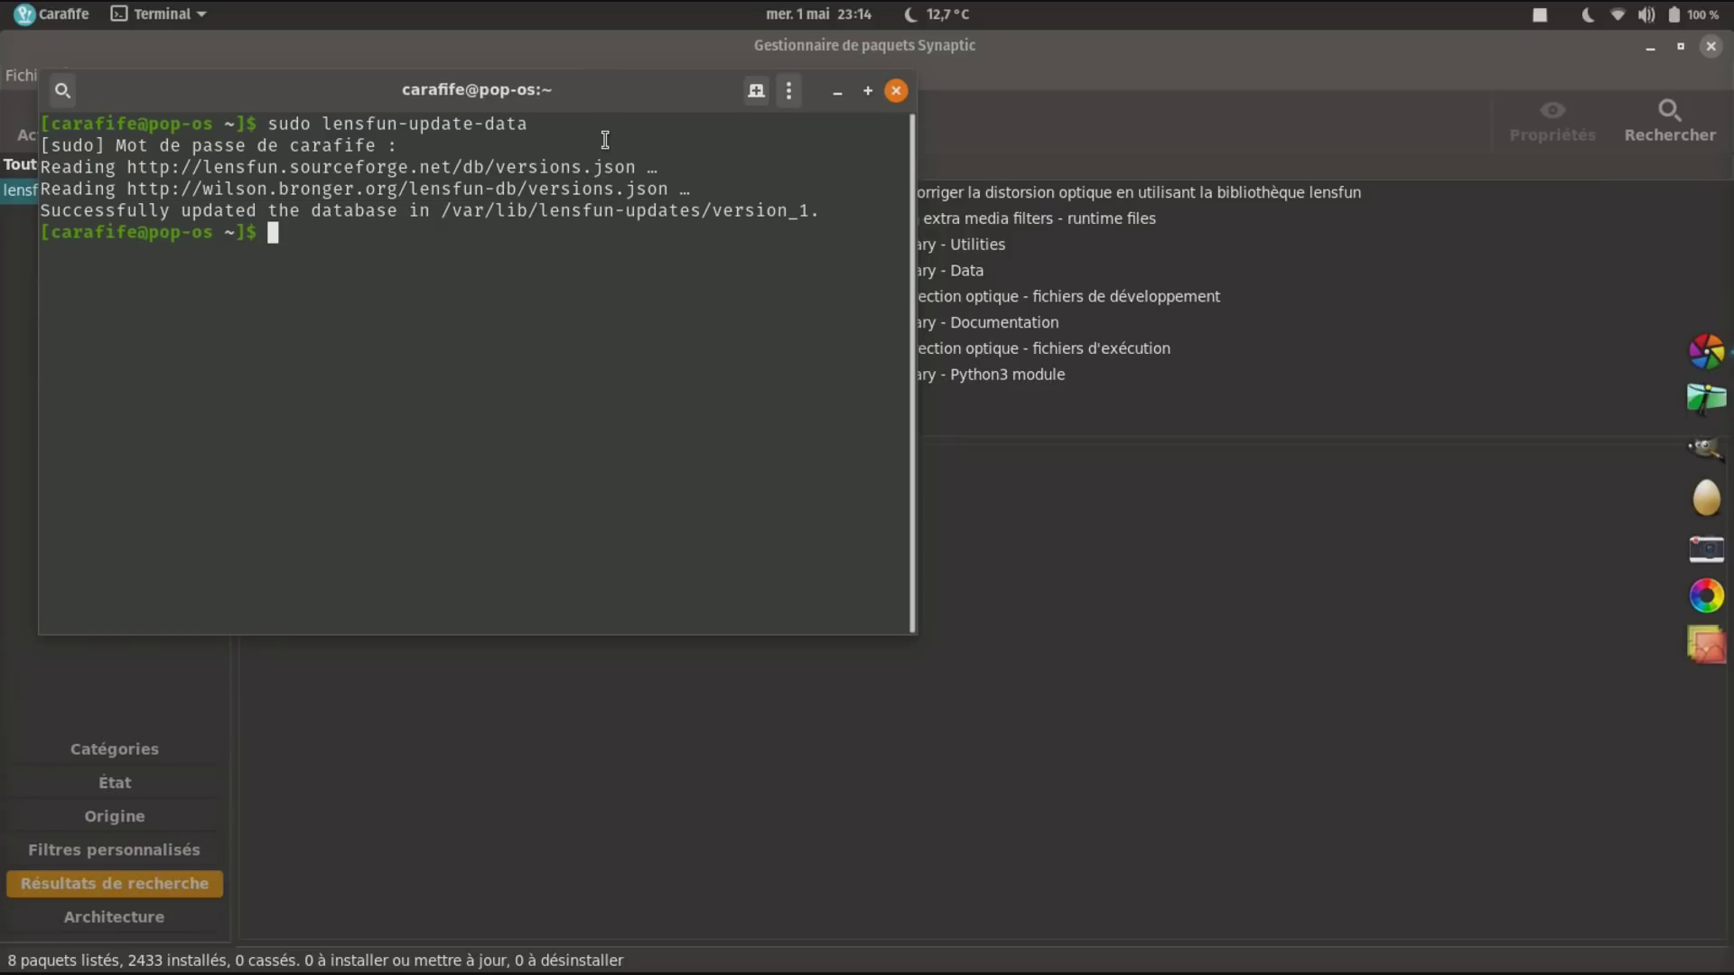
left_click(893, 95)
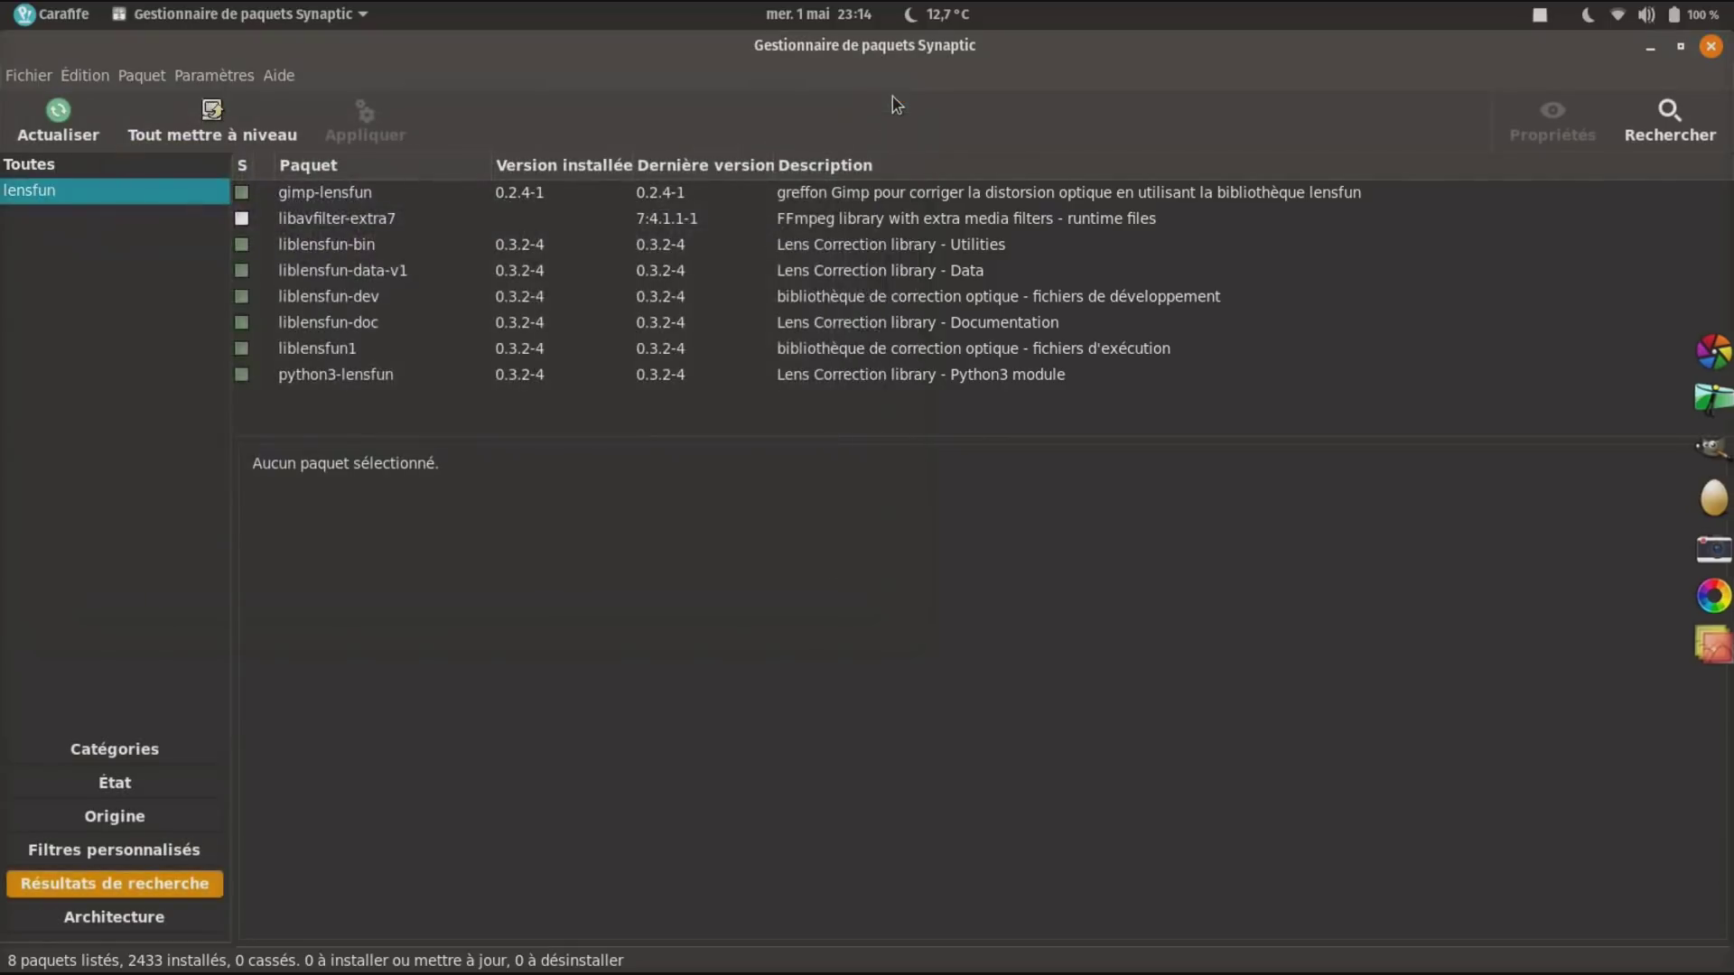
left_click(1711, 46)
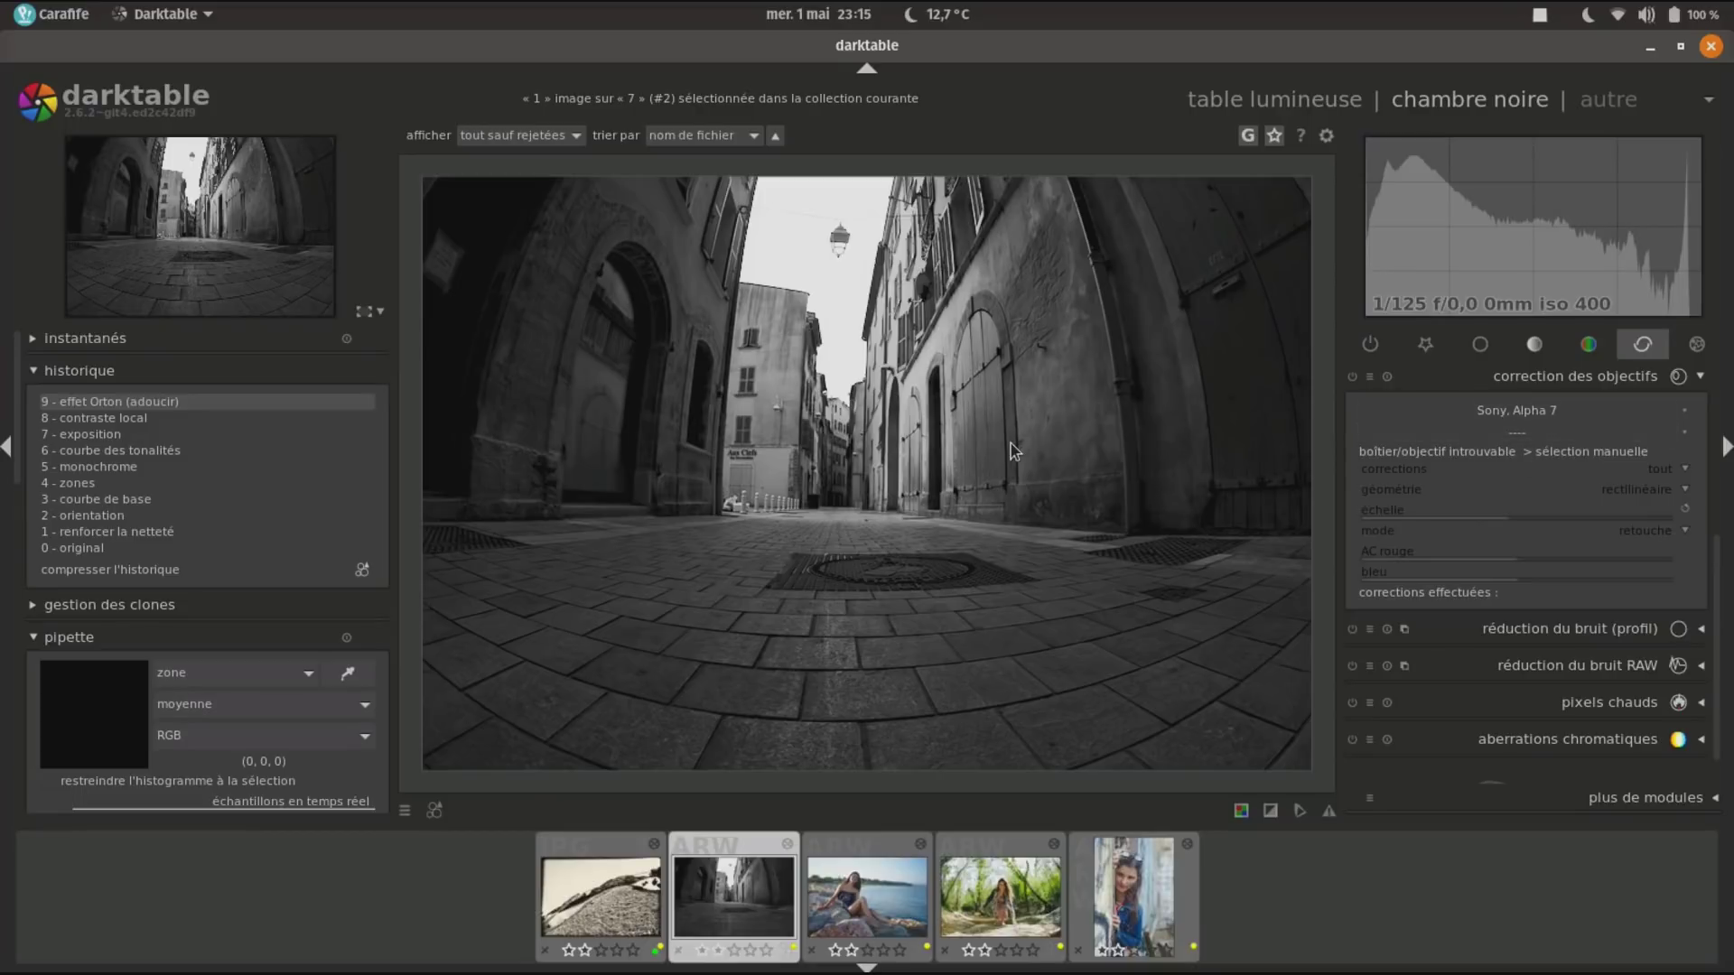
Switch to Firefox and look through the Canon entries in the Lensfun 0.3.2 supported lenses list.
mouse_move(20, 8)
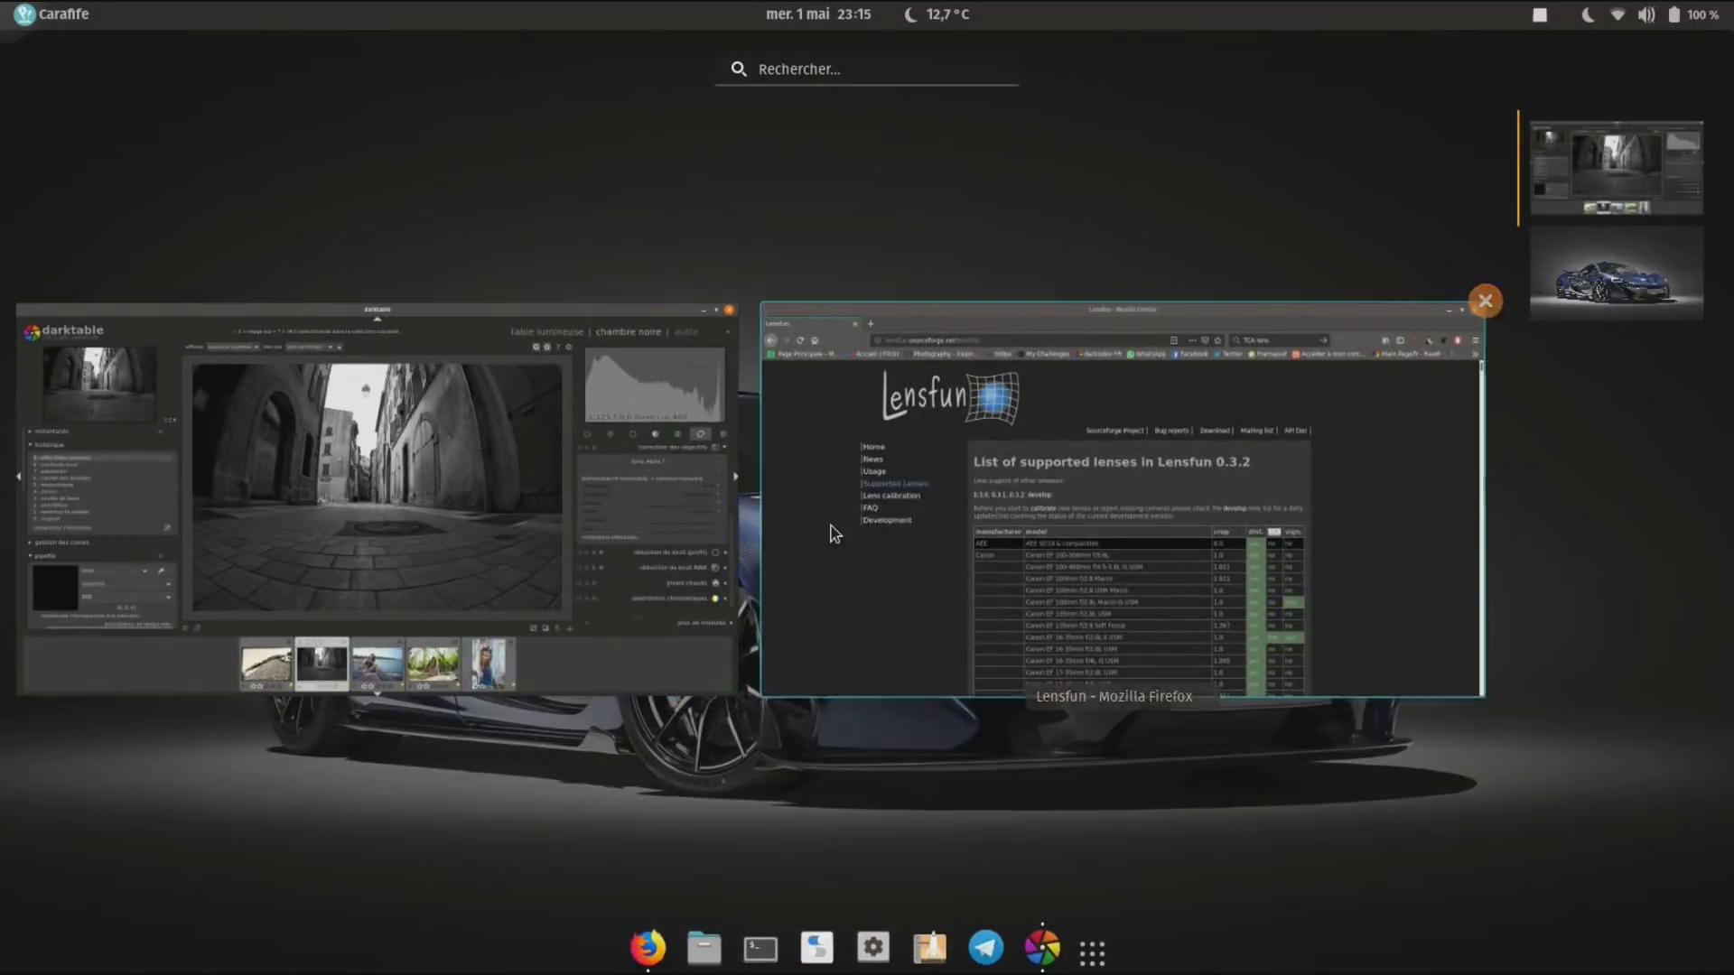
left_click(830, 534)
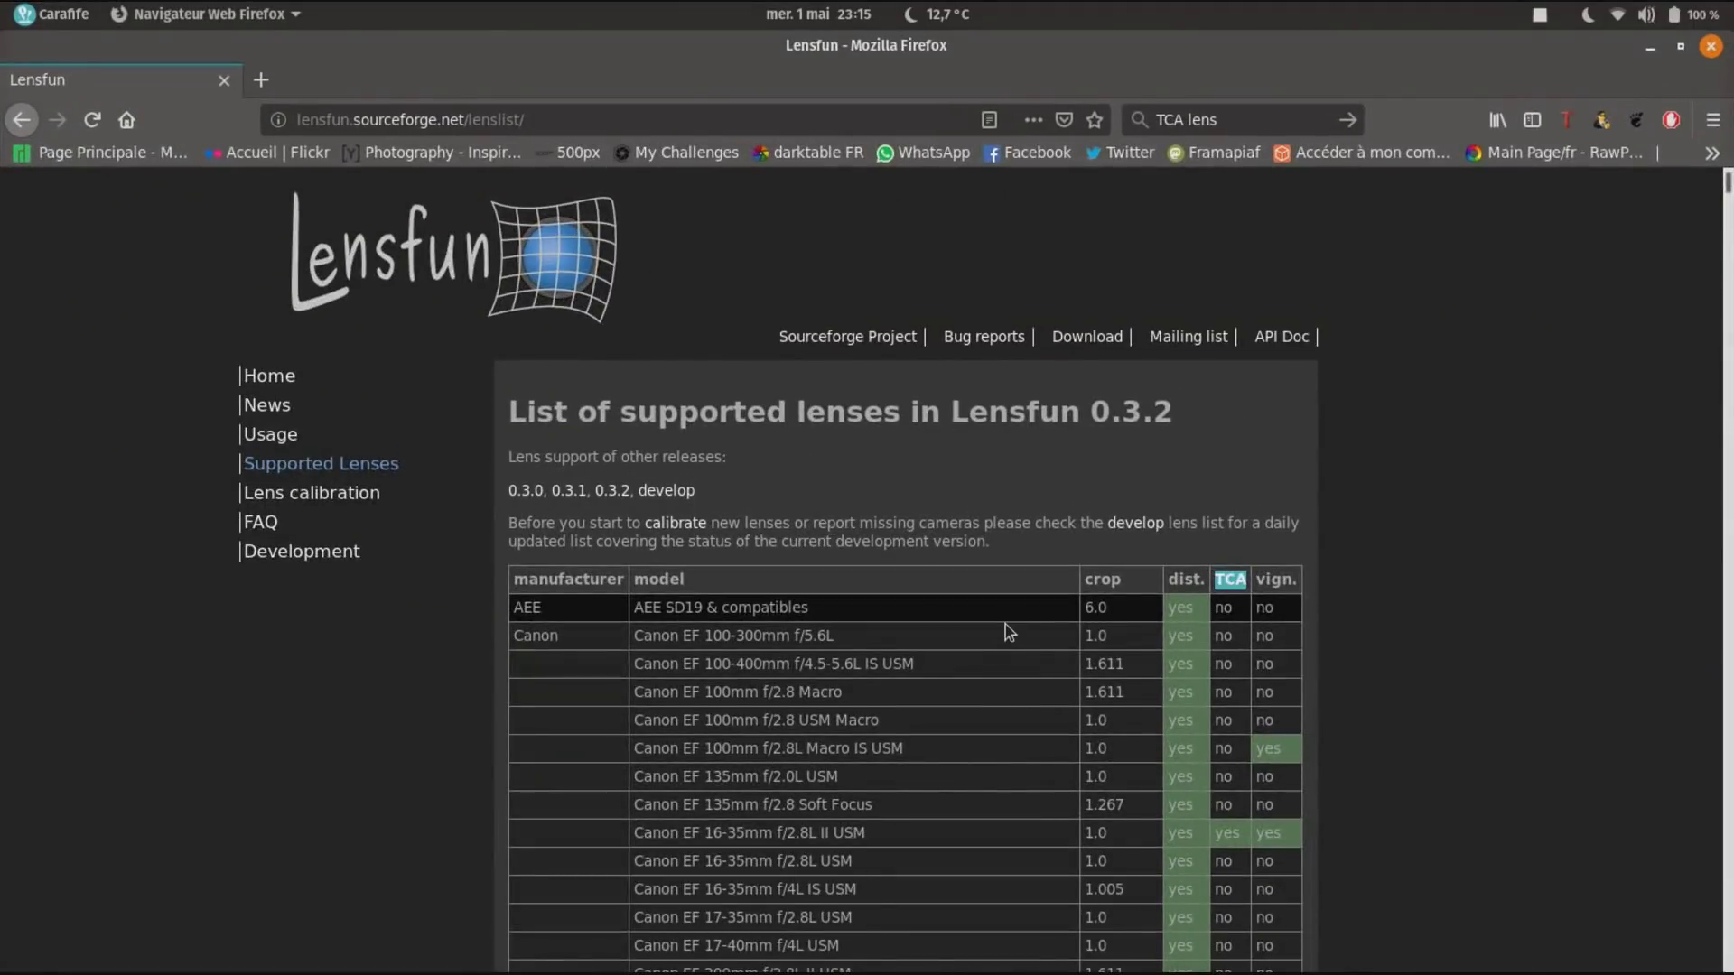
scroll(1009, 630, "down", 3)
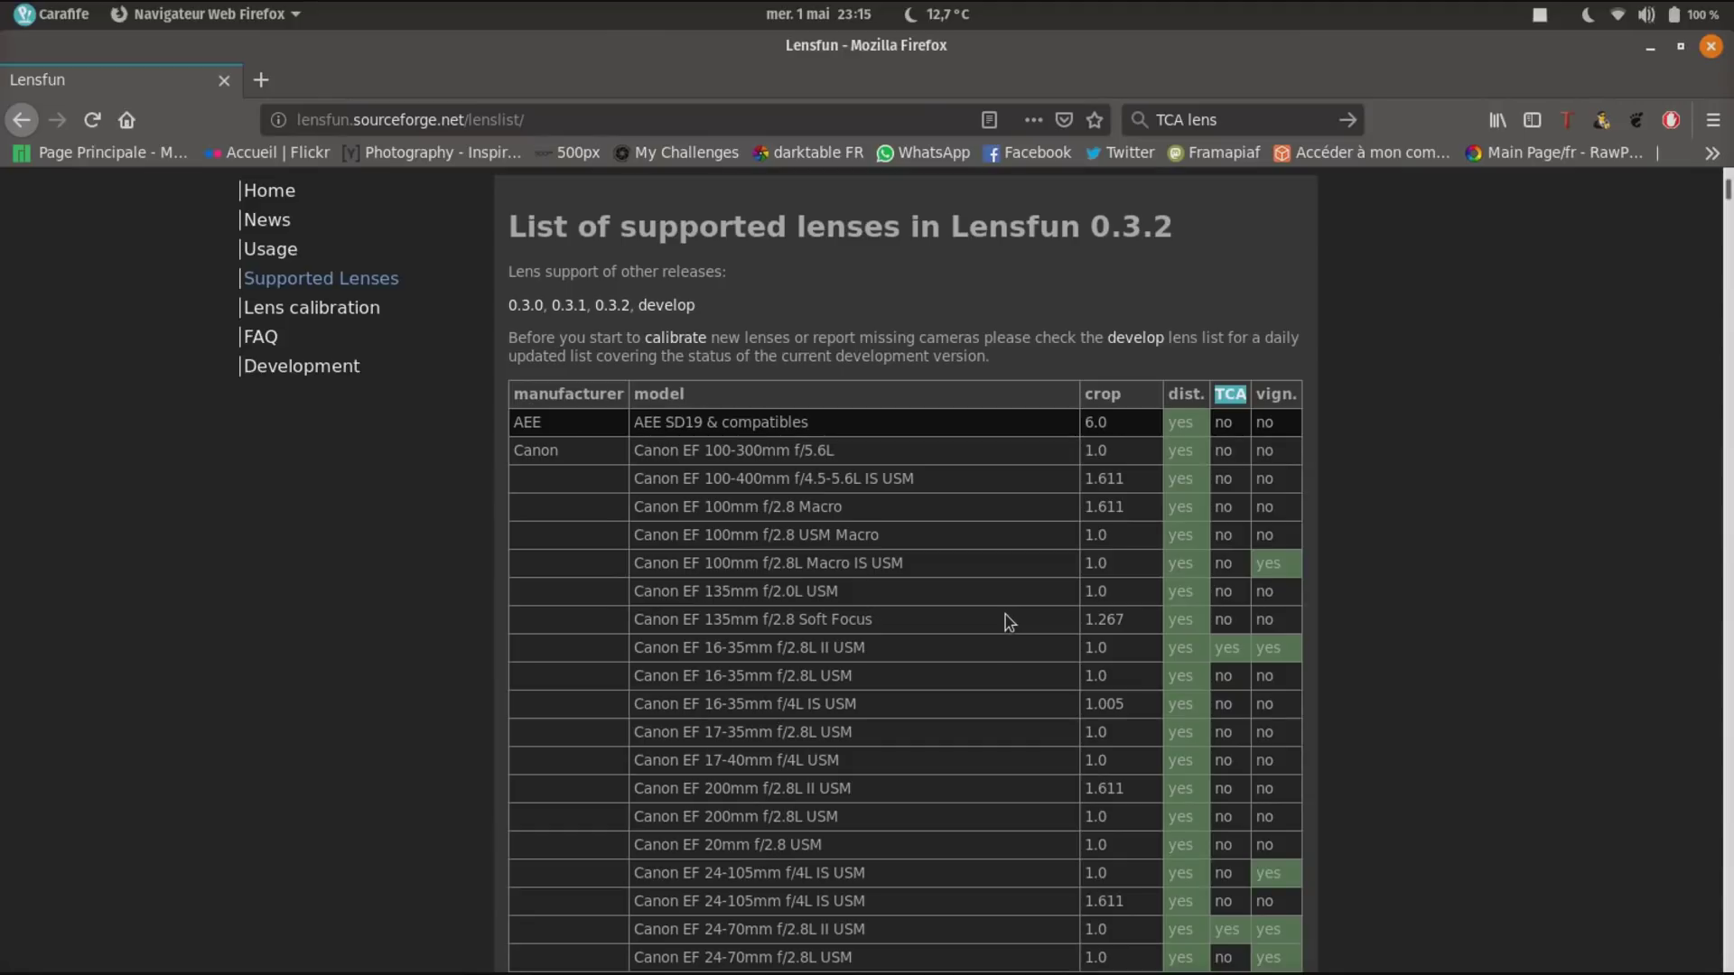
scroll(832, 572, "down", 1)
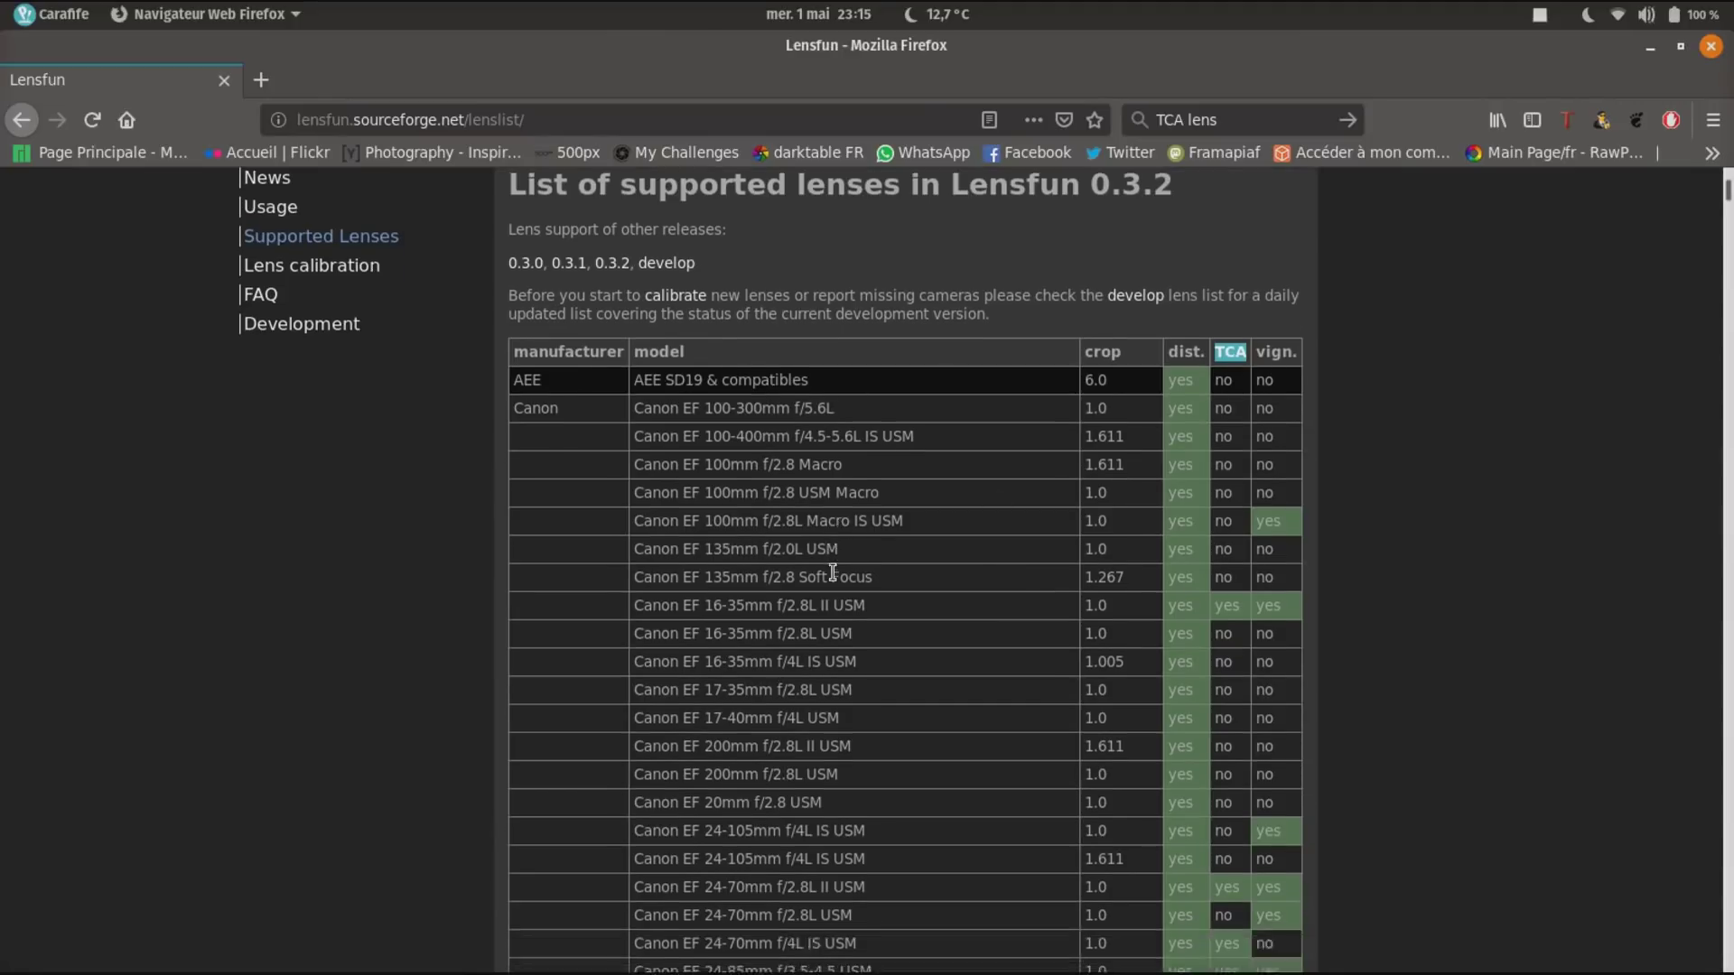
scroll(833, 572, "down", 10)
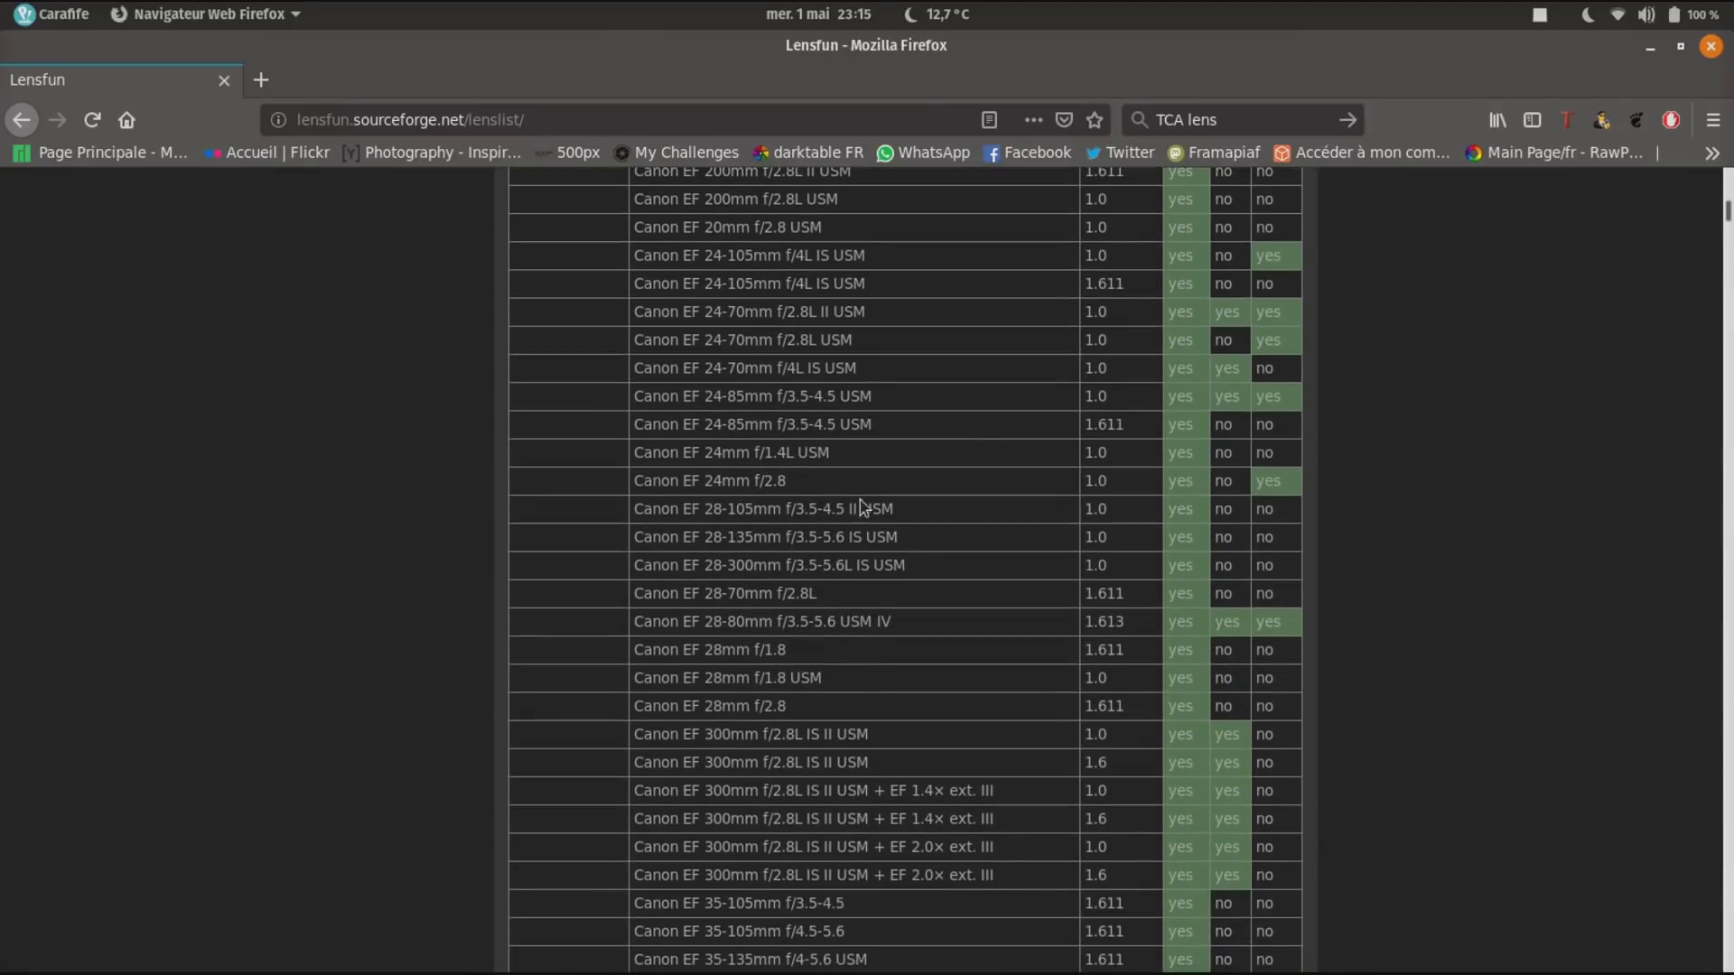
scroll(876, 588, "down", 1)
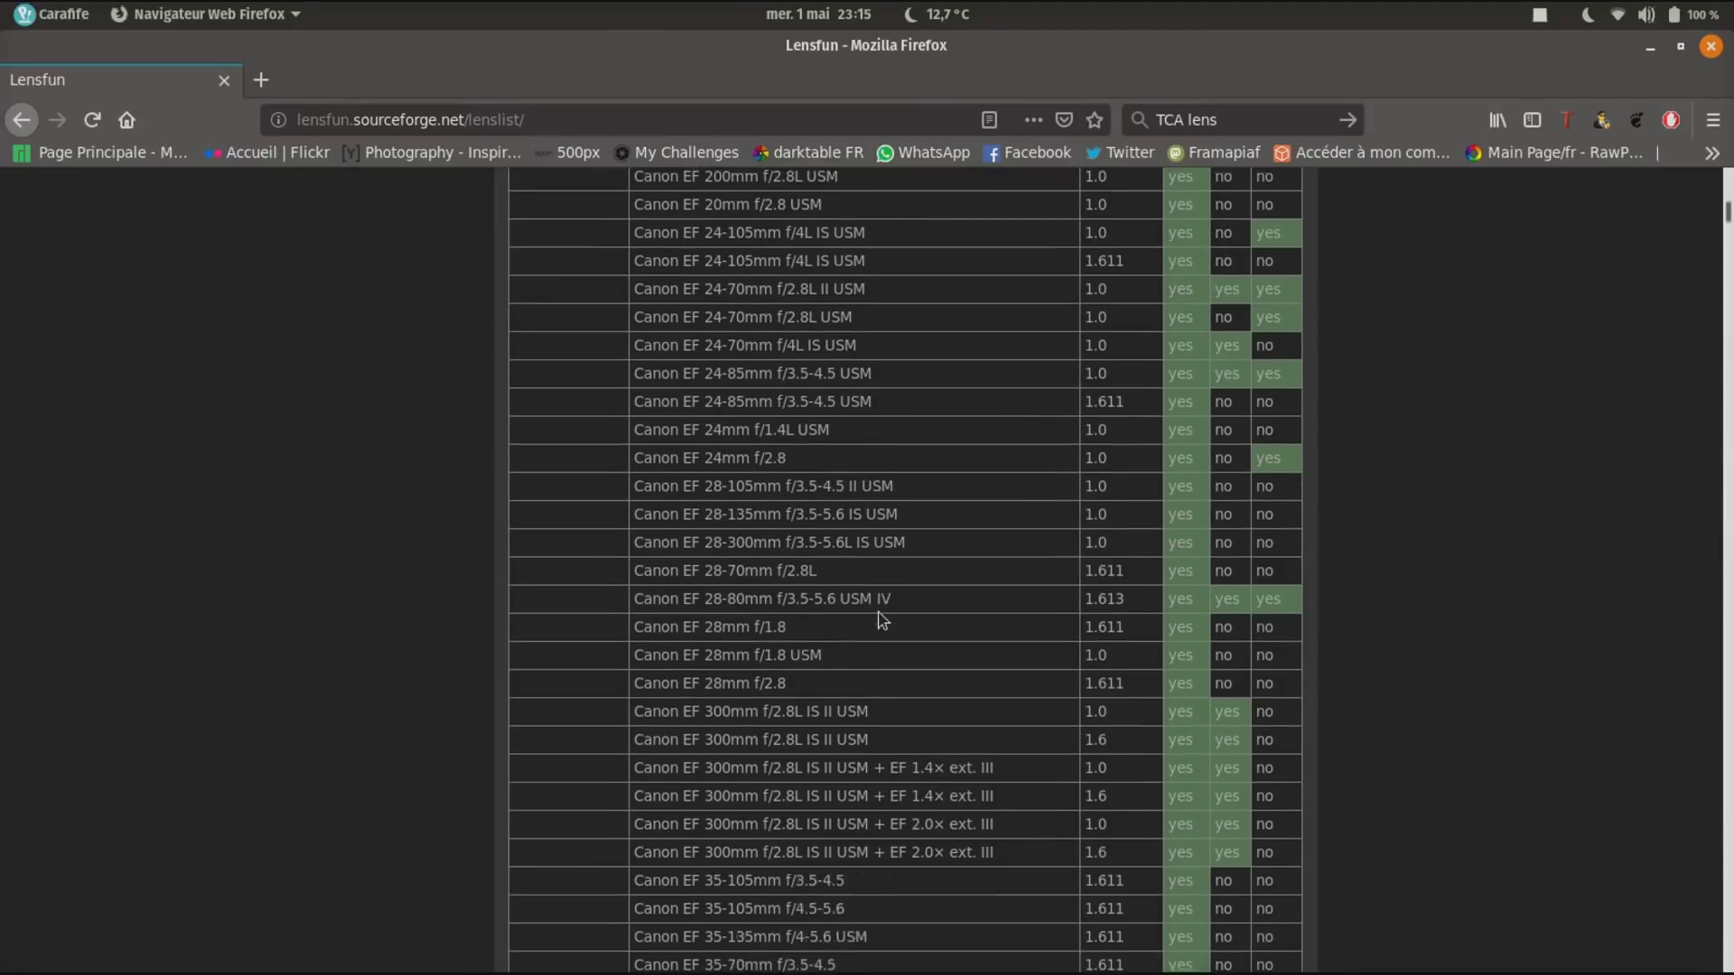
scroll(883, 621, "up", 15)
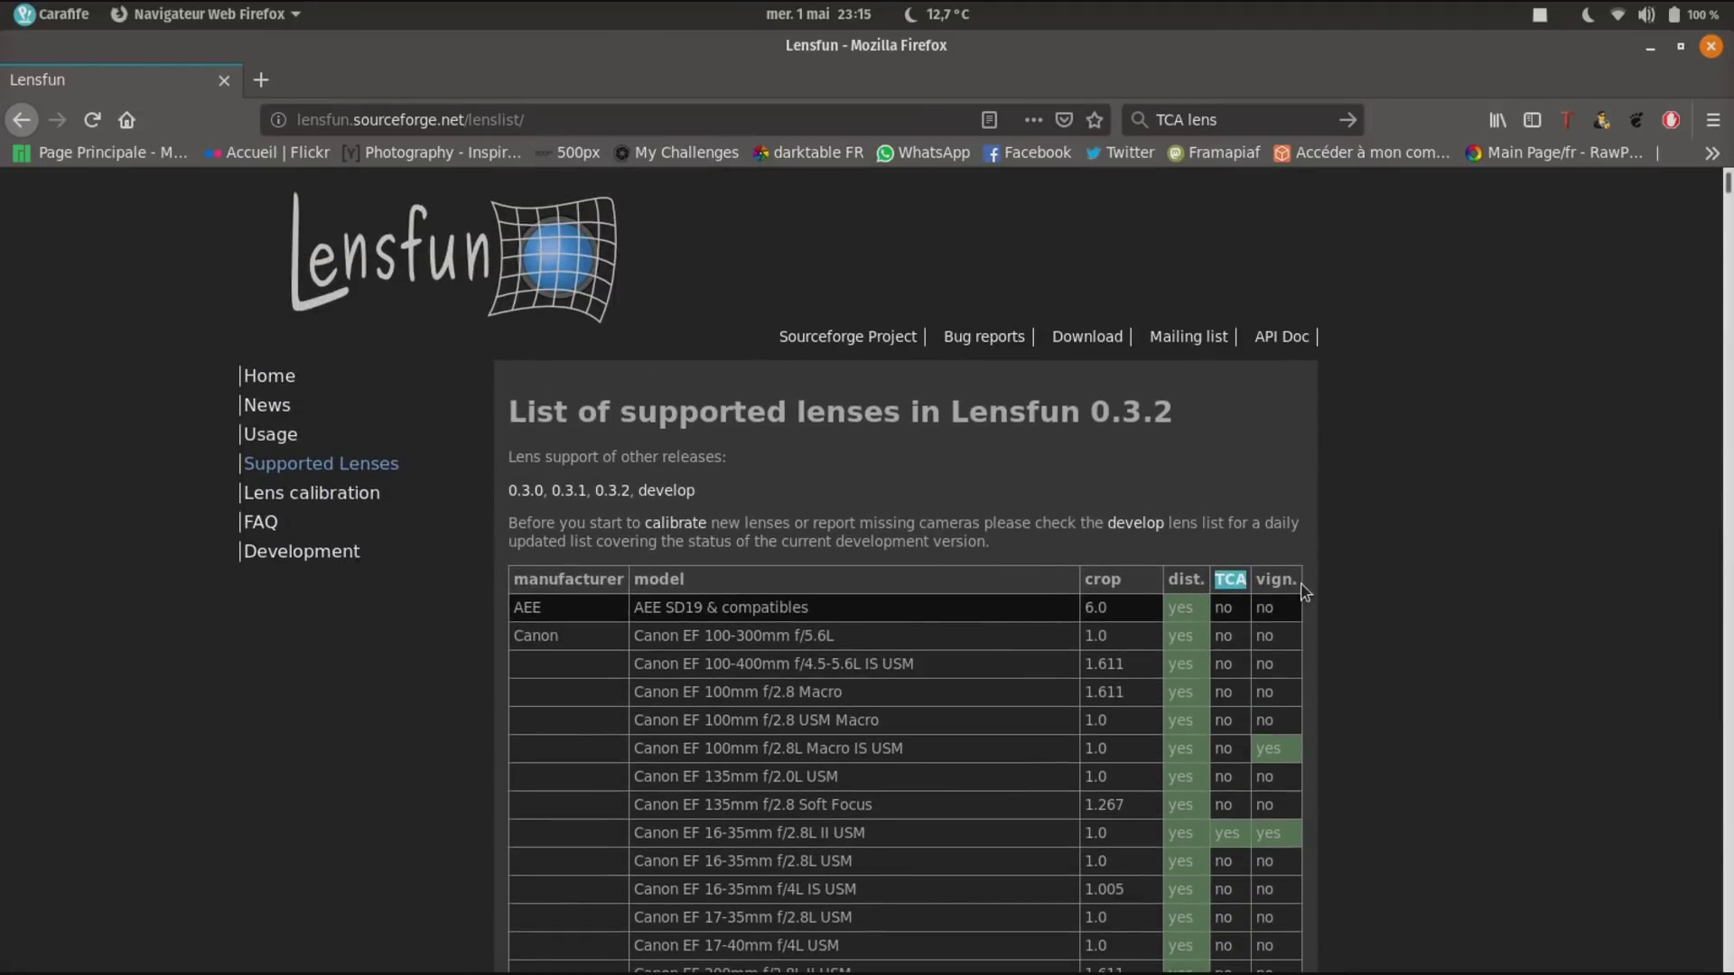
Check the dist., TCA and vign. support of the Canon EF 16-35mm f/2.8L II USM and skim the rest of the list.
scroll(1306, 596, "down", 2)
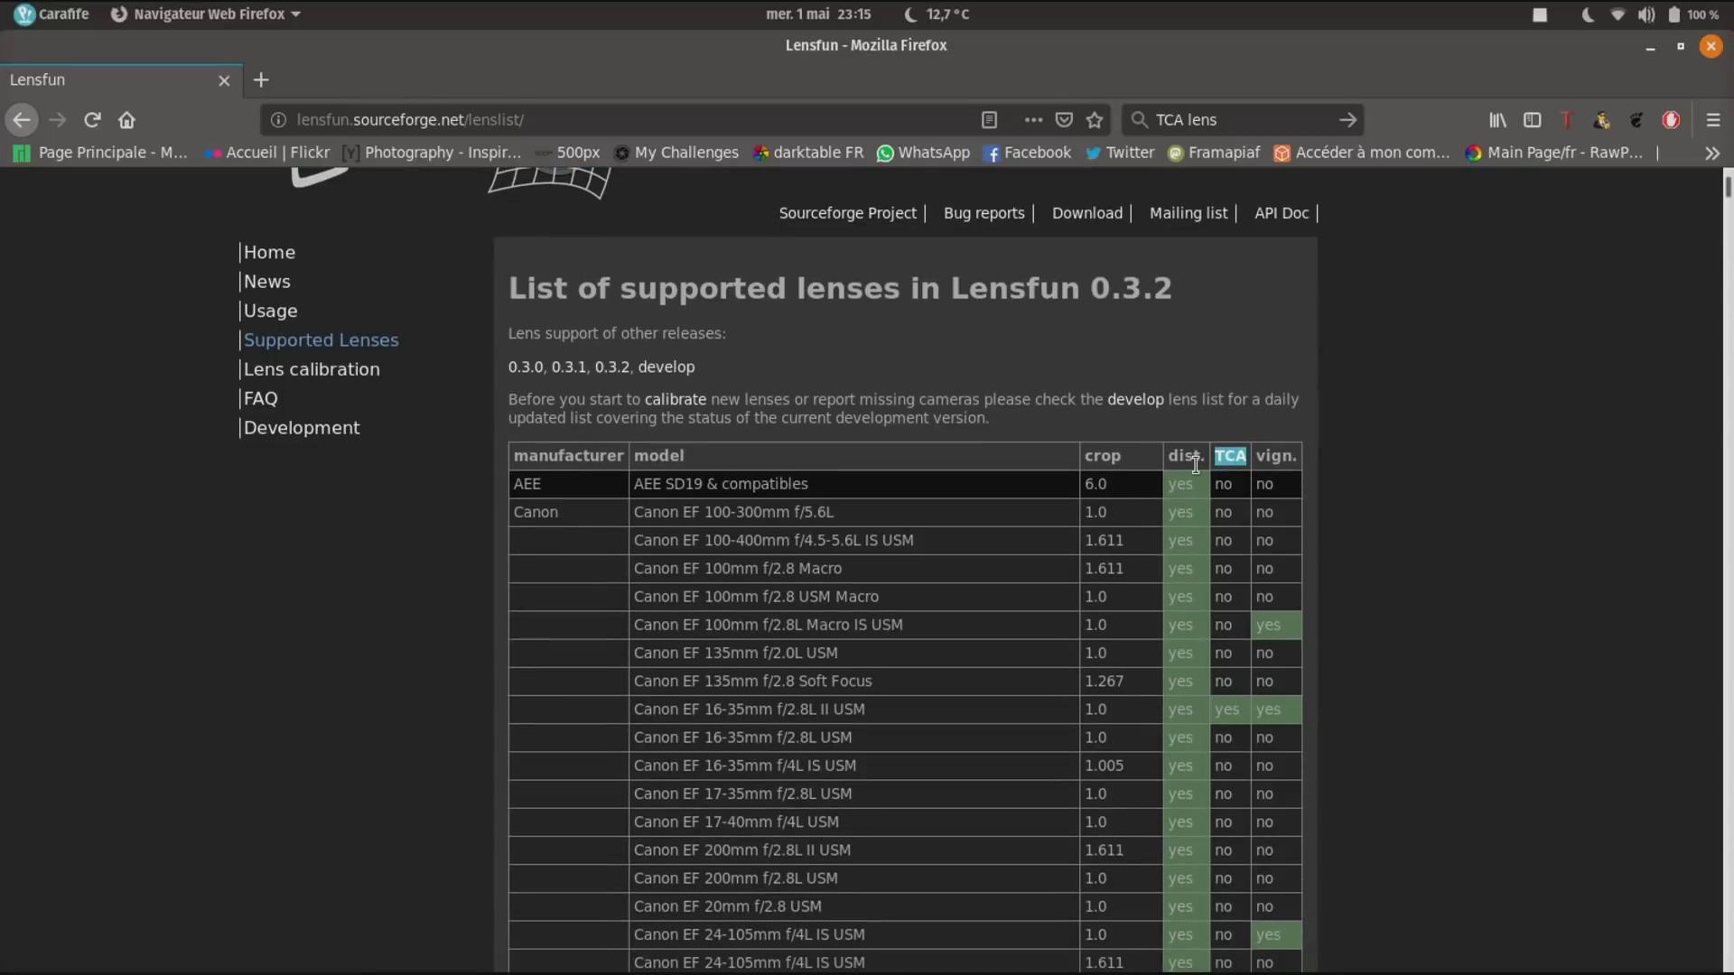
left_click(1244, 457)
scroll(1273, 542, "down", 2)
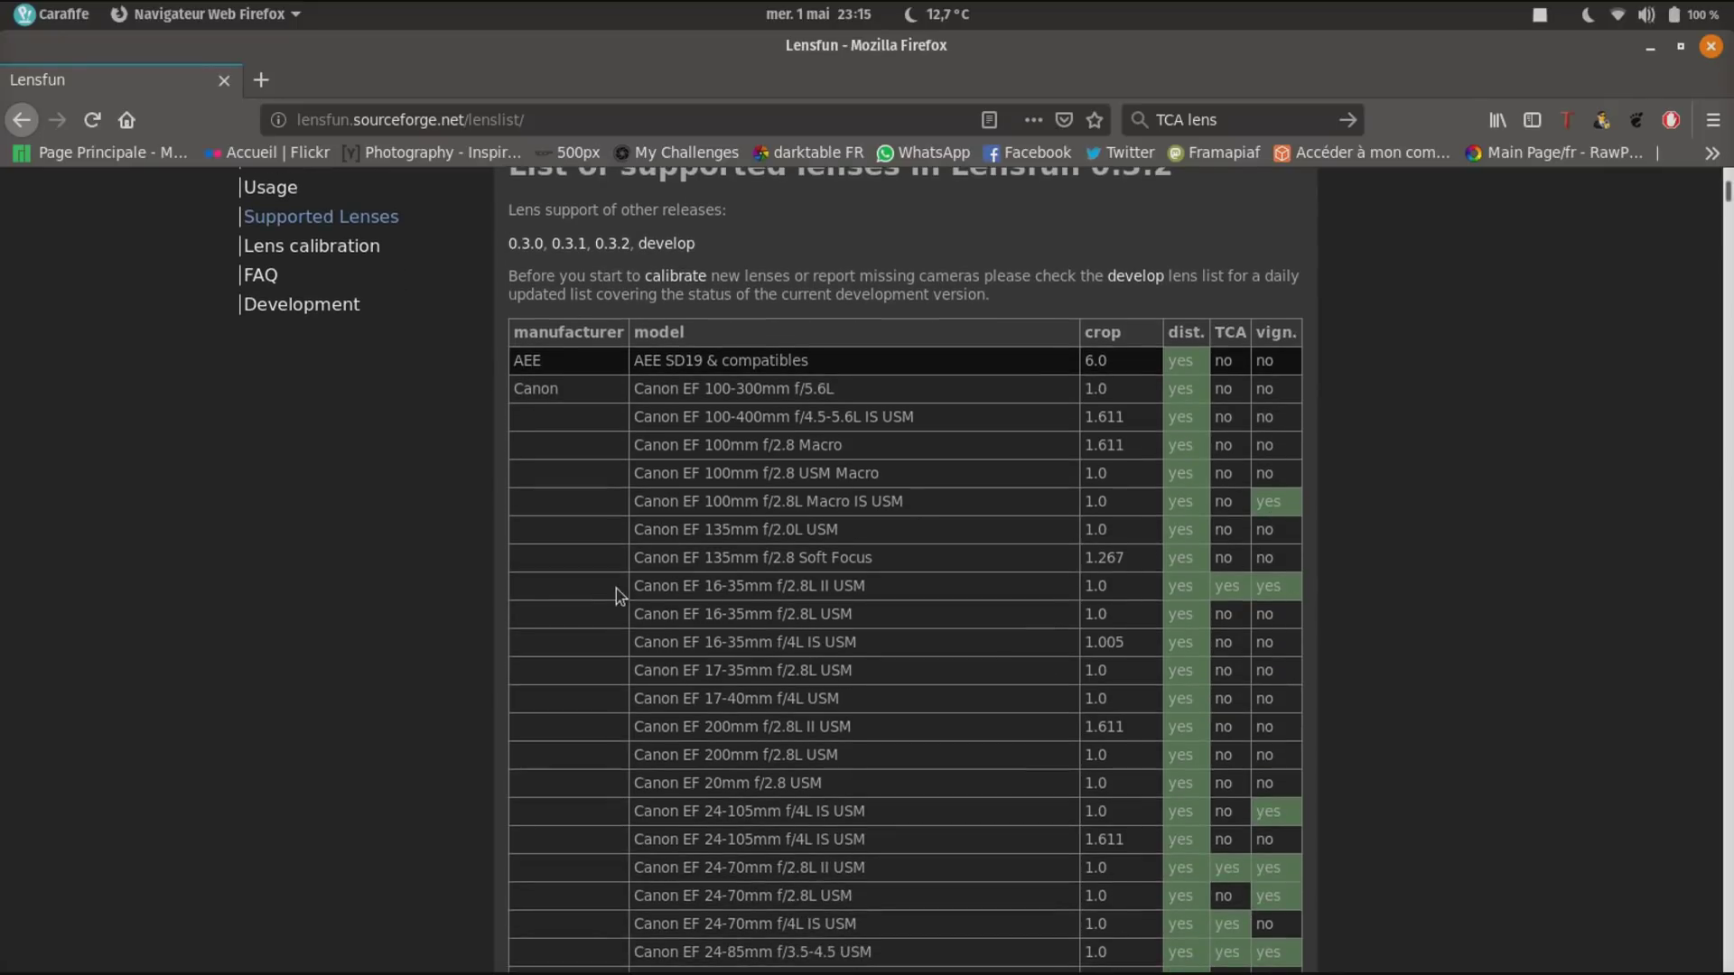
left_click_drag(651, 585, 866, 585)
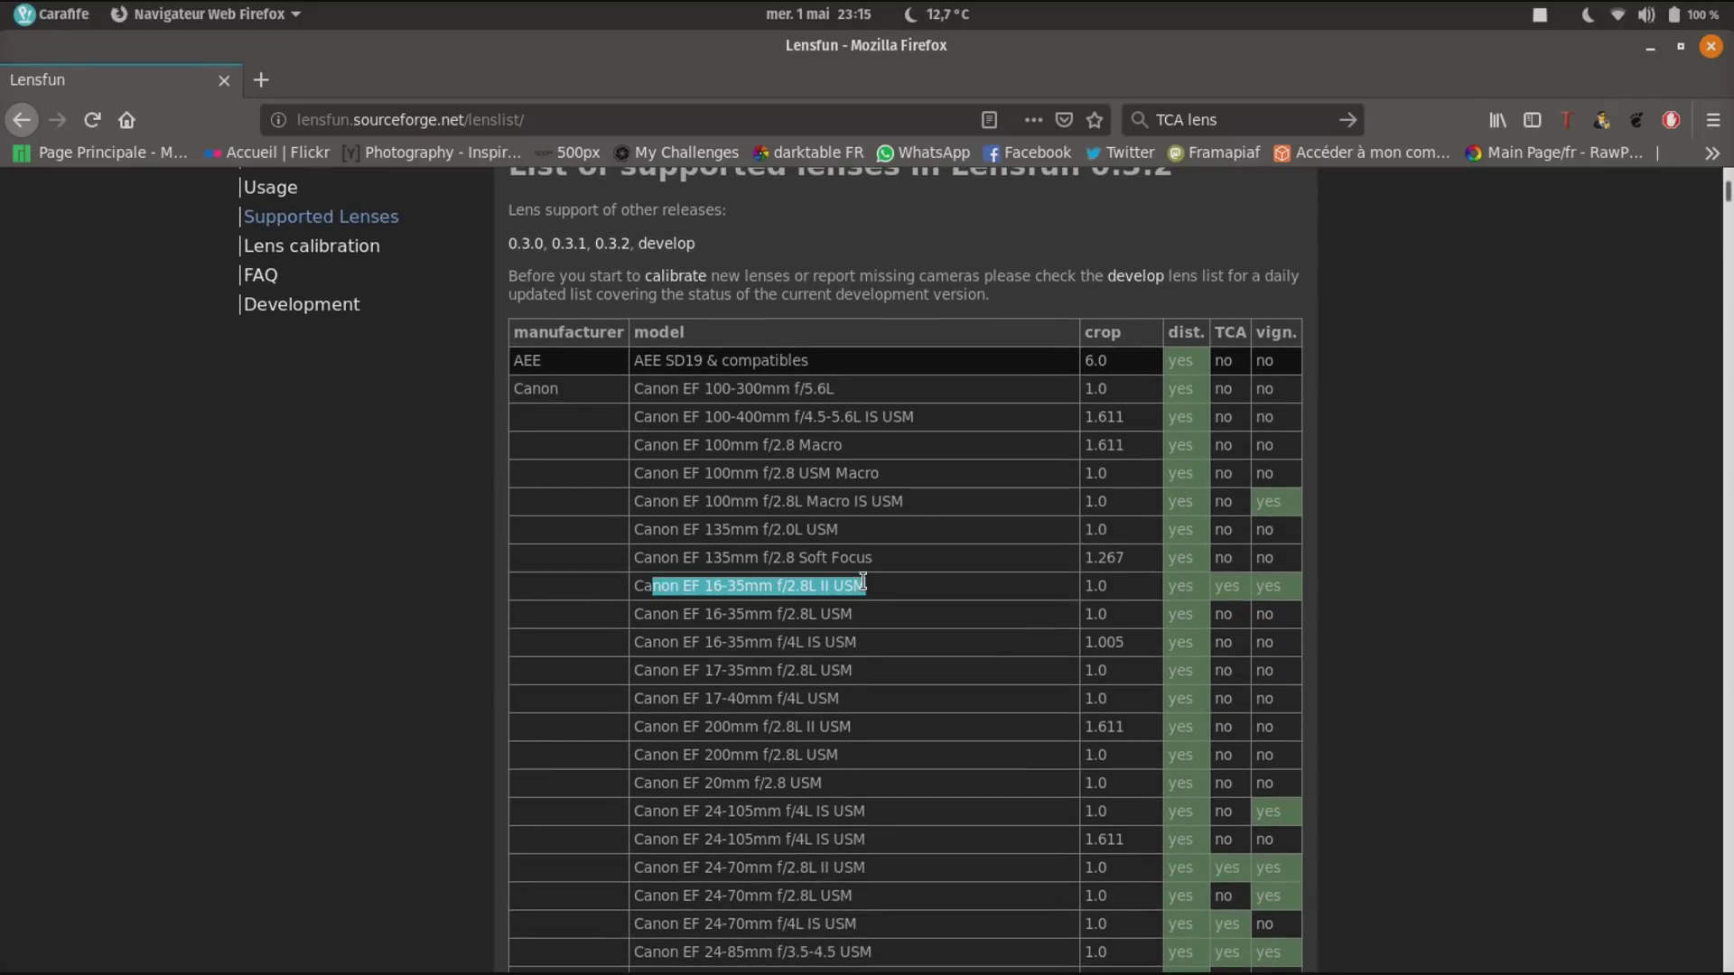
left_click(1187, 584)
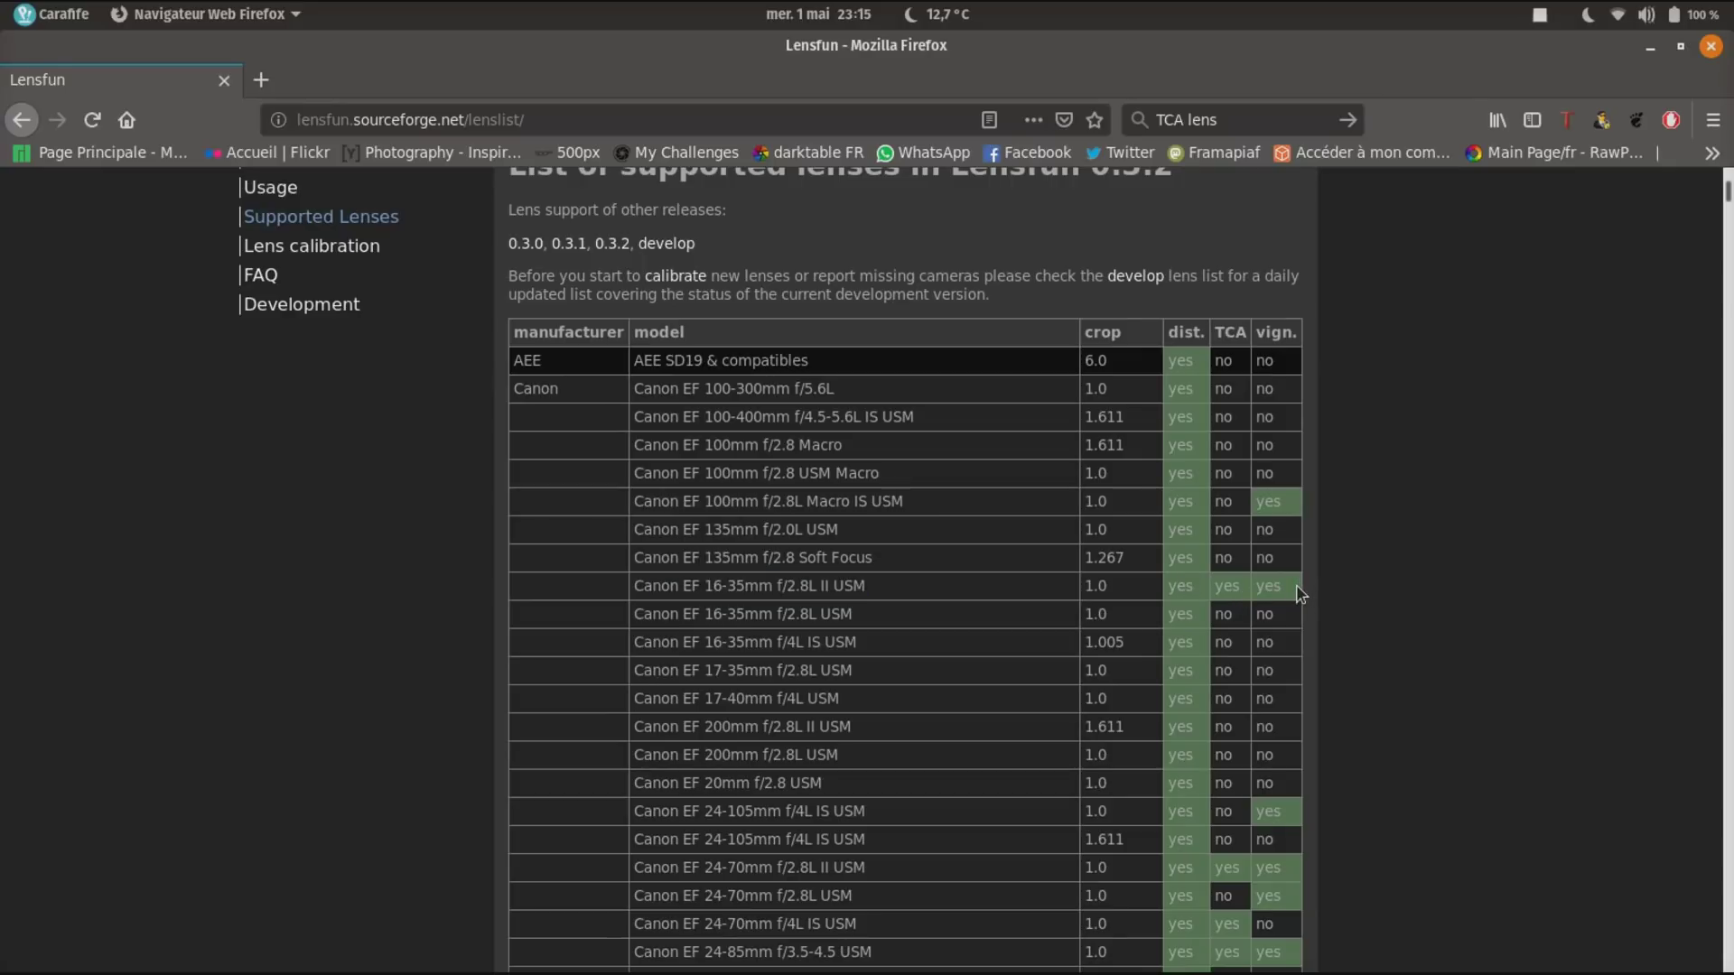
scroll(867, 722, "down", 15)
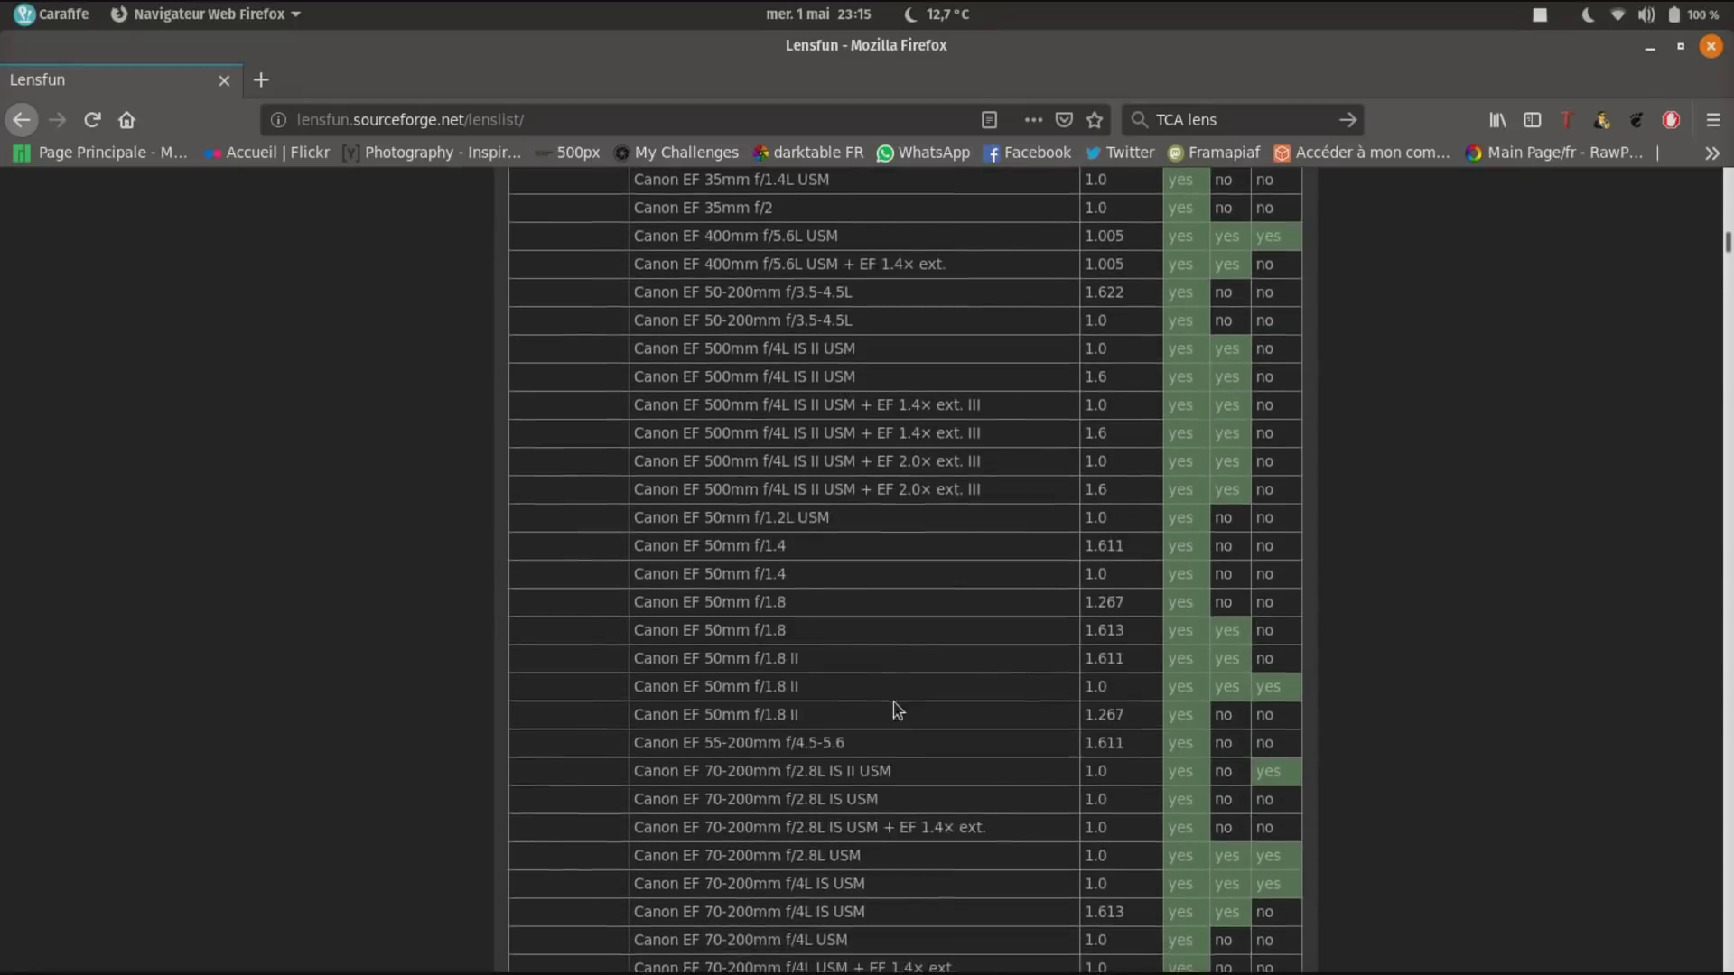
scroll(897, 711, "down", 20)
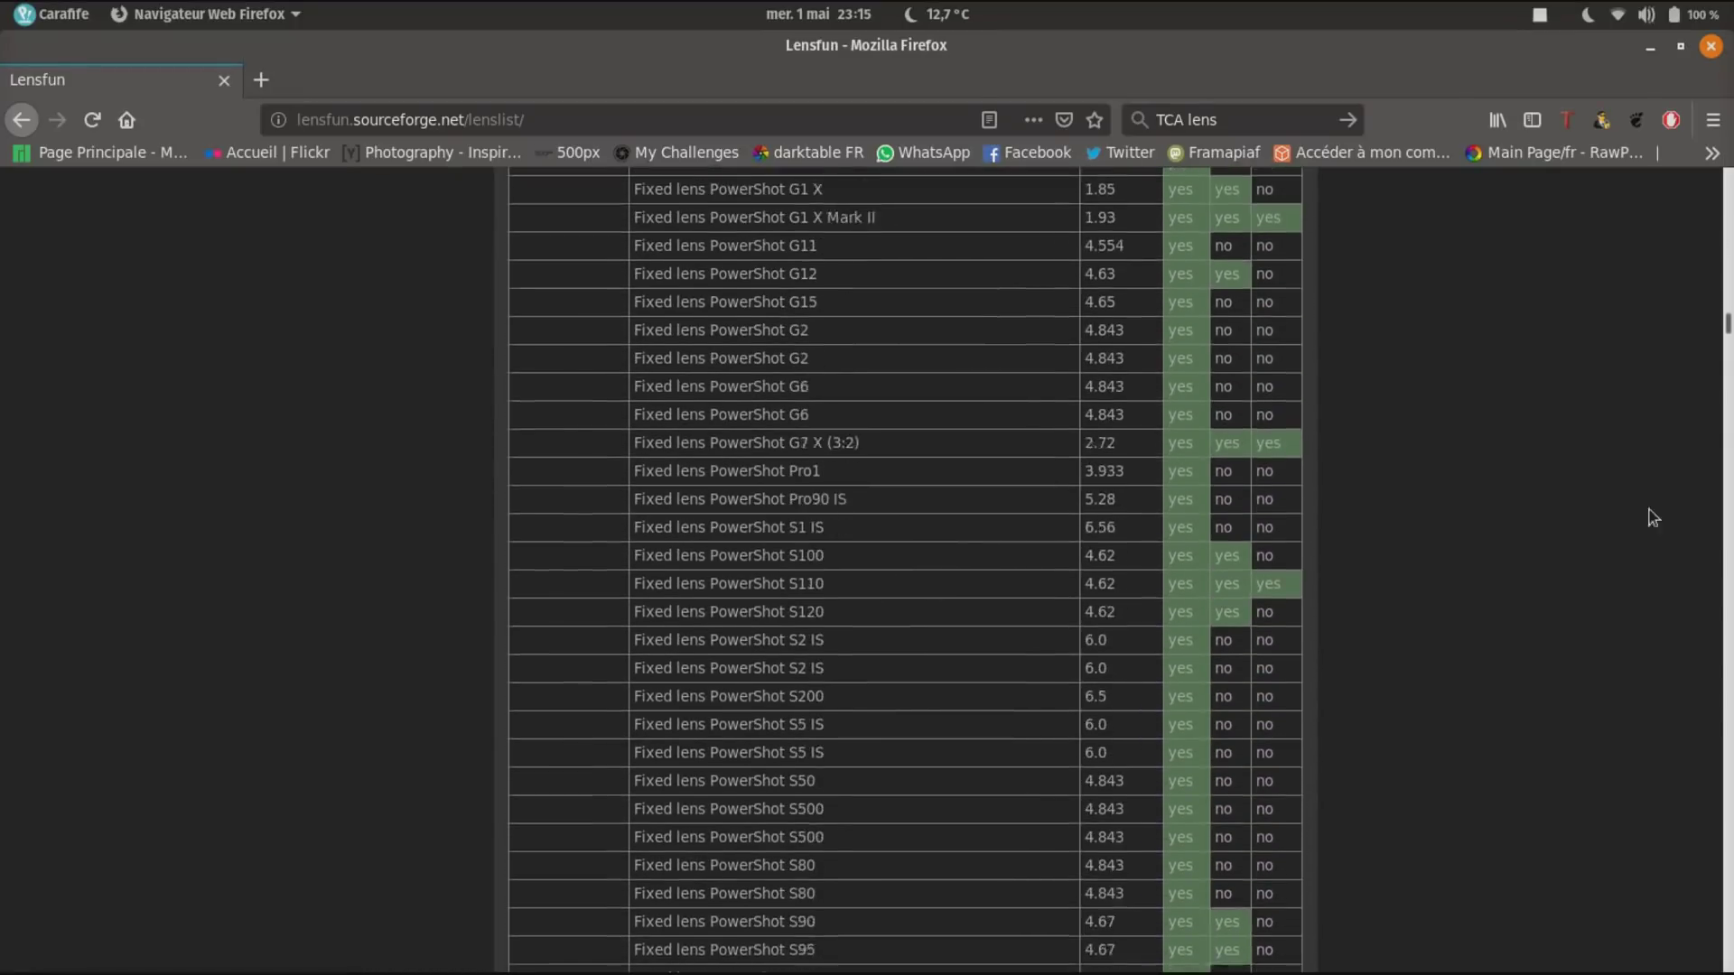
left_click_drag(1725, 338, 1718, 567)
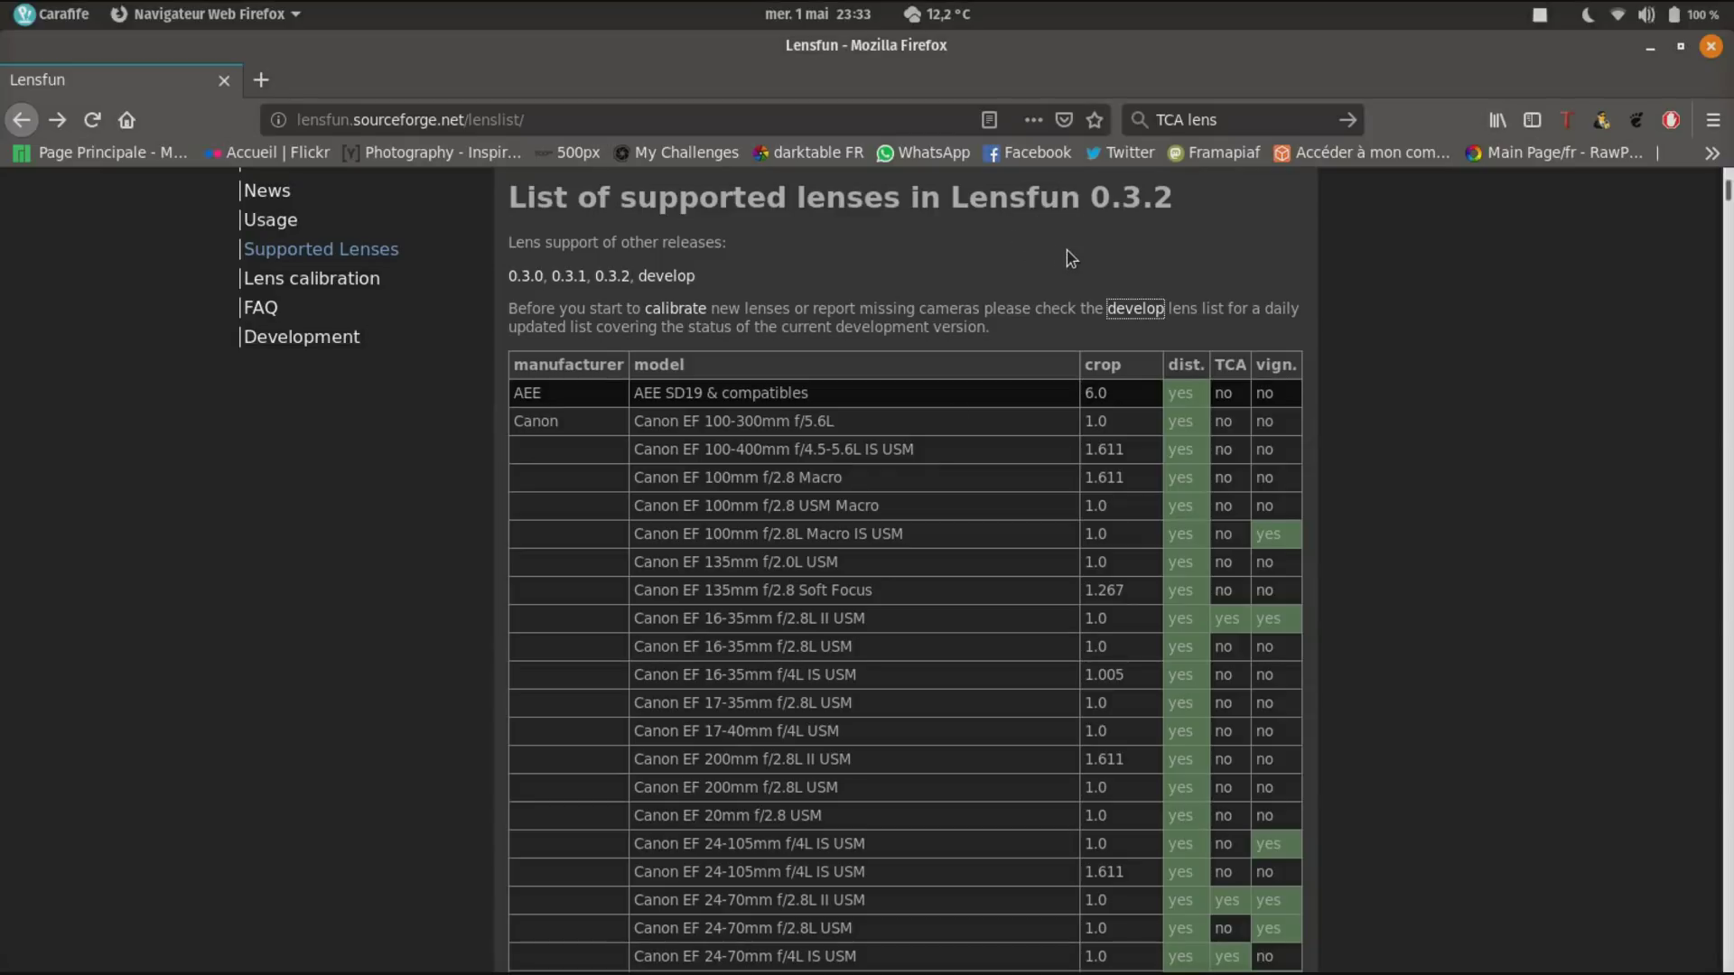
Open the develop version of the lens list and locate the Samyang AF 35mm f/2.8 entry.
left_click(1135, 308)
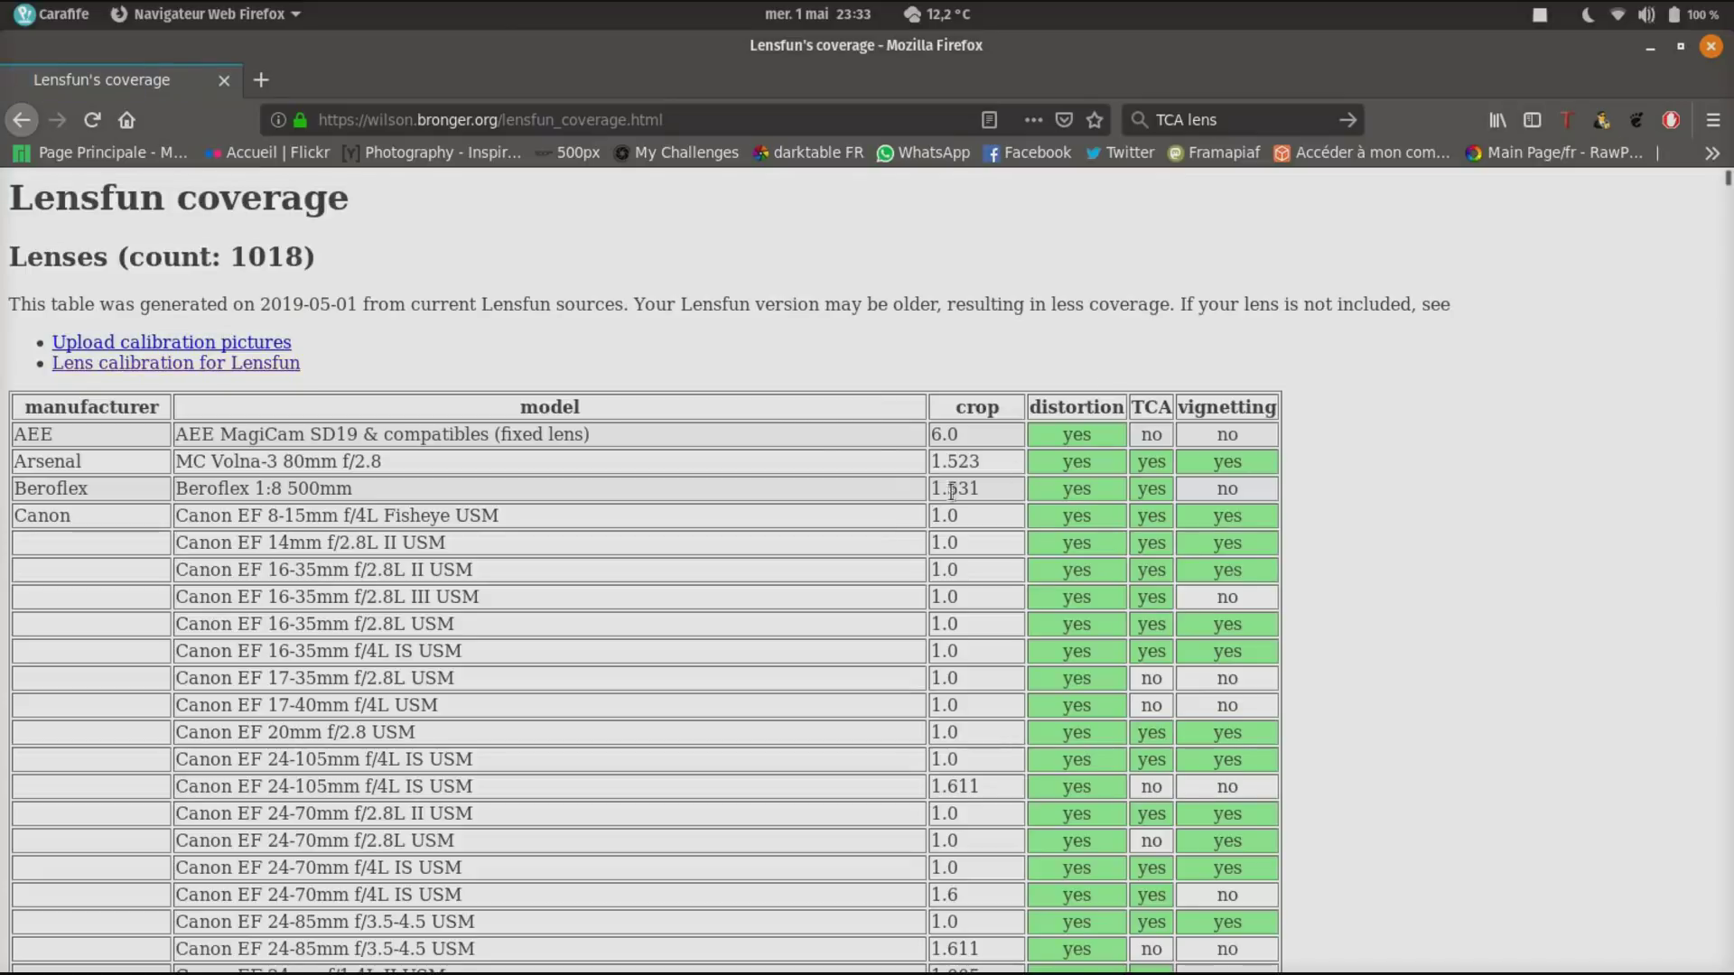
scroll(931, 497, "down", 20)
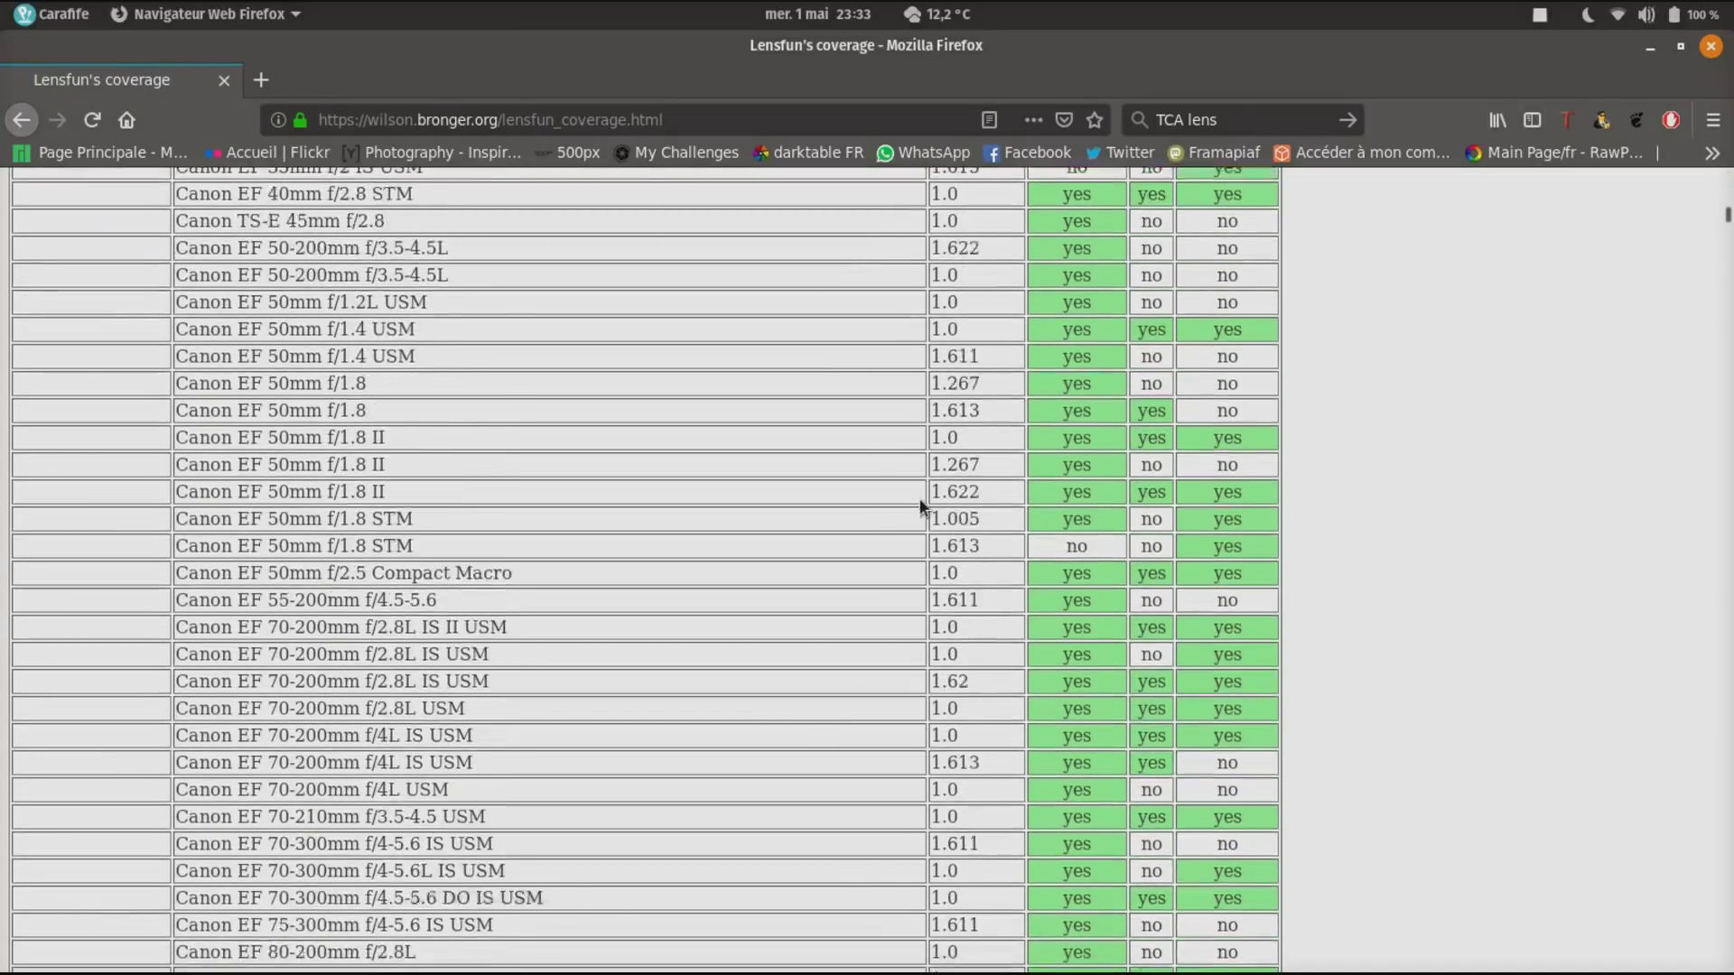
left_click_drag(1727, 230, 1727, 651)
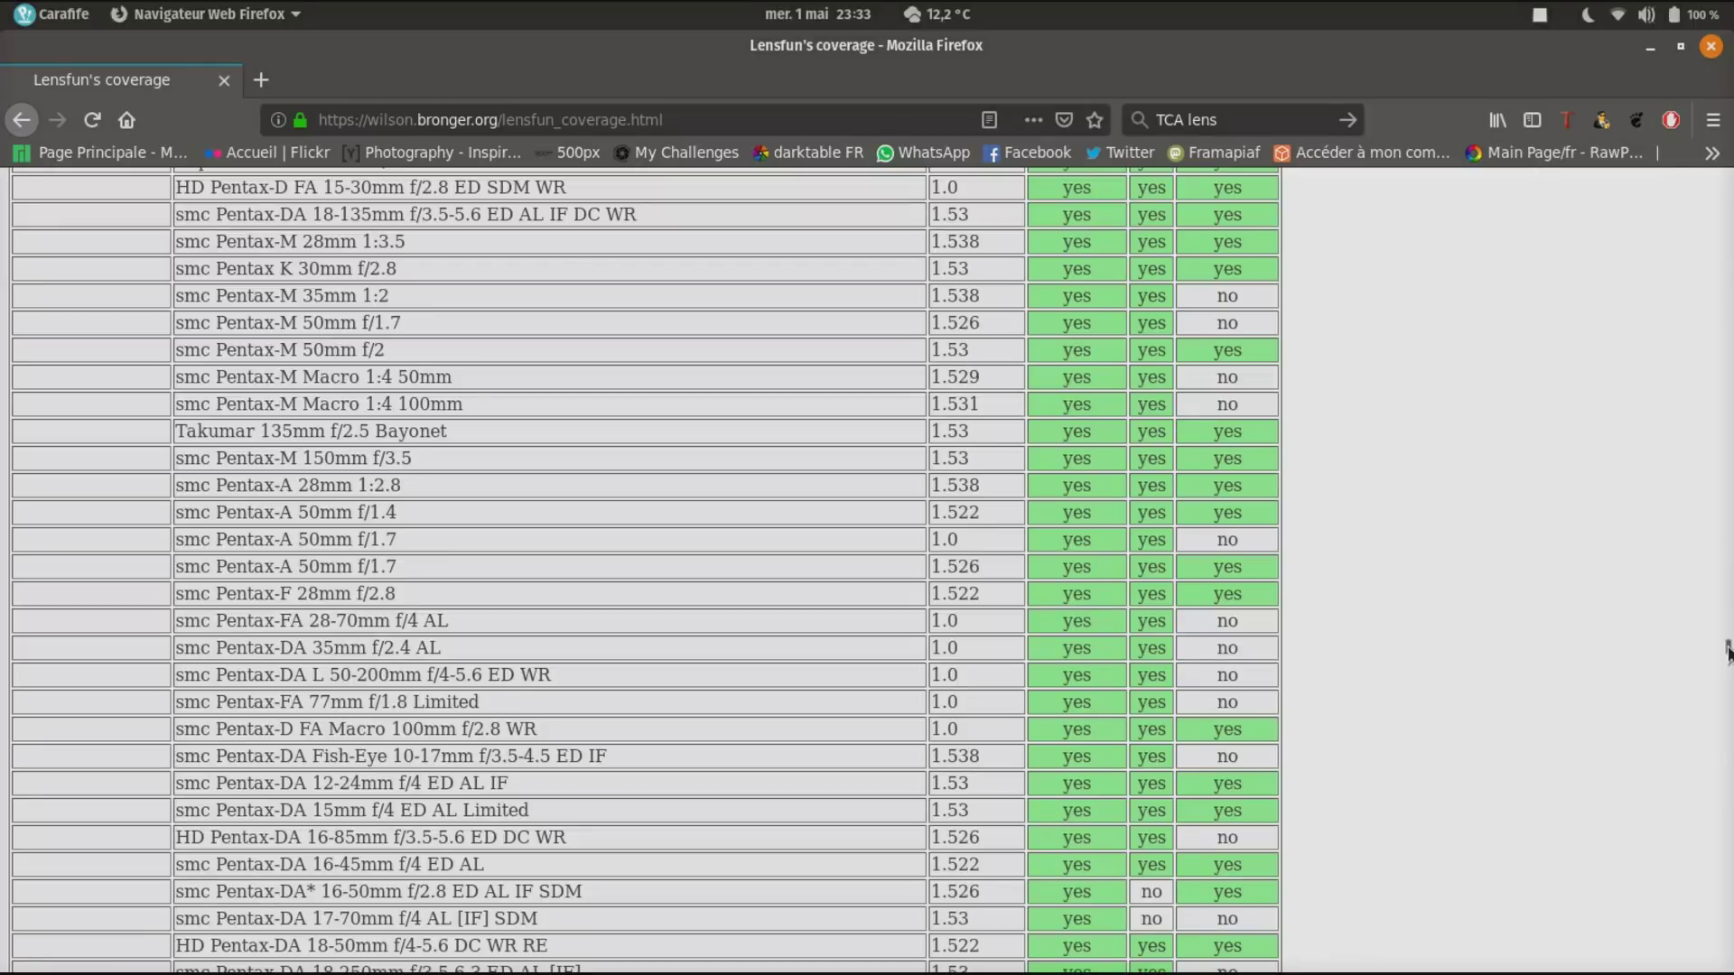
left_click_drag(1728, 650, 1728, 703)
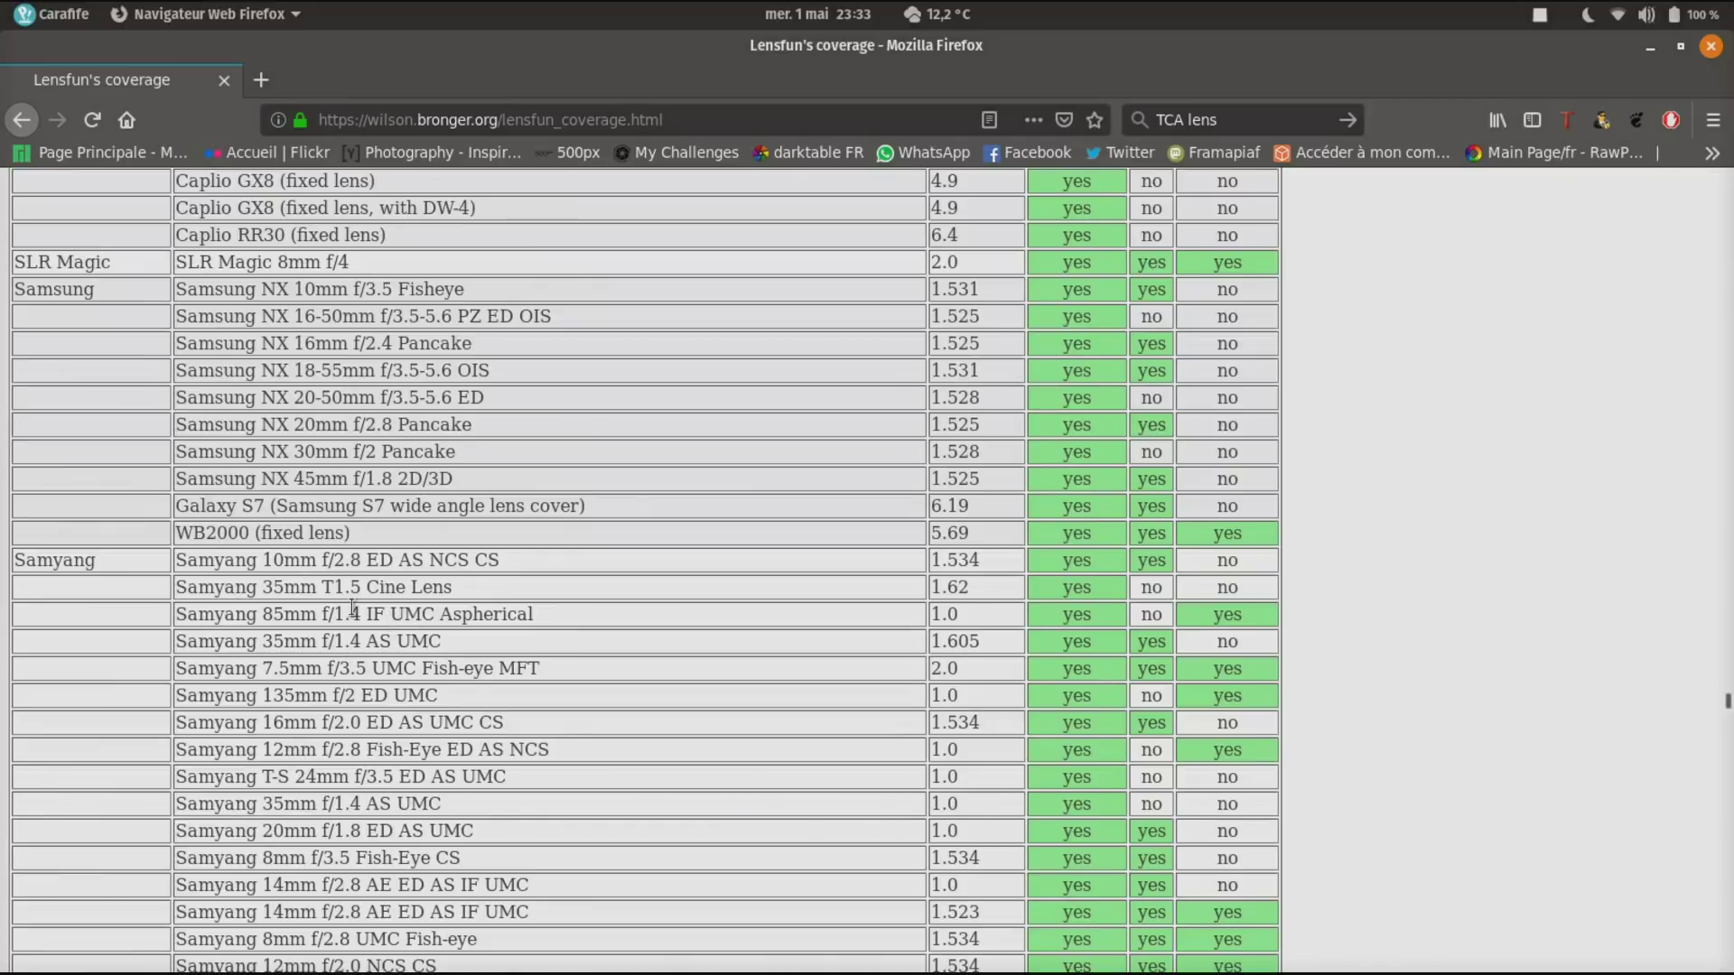
scroll(372, 808, "down", 4)
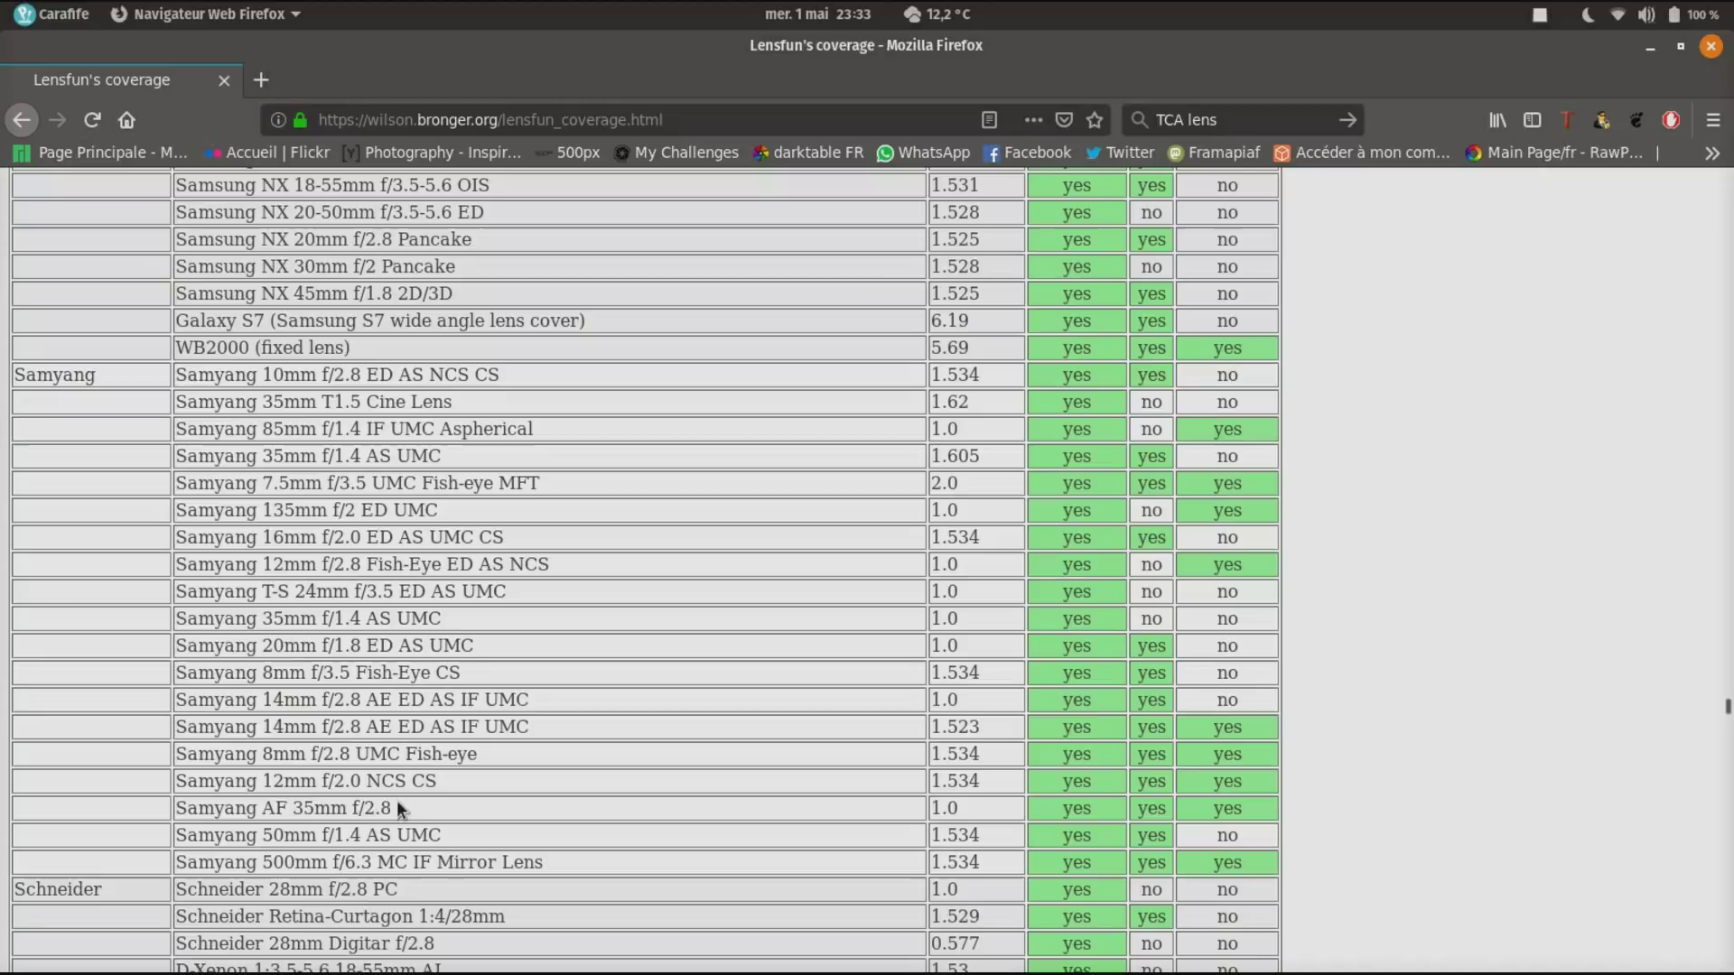
triple_click(398, 800)
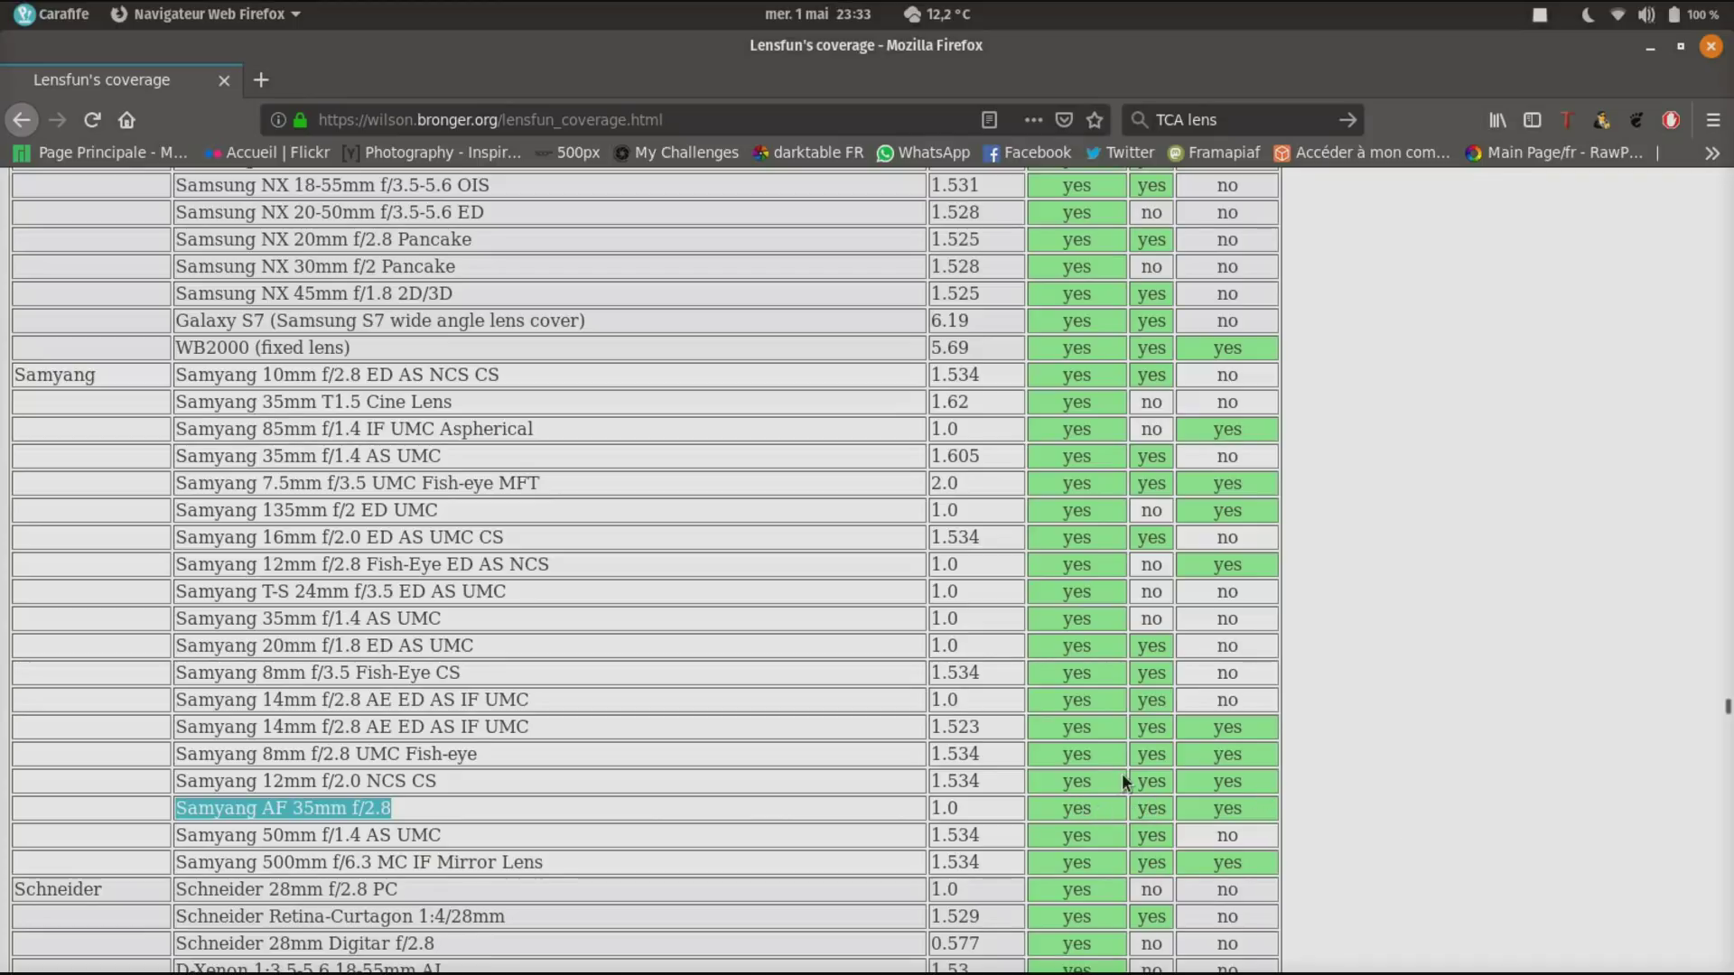
Check the correction support of the KMZ Helios-40 85mm f/1.5 and MC Helios-44M-4 58mm lenses in the coverage table.
left_click_drag(1727, 710, 1726, 385)
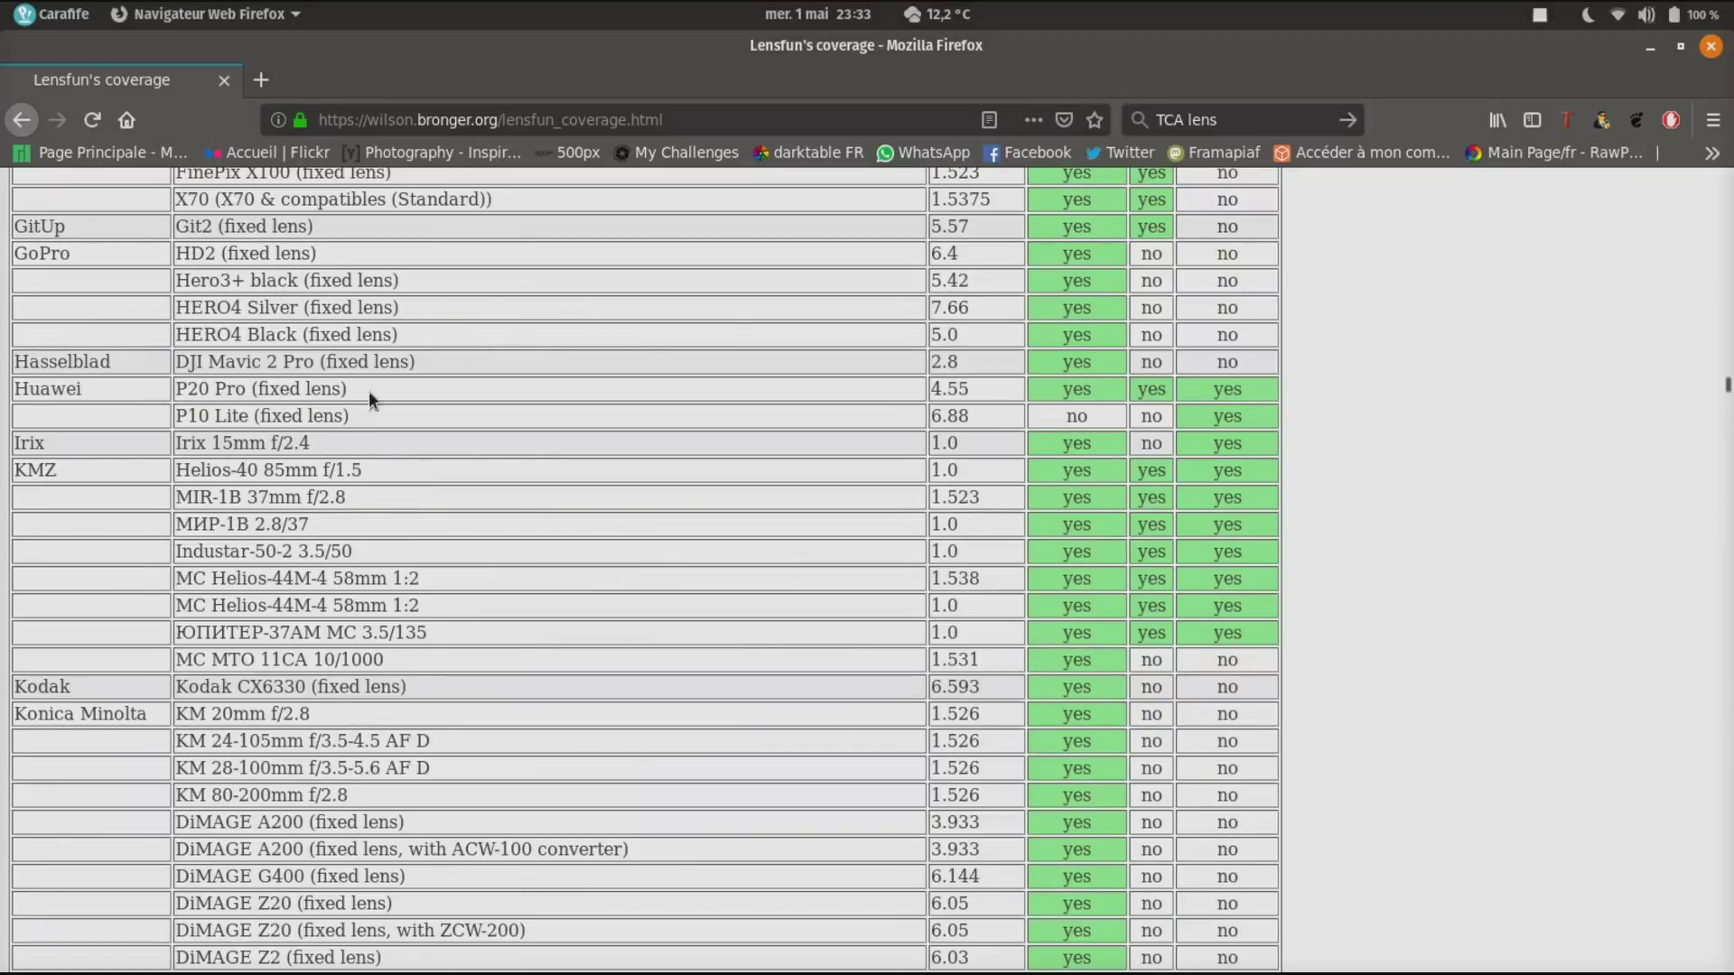
left_click_drag(187, 469, 398, 467)
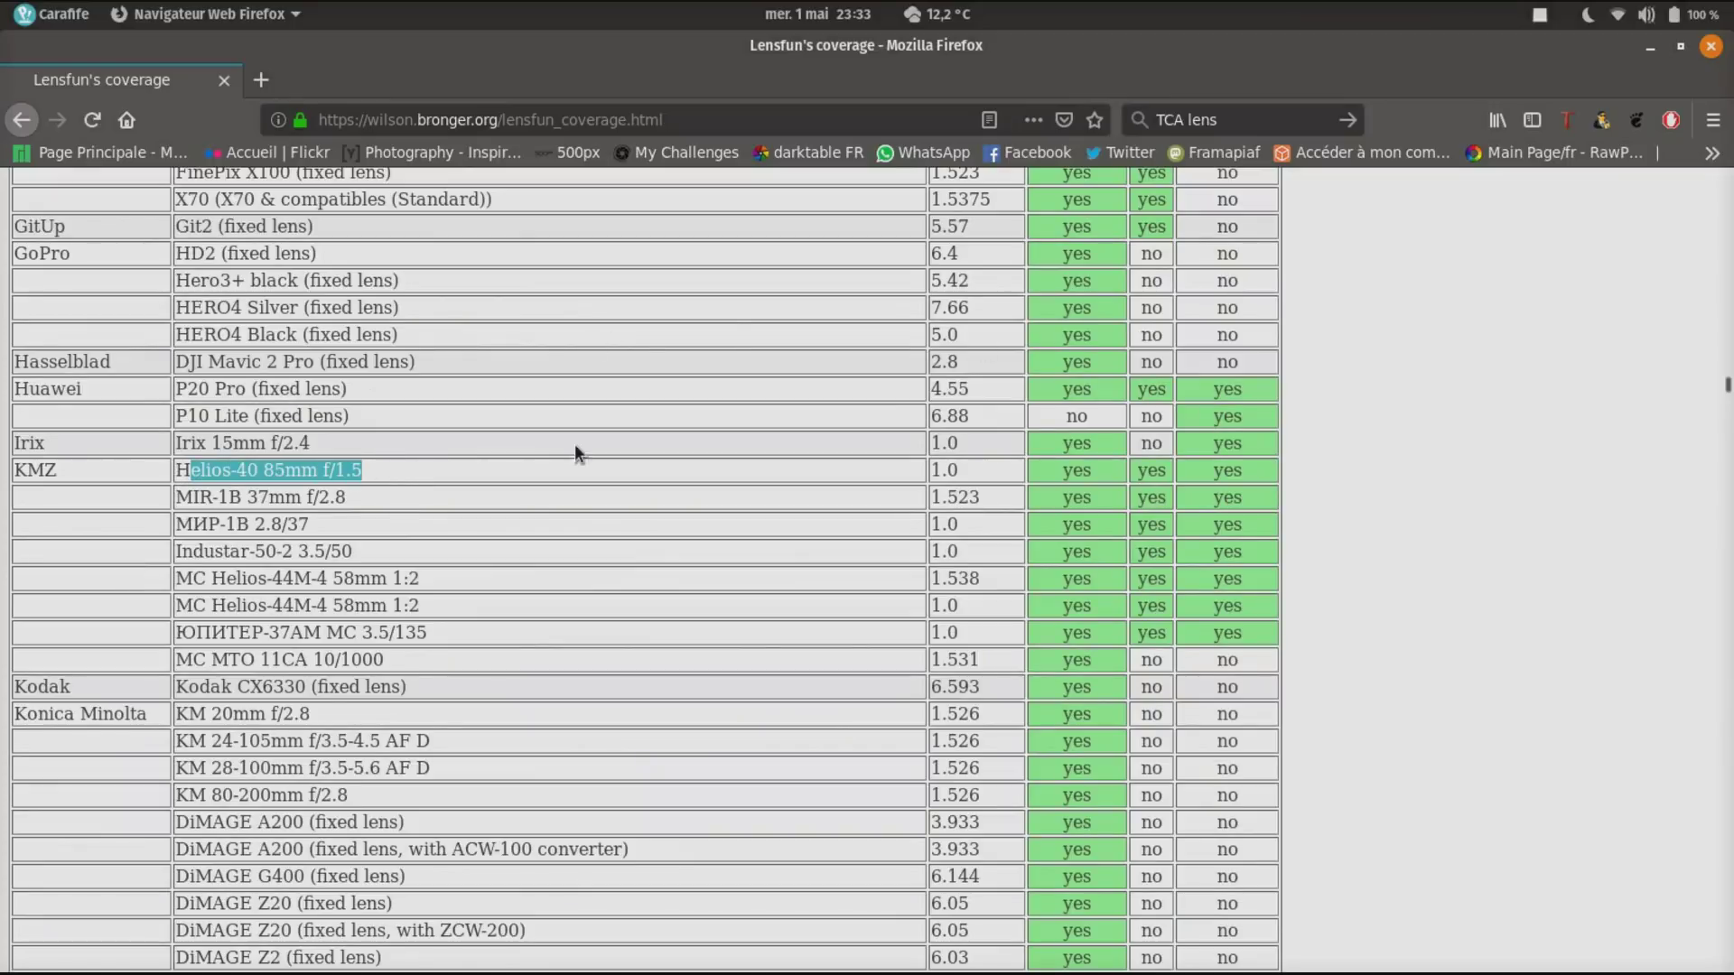
left_click_drag(1052, 469, 1232, 475)
left_click_drag(214, 578, 386, 582)
left_click_drag(1064, 574, 1174, 581)
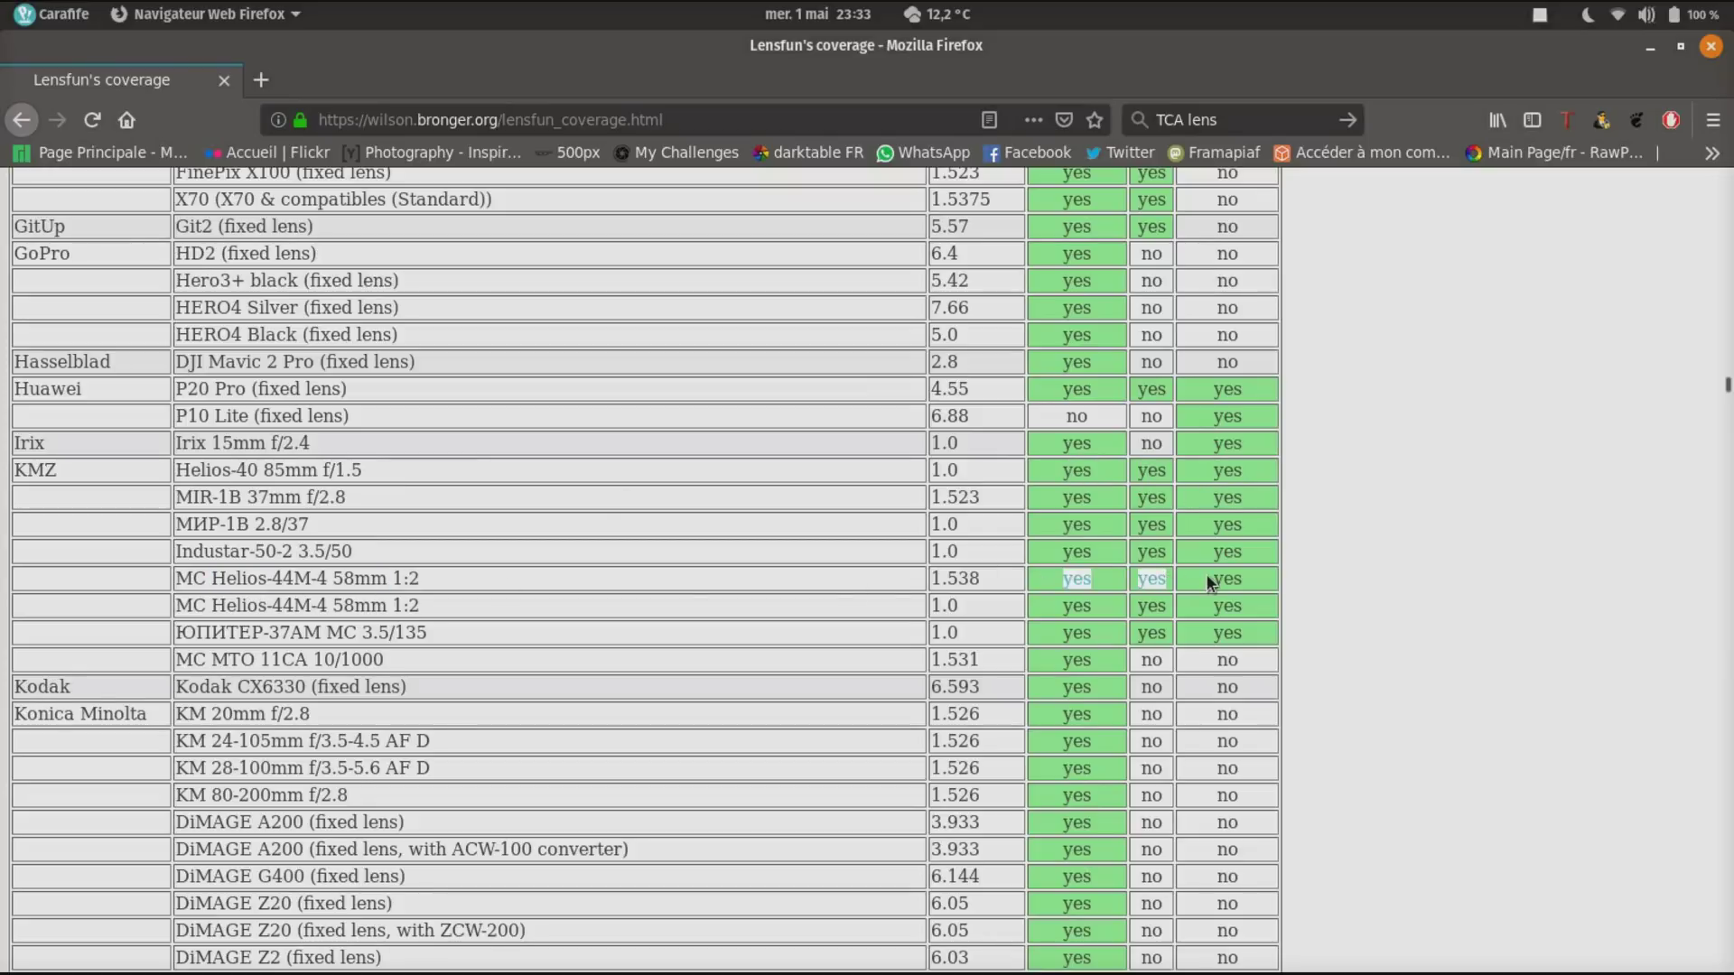
scroll(1035, 619, "down", 3)
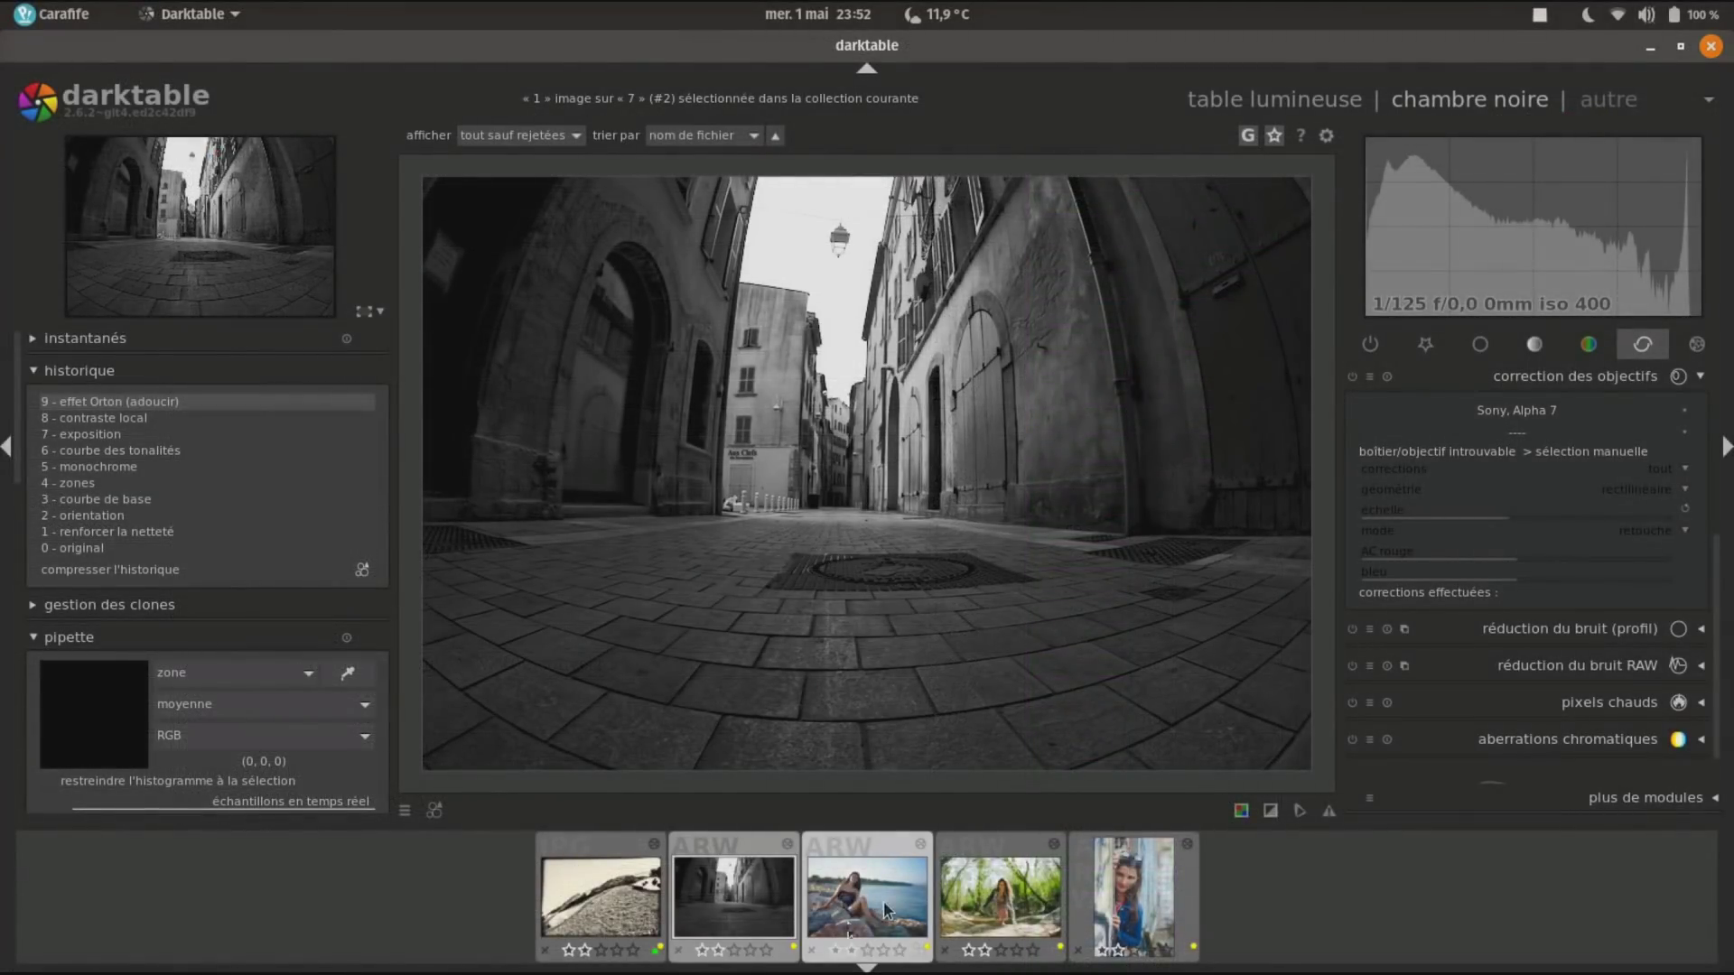
Open the photo of the woman sitting on seaside rocks in darktable's darkroom and check the lens identified in the lens correction module.
left_click(865, 895)
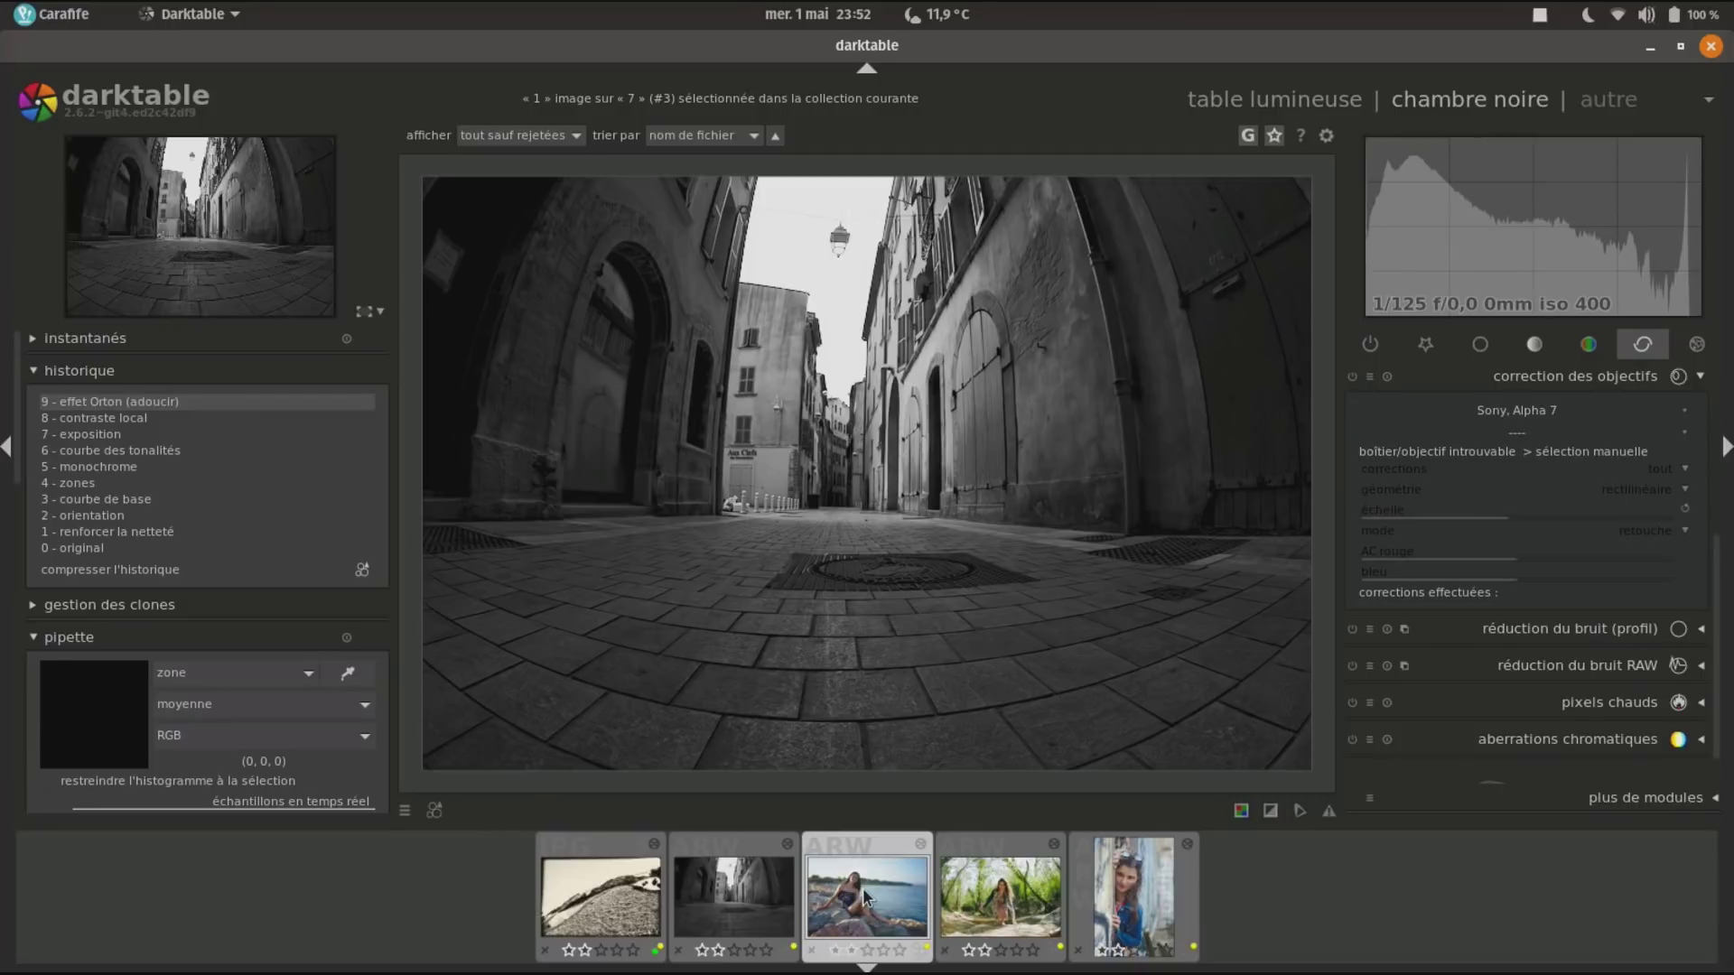
left_click(864, 897)
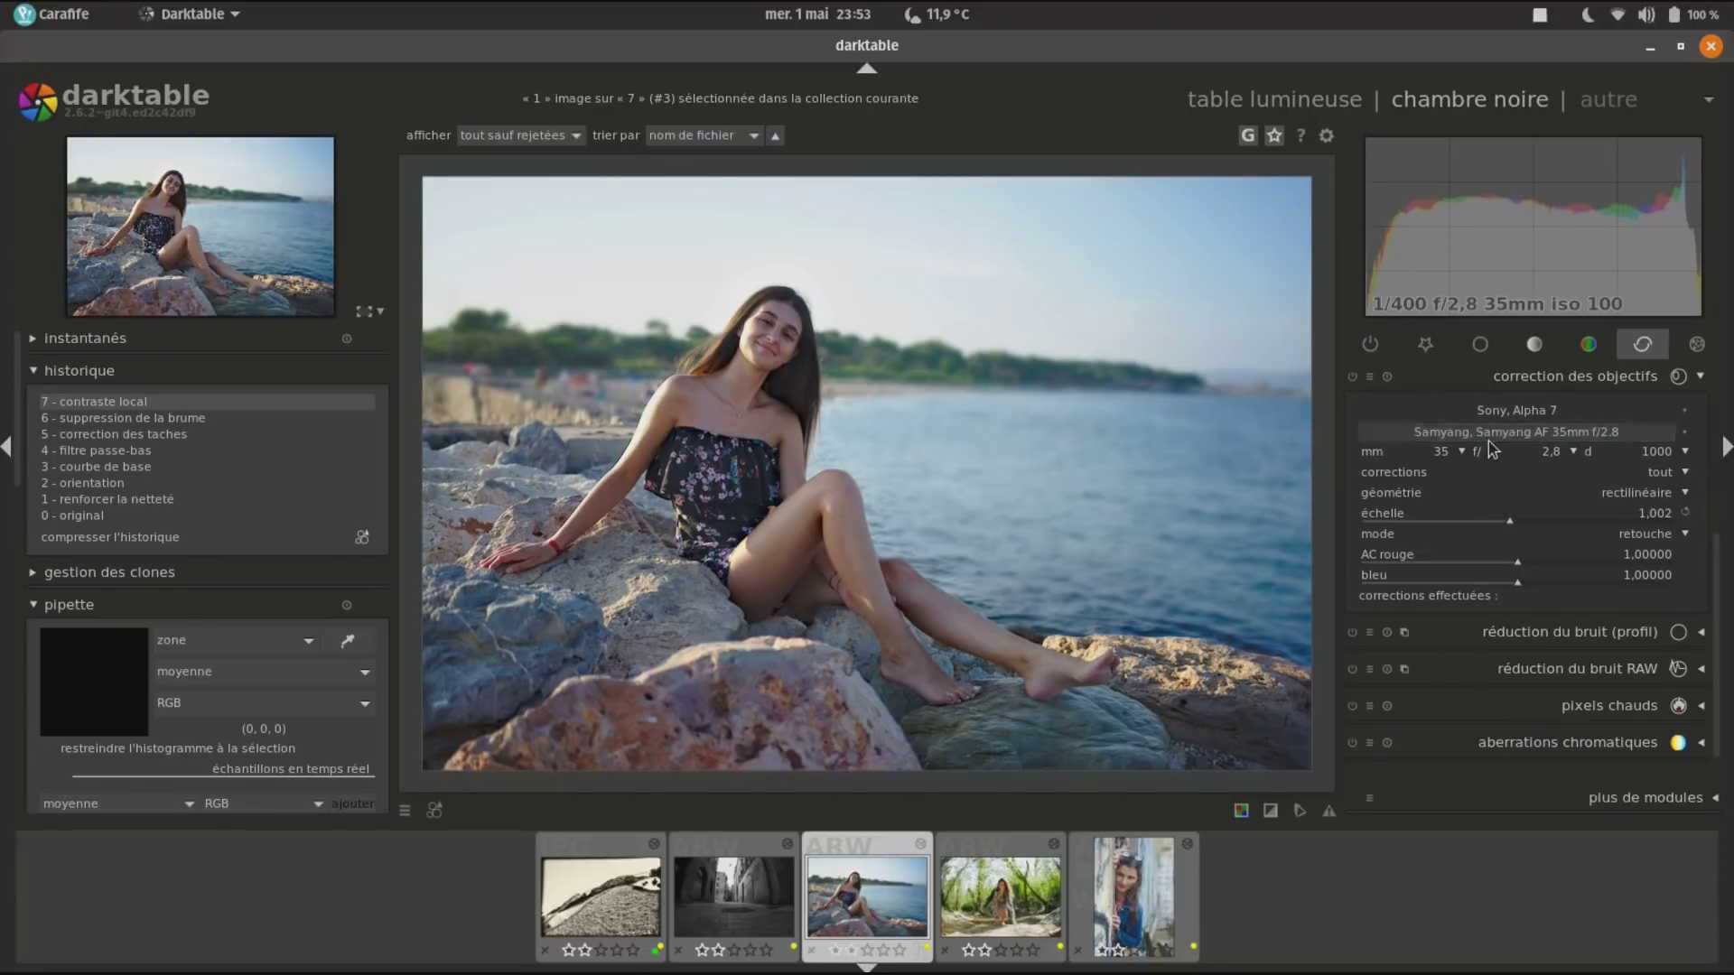
mouse_move(1487, 437)
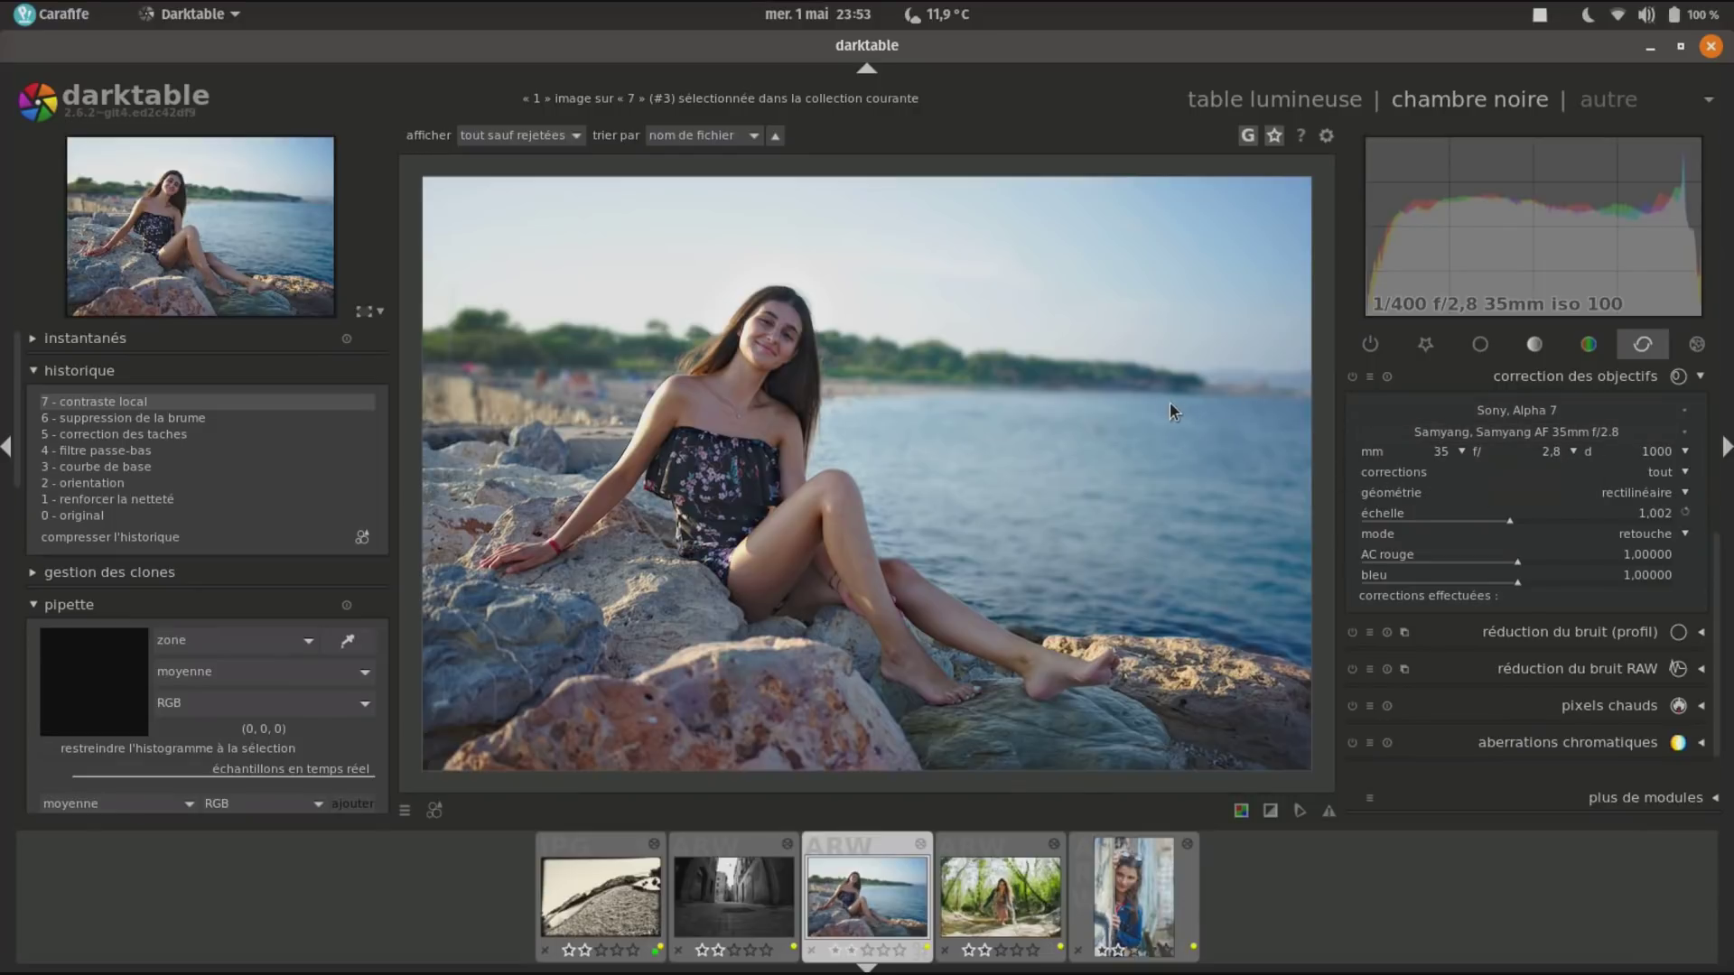
Check the seaside photo's lens and exposure metadata in the image information, and enable its lens correction with corrections kept at tout.
left_click_drag(25, 381, 18, 592)
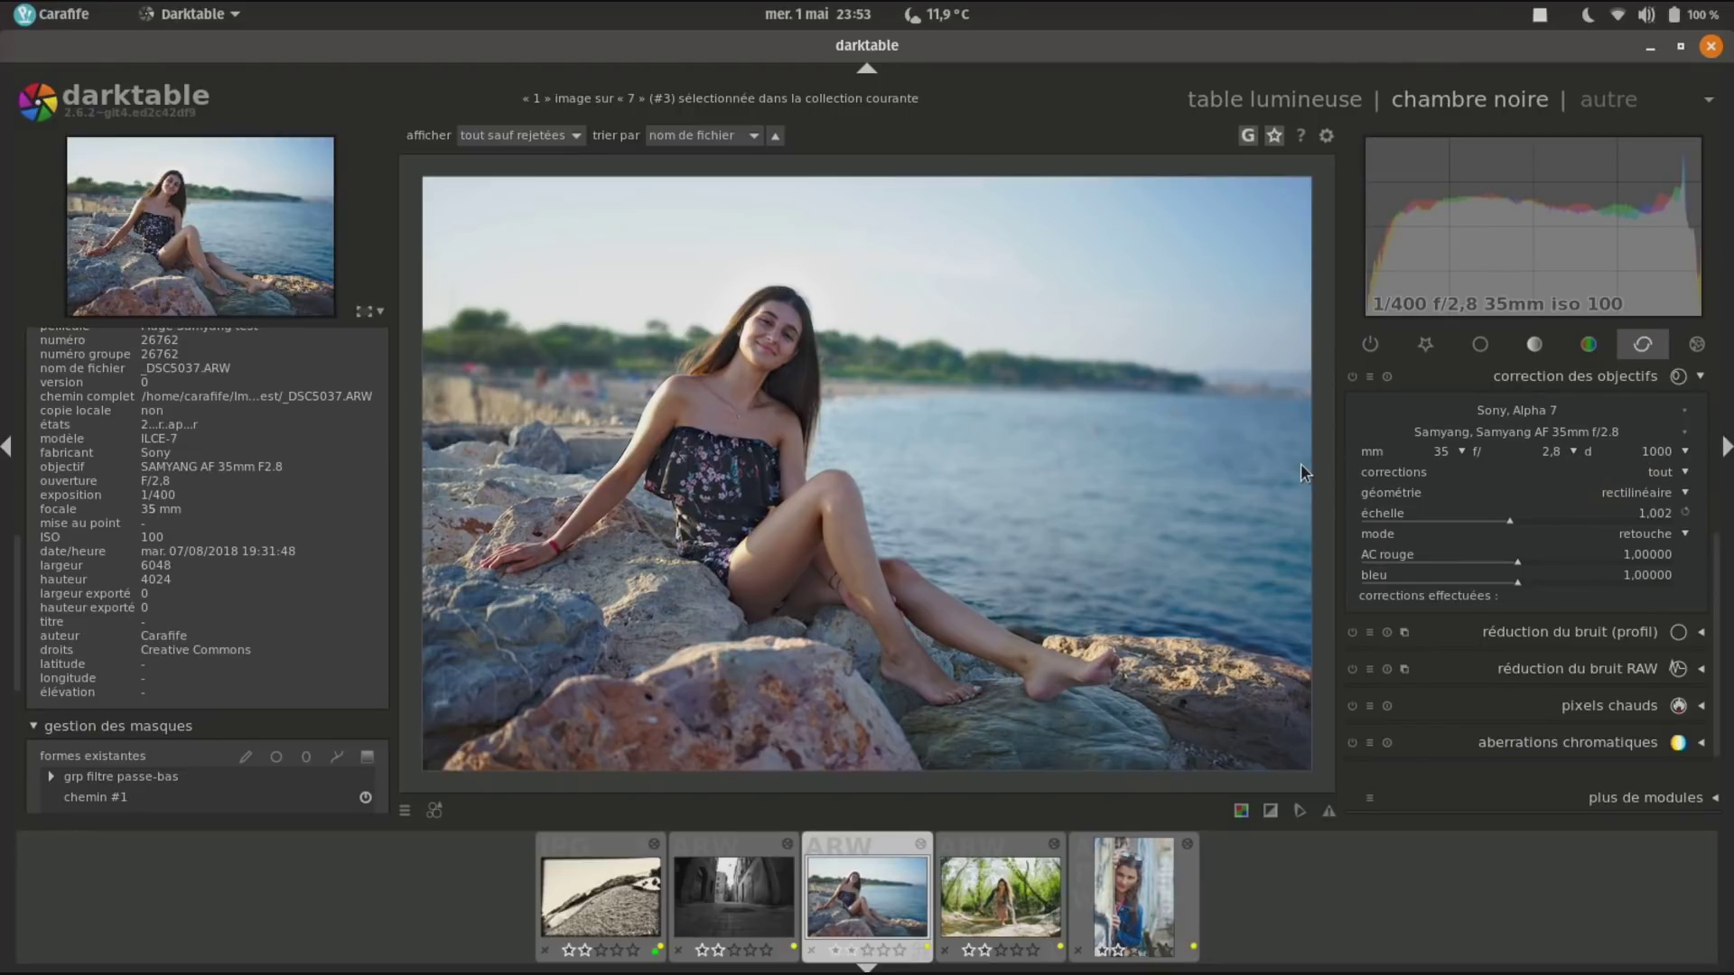
left_click(1352, 383)
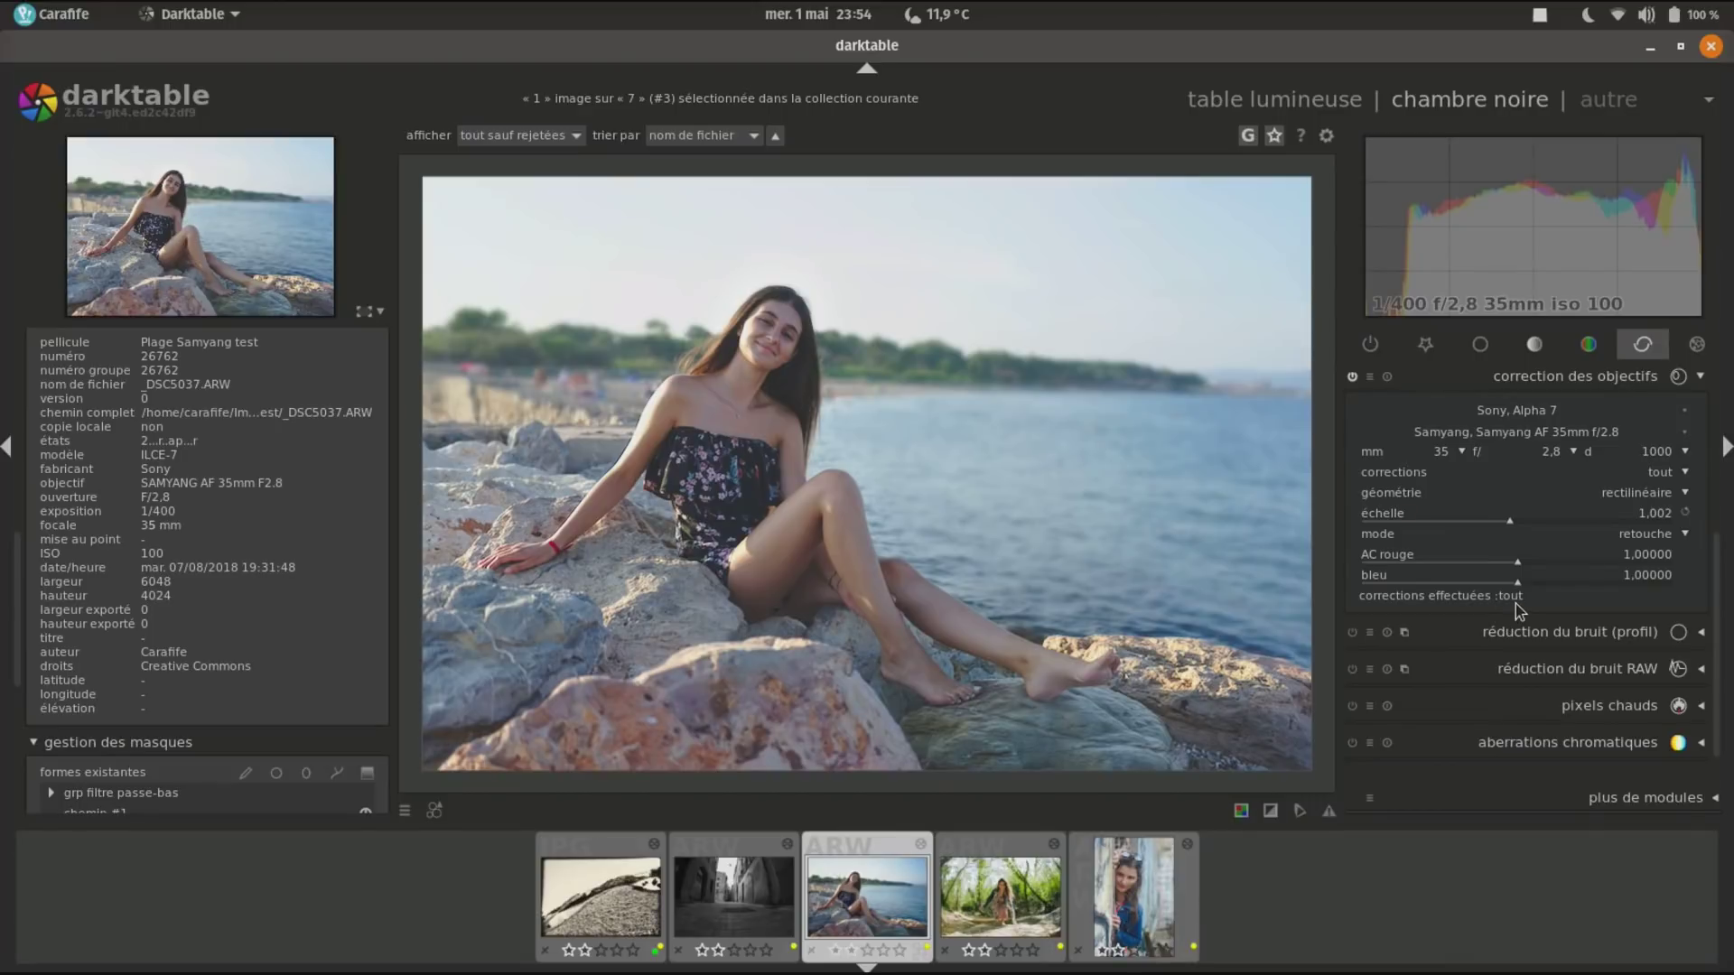
left_click(1656, 471)
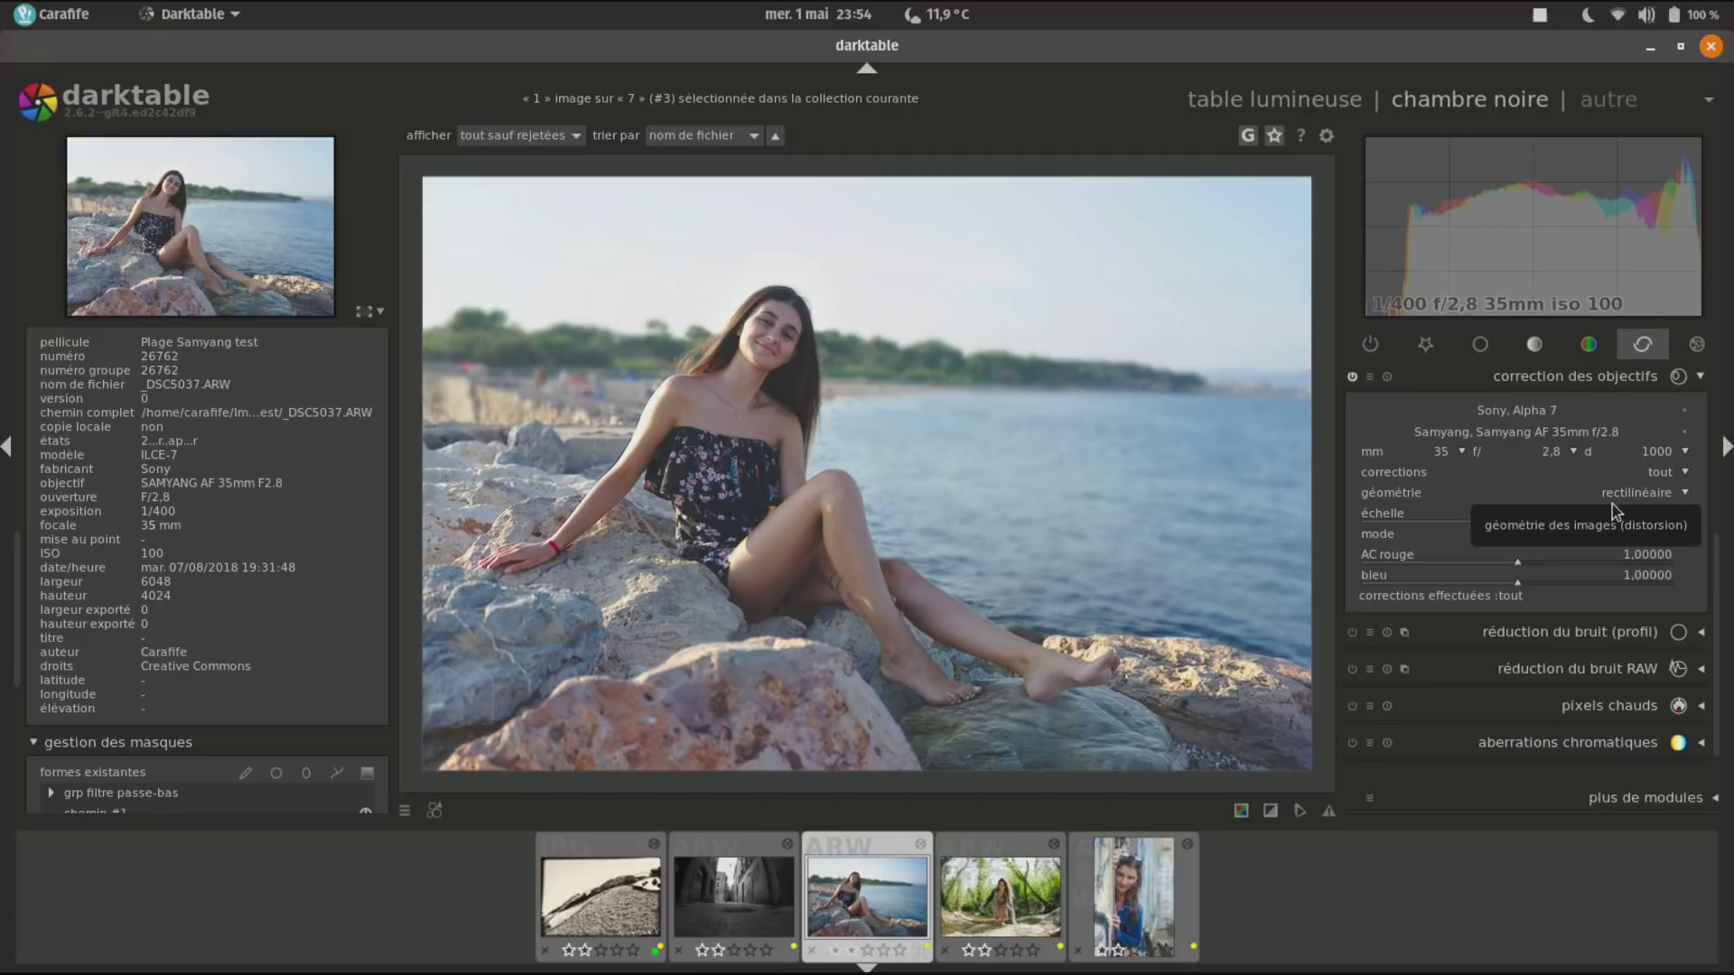
Try the fisheye, equi-rectangulaire and orthographique geometries on the seaside photo, and return the geometry to rectilinéaire.
left_click(1642, 495)
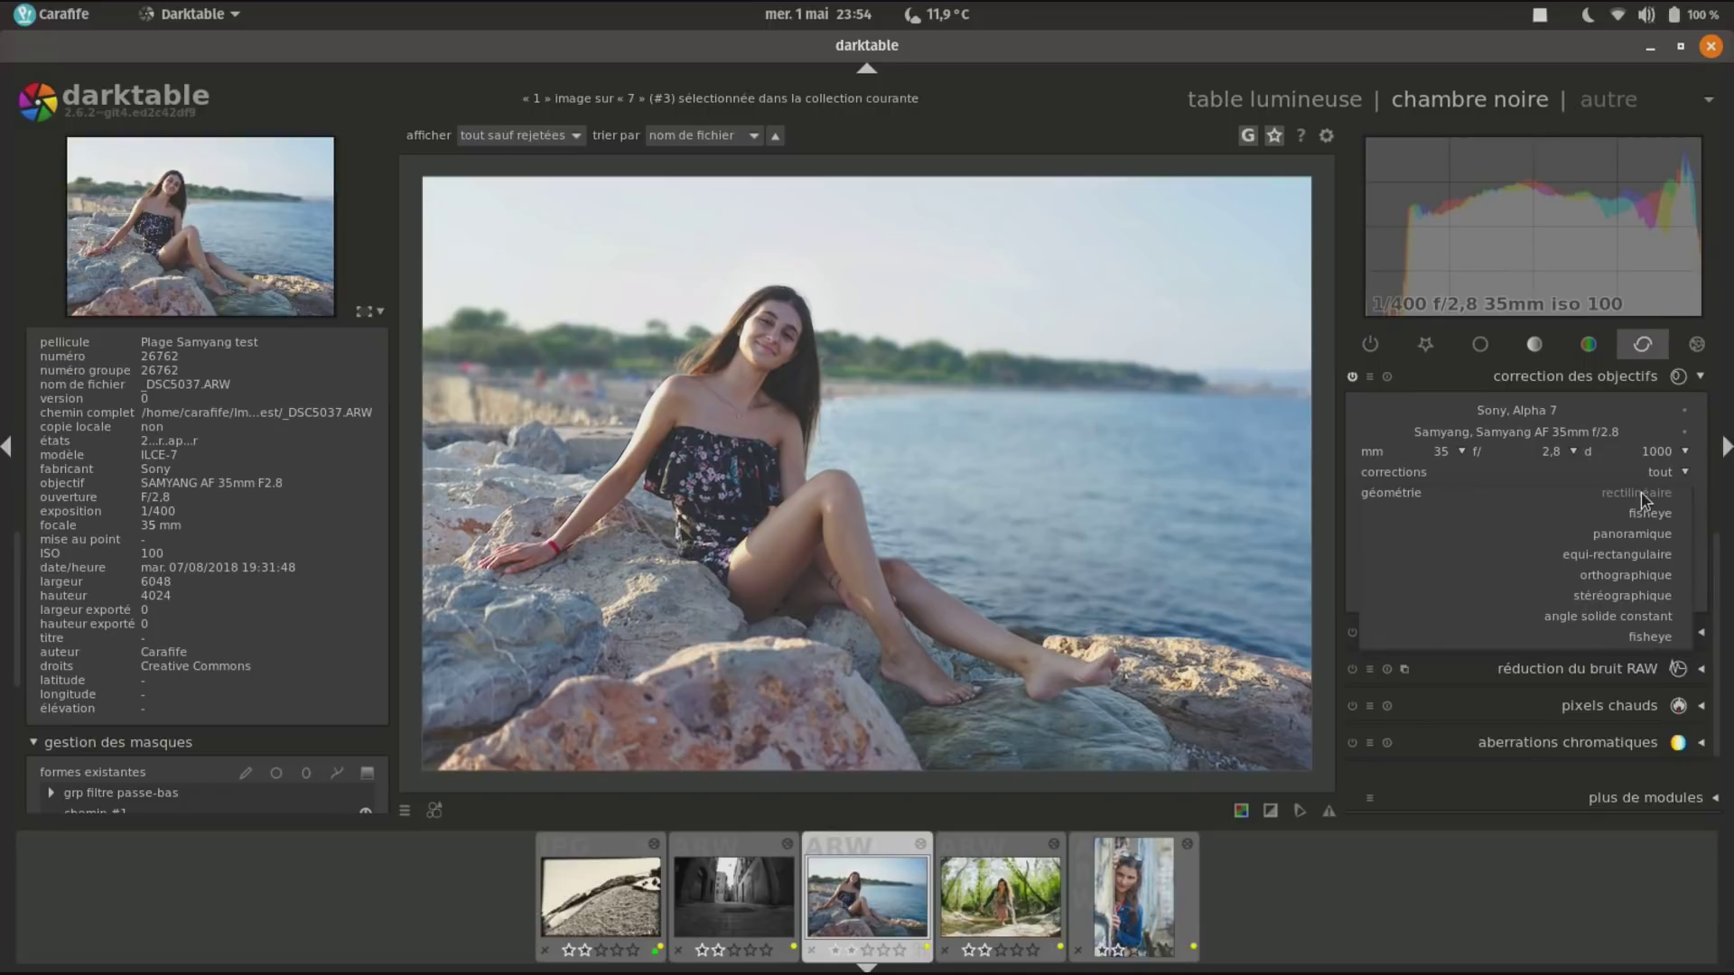
left_click(1657, 512)
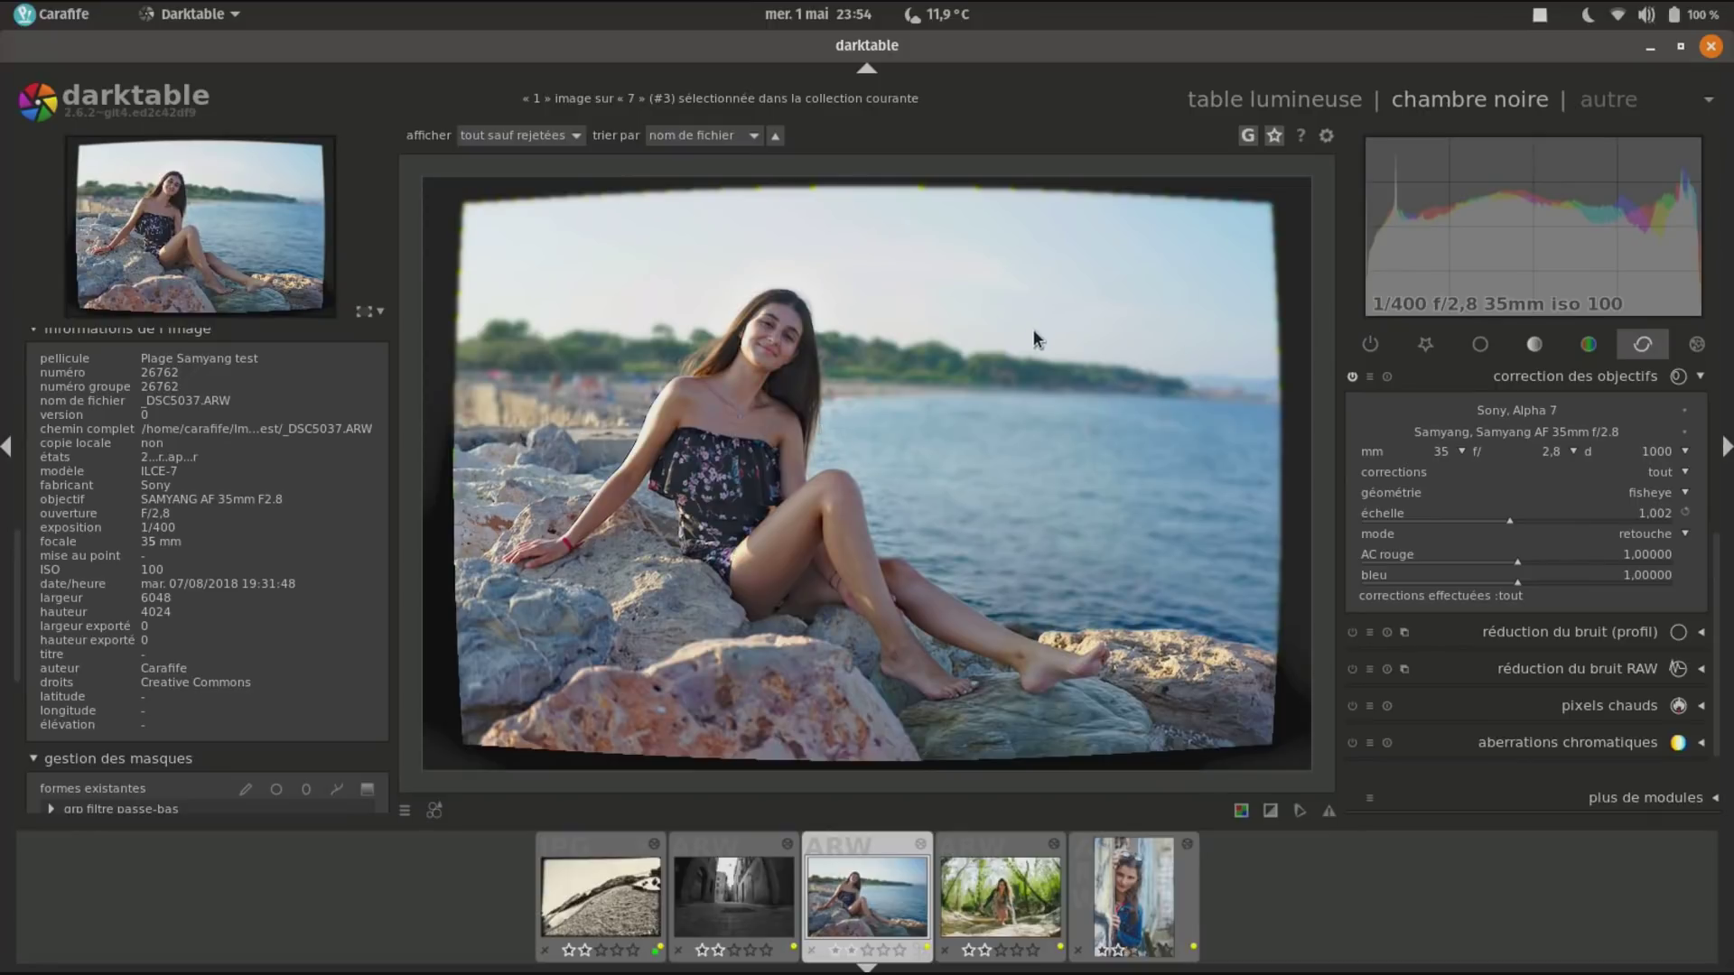
left_click(1660, 492)
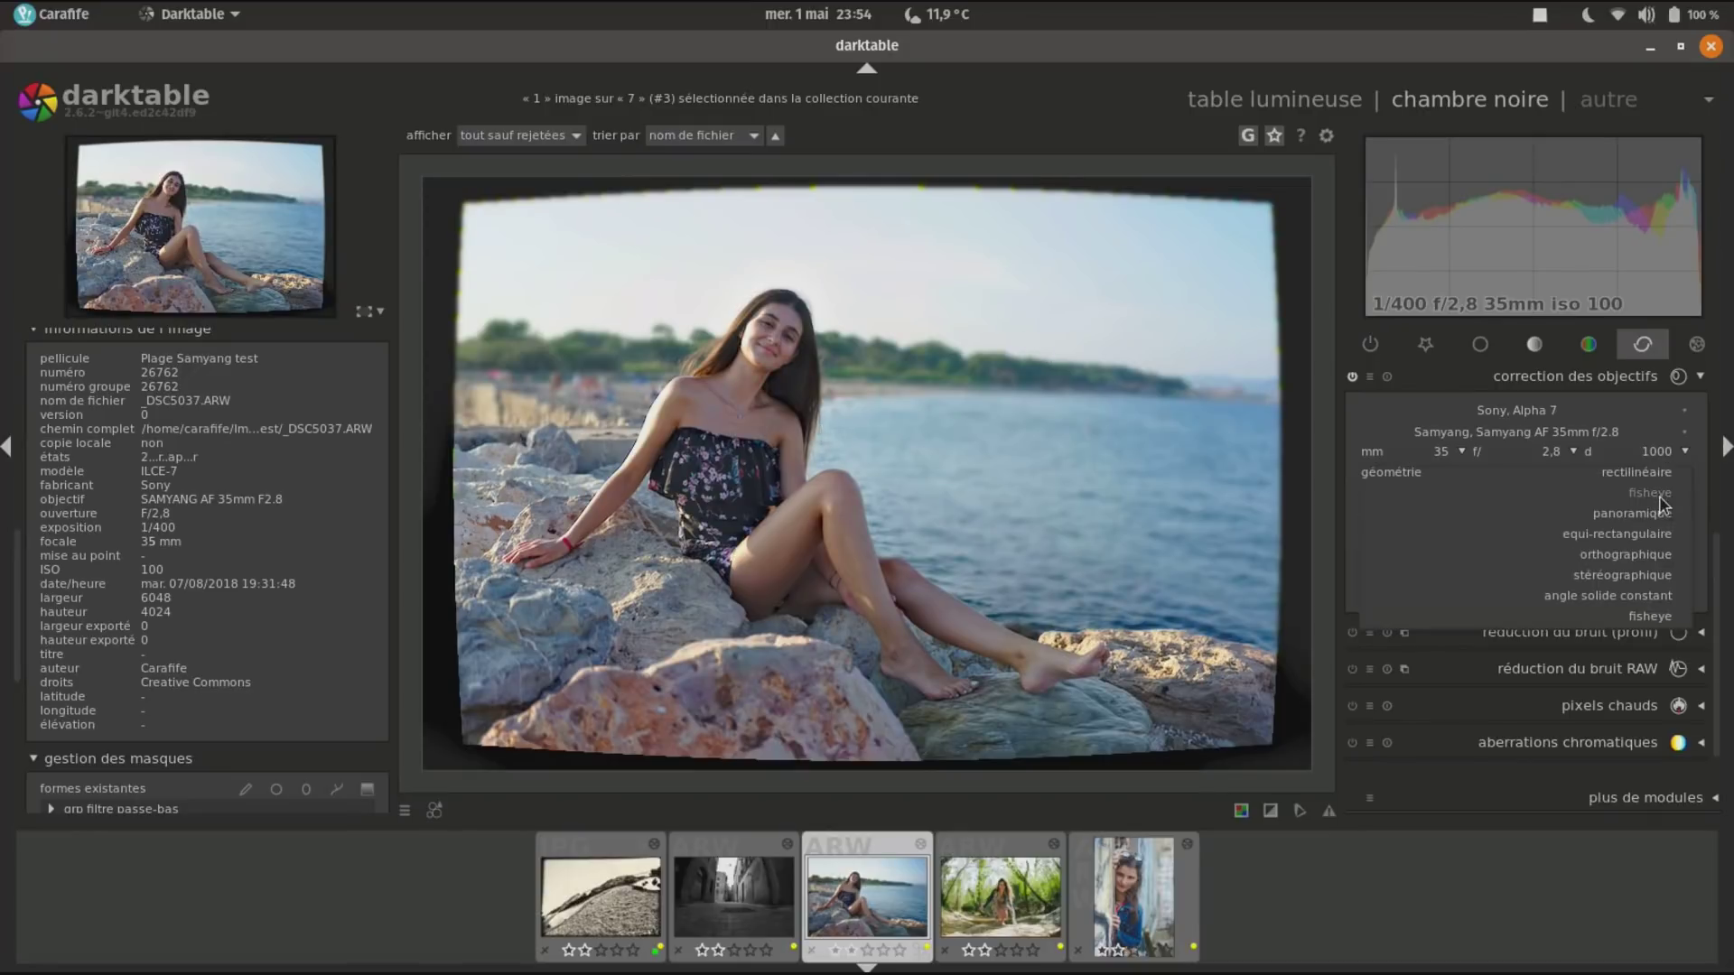
left_click(1639, 553)
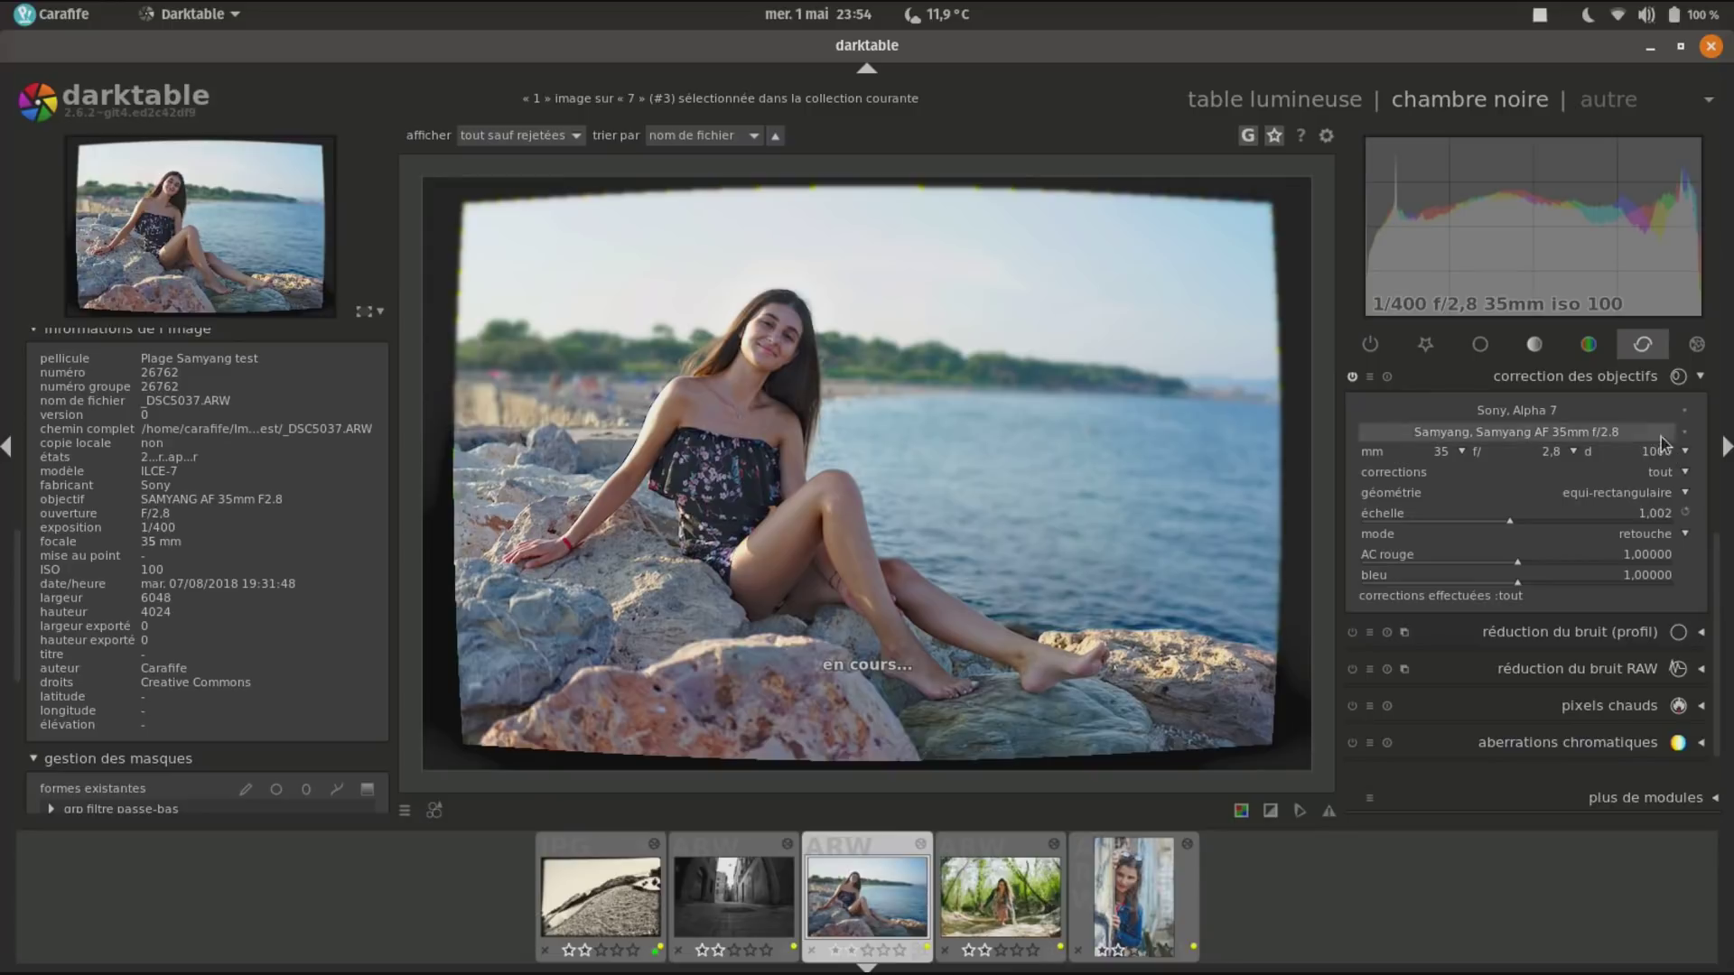
left_click(1657, 513)
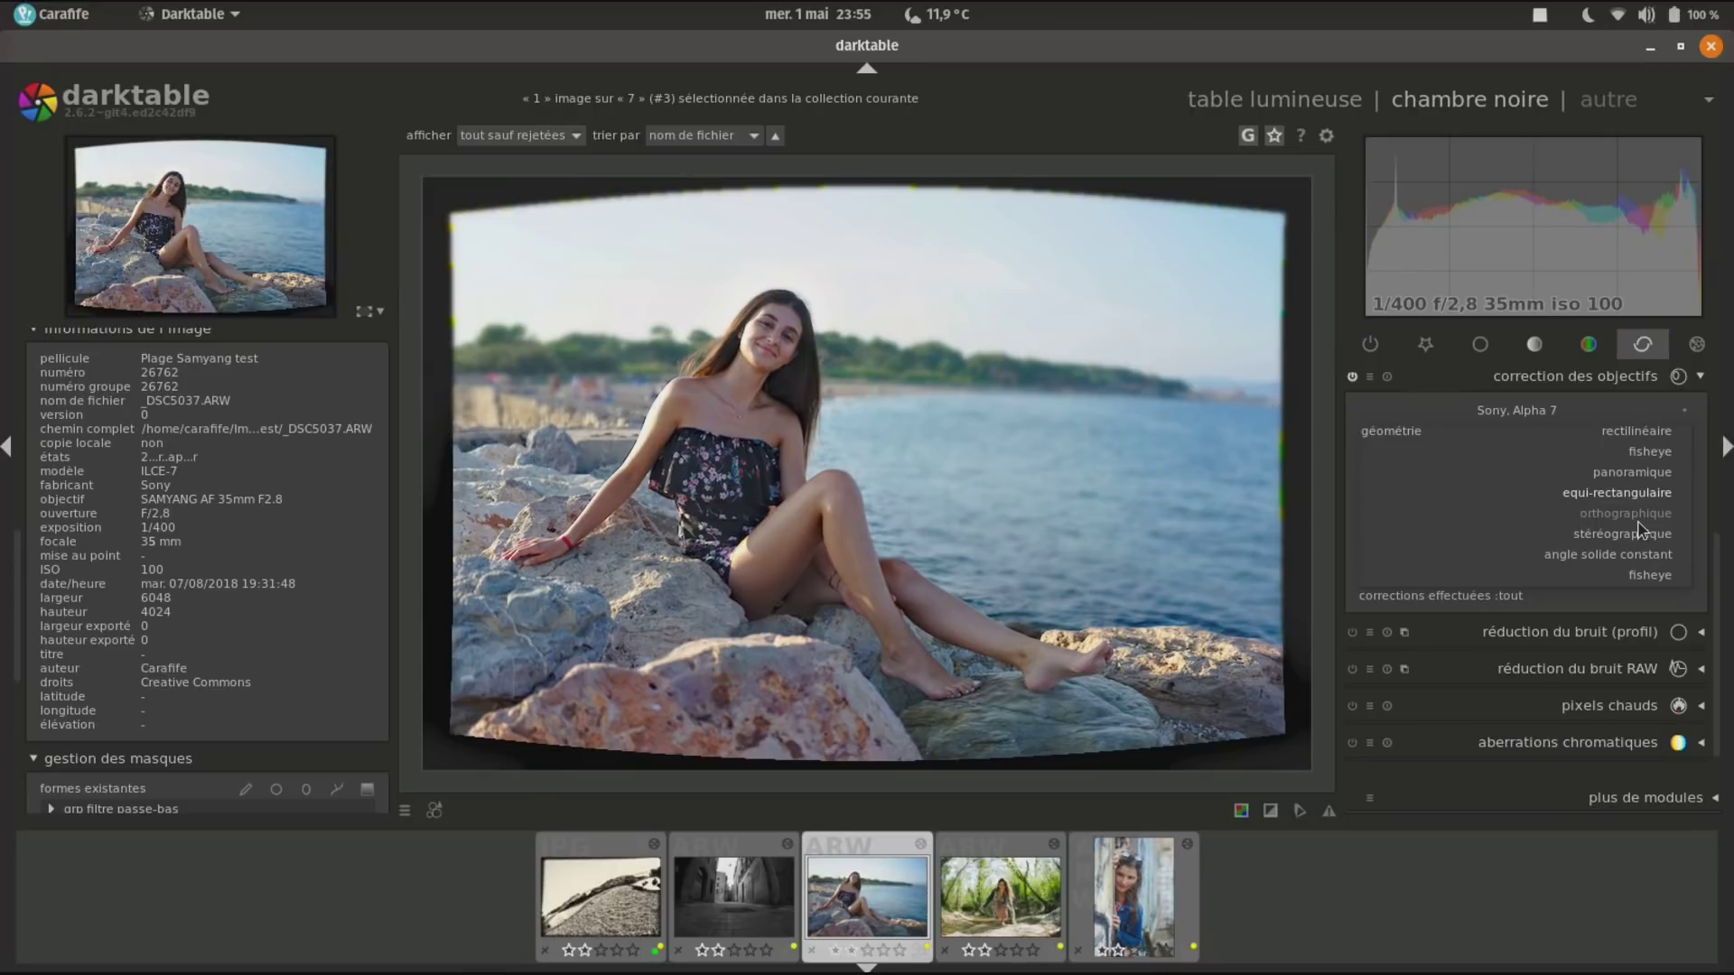
left_click(1639, 521)
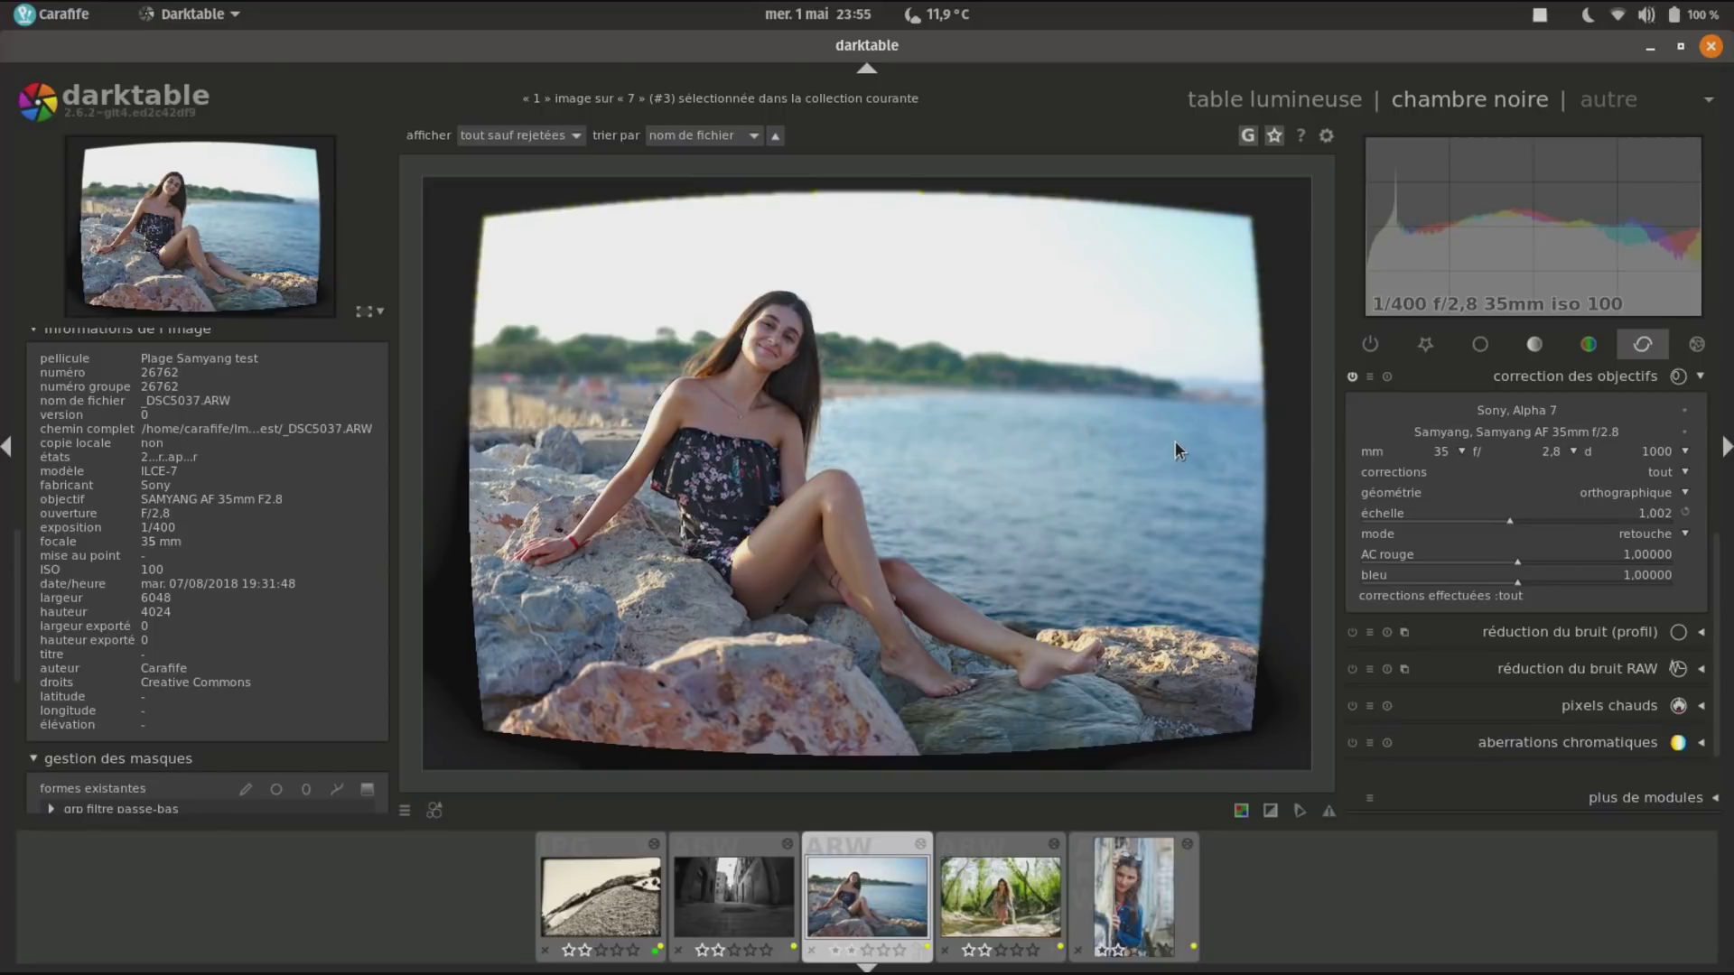
left_click(1640, 492)
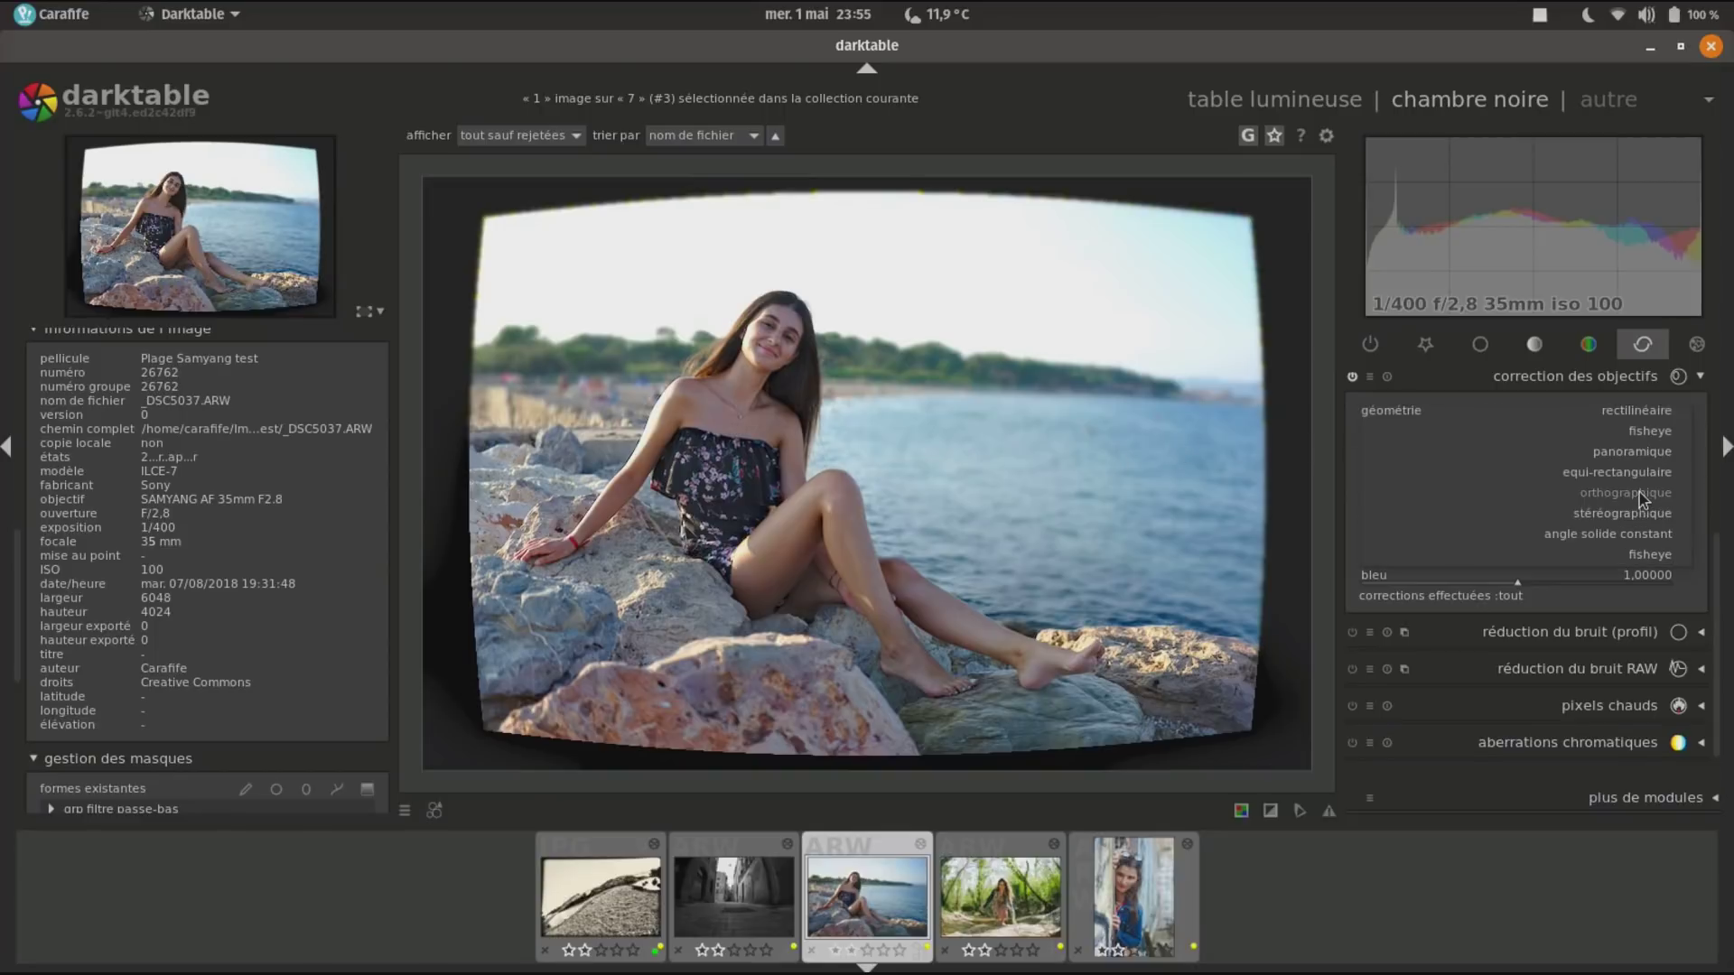
left_click(1636, 422)
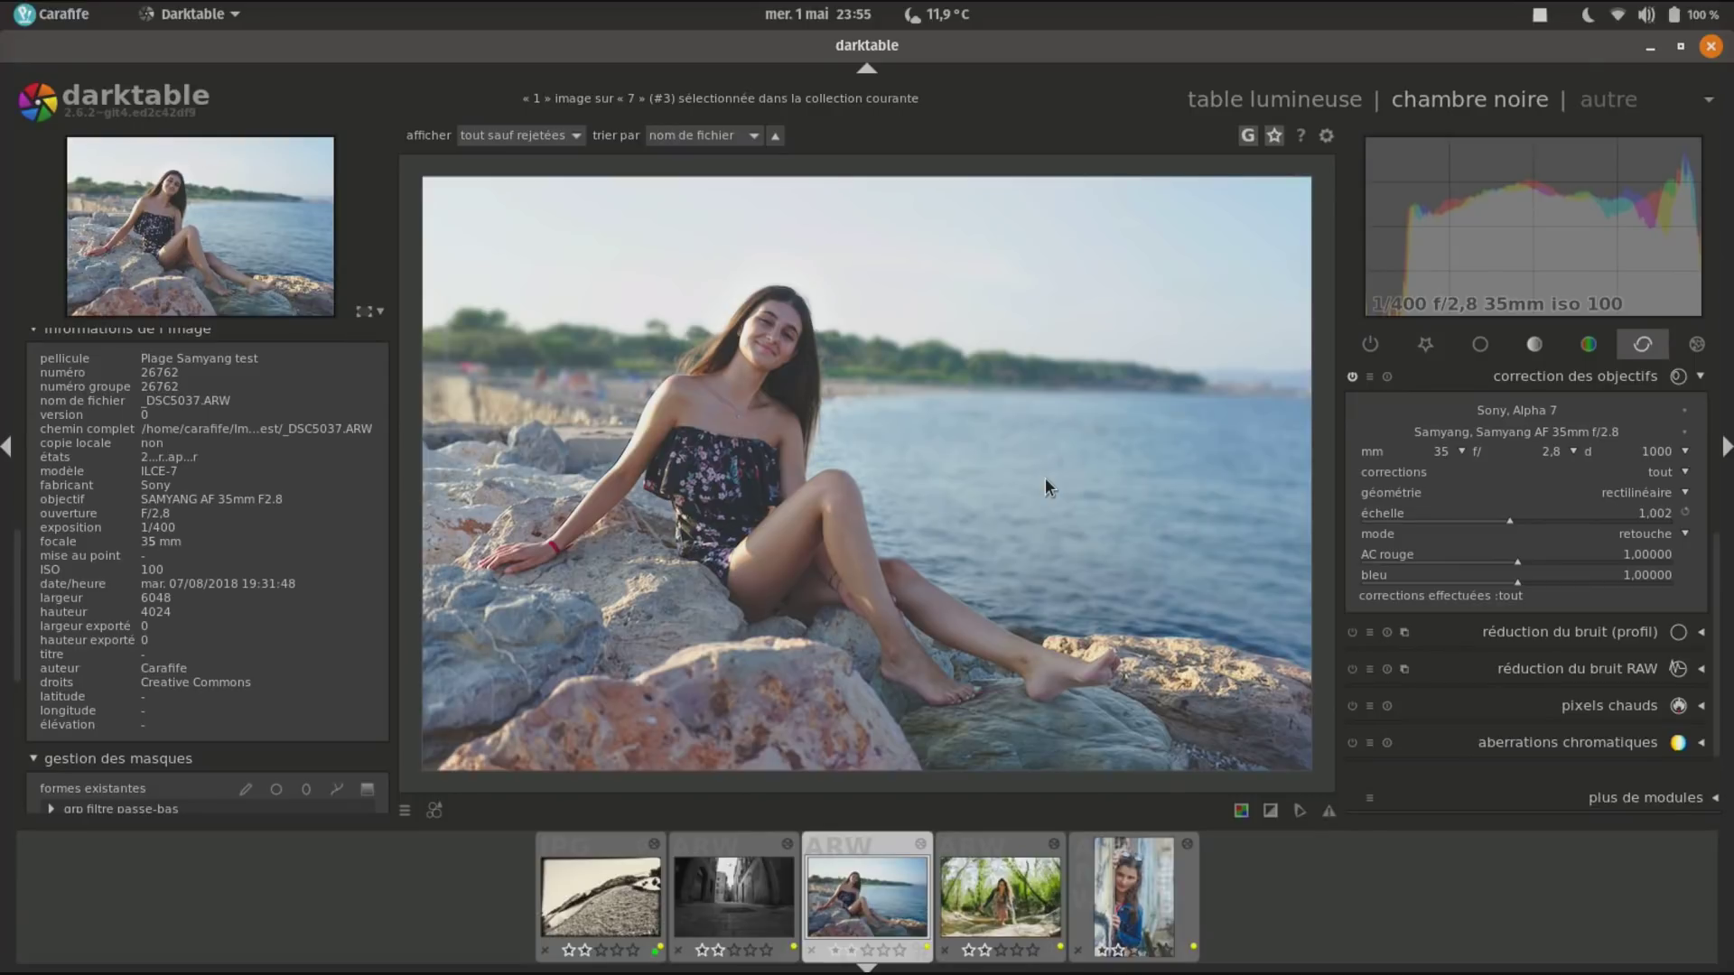
Try an aperture of f/4,0 in the seaside photo's lens correction and set it to f/3,2.
left_click(1566, 460)
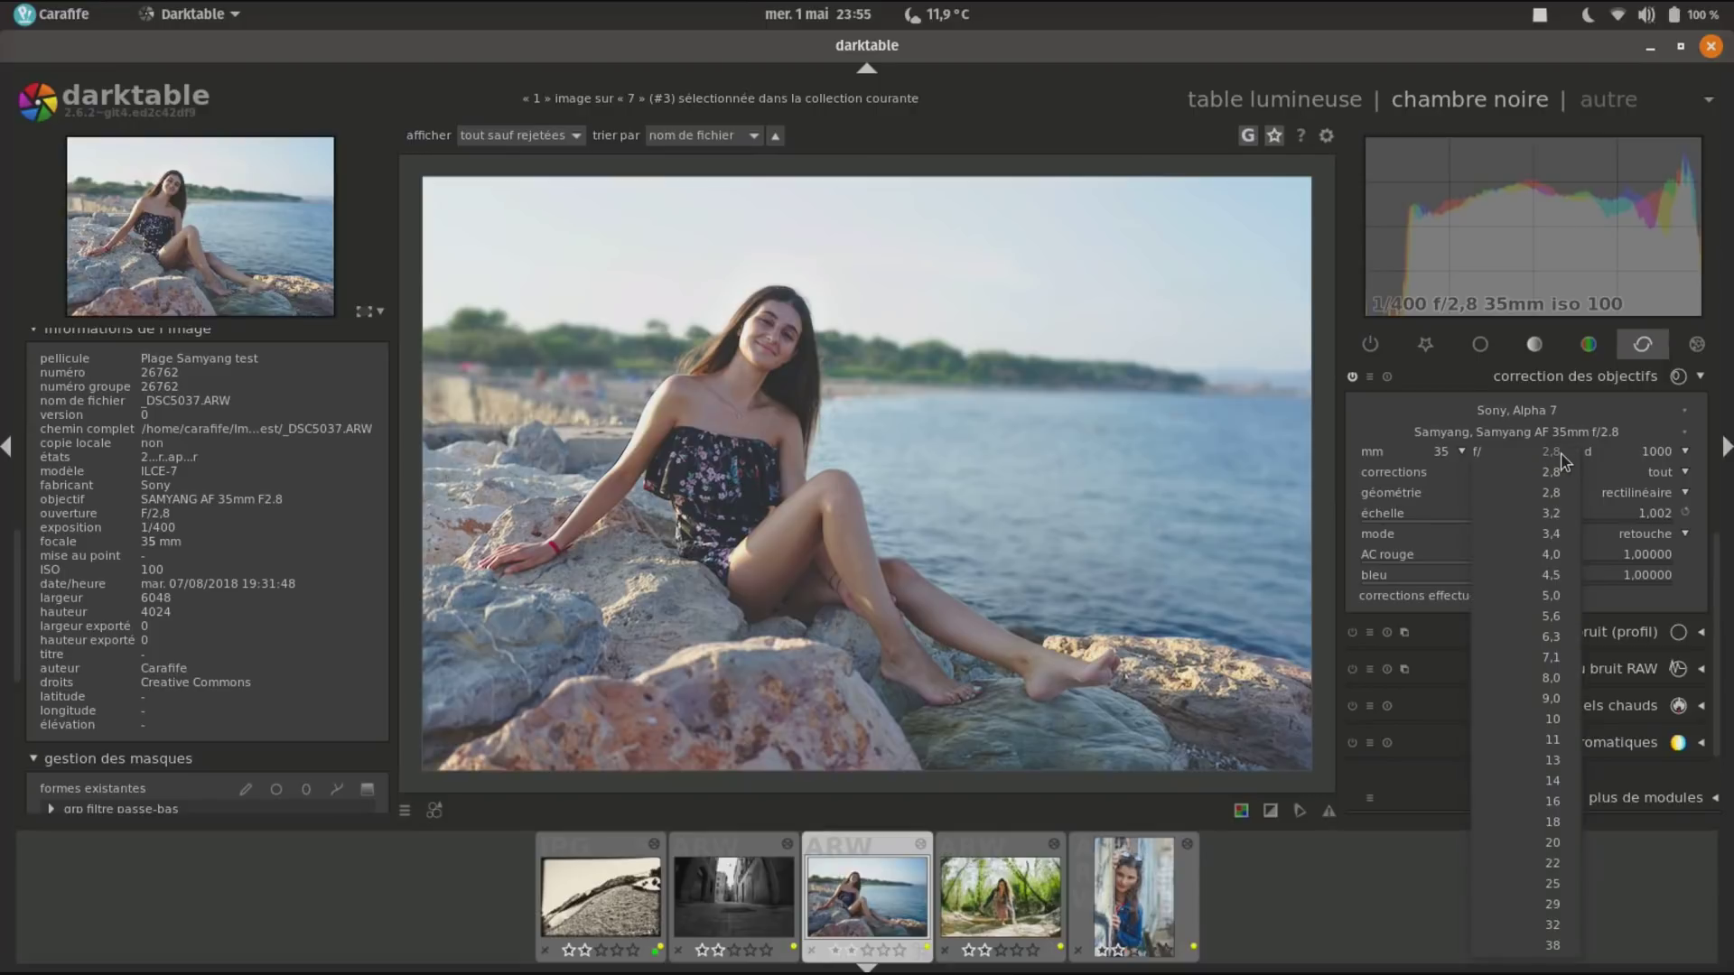
left_click(1553, 557)
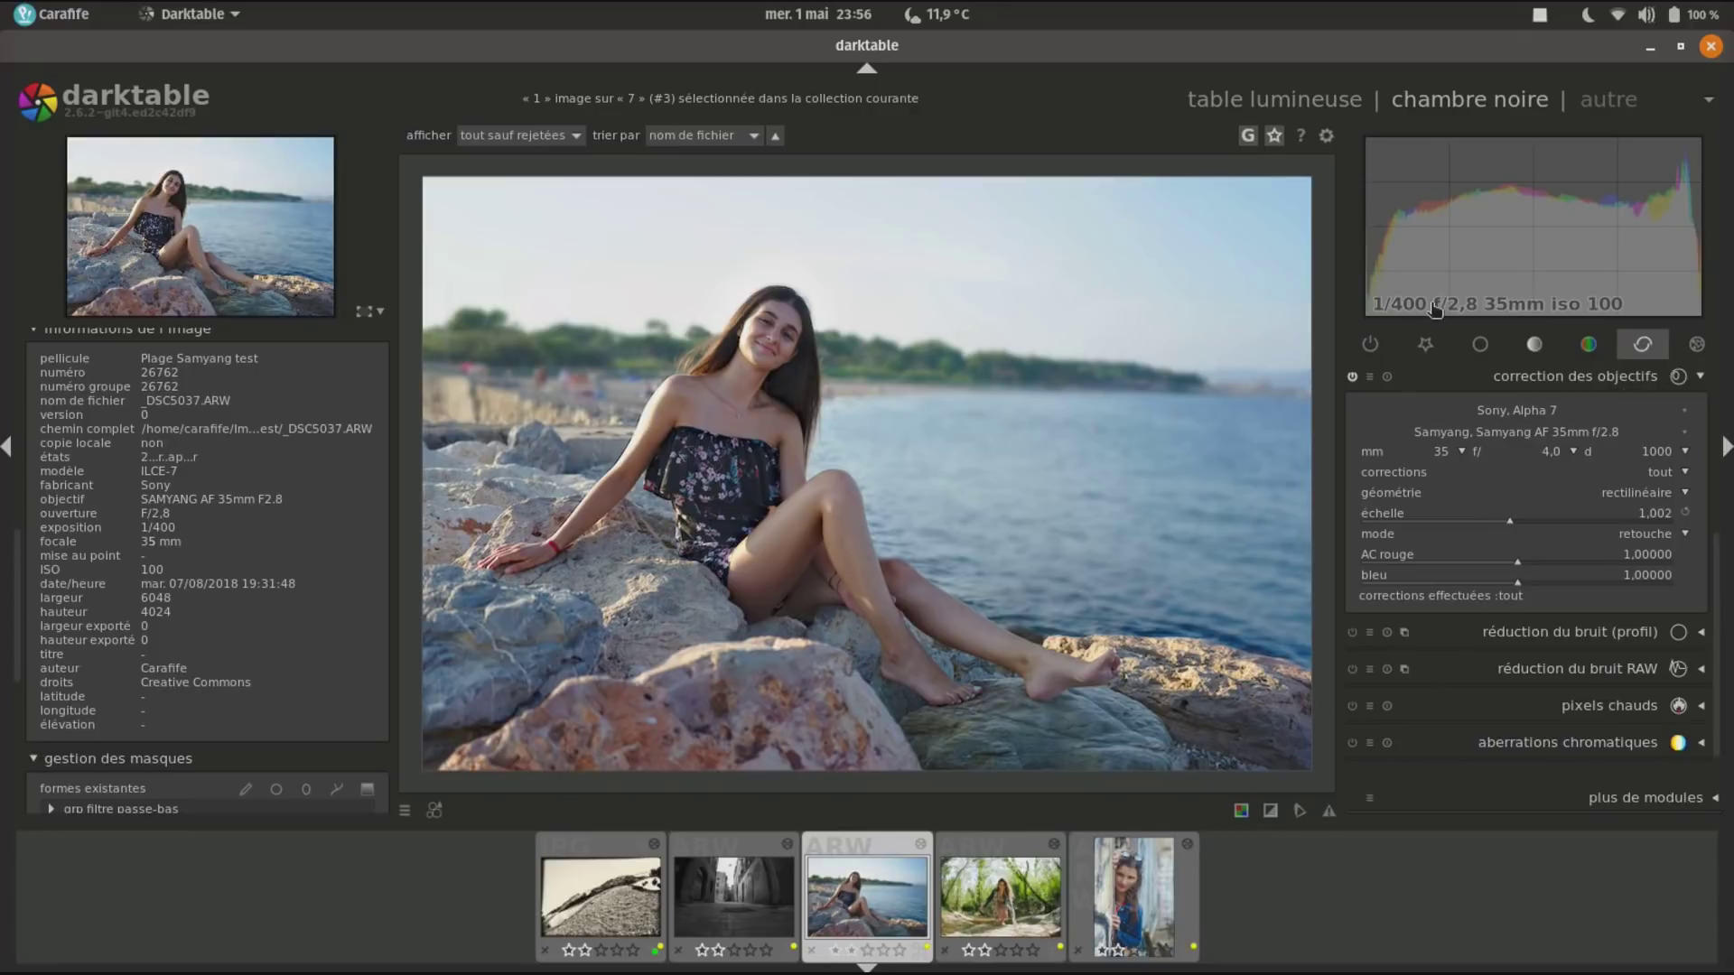
left_click(1564, 454)
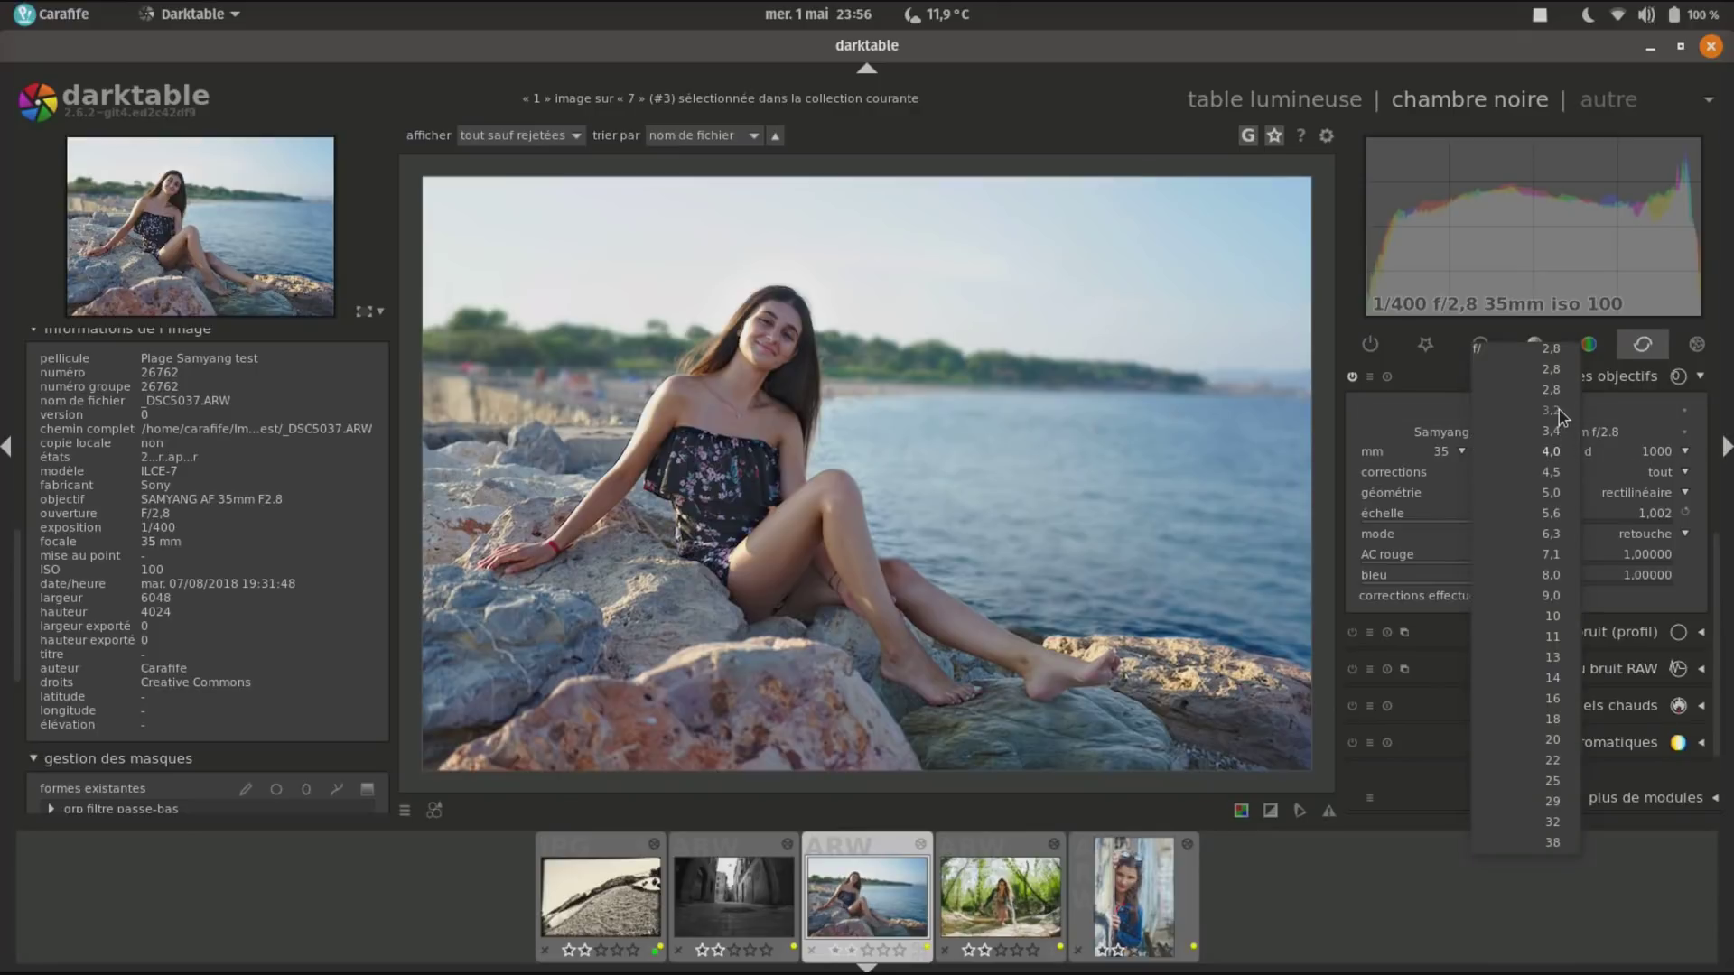
left_click(1559, 410)
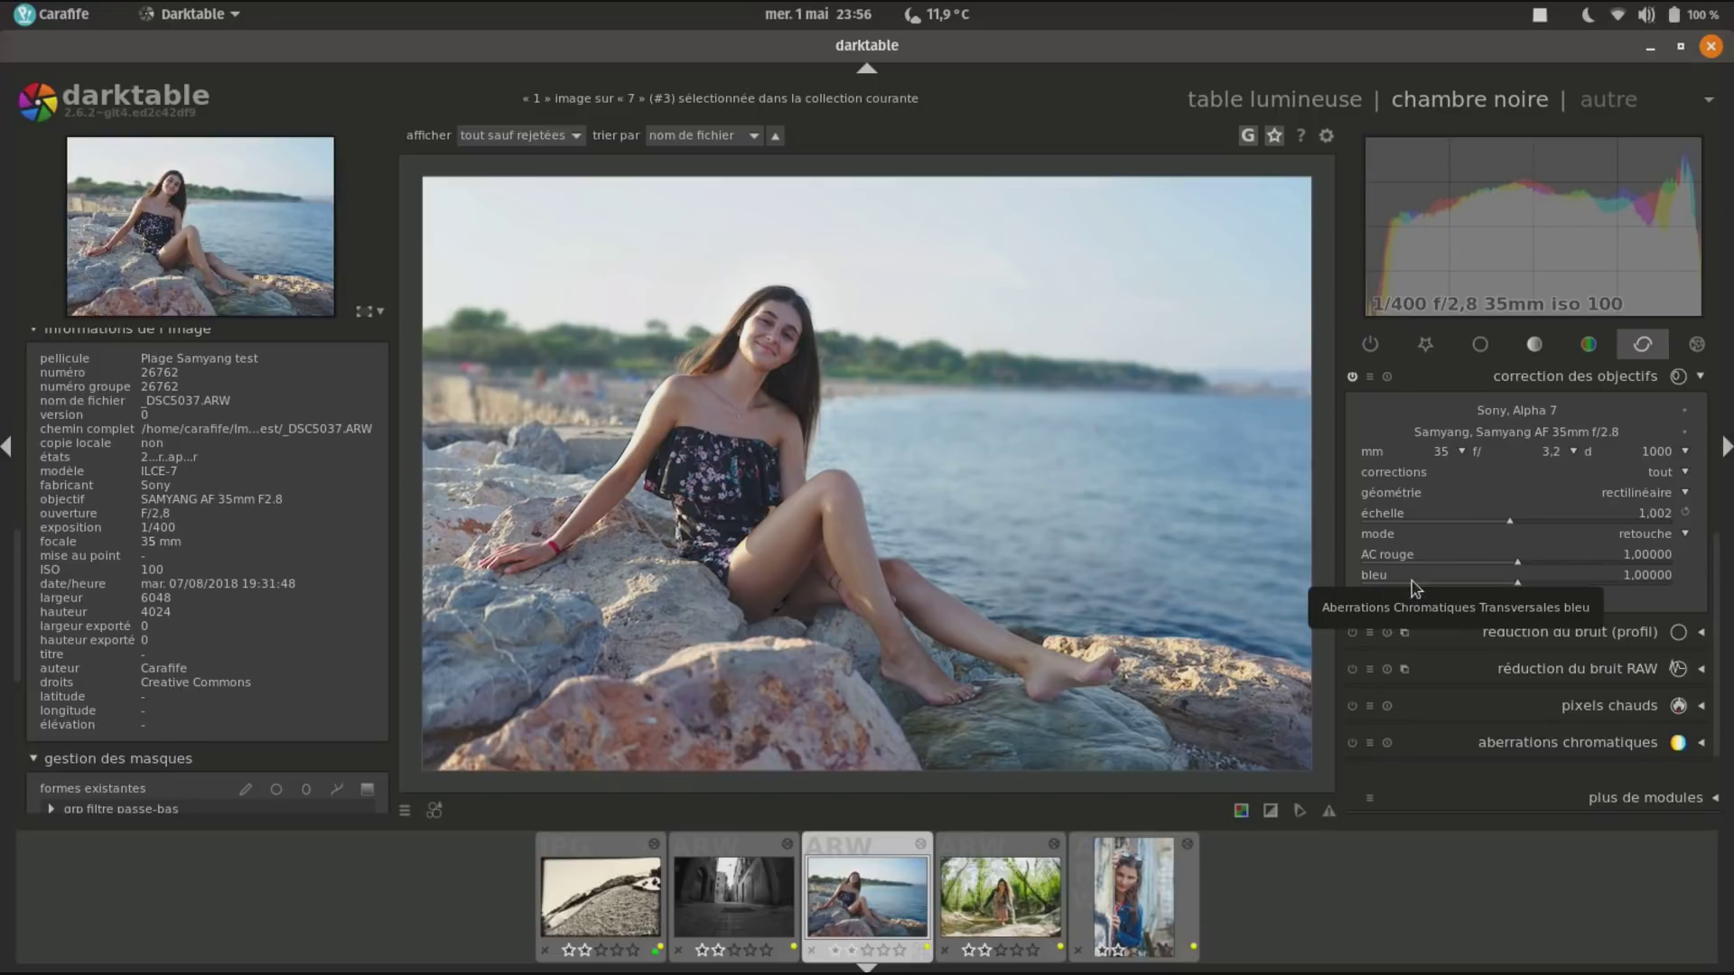
Try a red transverse chromatic aberration value of 0,99747, reset it, and view the Samyang lens details.
mouse_move(1519, 571)
left_mouse_down()
mouse_move(1466, 570)
mouse_move(1537, 560)
mouse_move(1478, 558)
left_mouse_up()
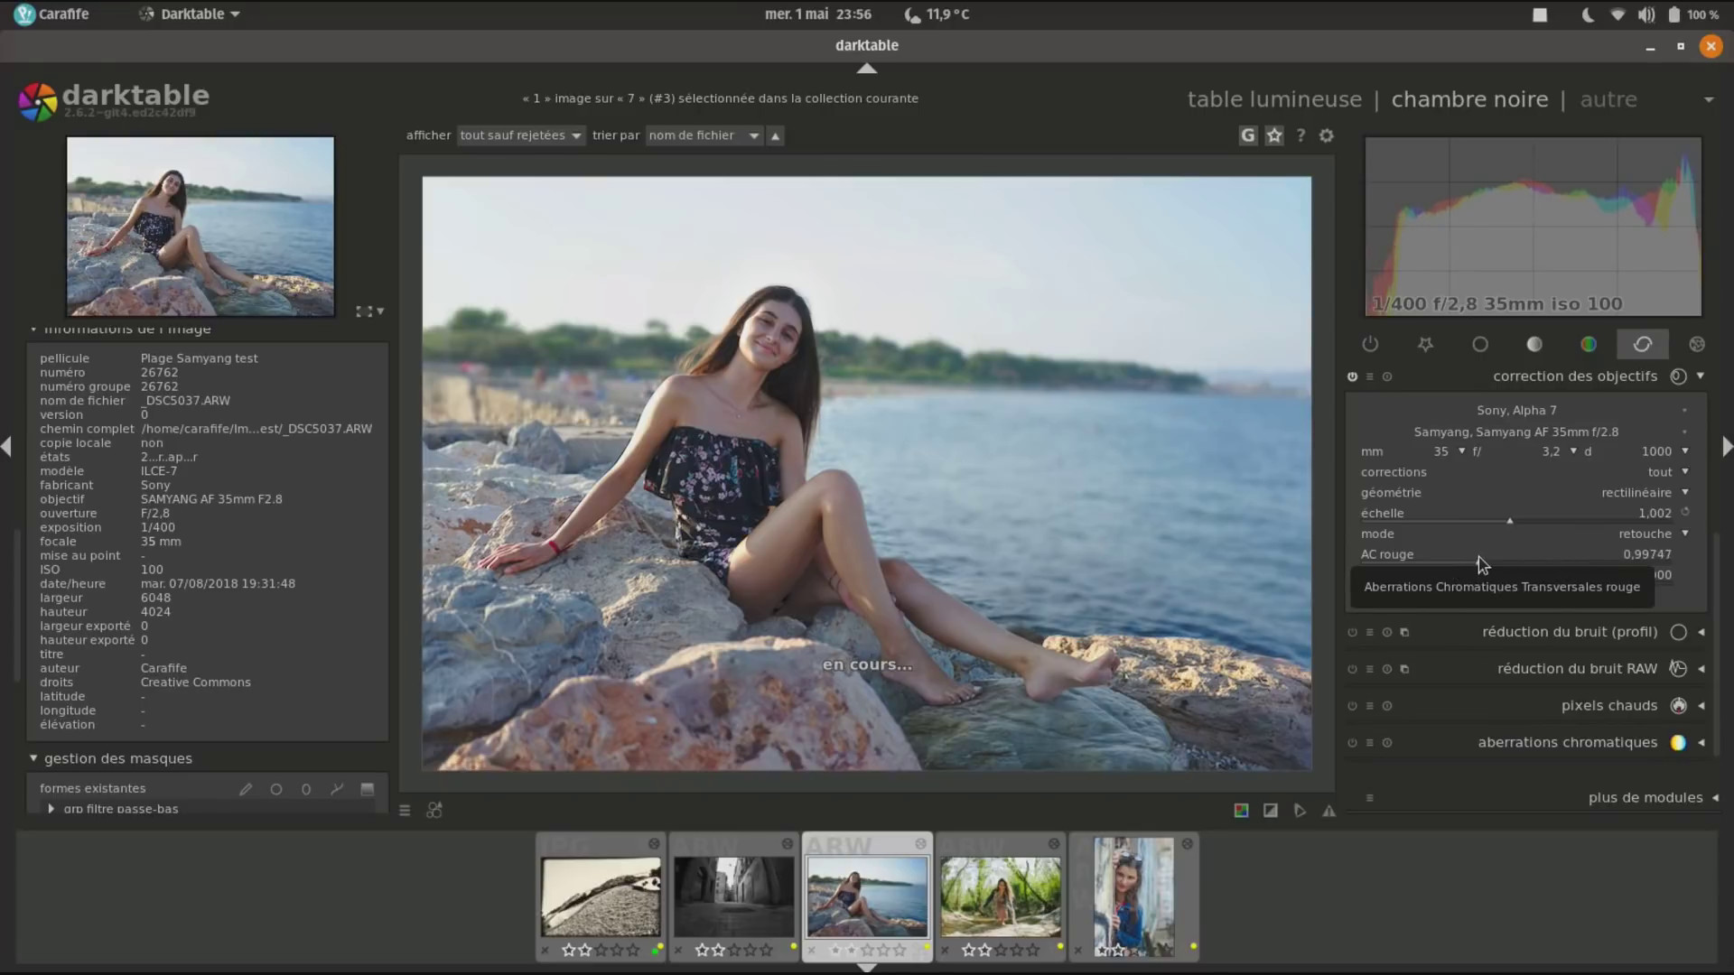
double_click(1642, 567)
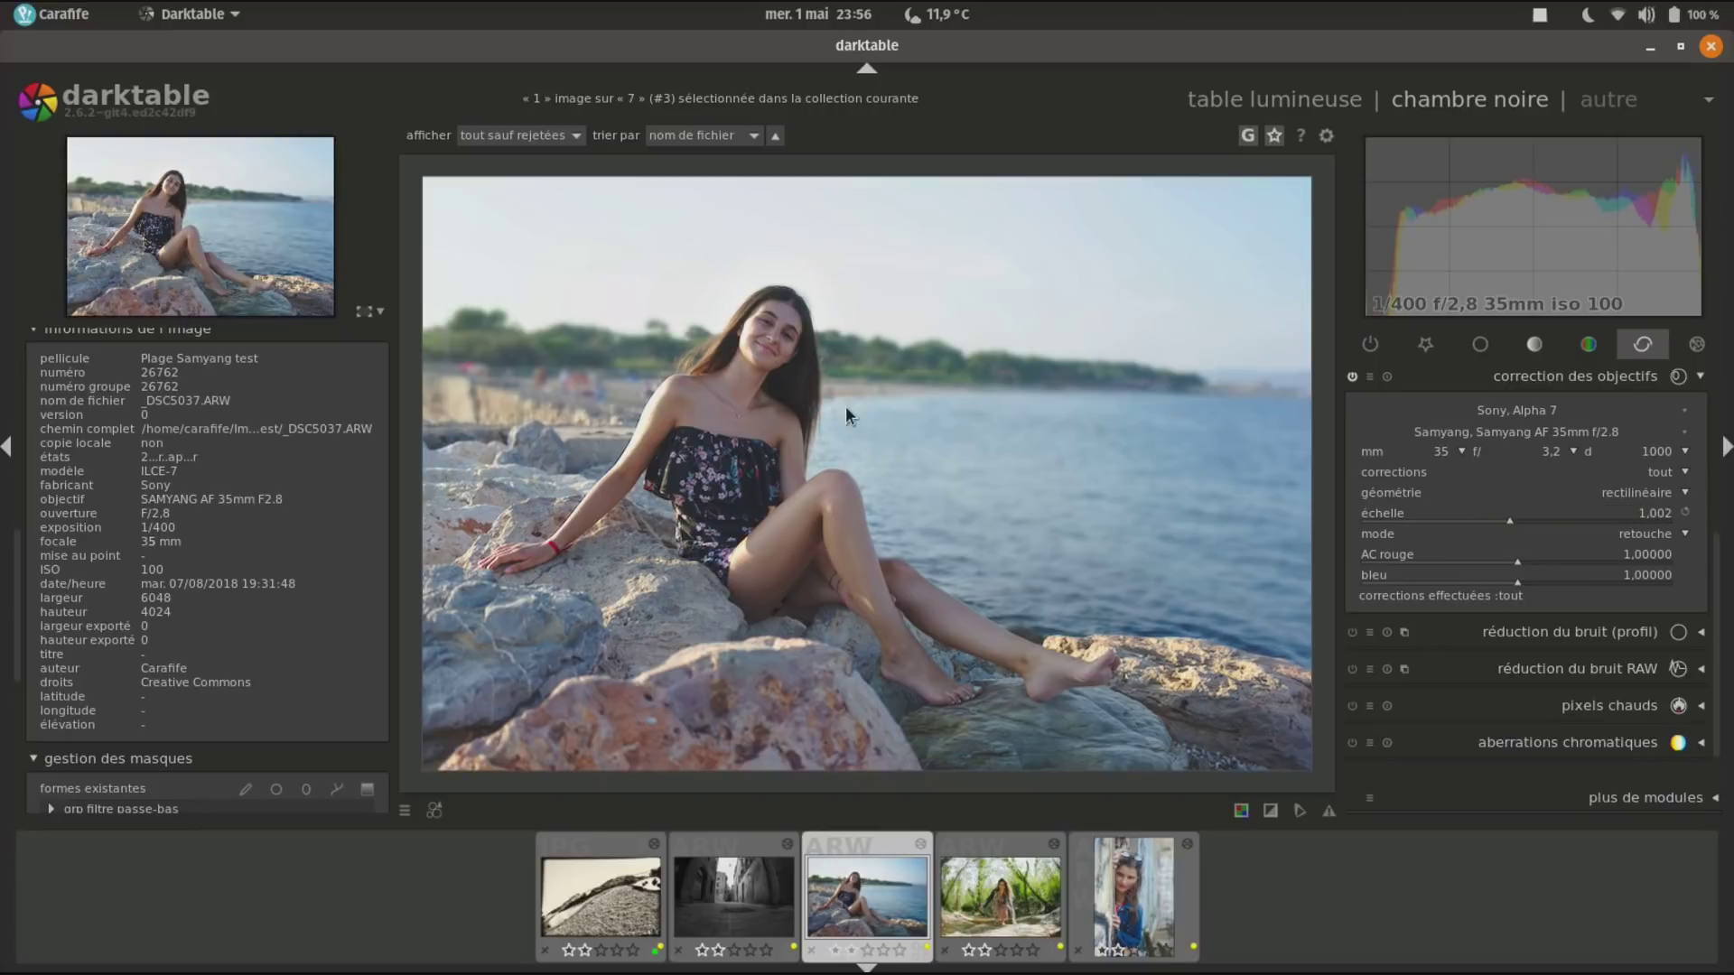
left_click(1472, 436)
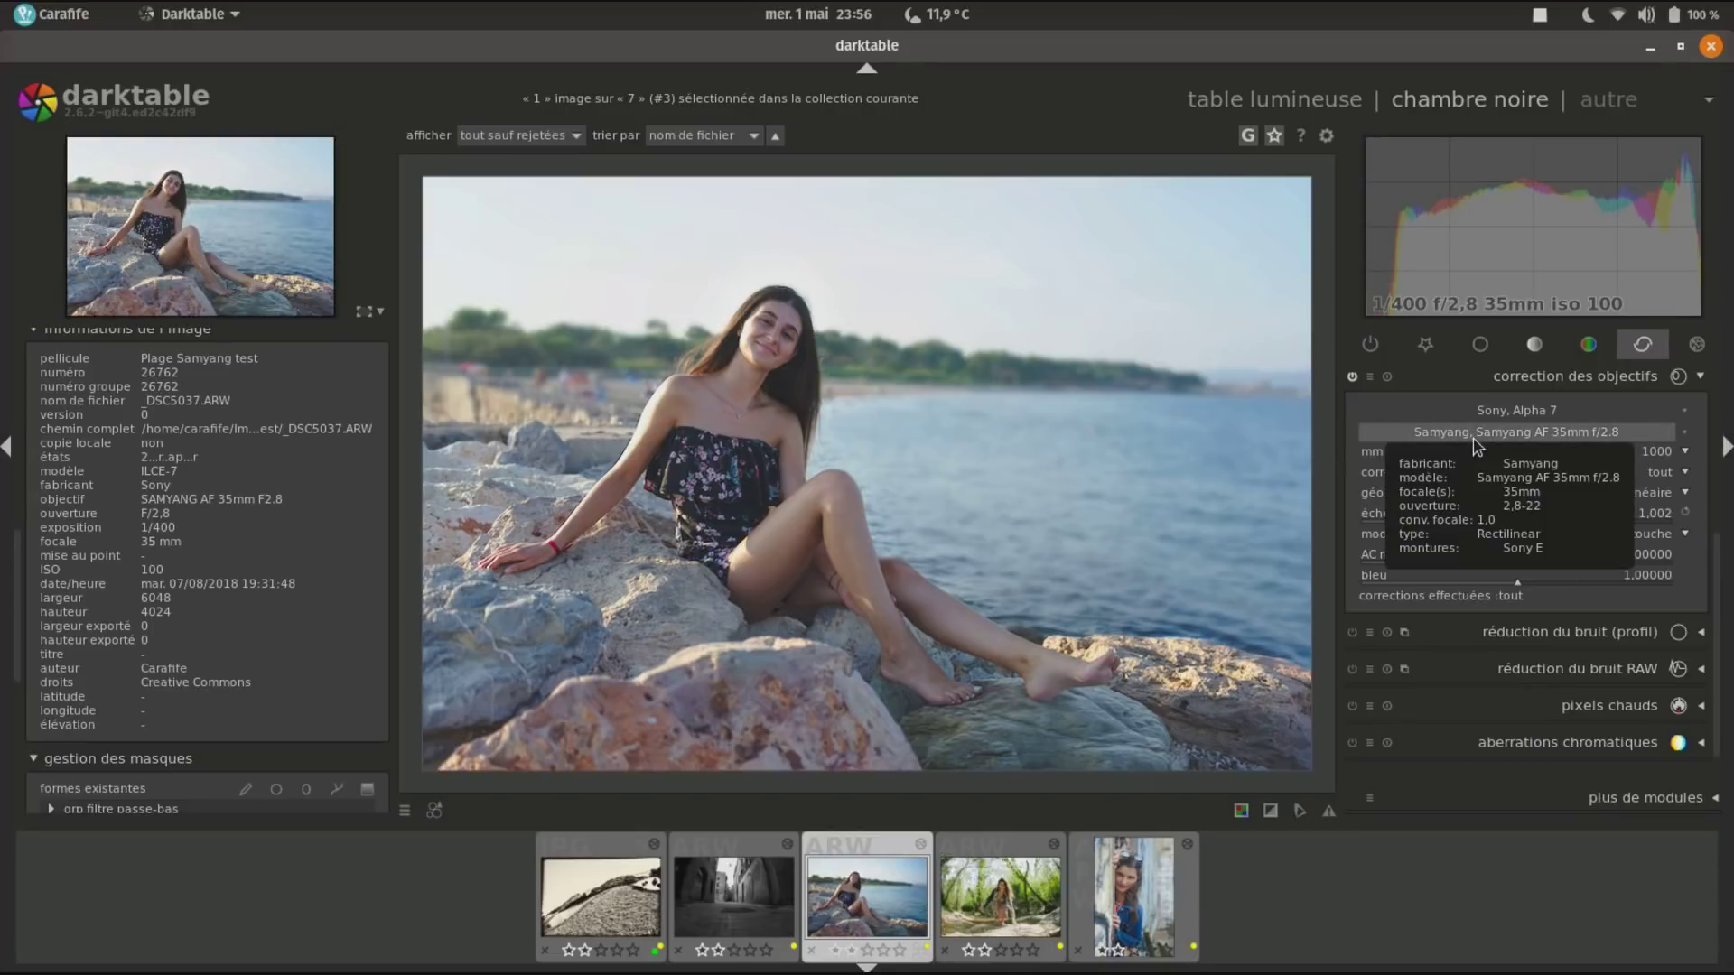
left_click(1029, 447)
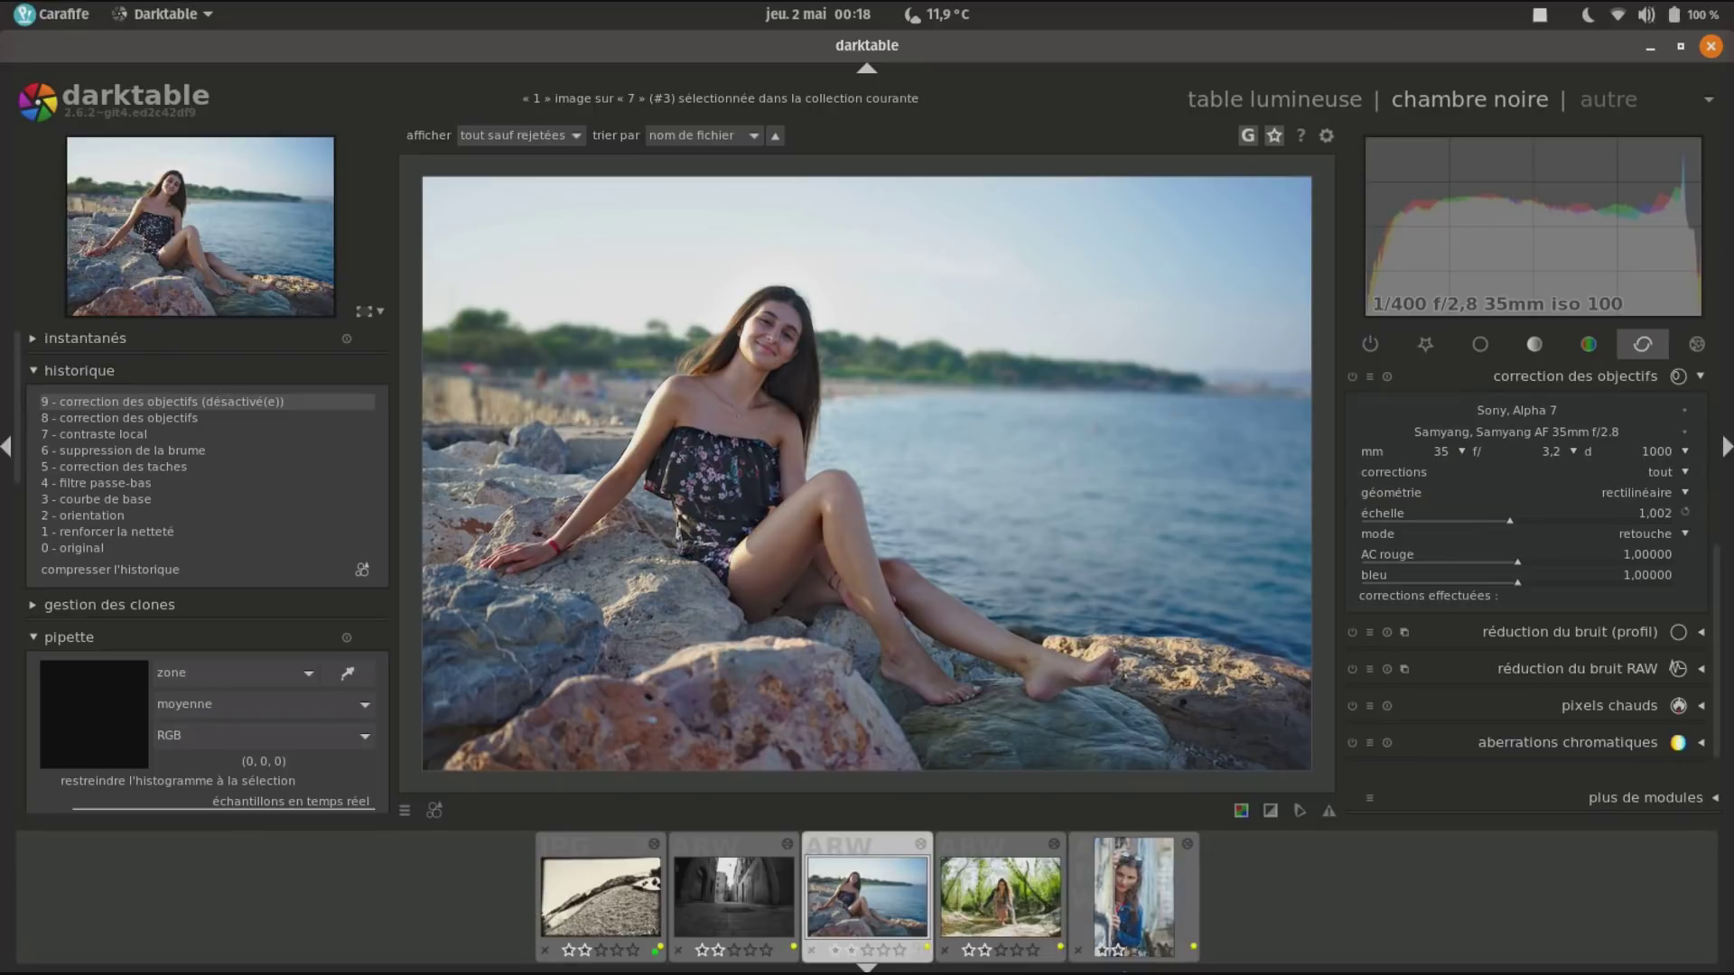
Open the portrait of the woman in the denim jacket and manually assign the KMZ Helios-40 85mm f/1.5 lens to it.
left_click(1124, 908)
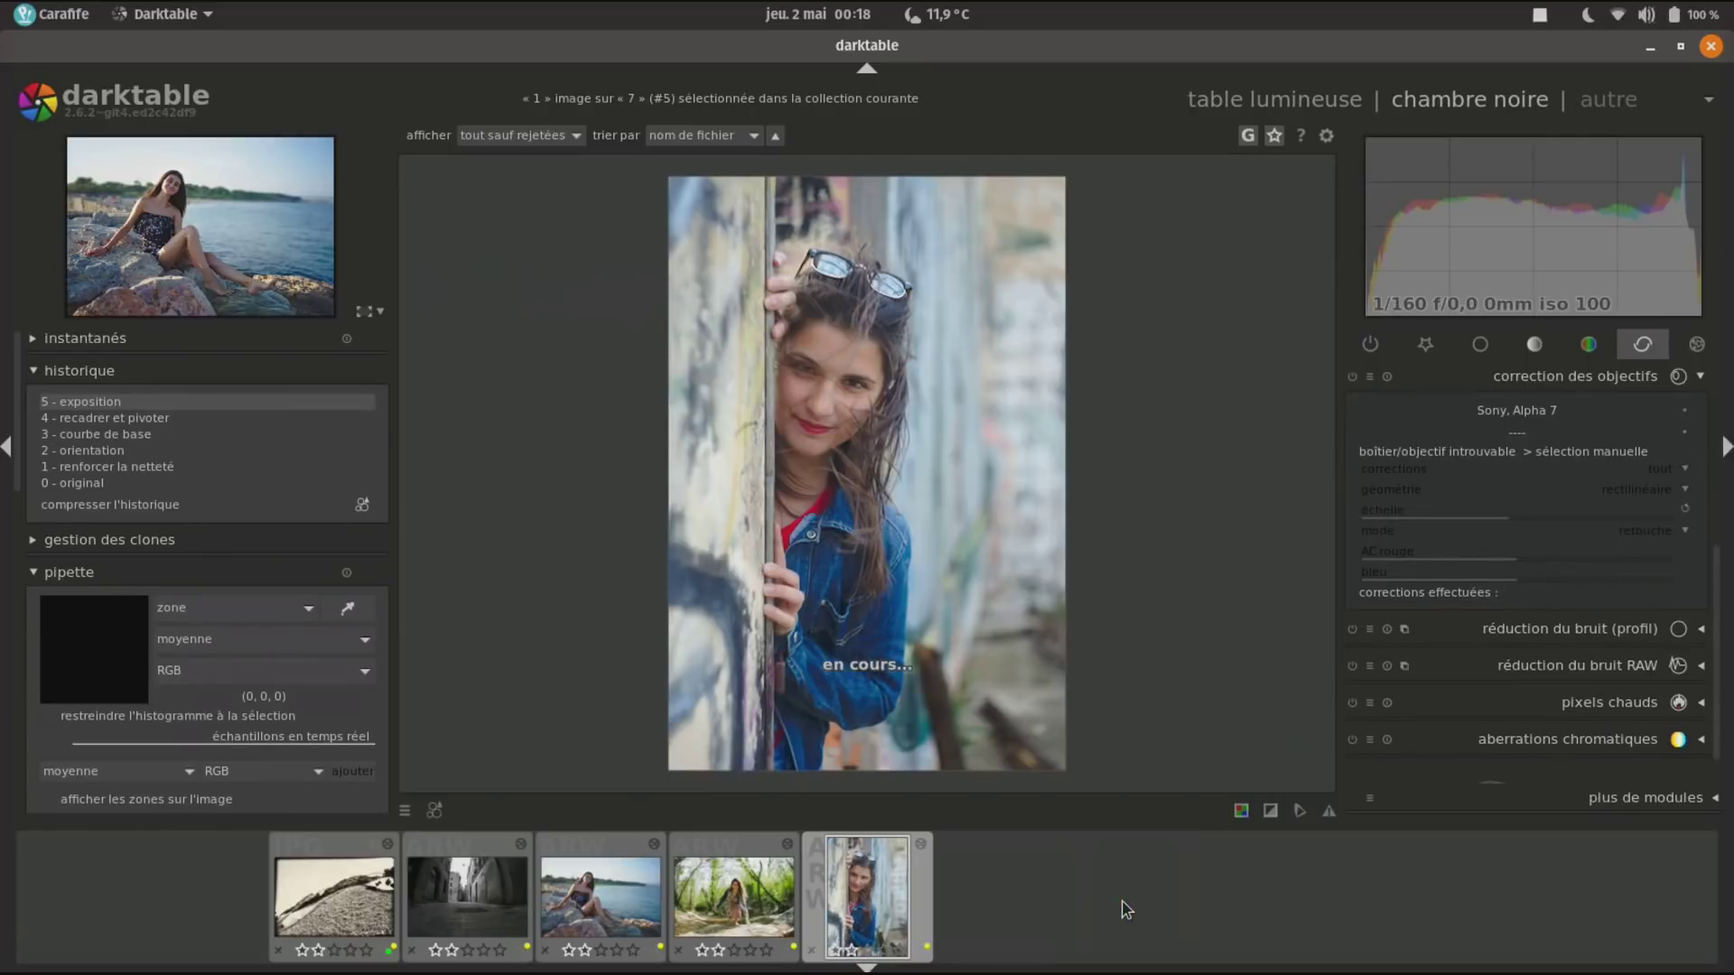
left_click(1559, 417)
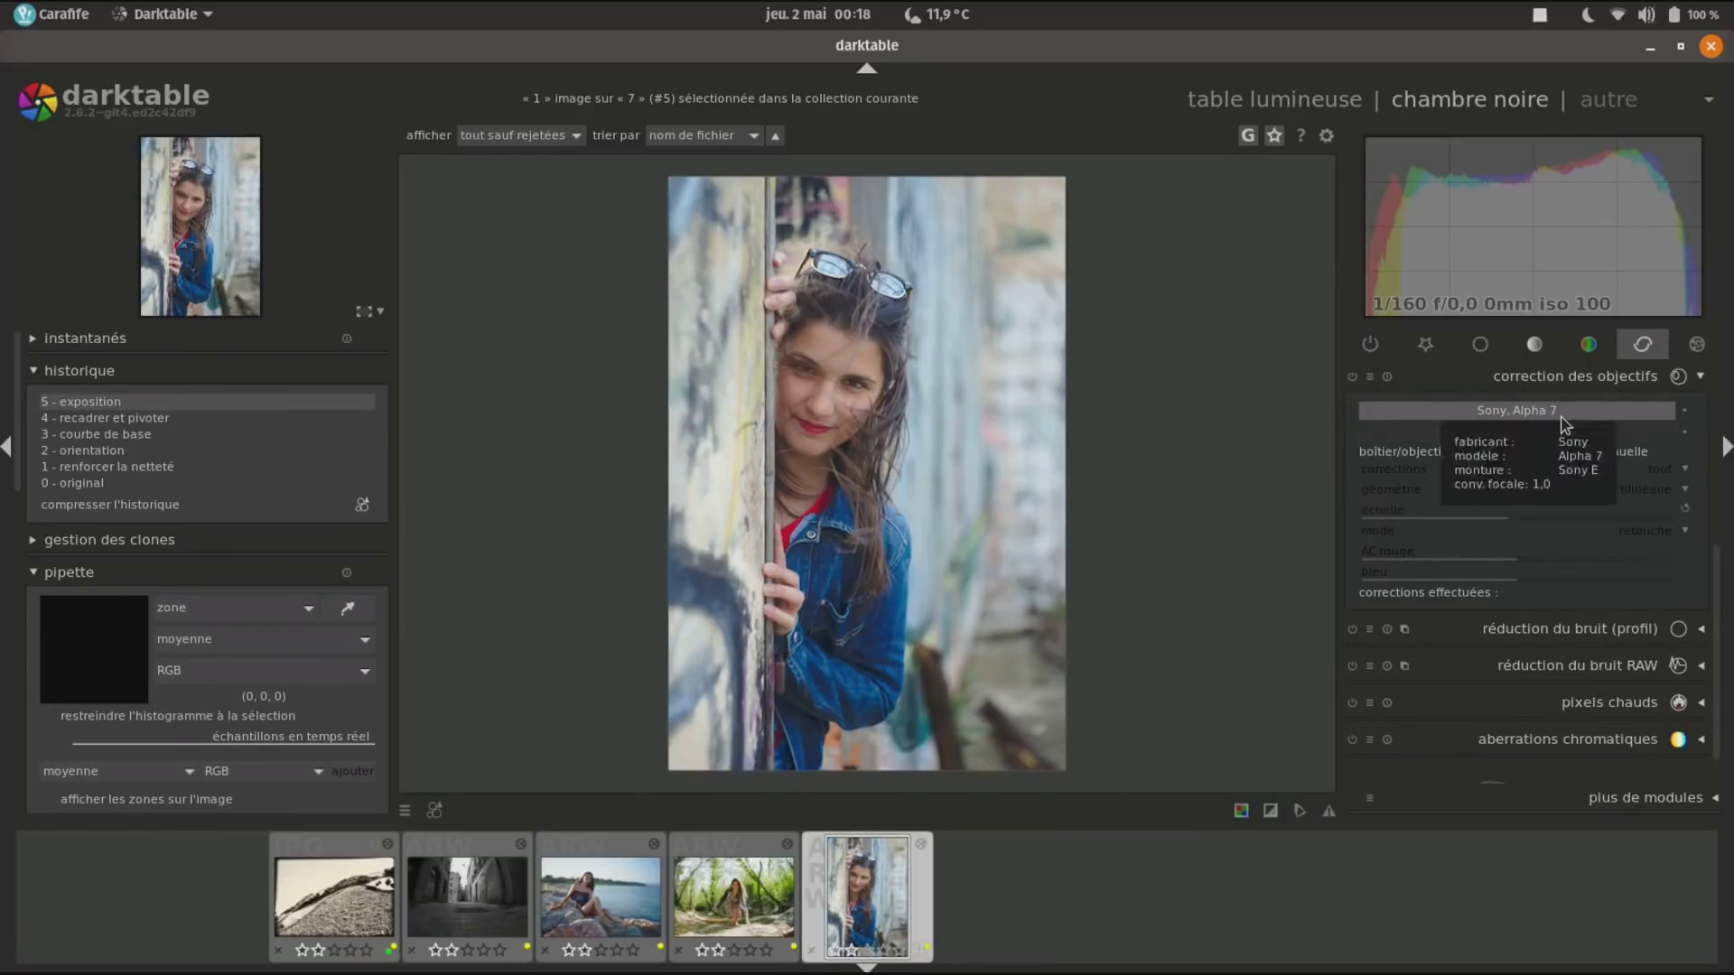
left_click(1515, 440)
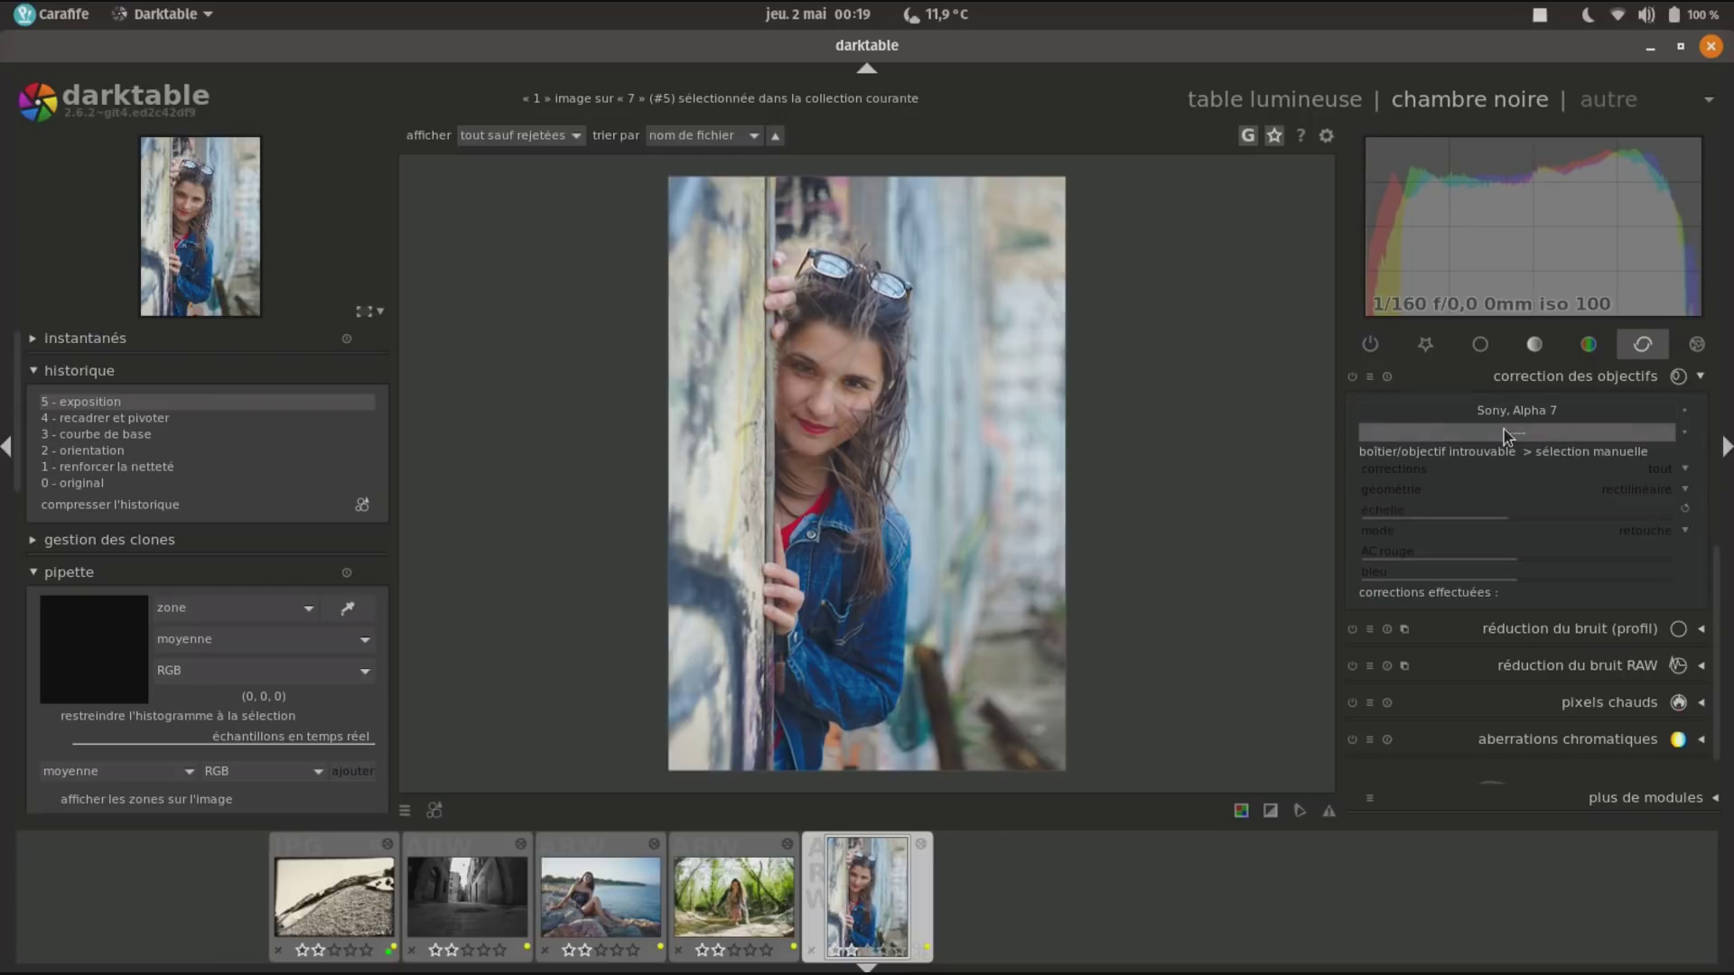
left_click(1537, 437)
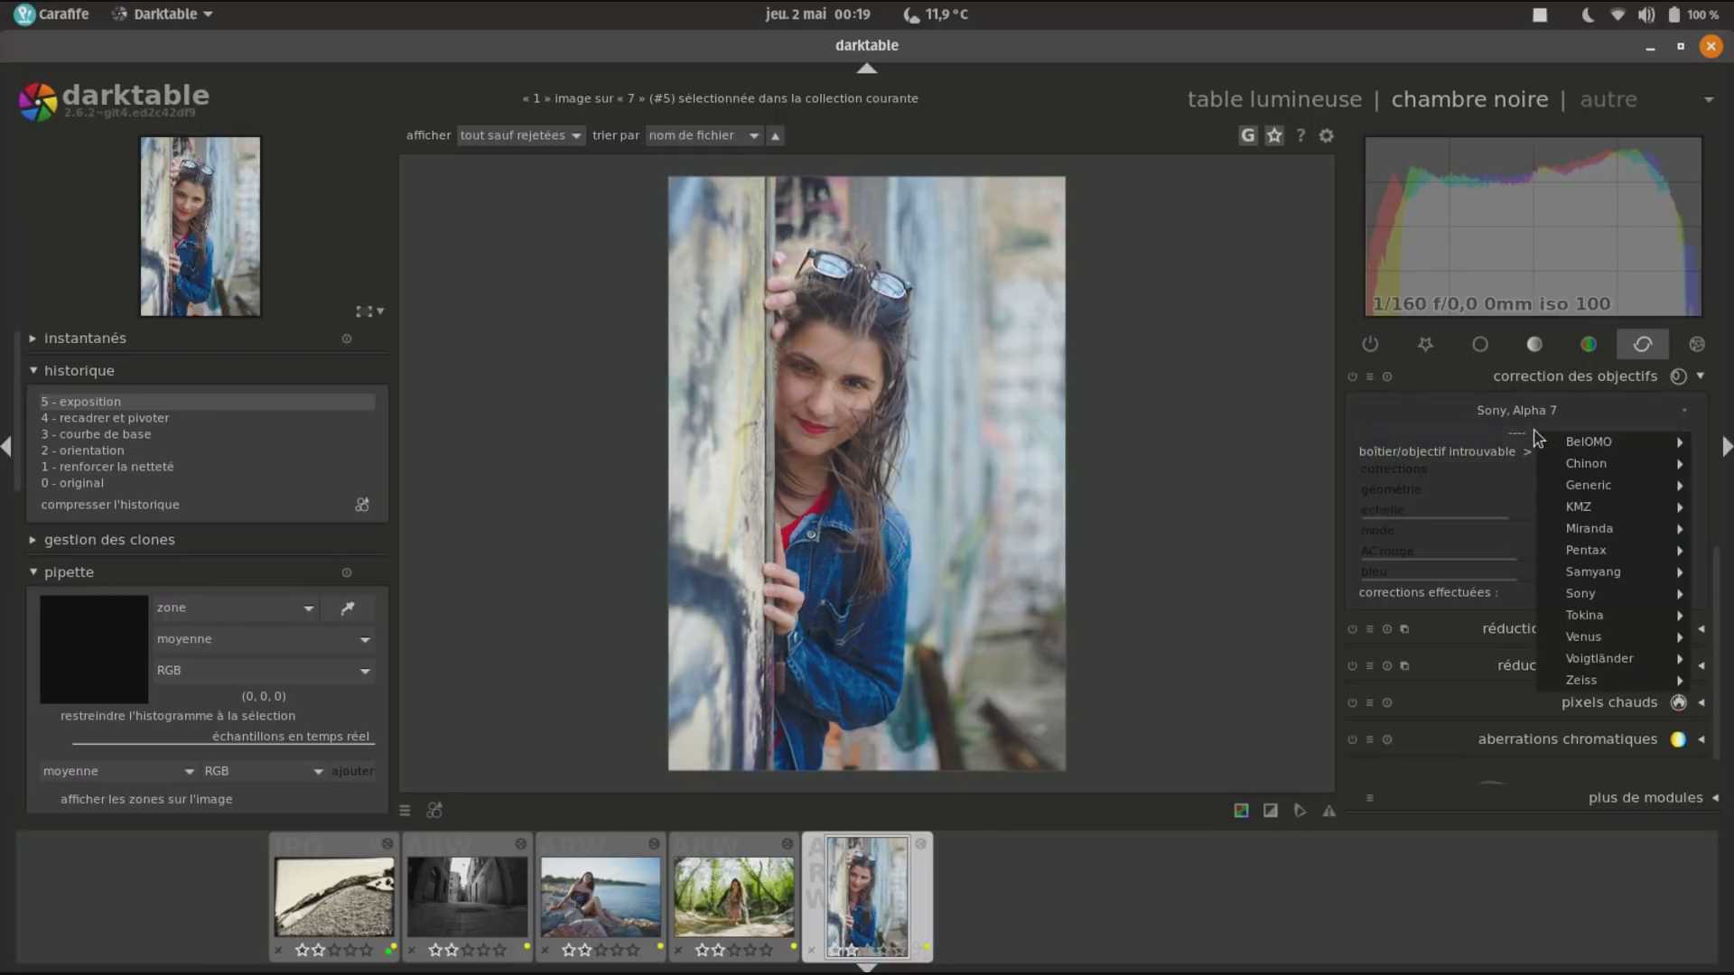
mouse_move(1652, 451)
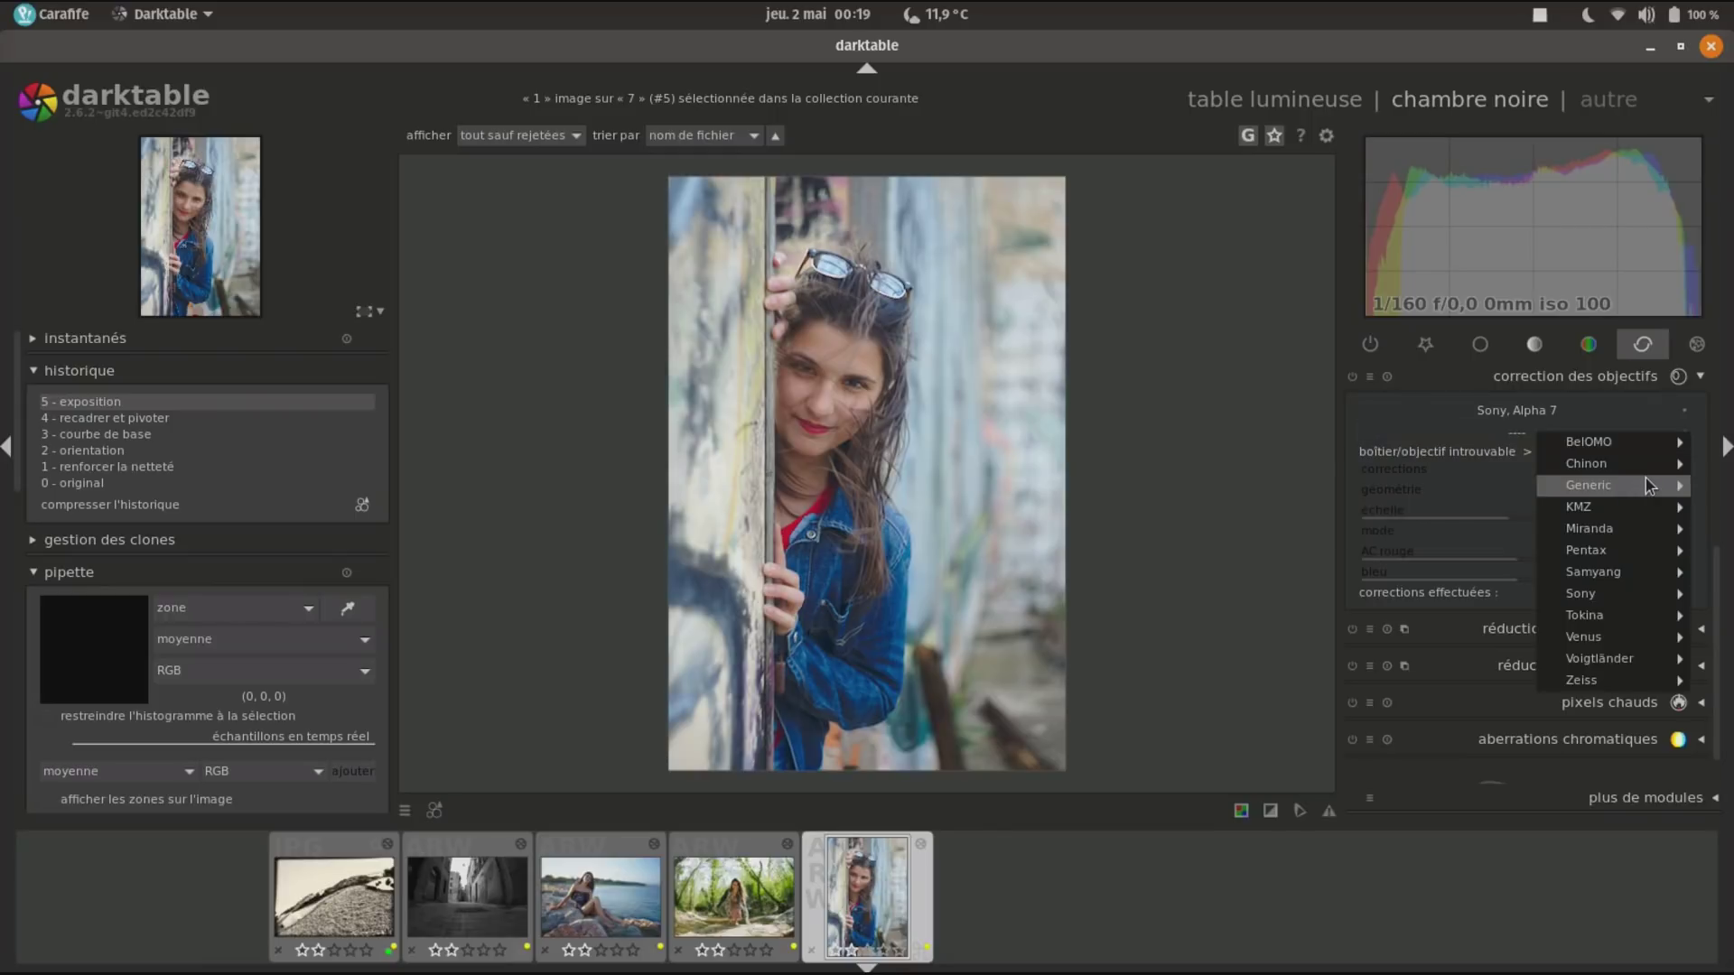
mouse_move(1649, 485)
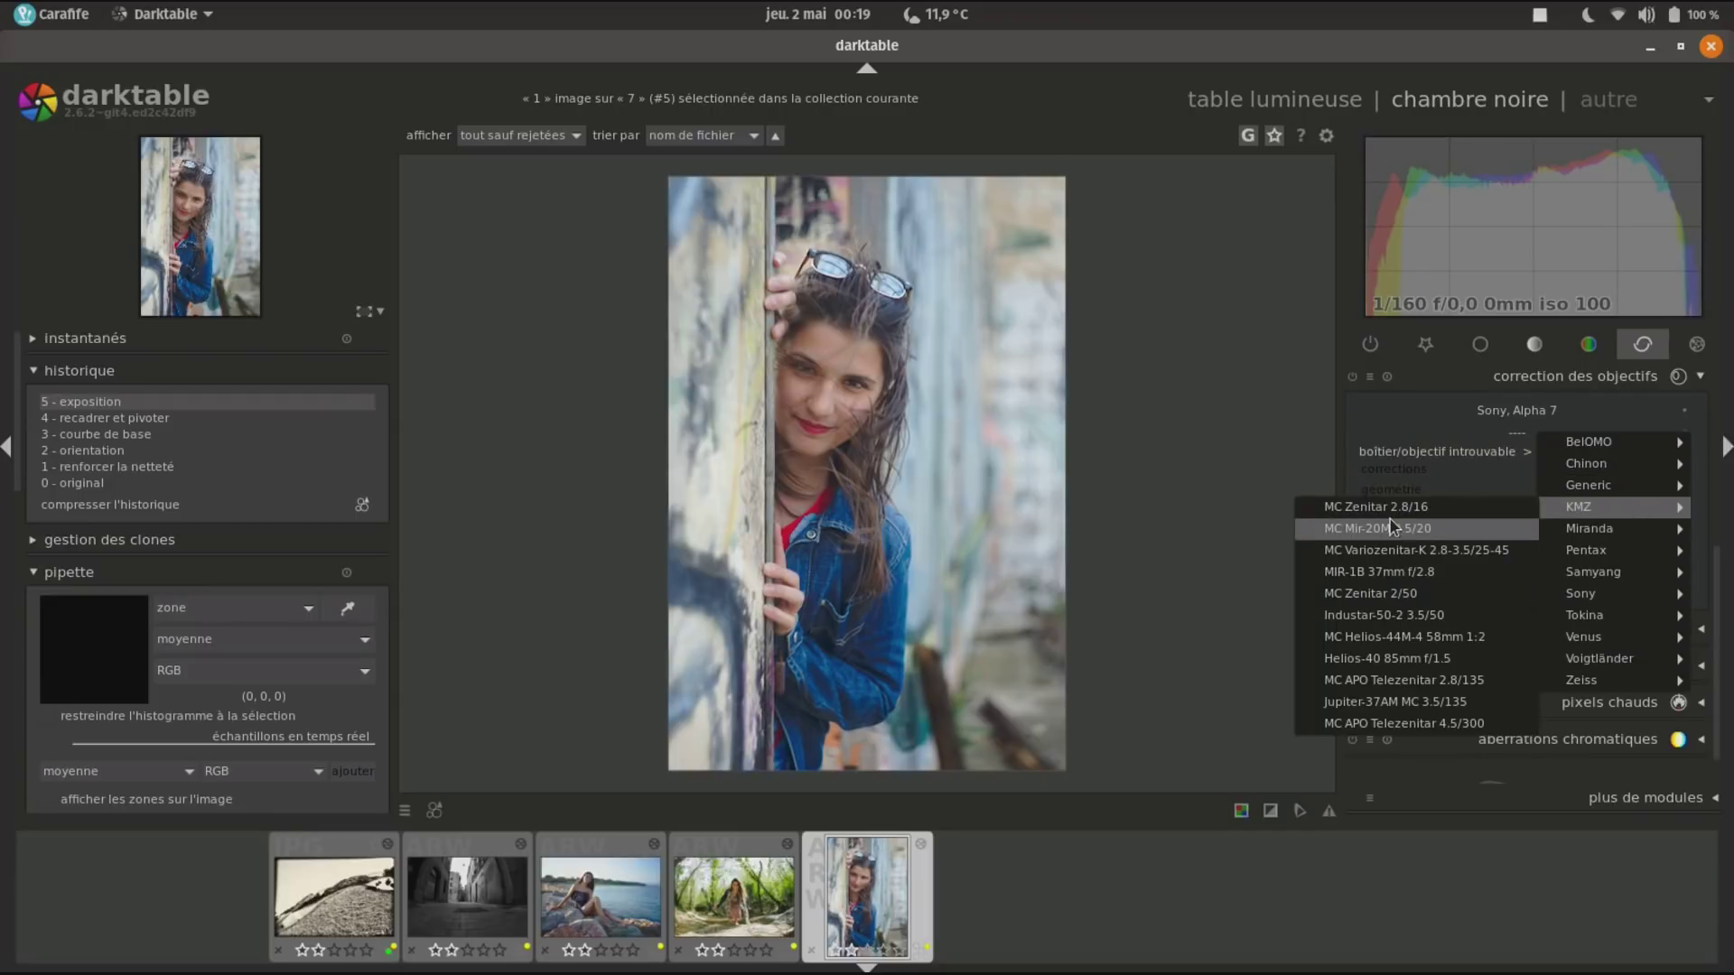
left_click(1414, 660)
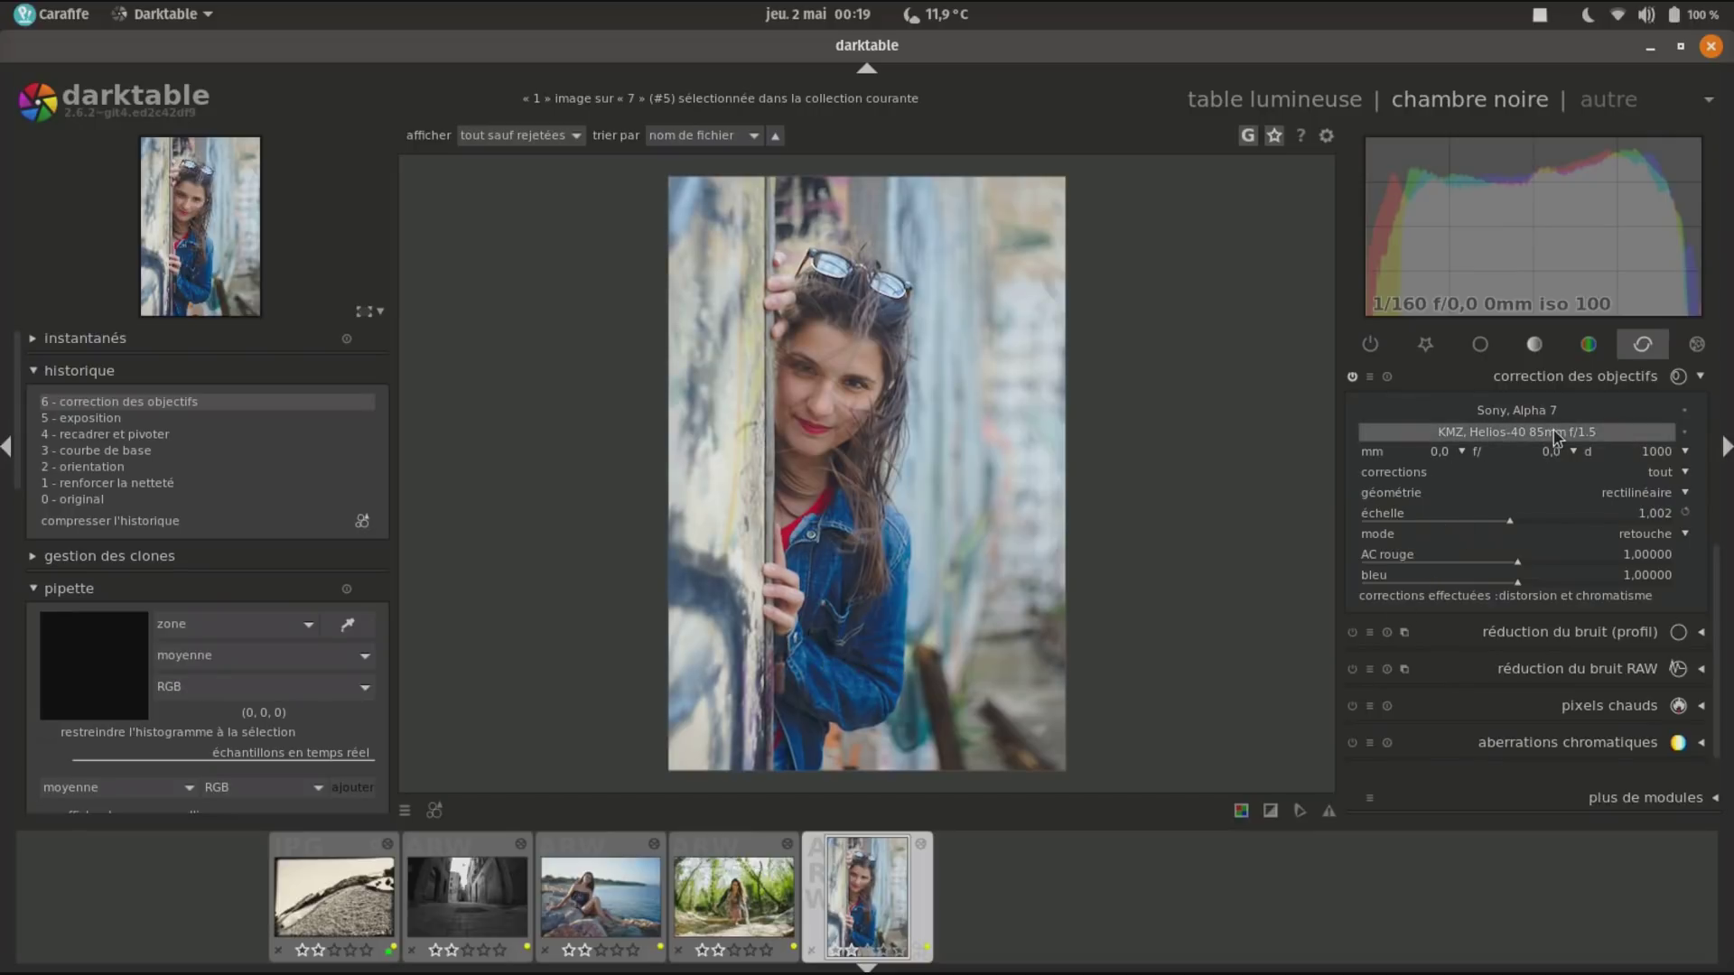
Set the Helios-40 lens correction to a focal length of 85 mm and an aperture of f/1,5.
mouse_move(1556, 437)
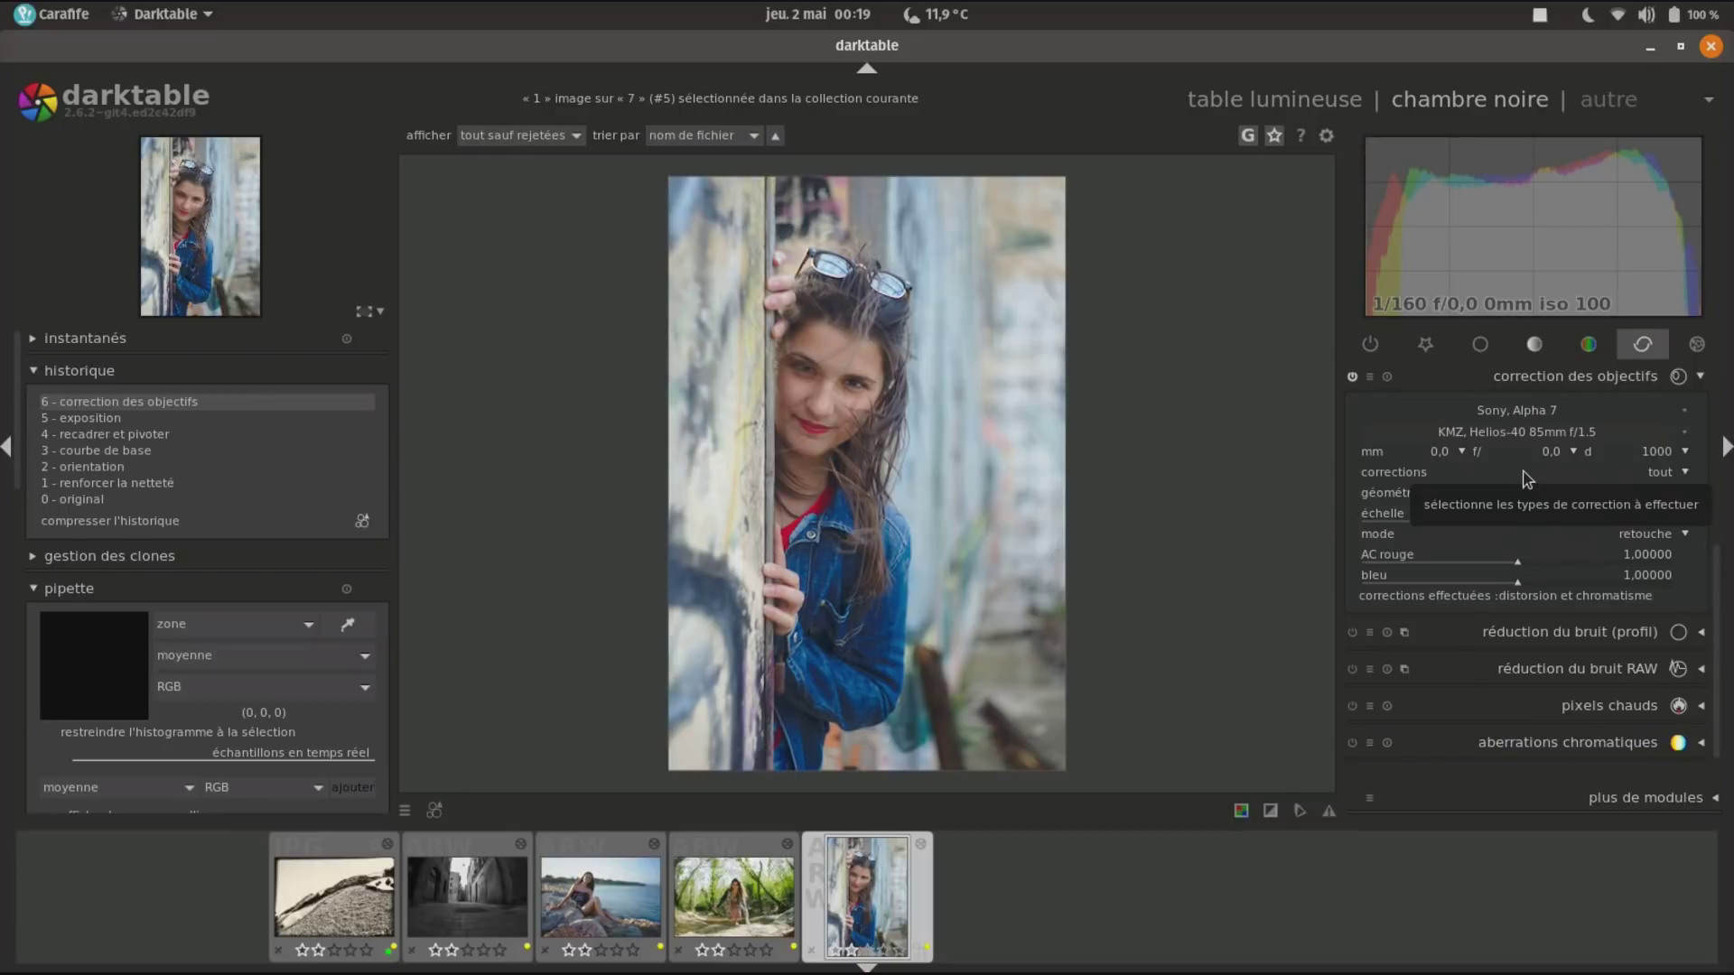
left_click(1462, 460)
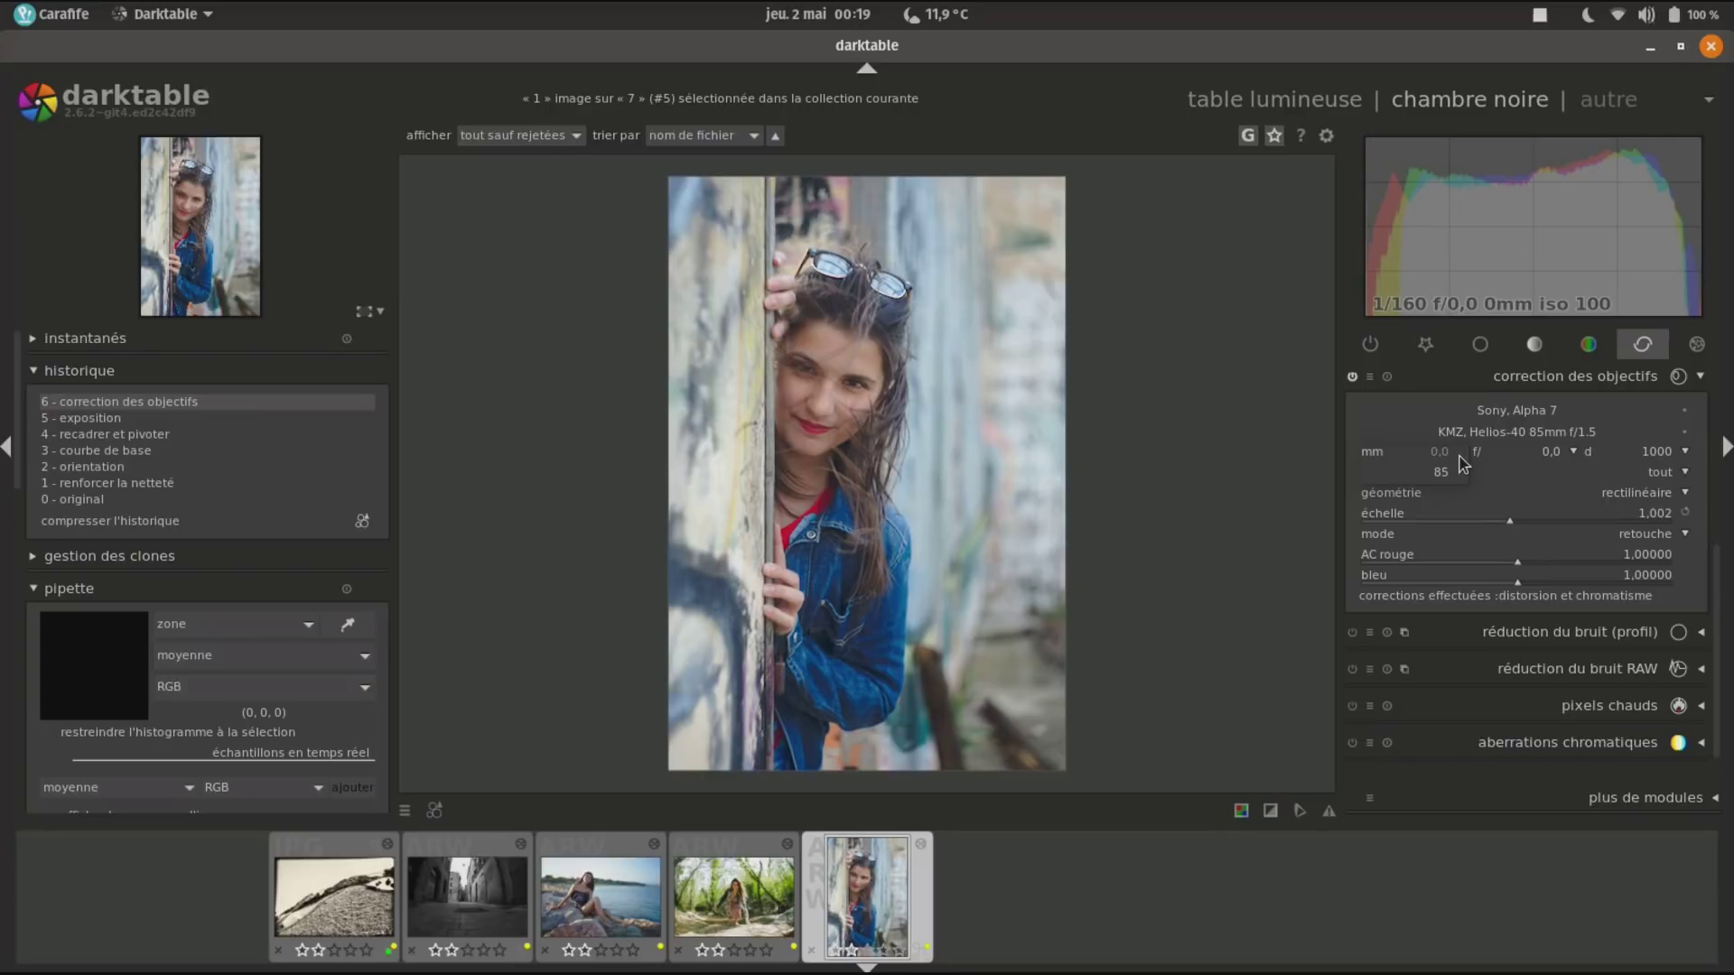
left_click(1450, 475)
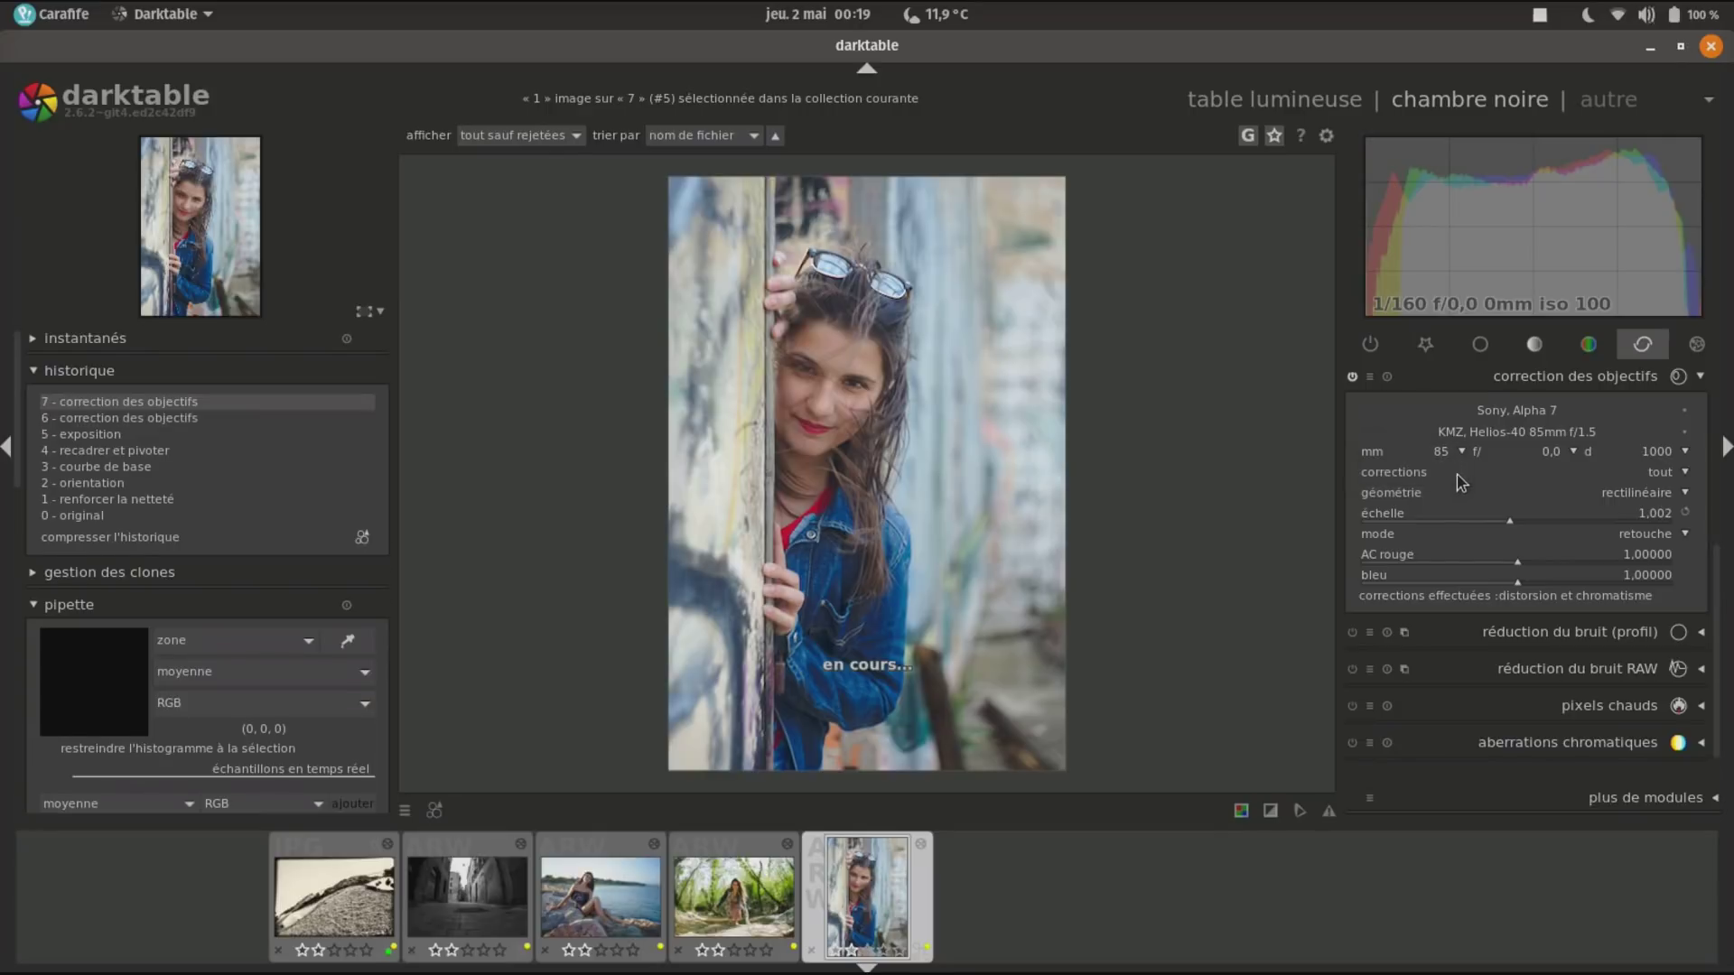
left_click(1559, 457)
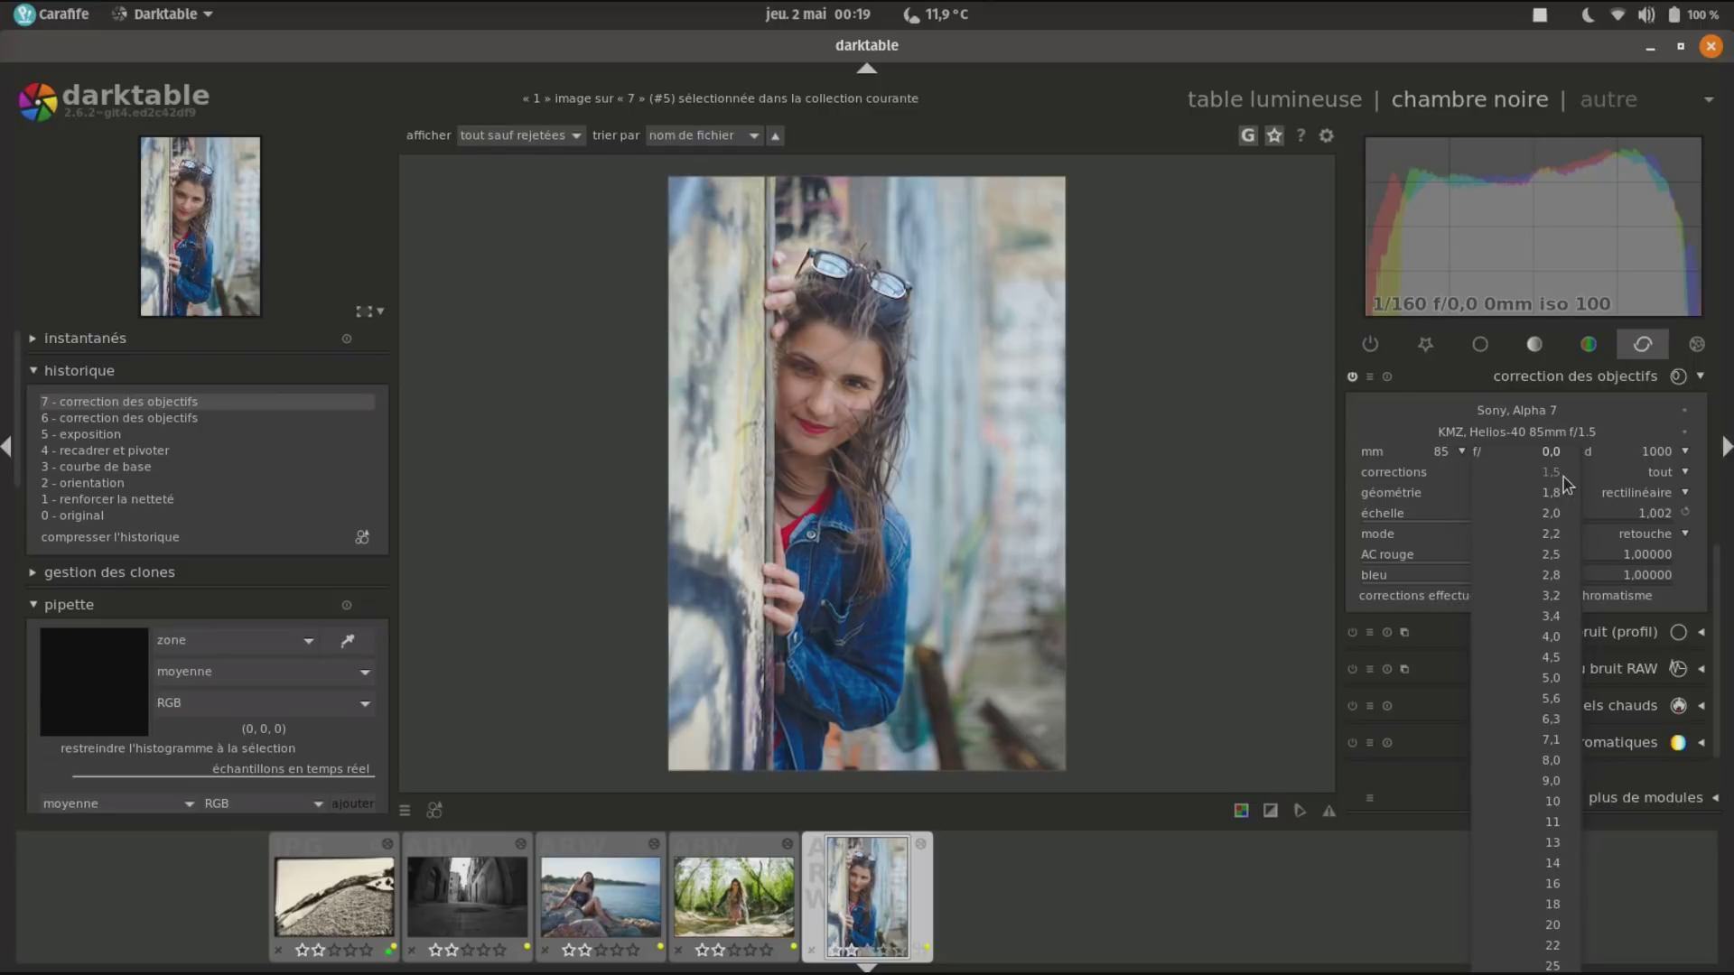
left_click(1563, 477)
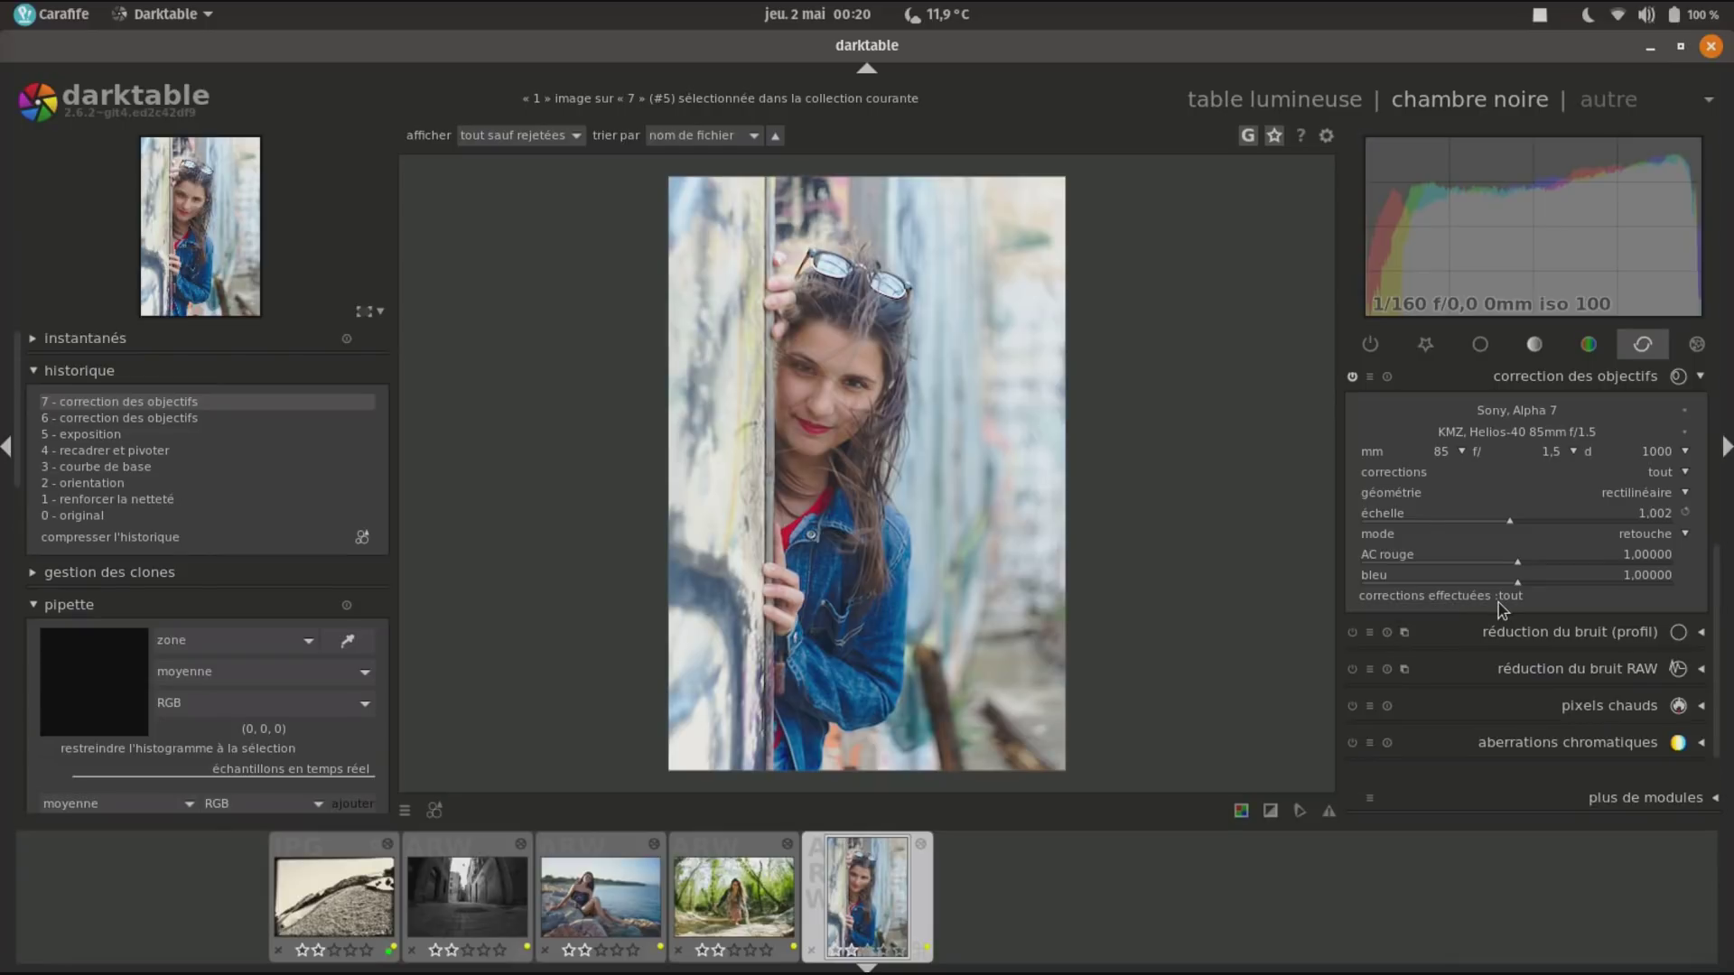
Limit the portrait's lens corrections to vignettage seulement and set the geometry to fisheye.
left_click(1675, 476)
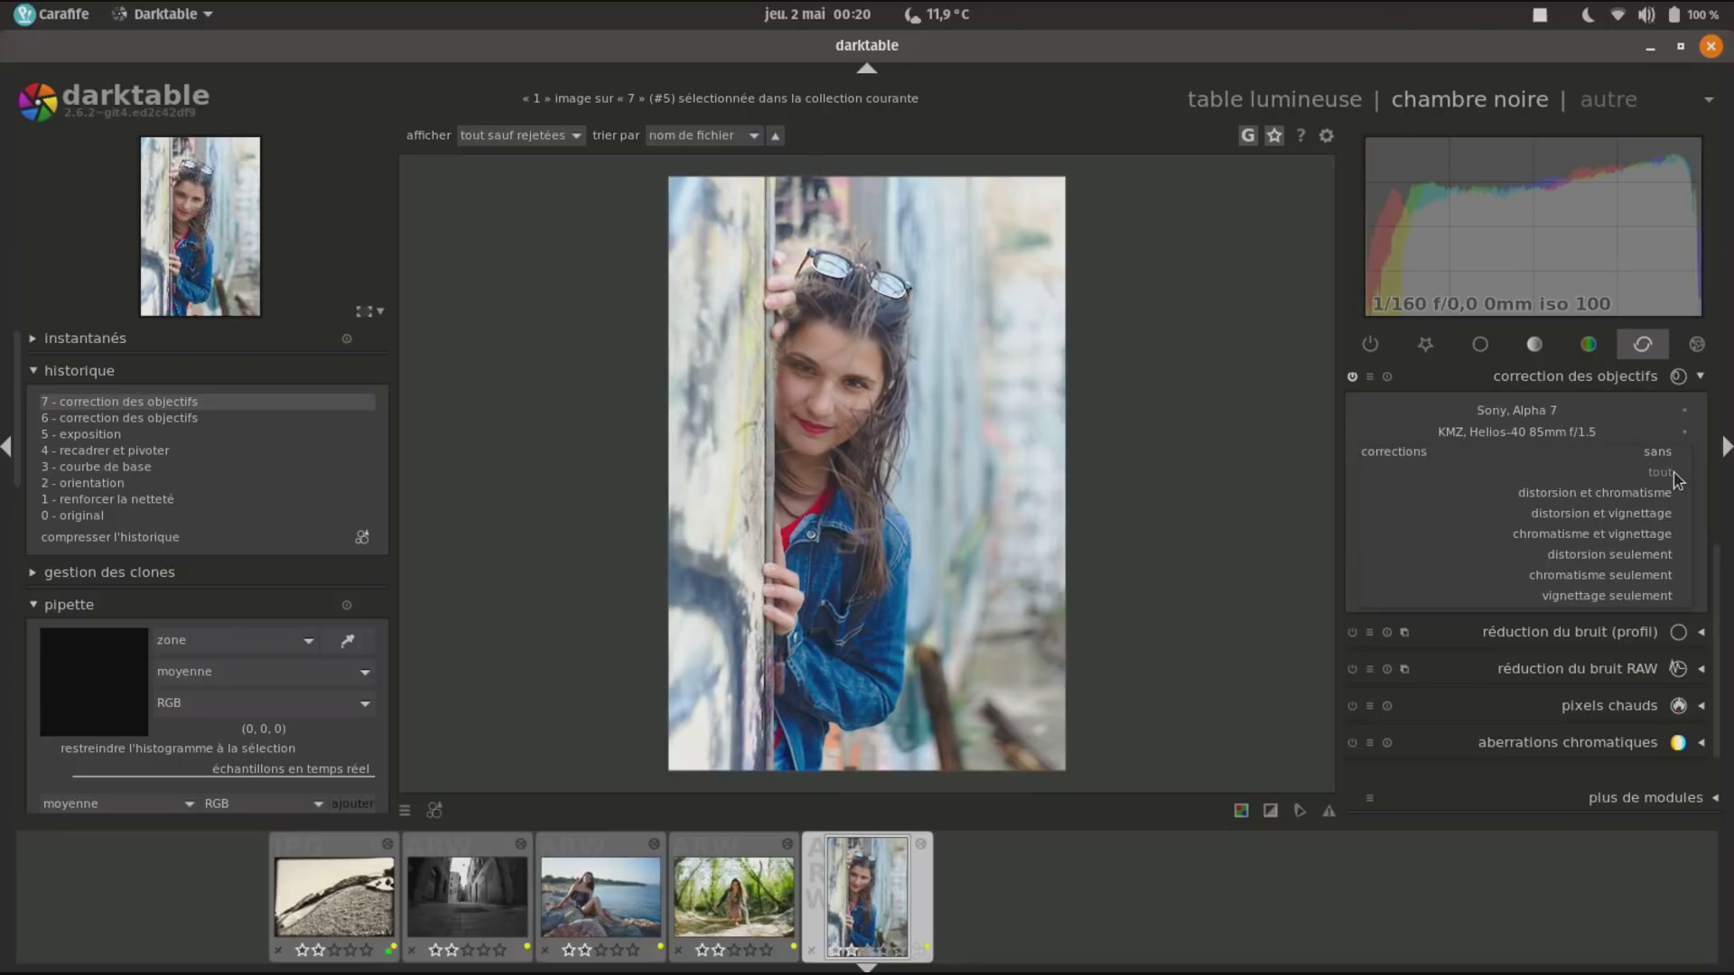
left_click(1591, 594)
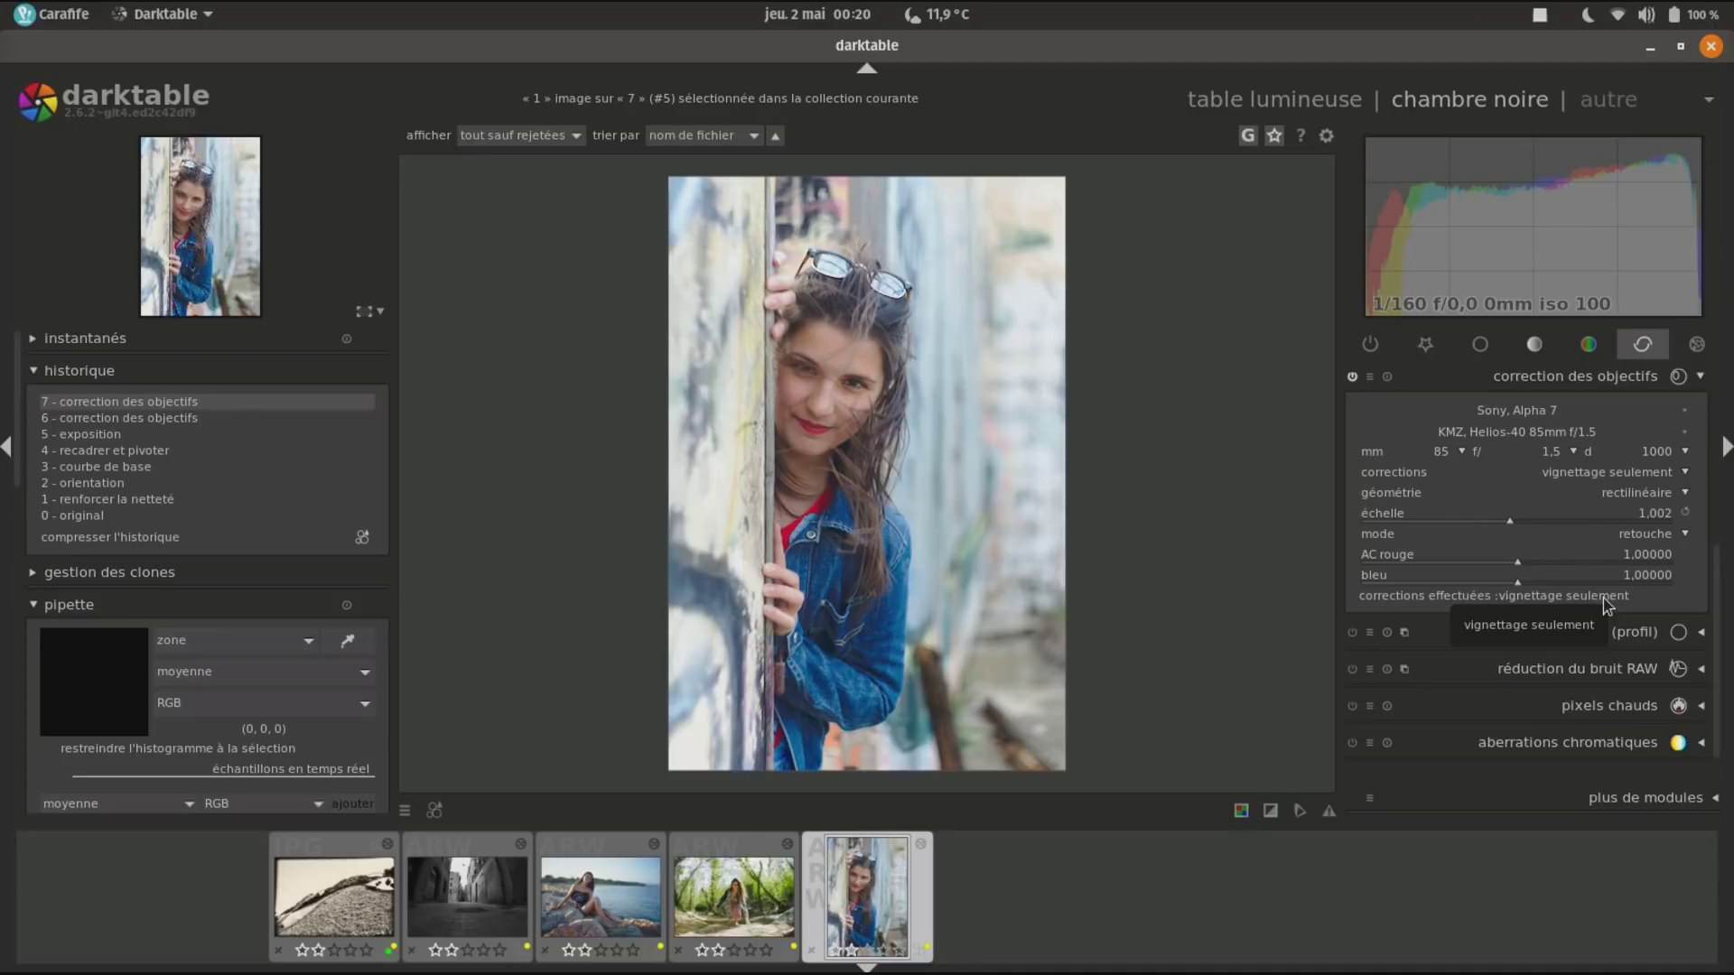
left_click(1670, 495)
left_click(1653, 513)
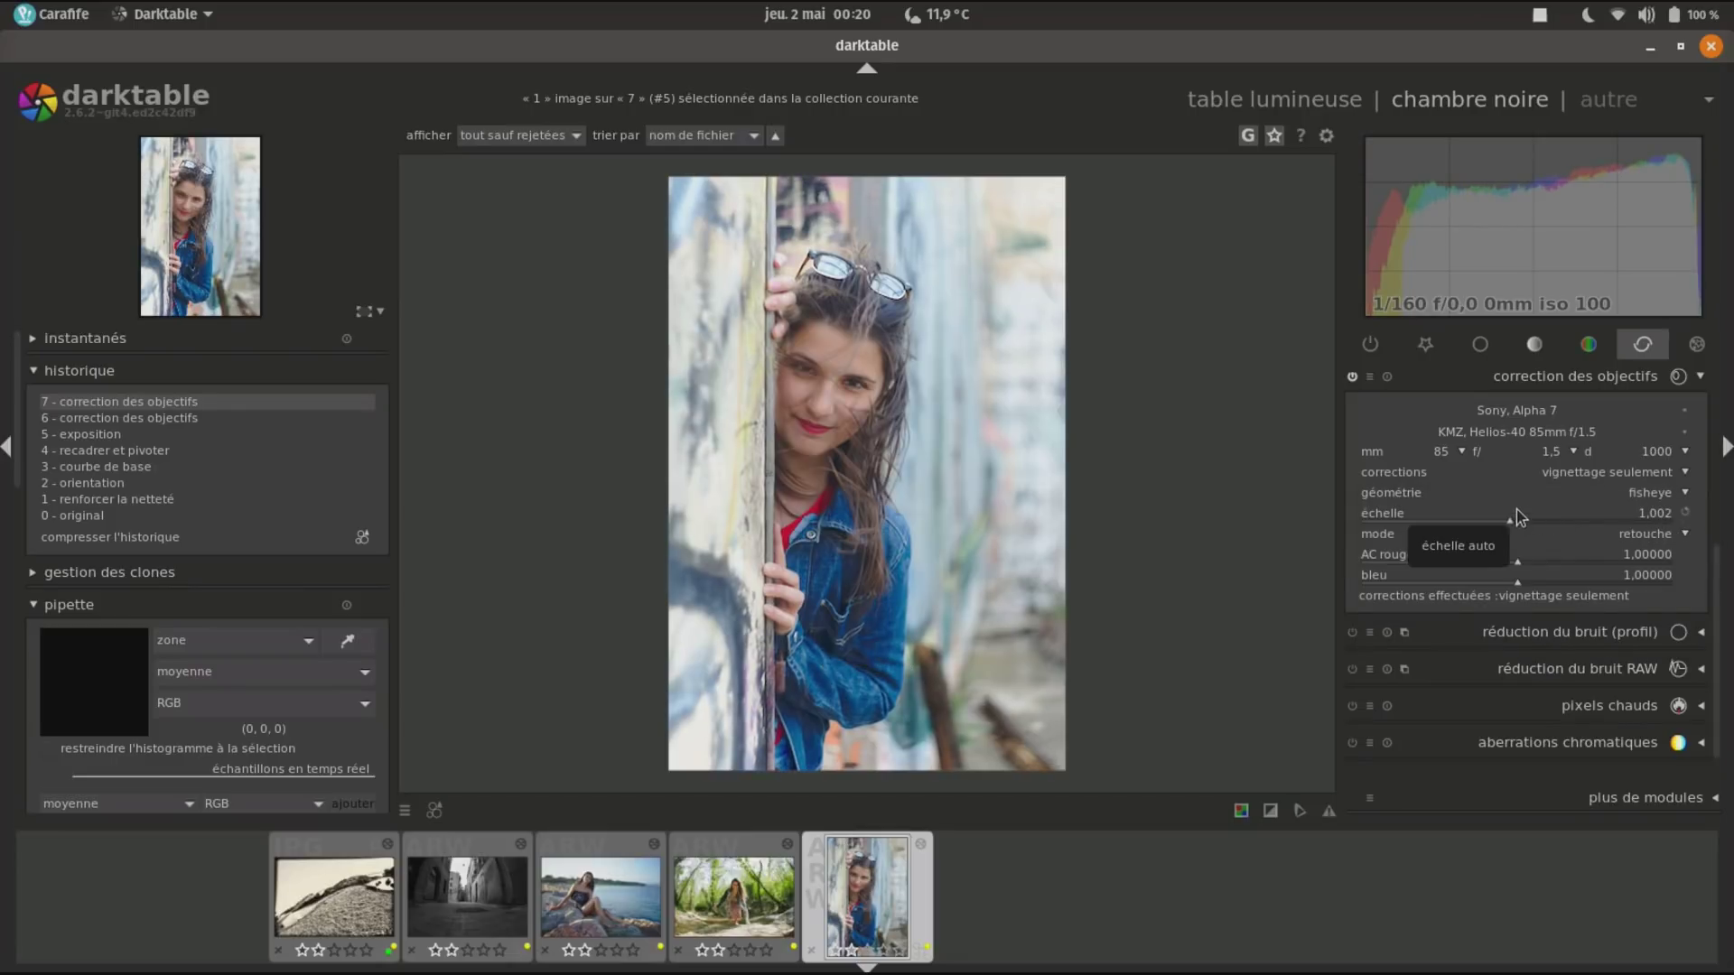
left_click(1565, 516)
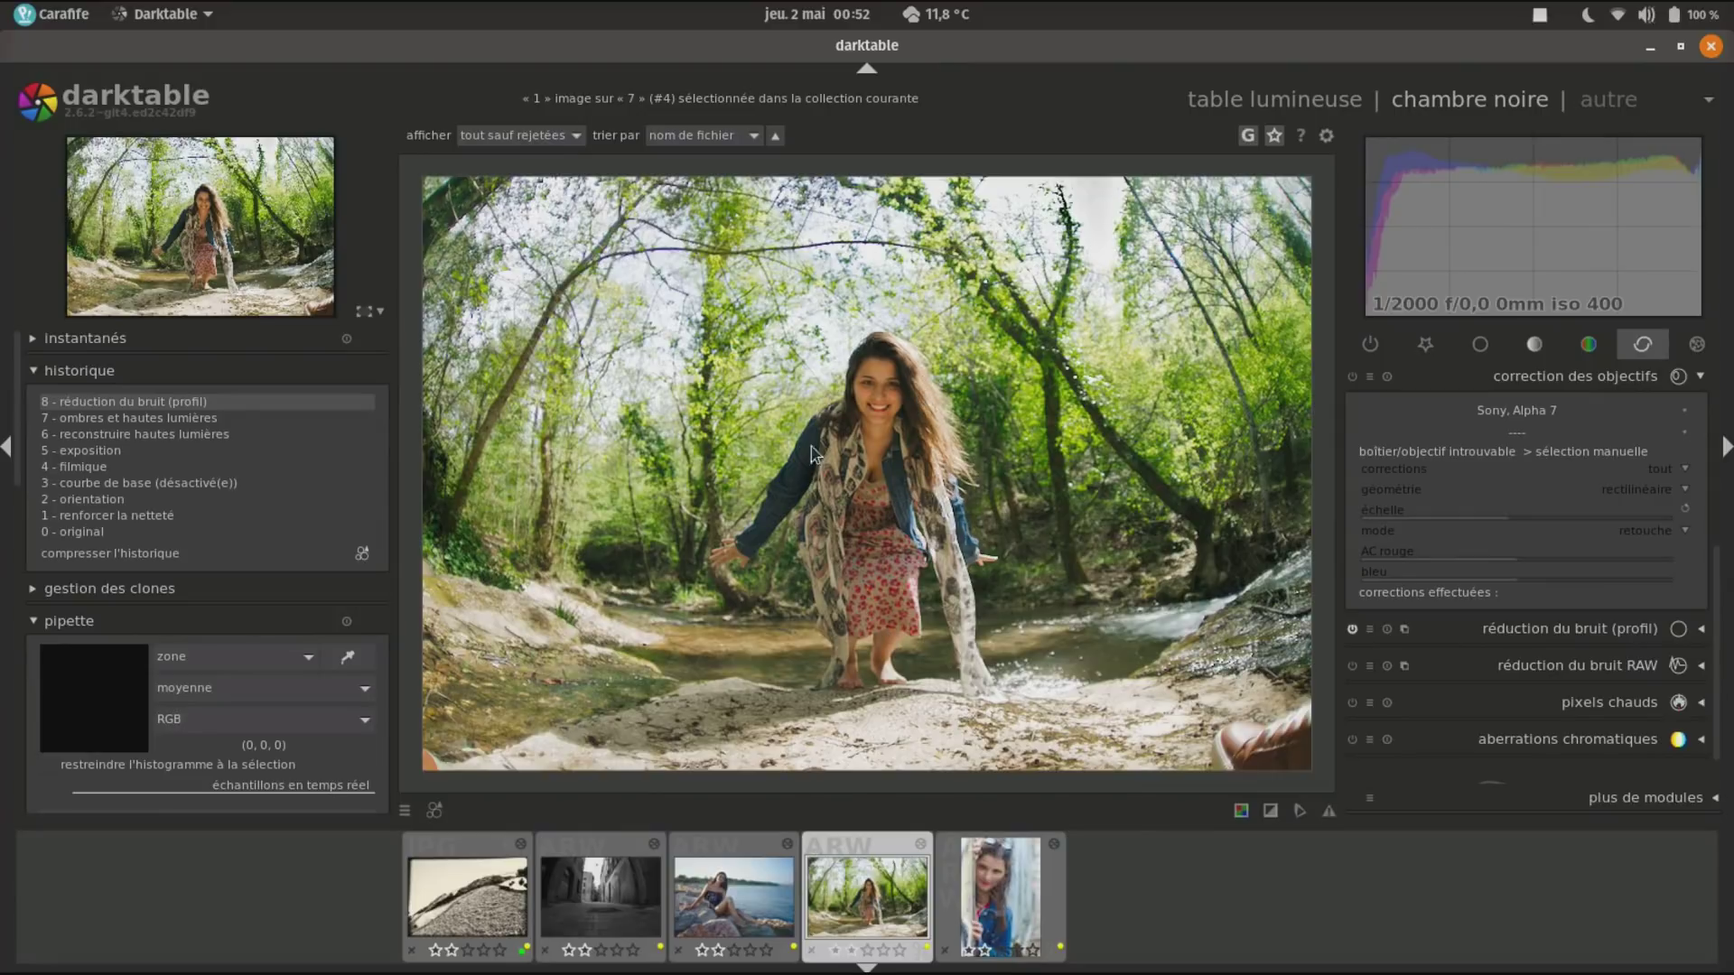
Manually assign the KMZ MC Zenitar 2.8/16 lens to the photo of the woman in the forest stream.
left_click(1545, 435)
mouse_move(1618, 506)
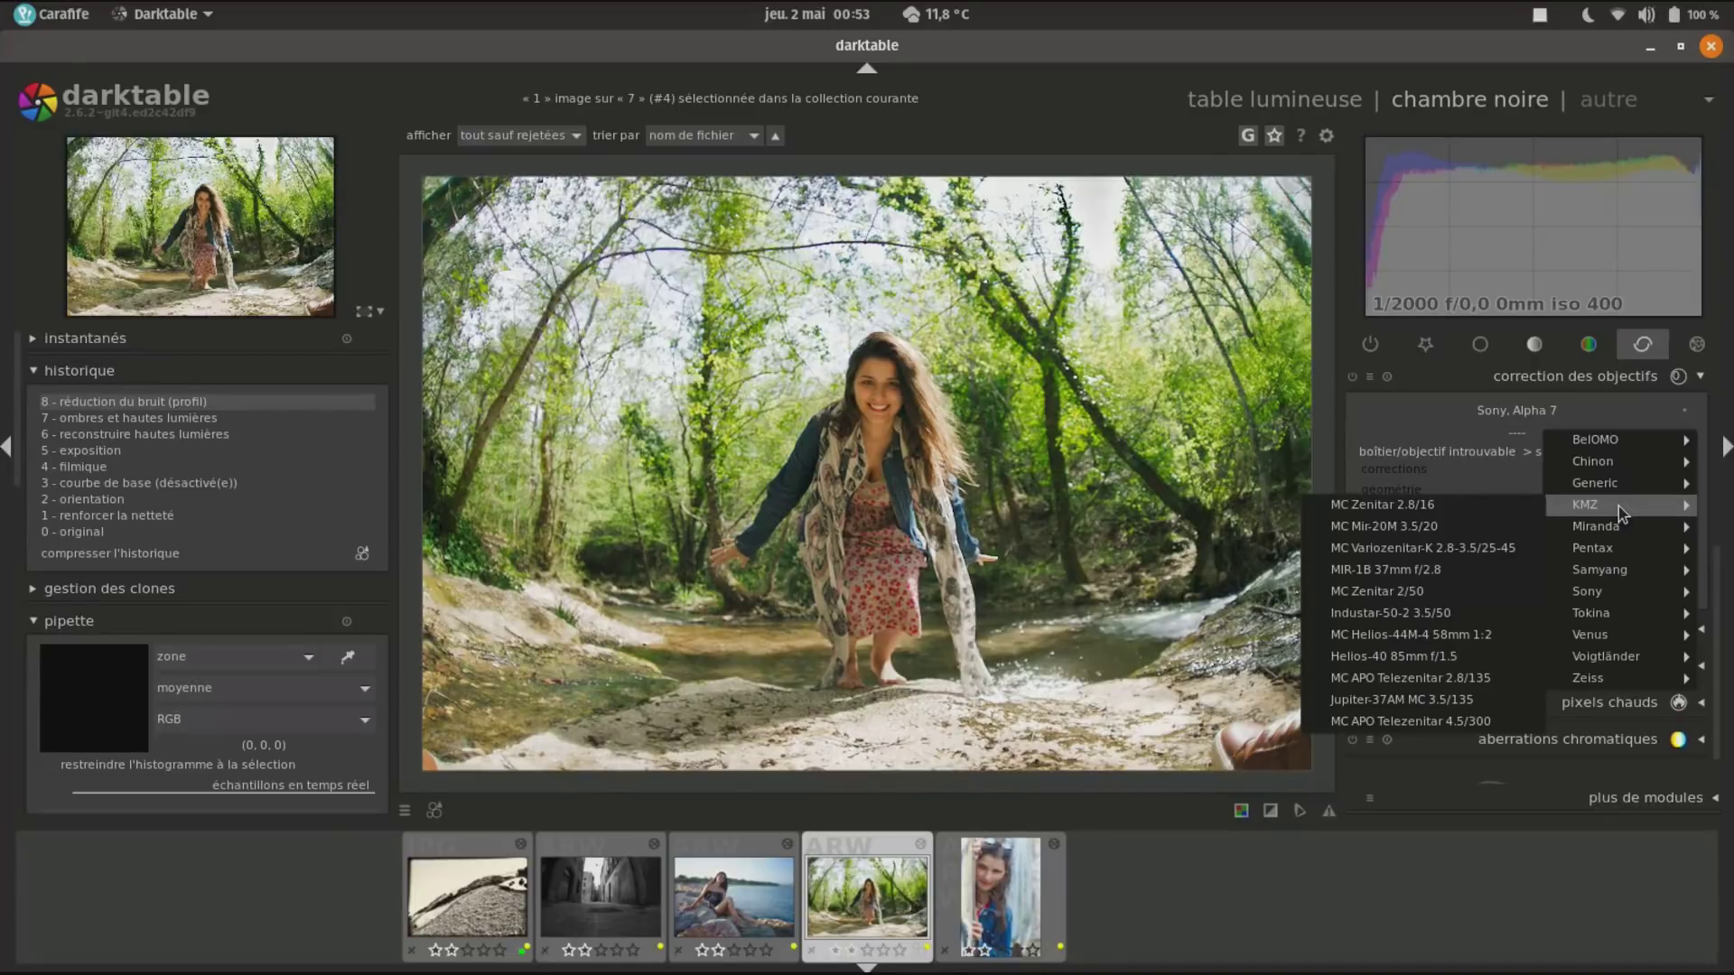
left_click(1518, 506)
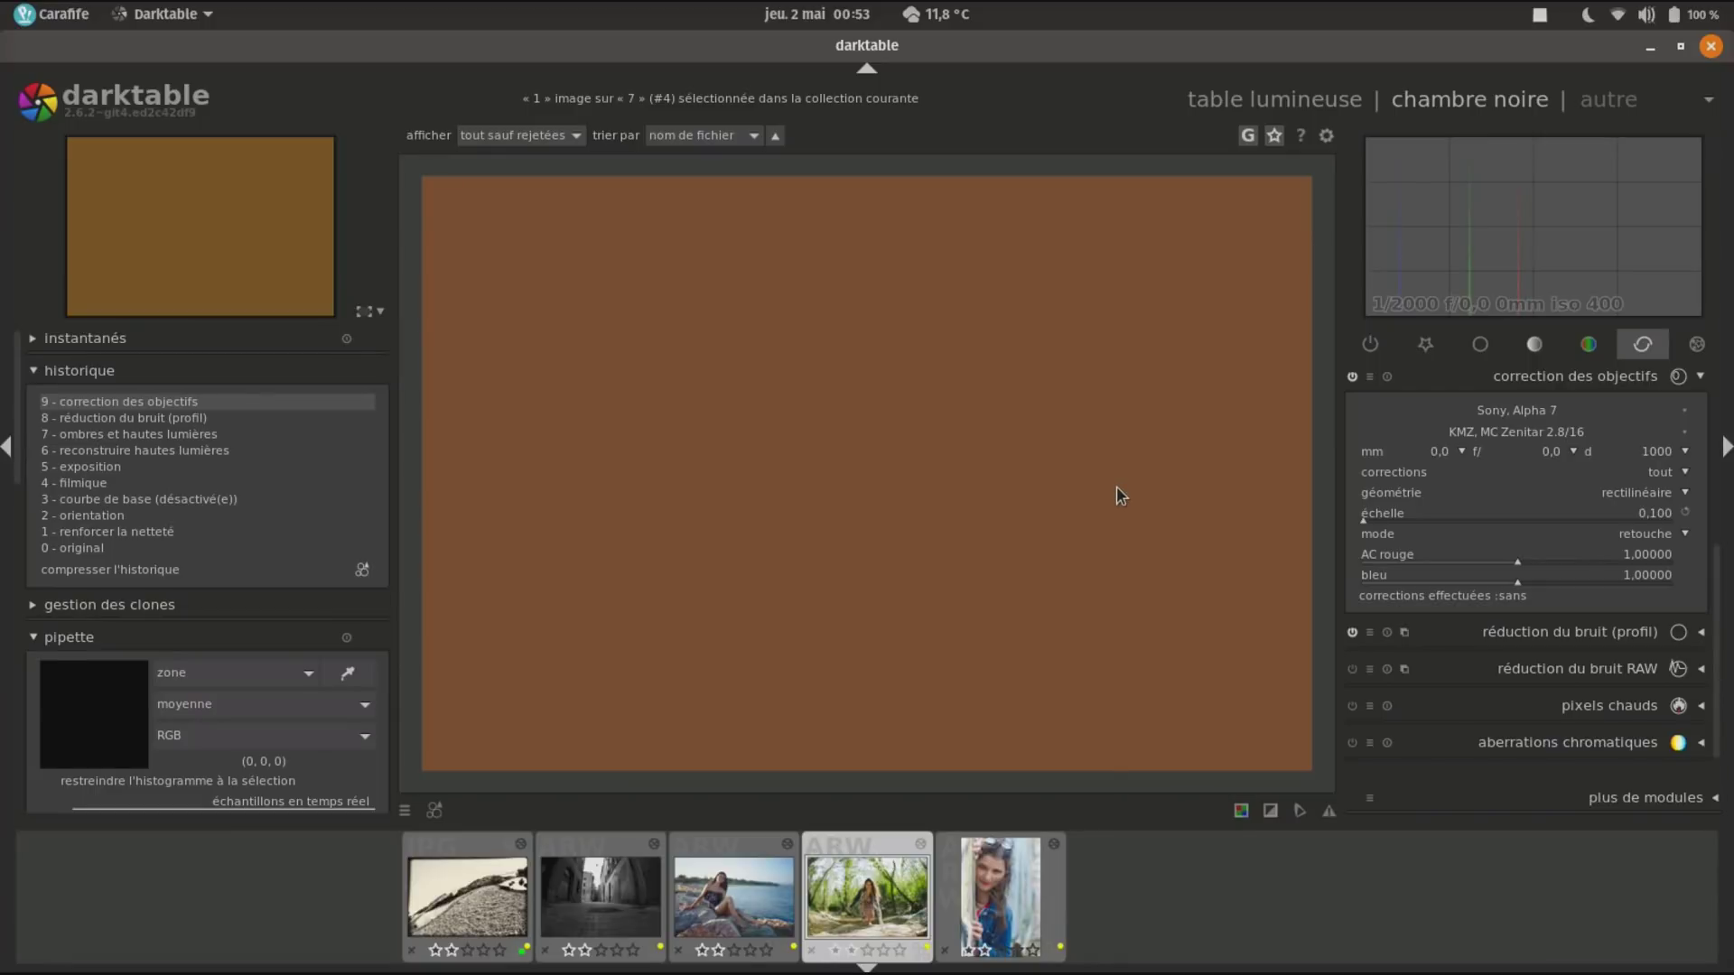
Set the Zenitar lens correction to a focal length of 16 mm and an aperture of f/8,0.
left_click(1462, 450)
left_click(1456, 473)
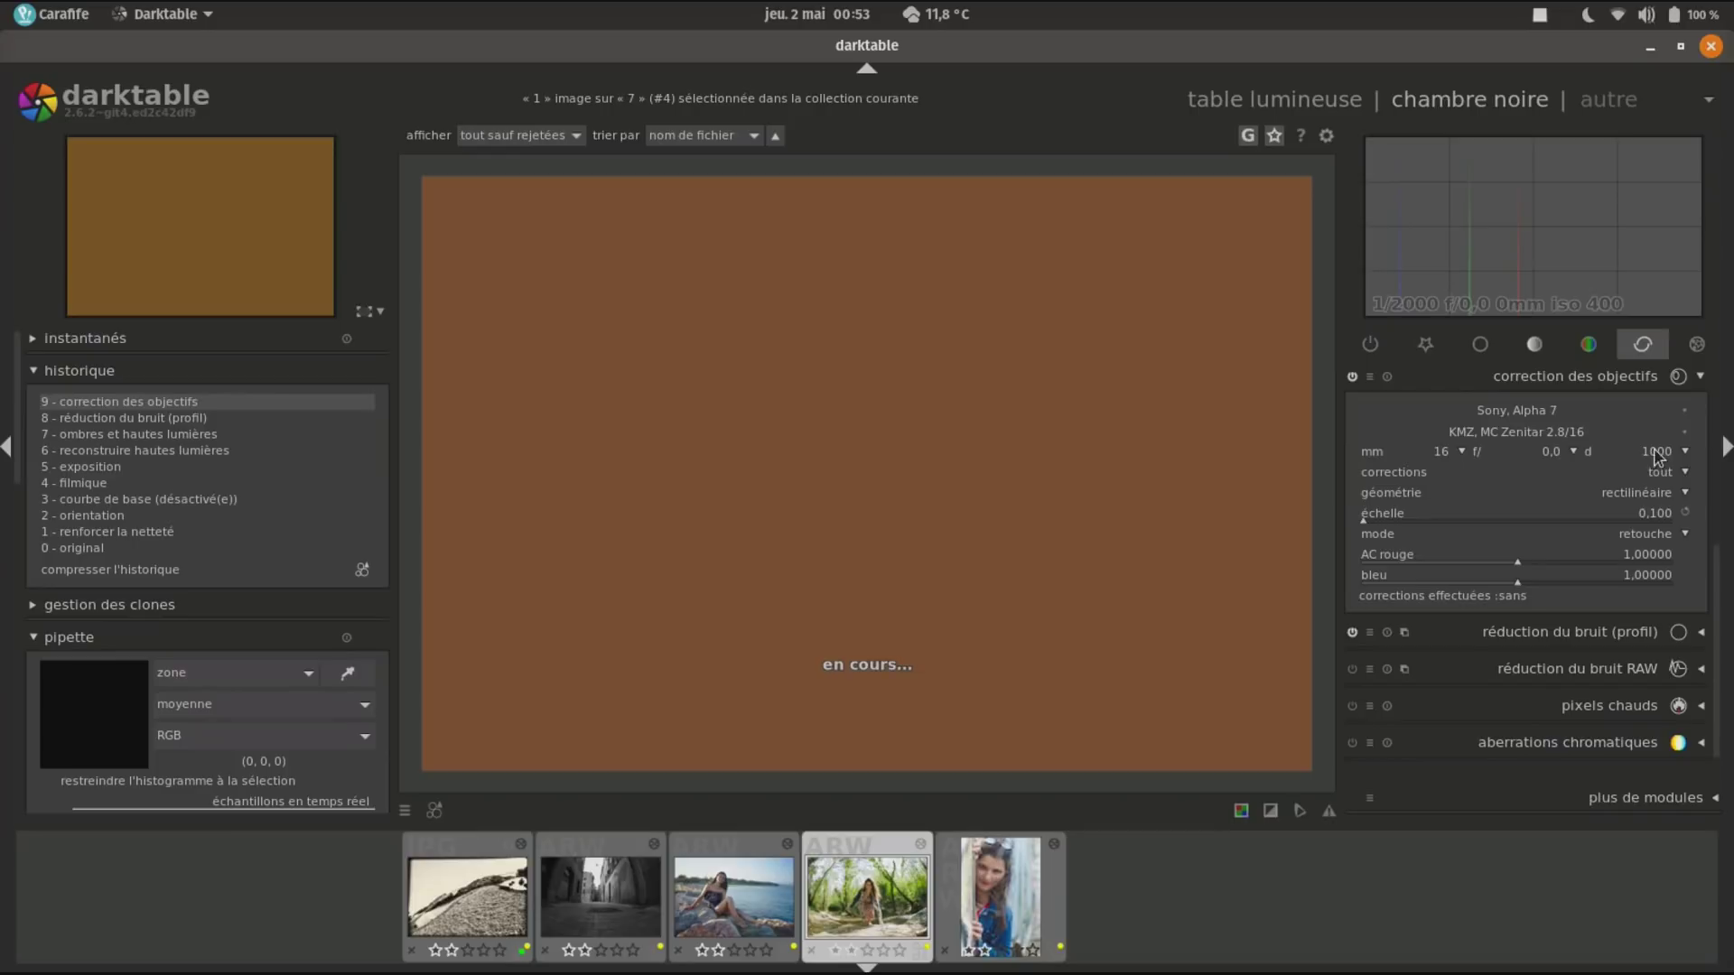
left_click(1573, 456)
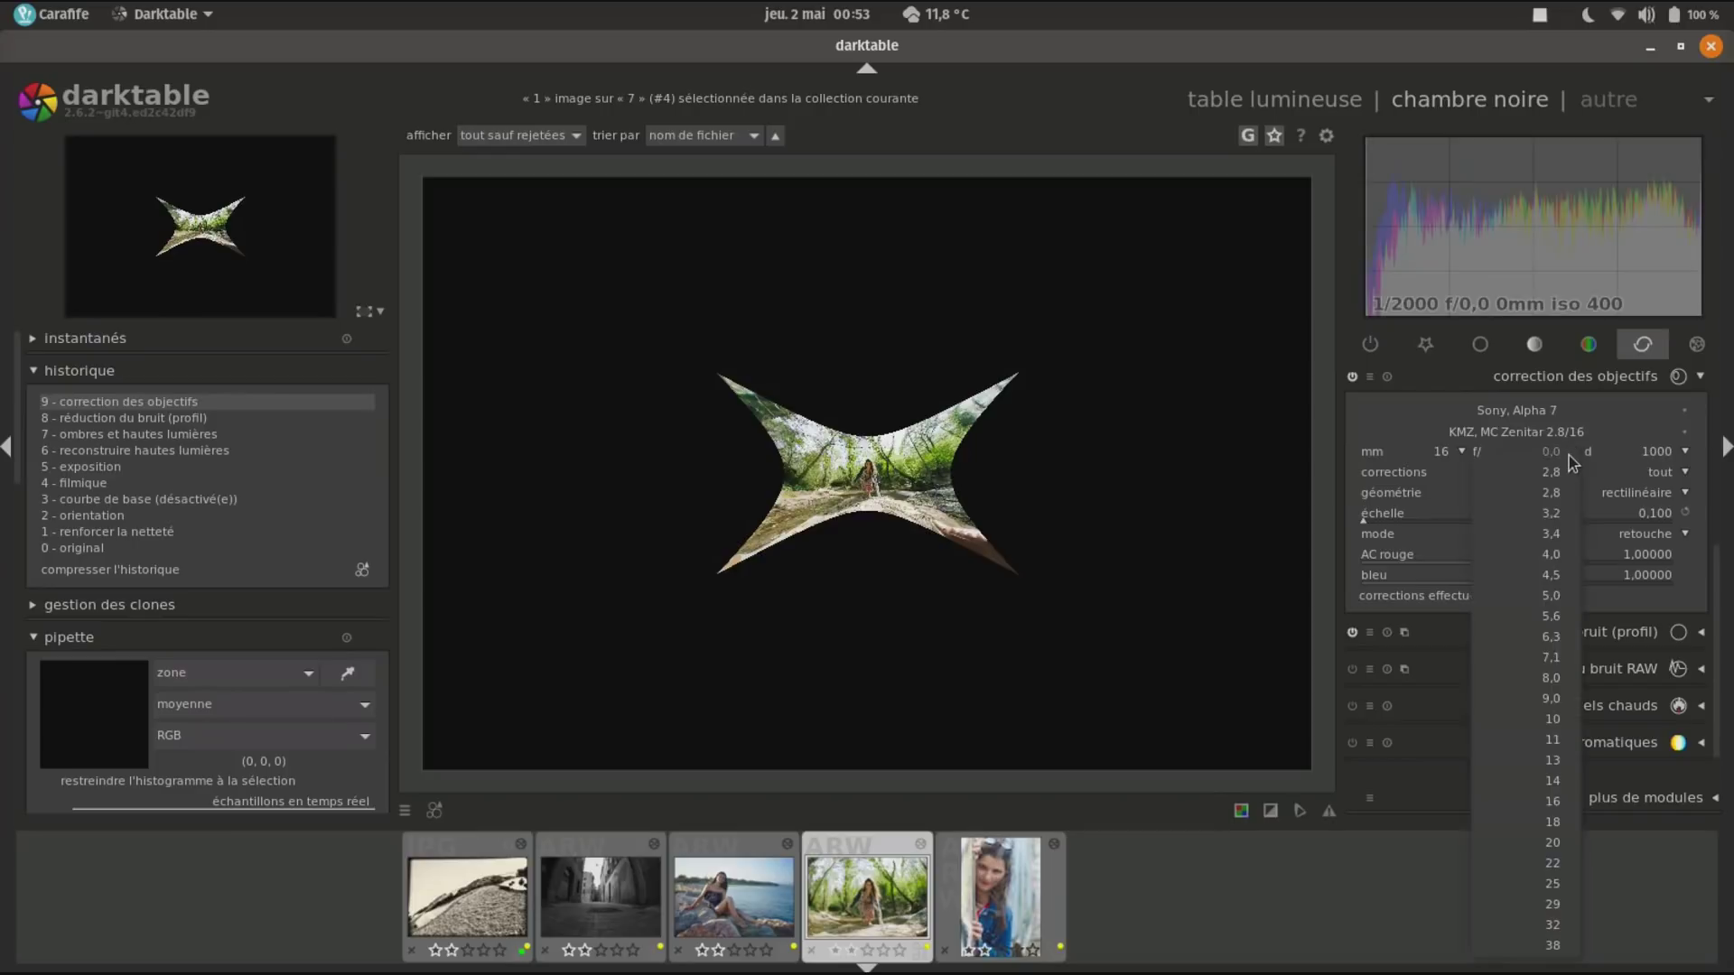
left_click(1552, 682)
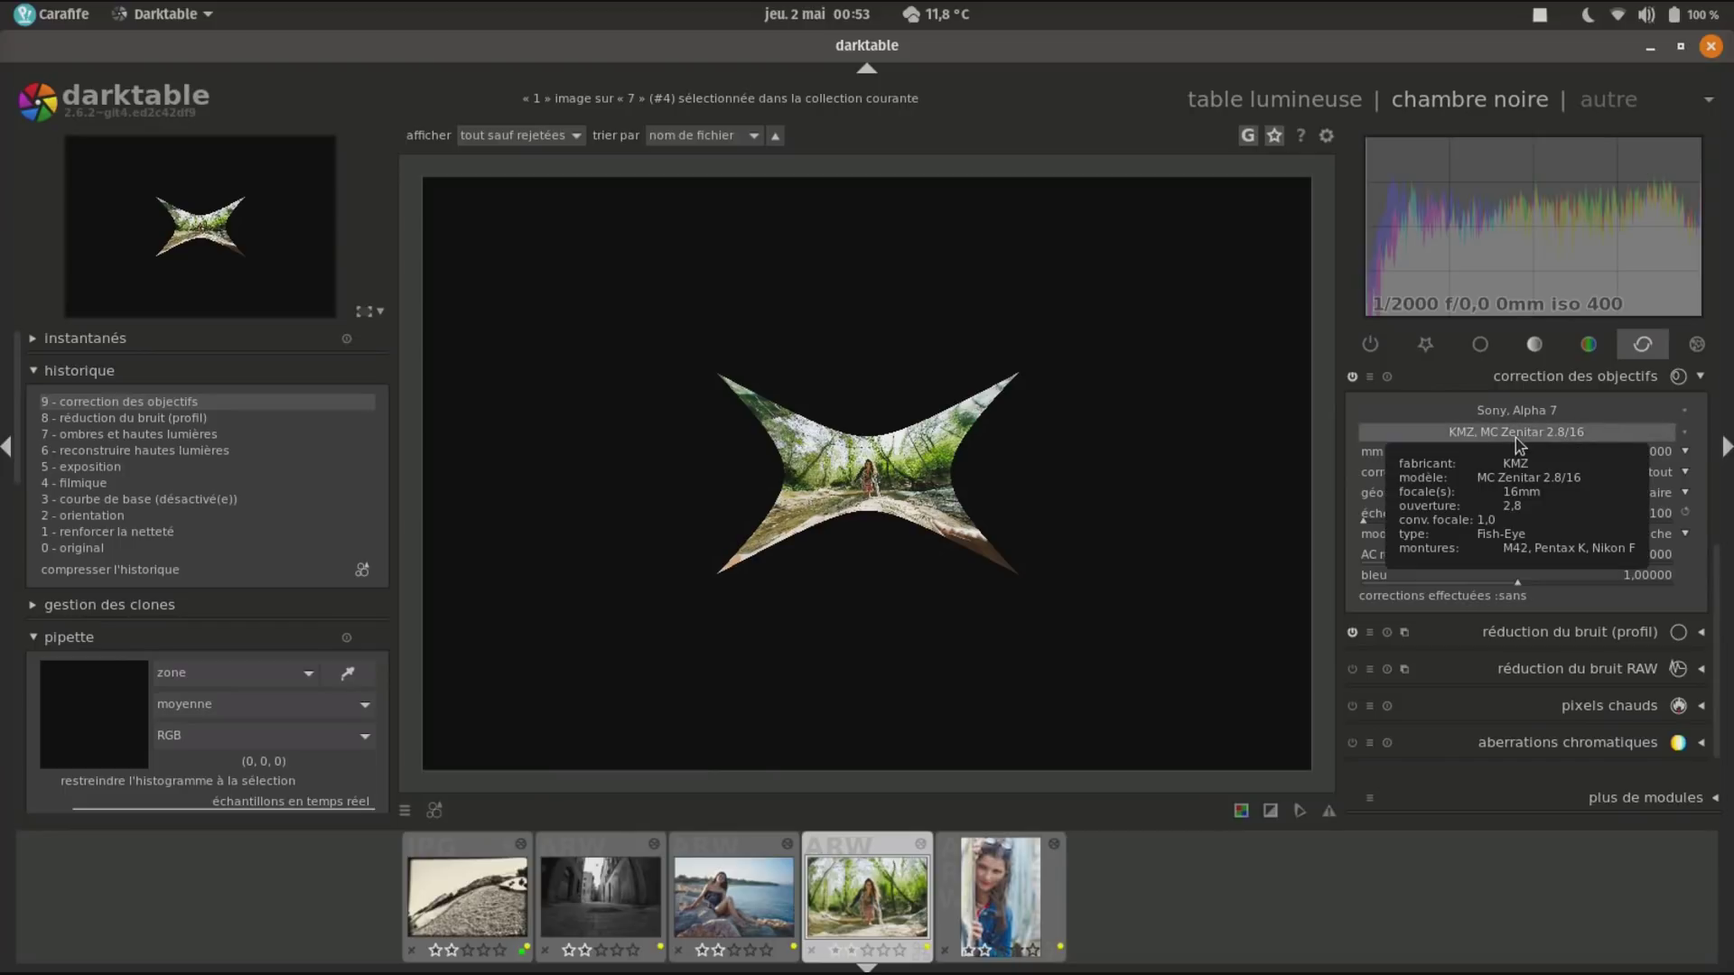
Reselect the KMZ MC Zenitar 2.8/16 lens to recompute the scale, and compare the forest photo before and after correction.
left_click(1517, 437)
mouse_move(1562, 517)
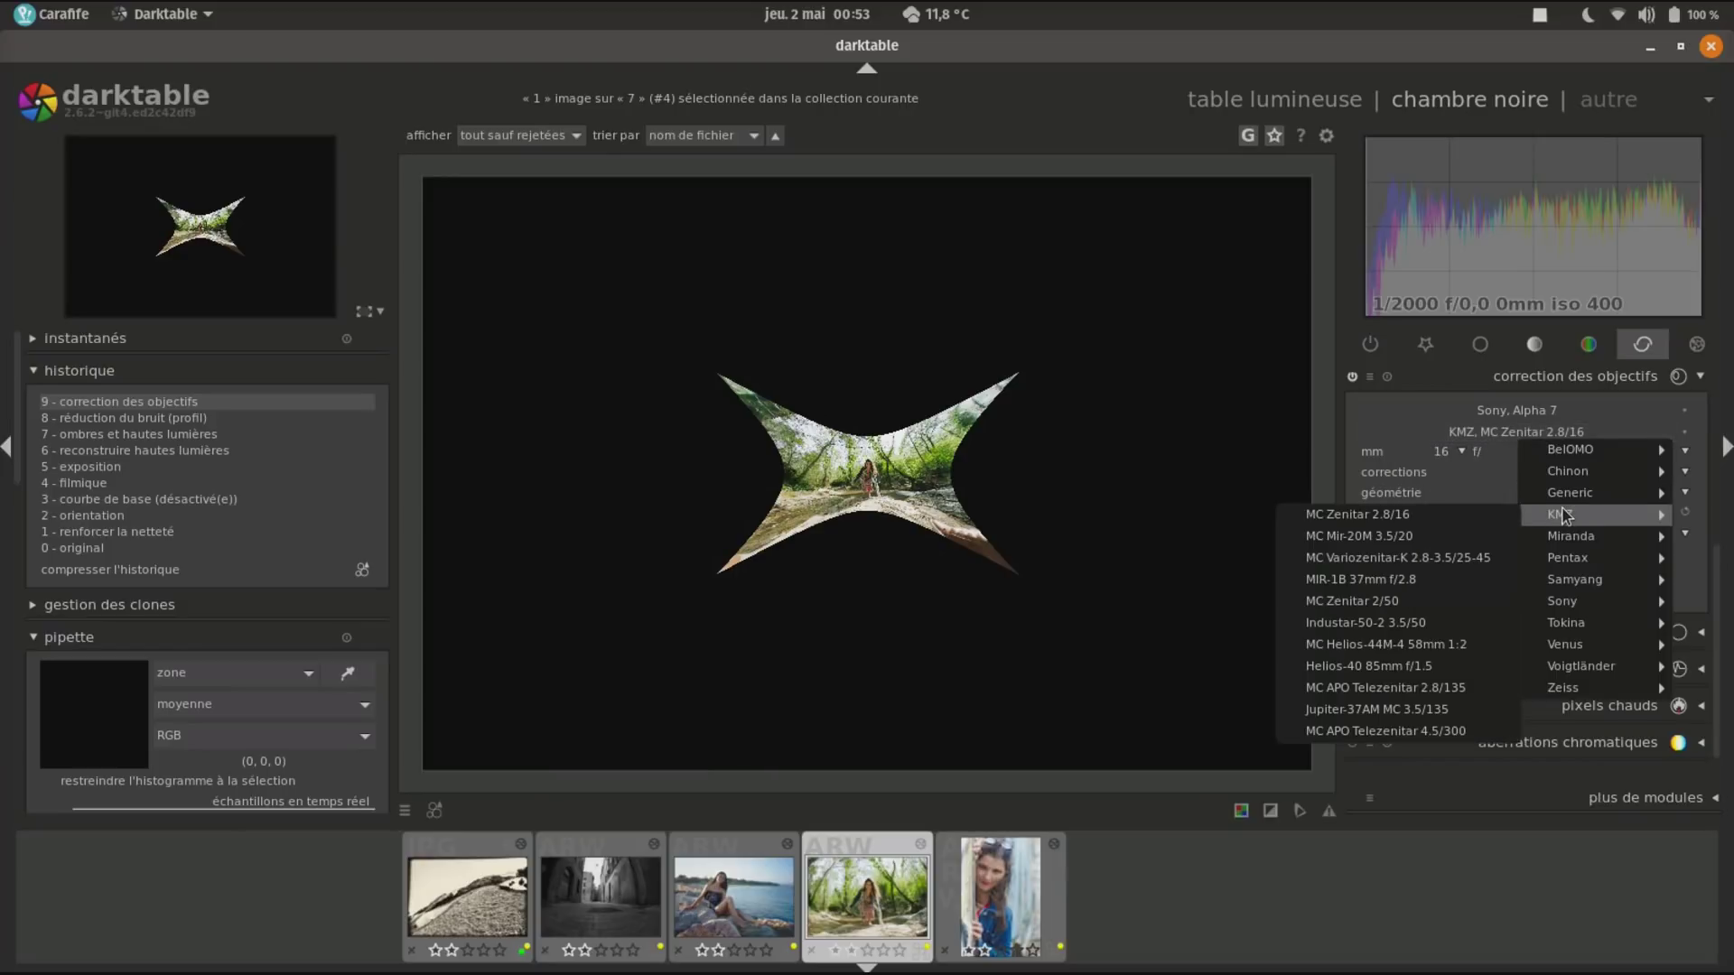
left_click(1467, 520)
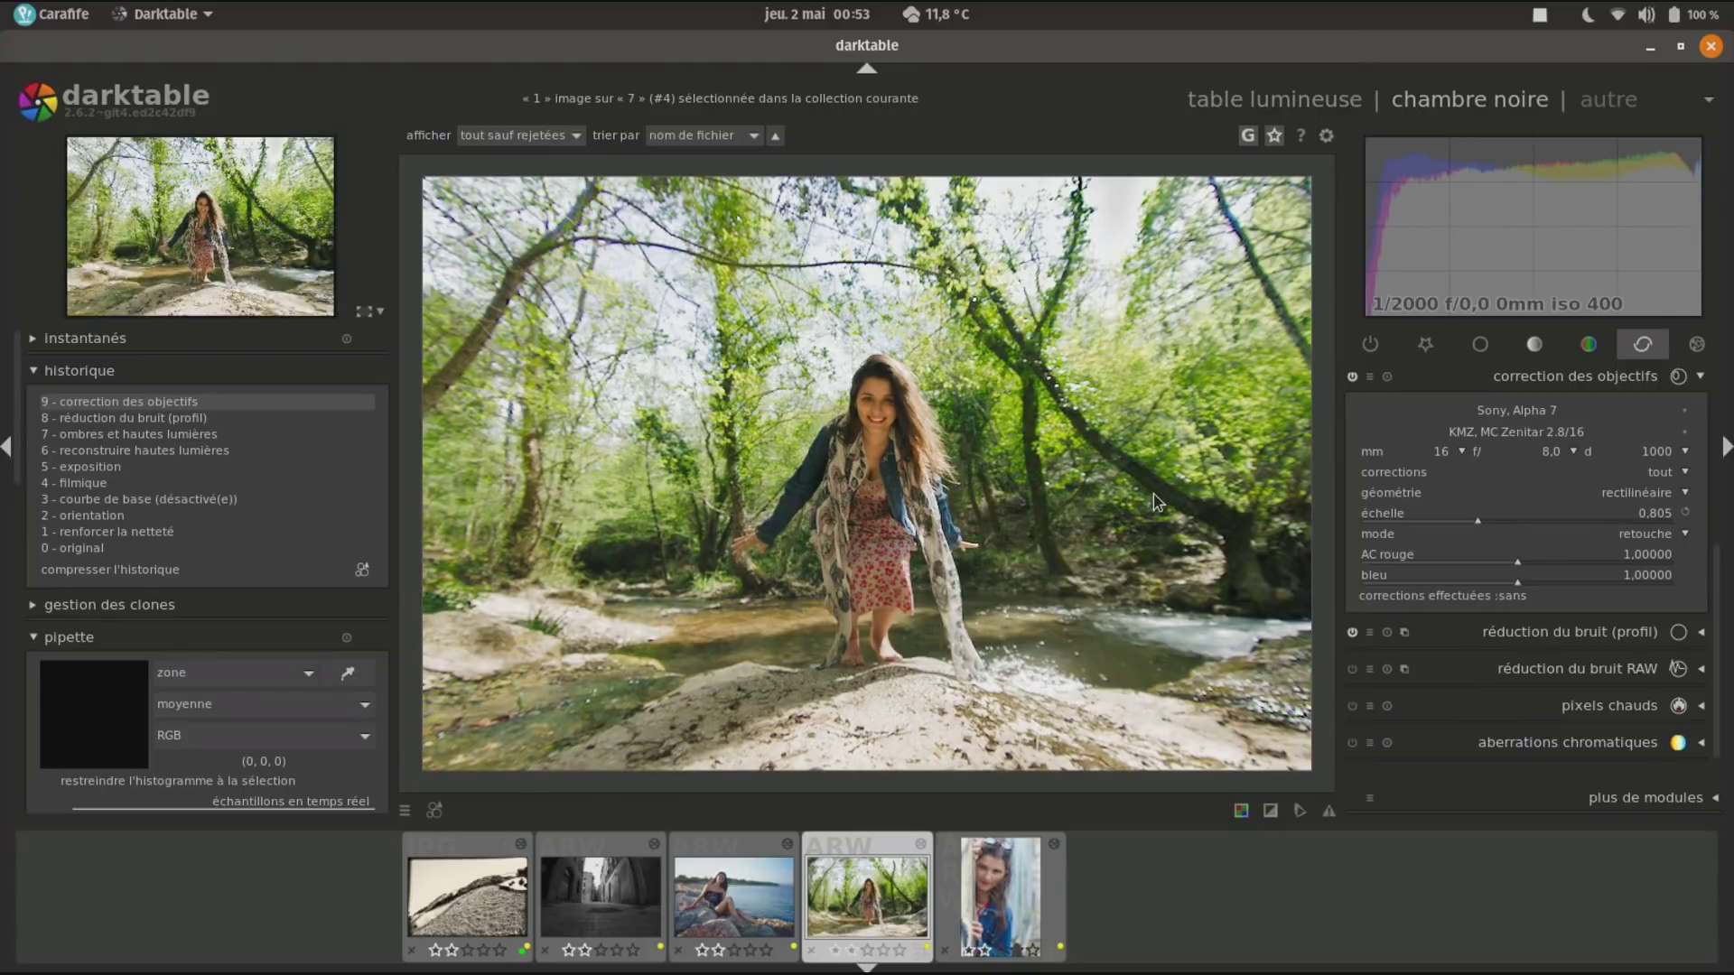
left_click(205, 421)
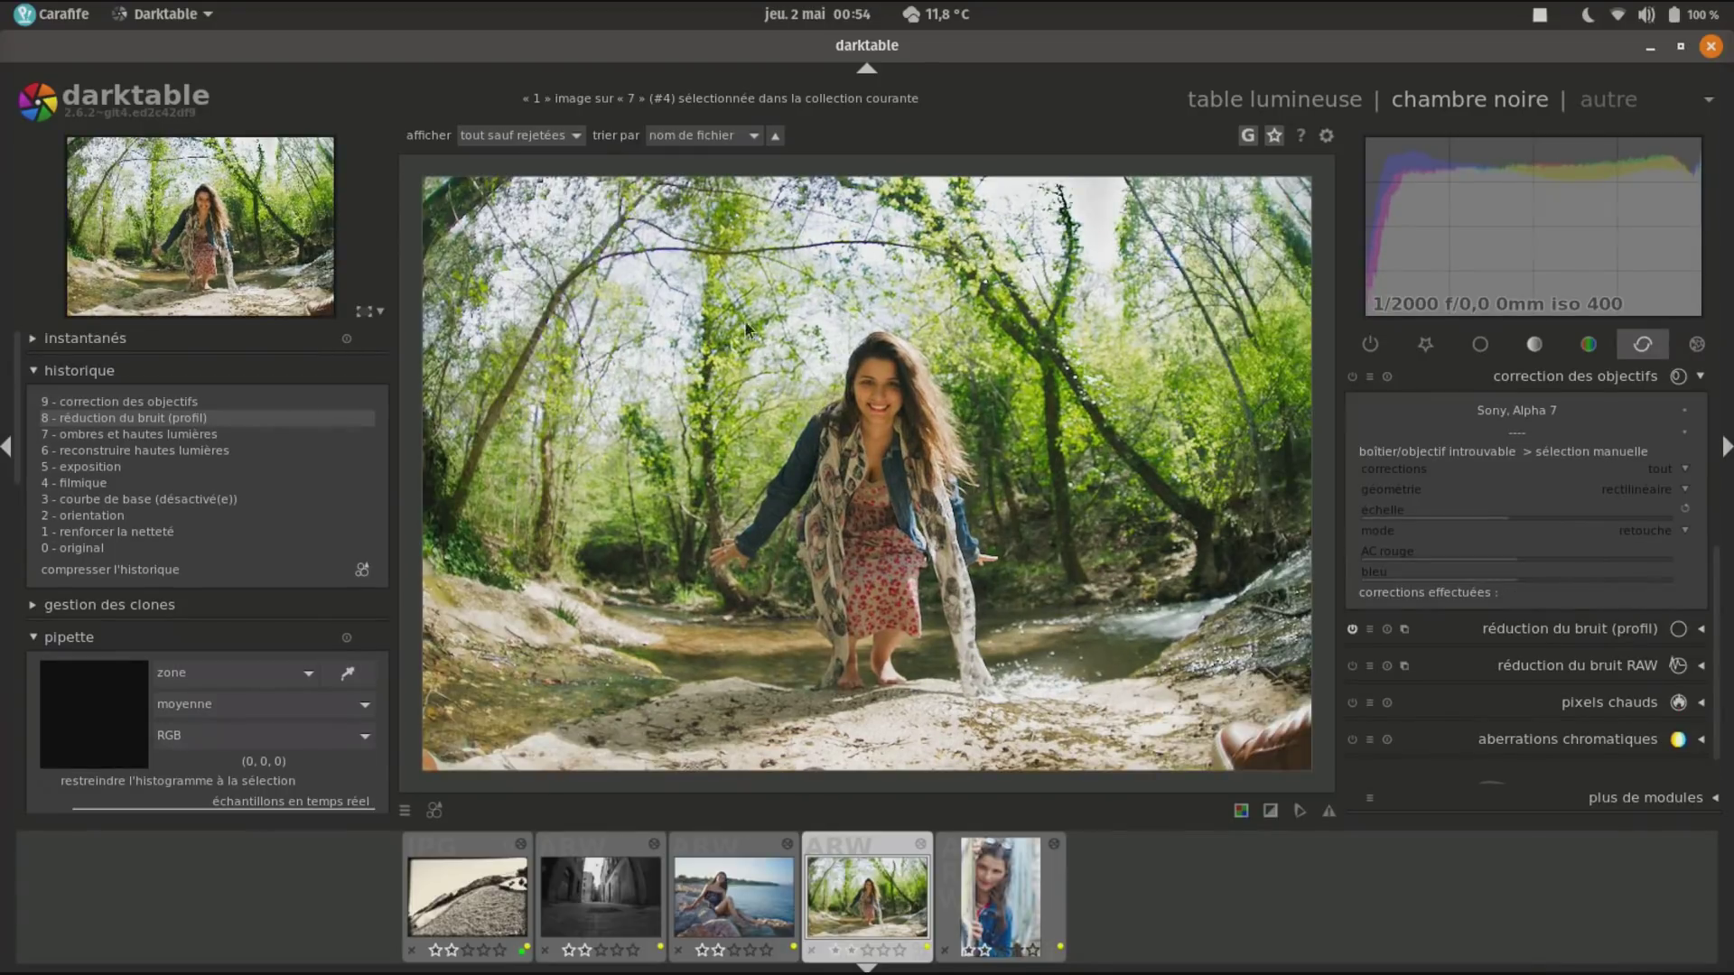
left_click(207, 405)
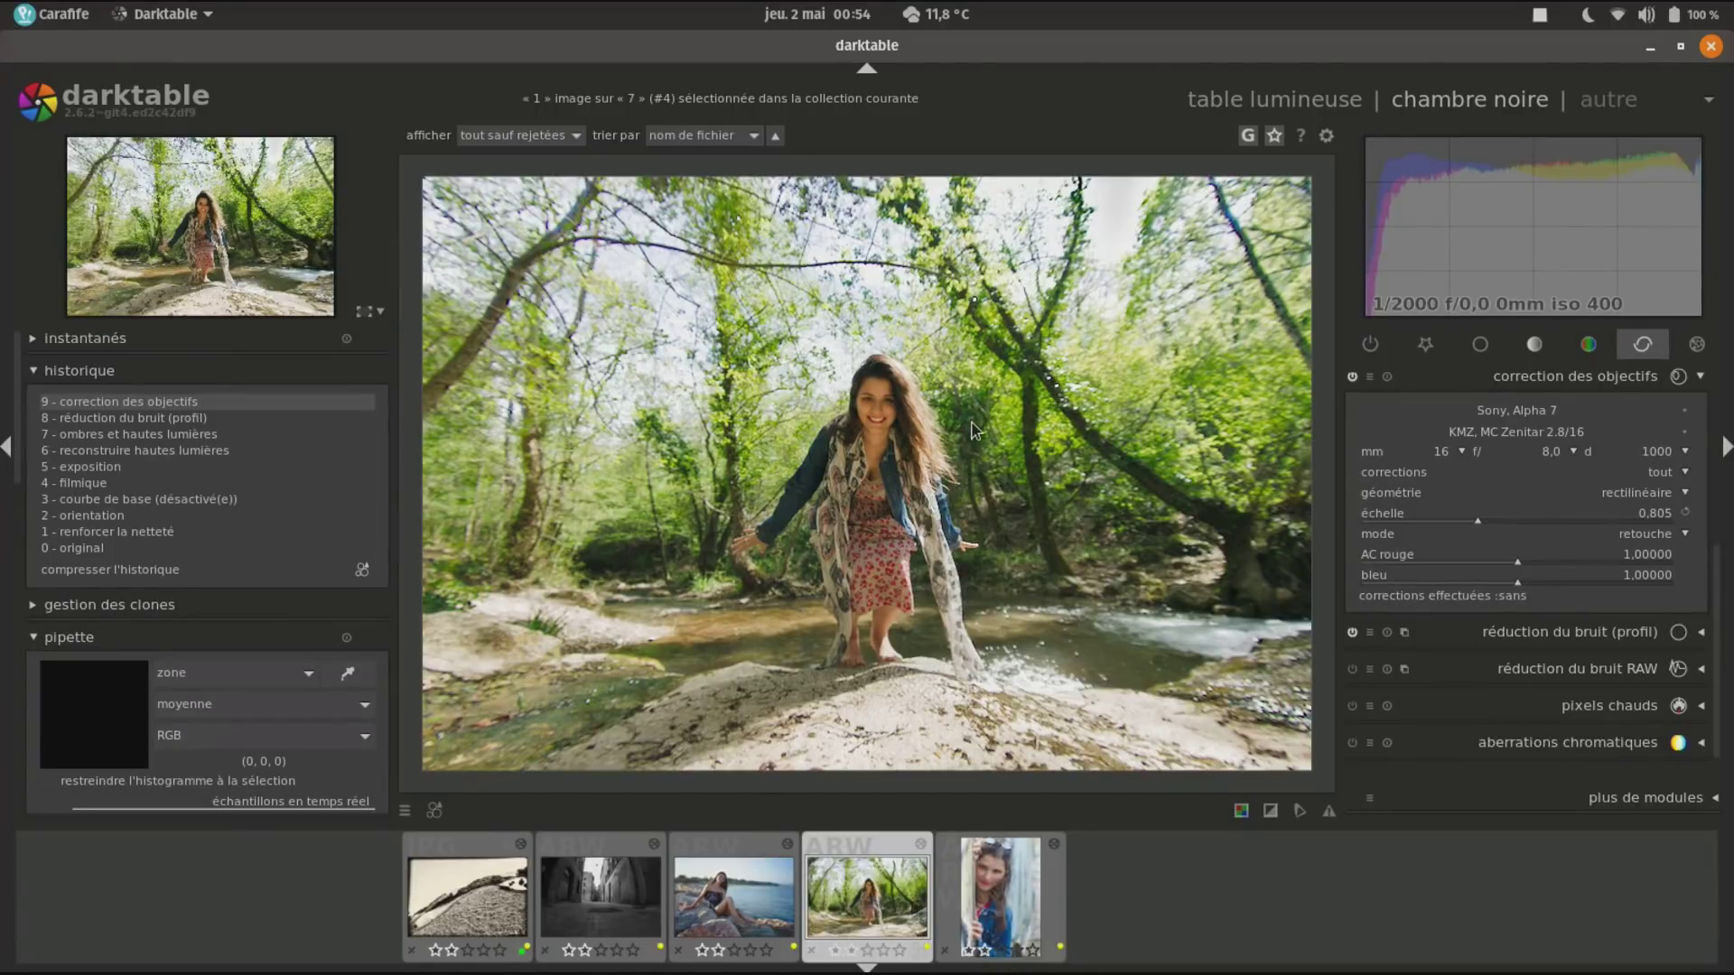
Check the Zenitar MC 16mm f/2.8 row of the Lensfun coverage table in Firefox and return to darktable.
mouse_move(1, 2)
left_click(658, 637)
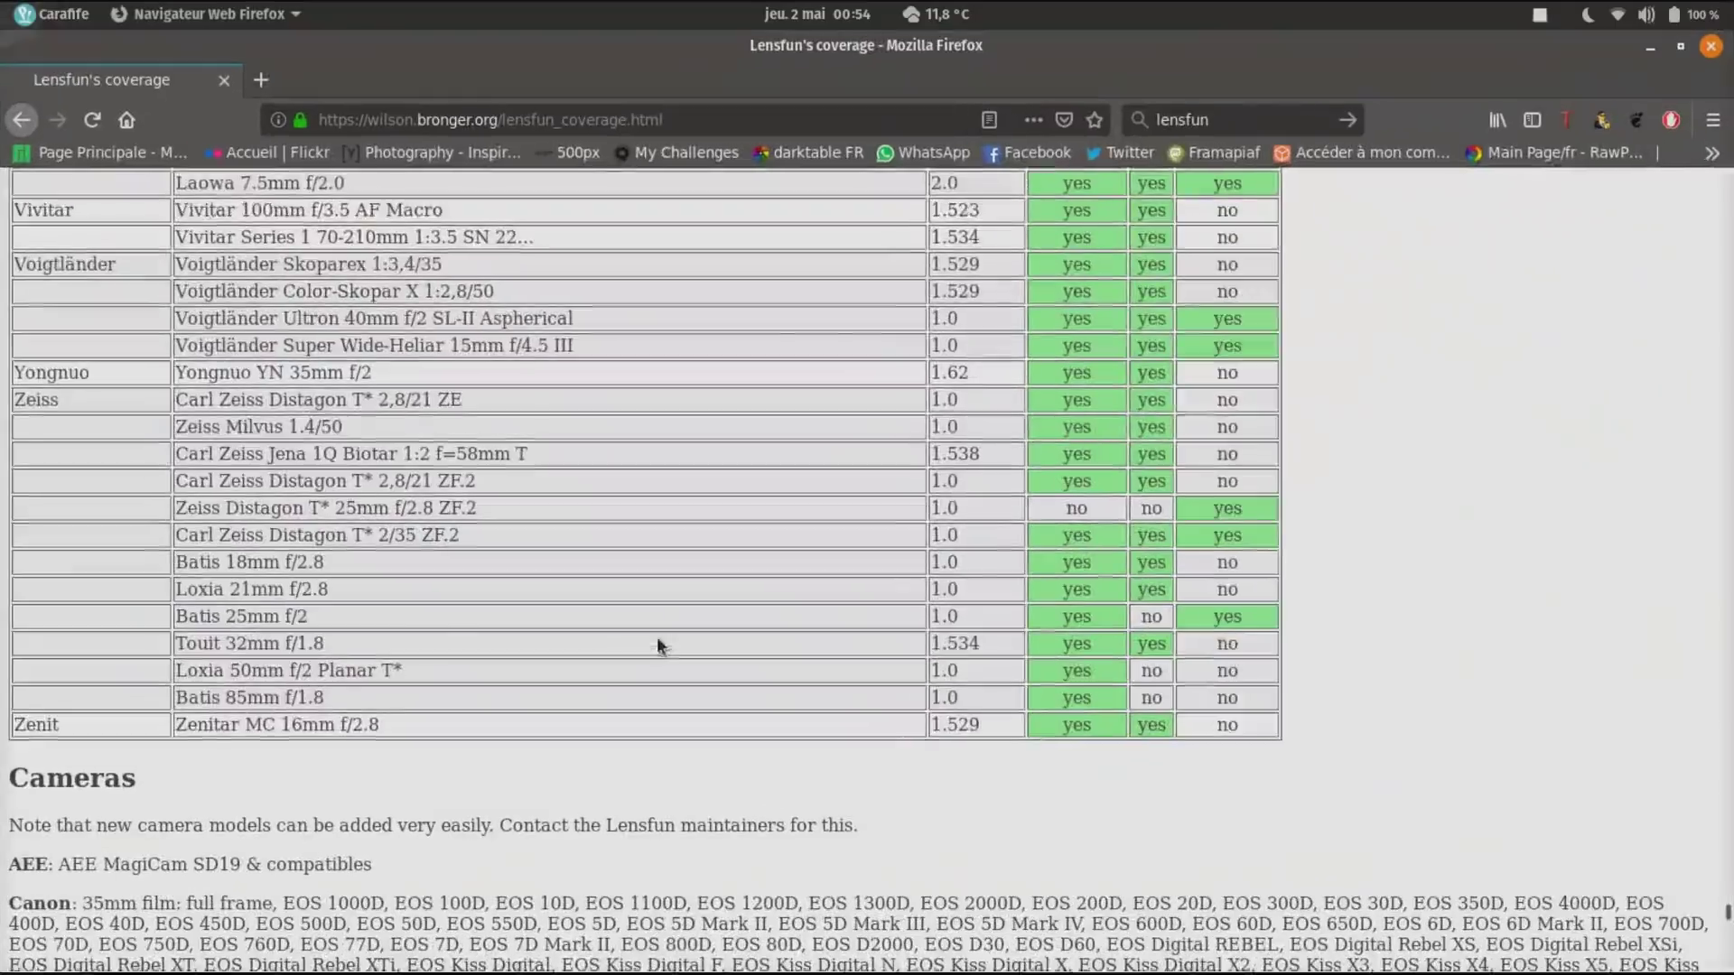
left_click_drag(168, 735, 408, 740)
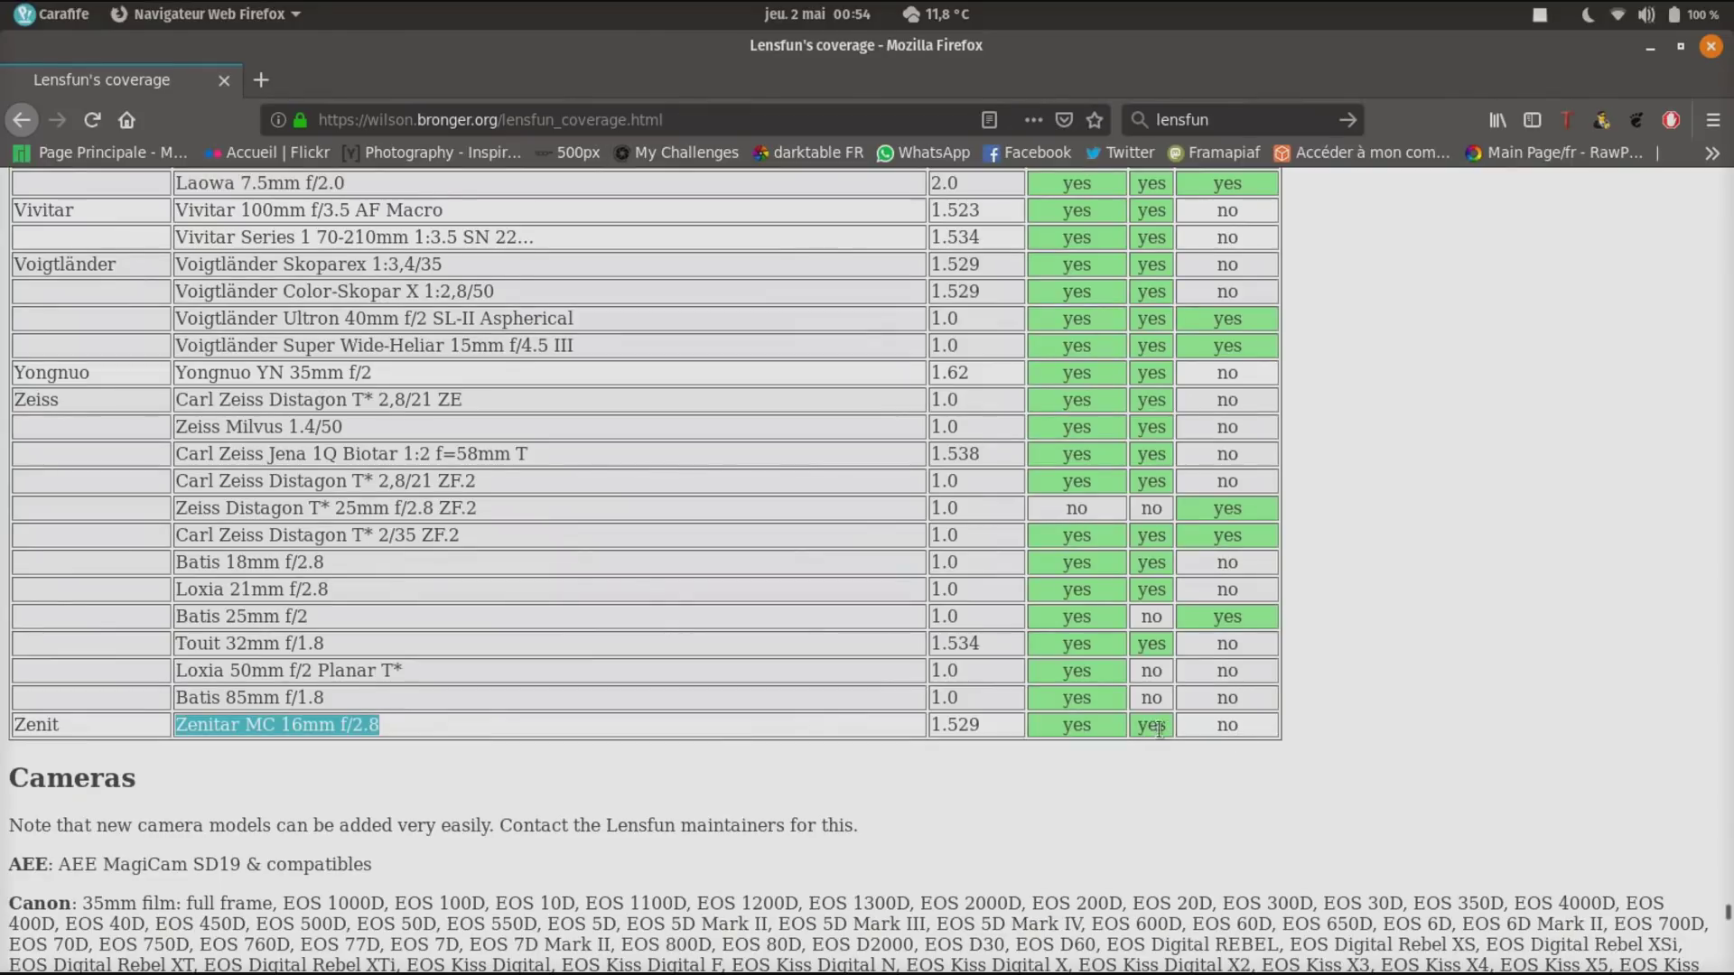
left_click_drag(1160, 731, 1050, 736)
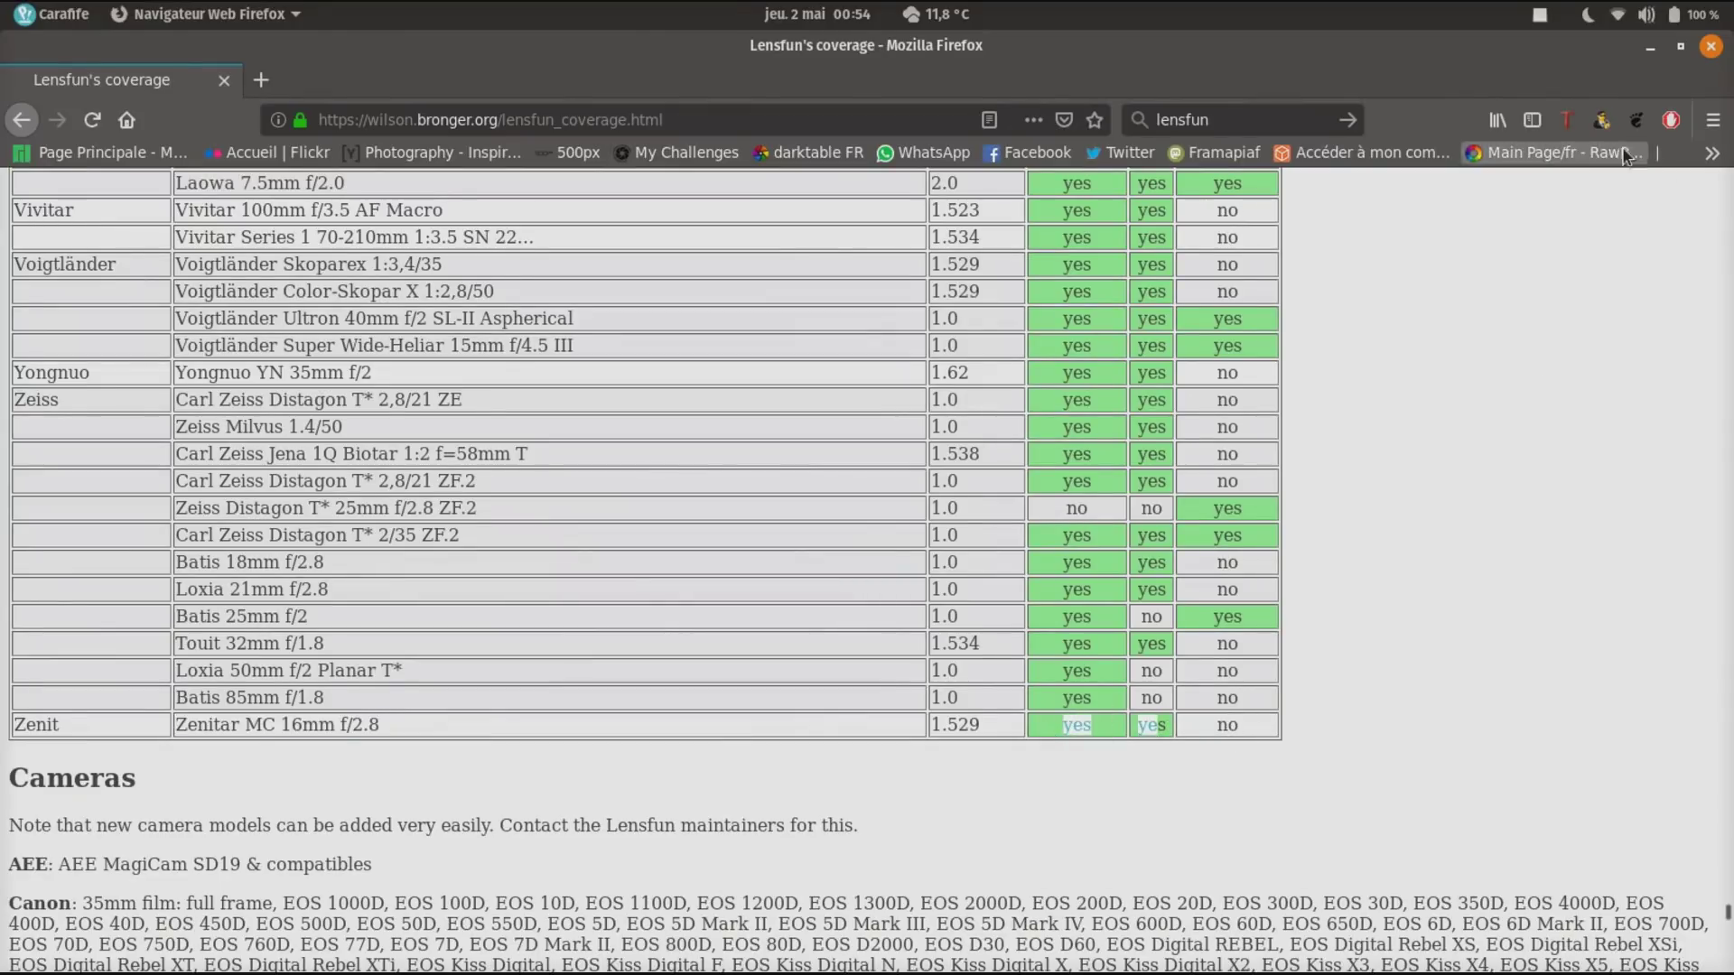
left_click(1651, 47)
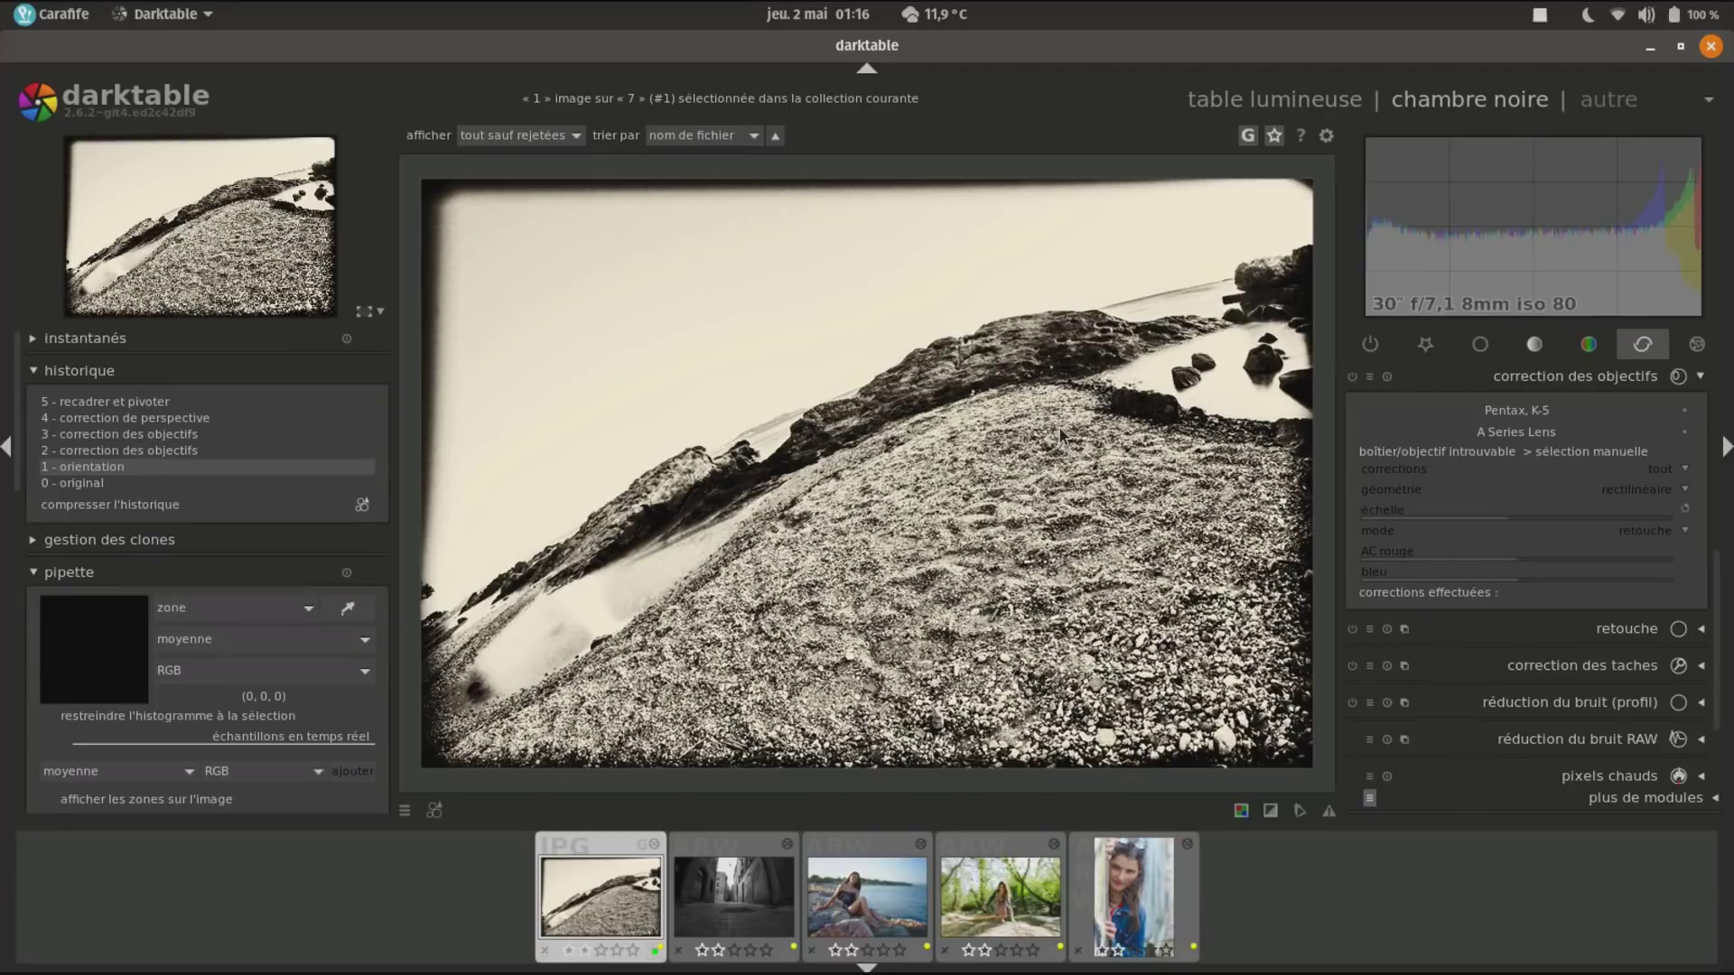
Review the beach photo's two lens correction states and its perspective correction state in the history, including the perspective settings.
left_click(127, 451)
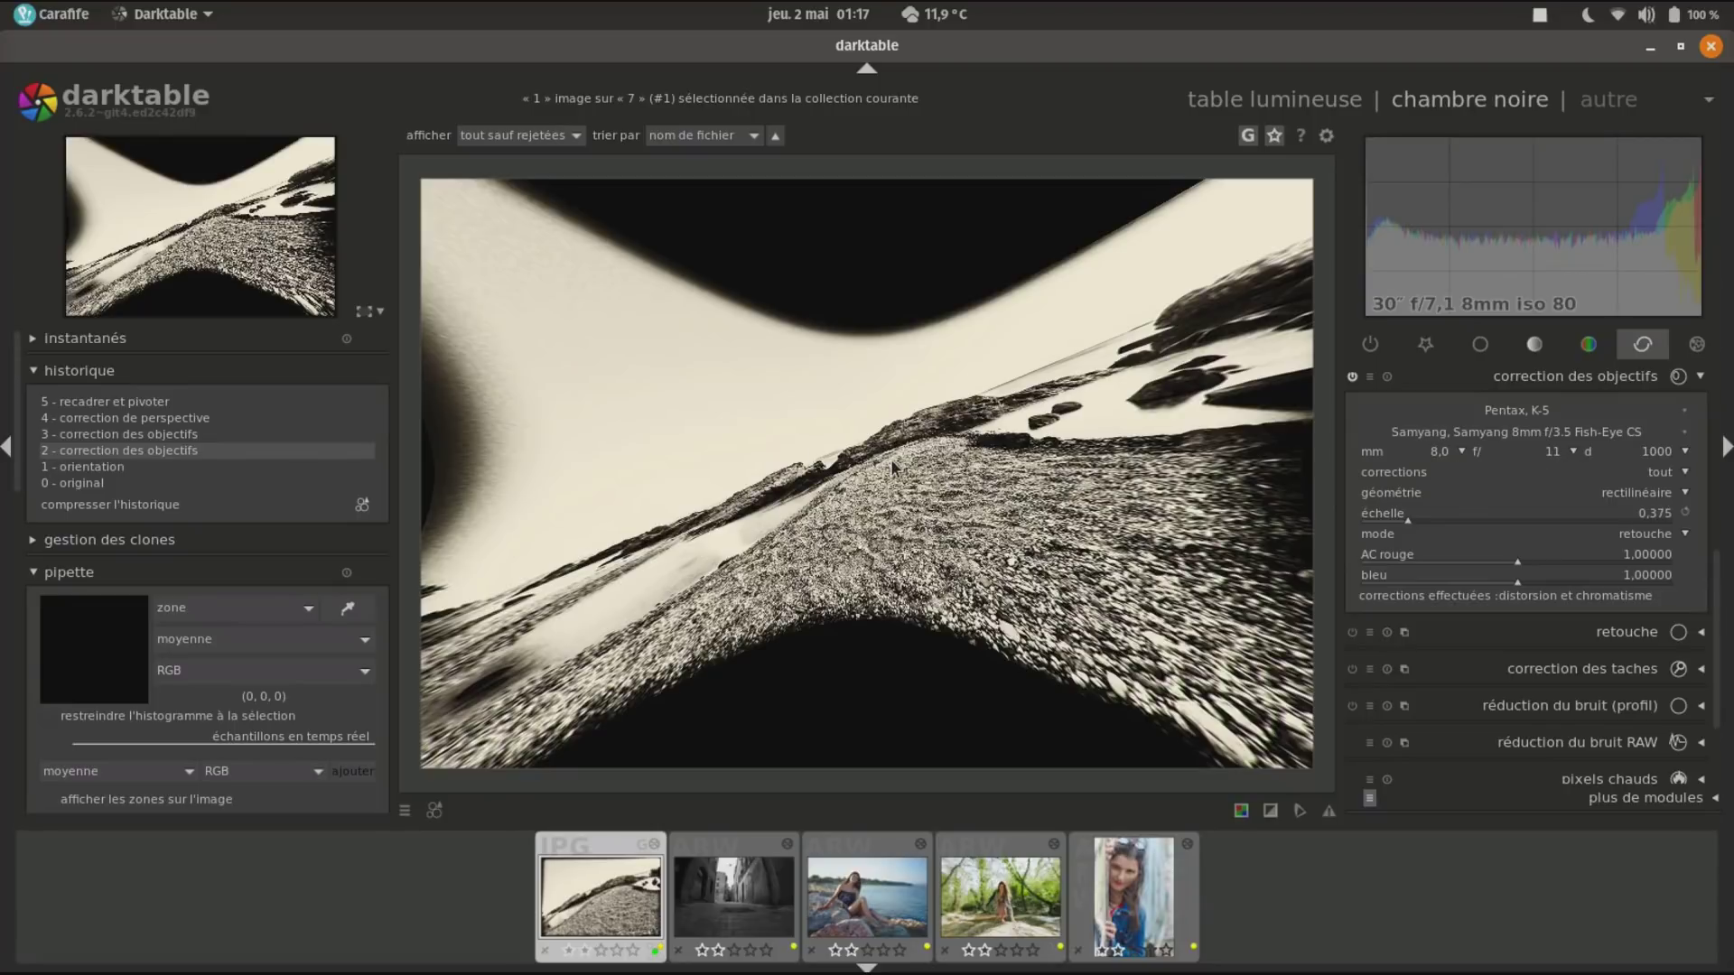
left_click(264, 437)
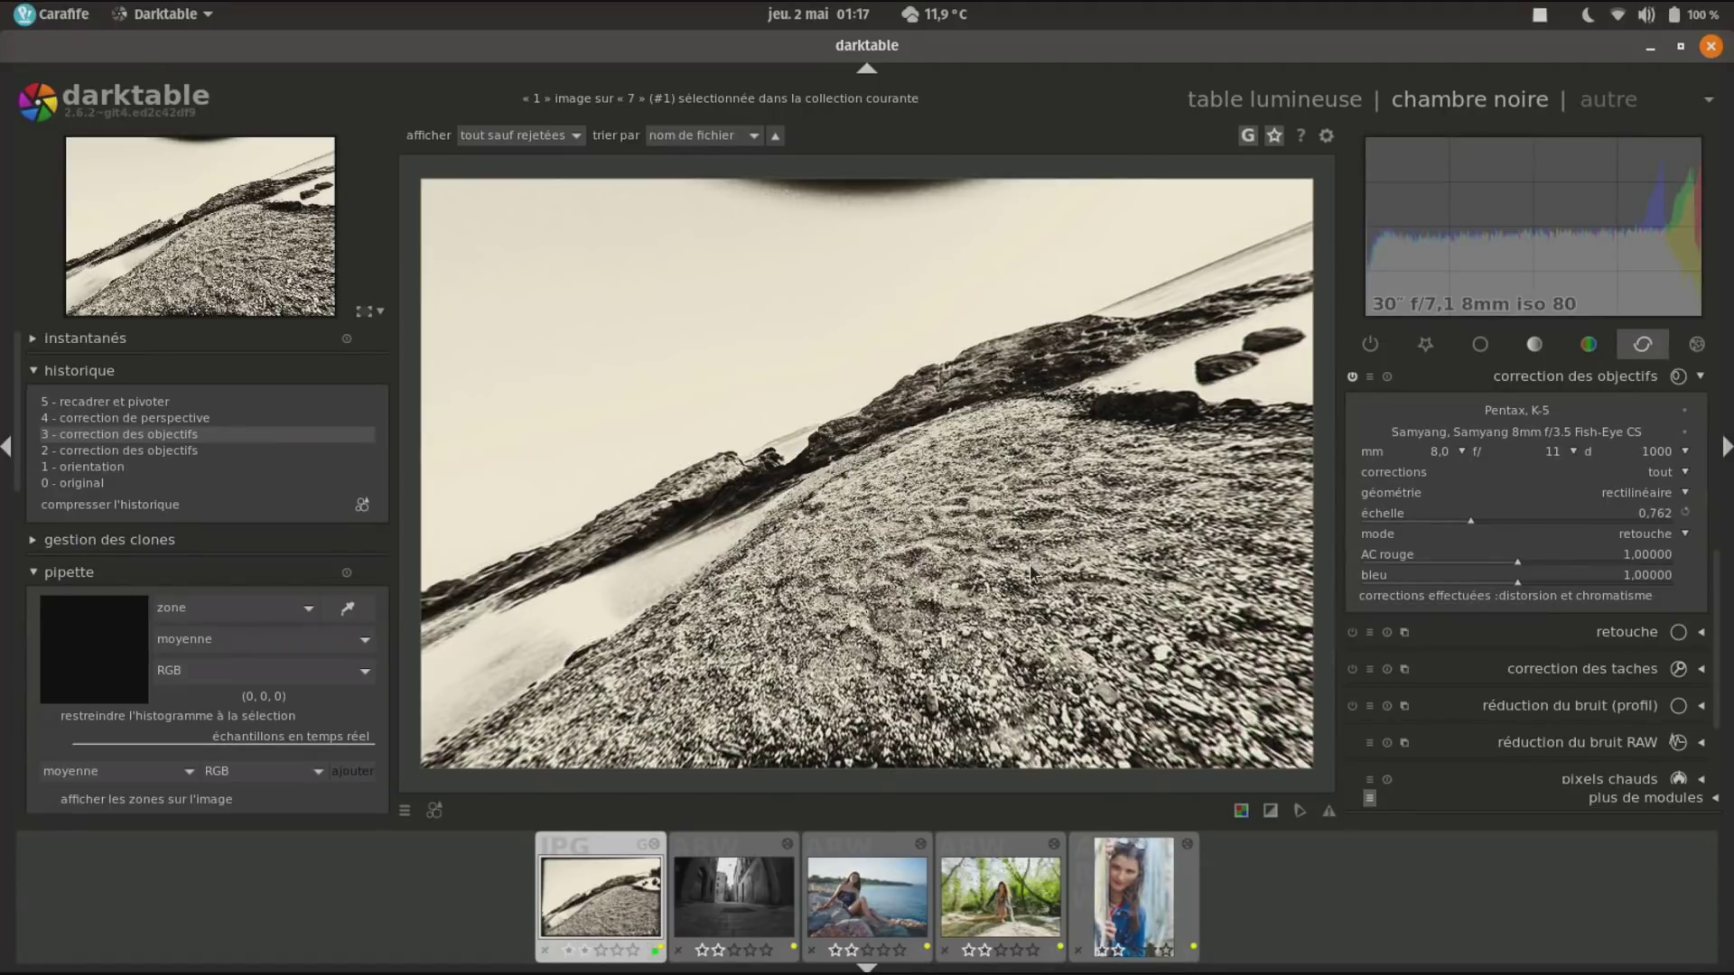
left_click(178, 418)
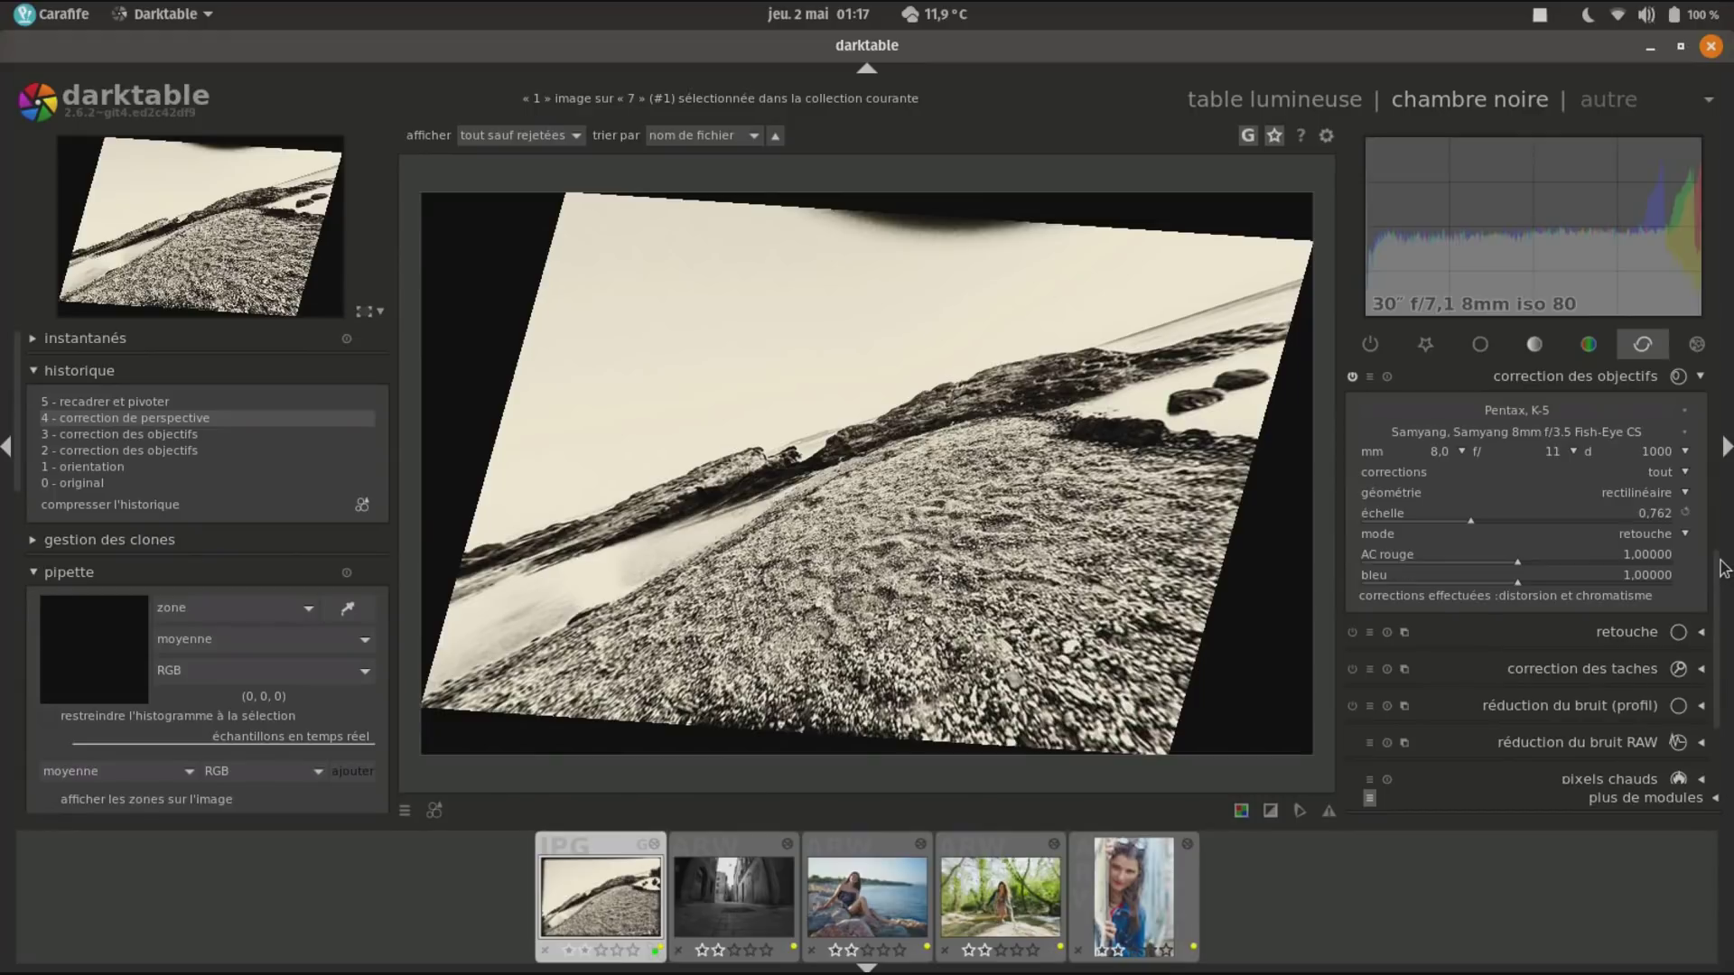
scroll(1721, 553, "up", 1)
scroll(1721, 552, "up", 1)
left_click(1634, 389)
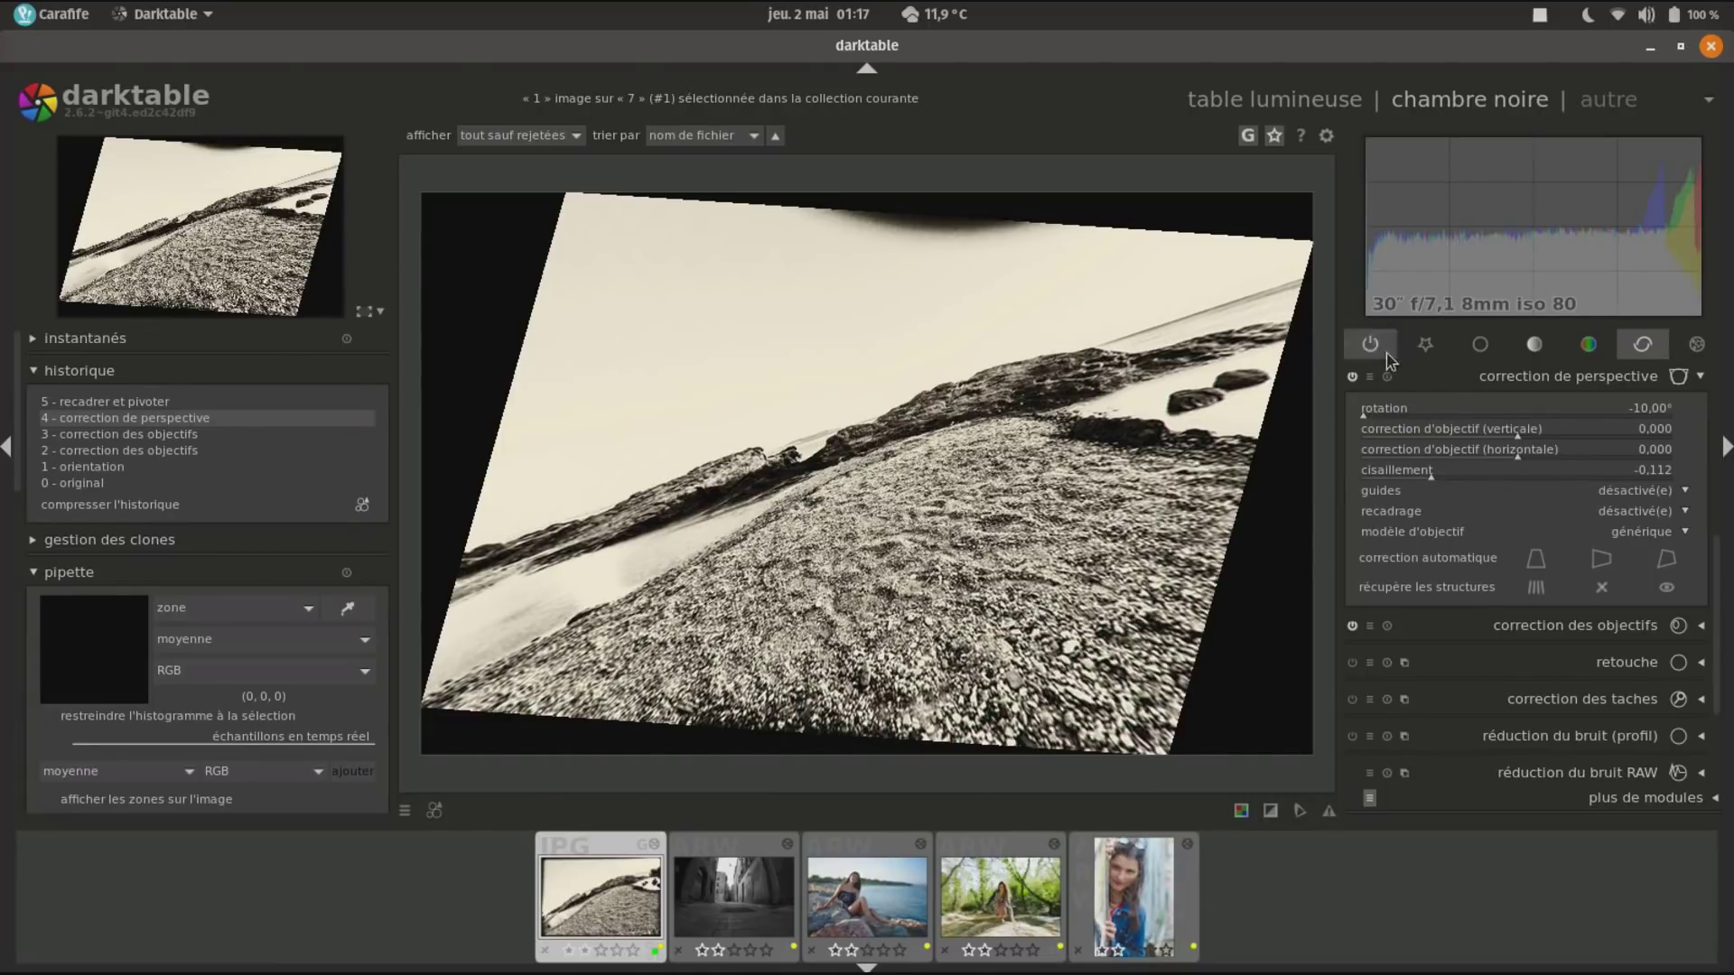
scroll(1517, 389, "up", 1)
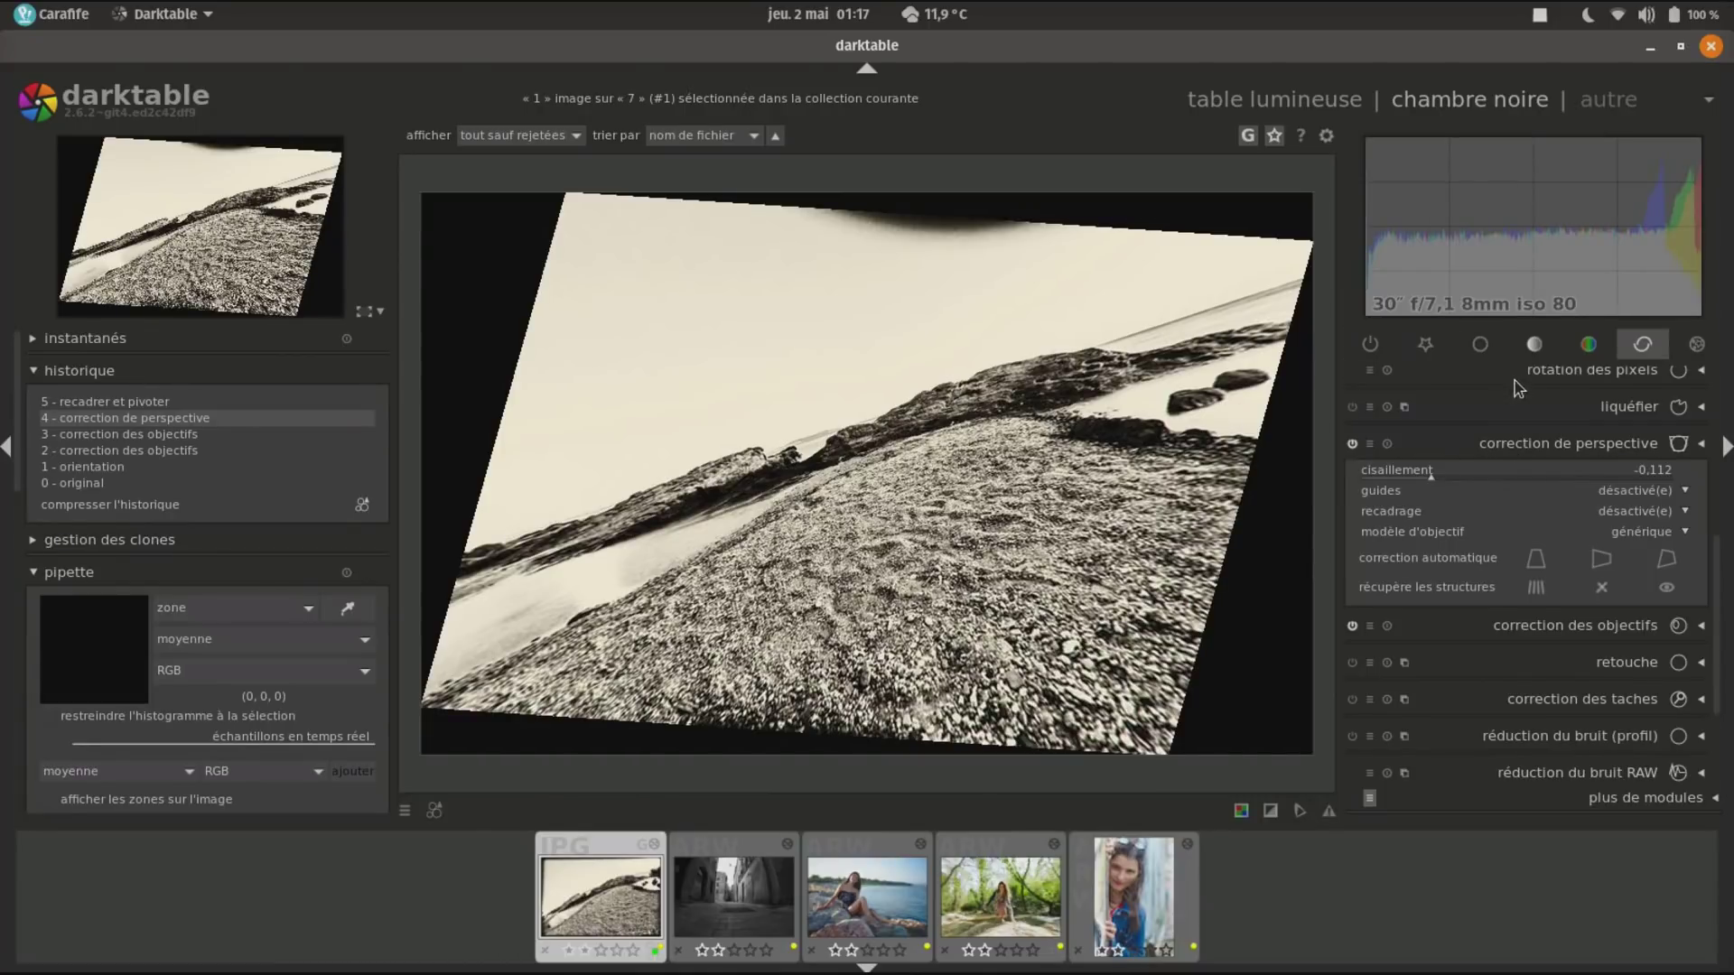
View the beach photo's final crop-and-rotate state in the history and compare it with the original.
left_click(195, 403)
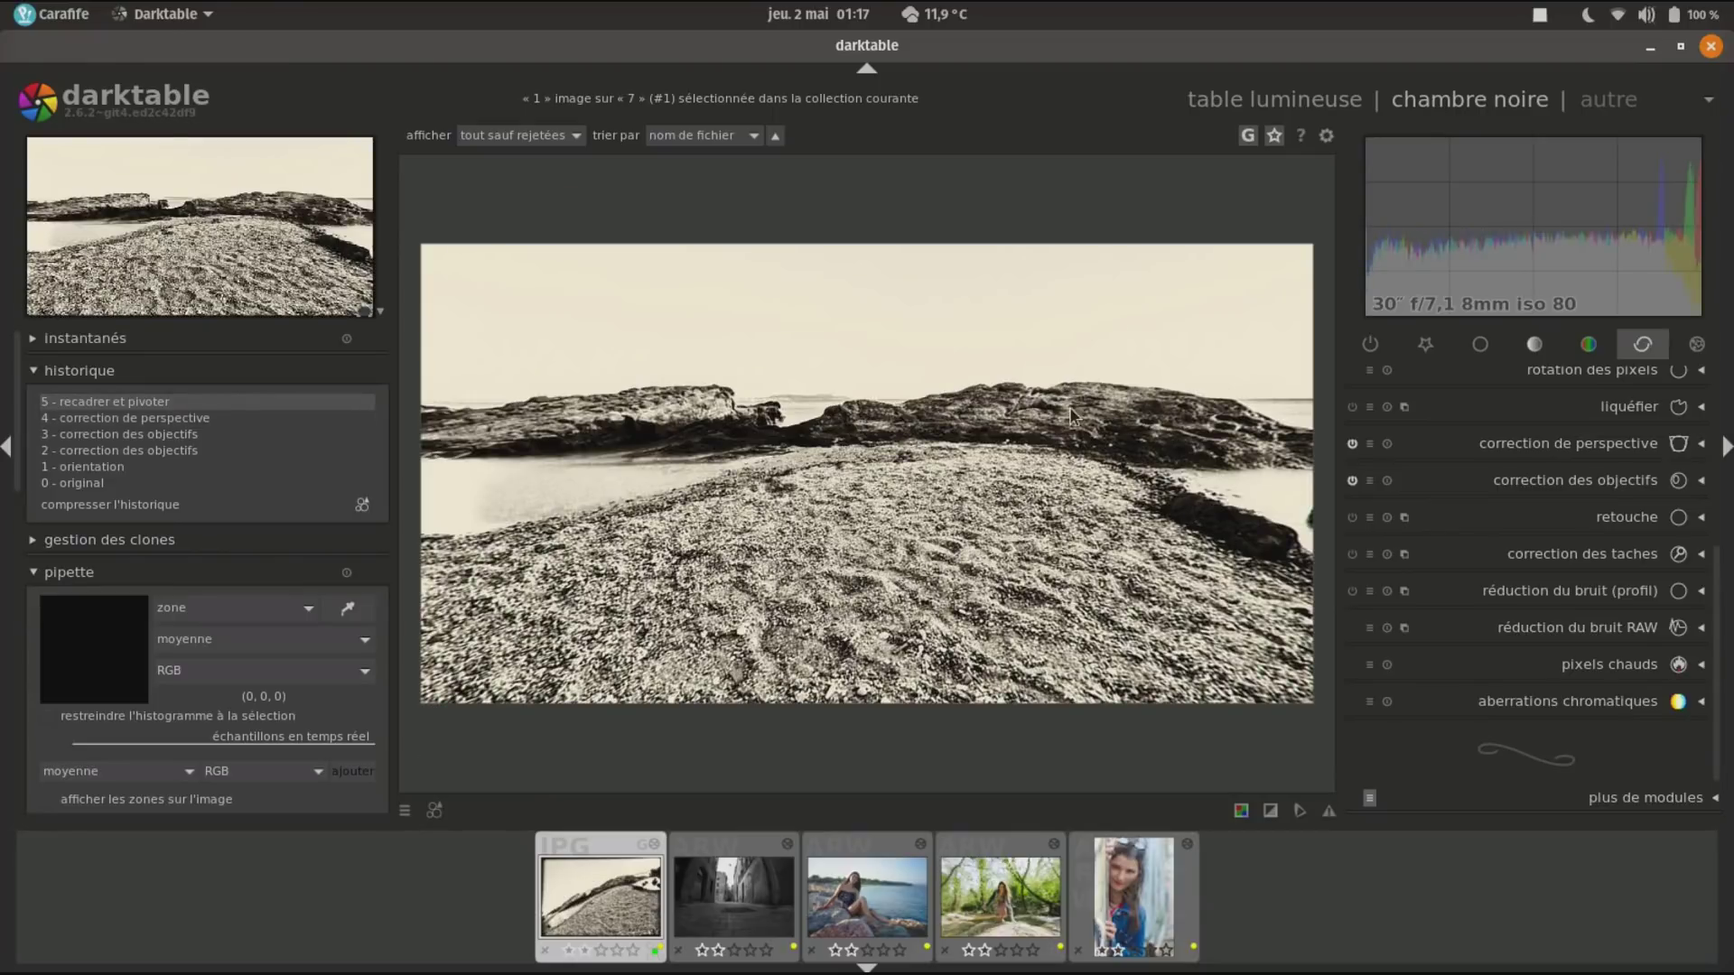
left_click(198, 482)
left_click(199, 417)
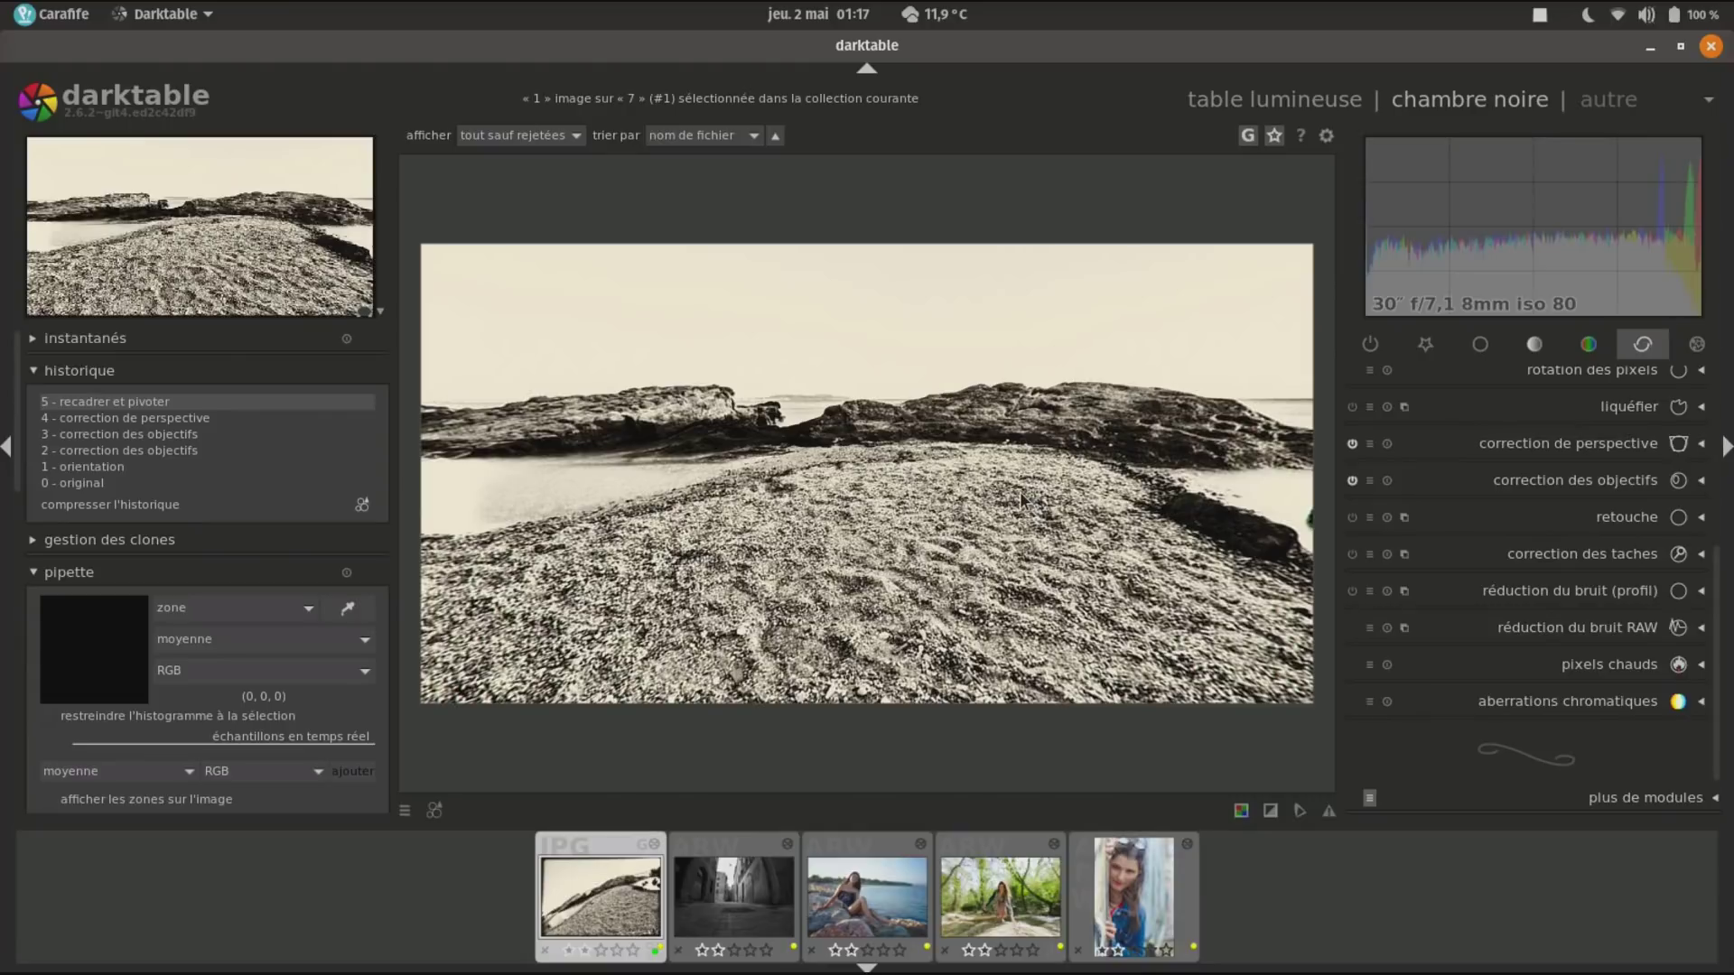
Open the black-and-white street photo and assign it the KMZ MC Zenitar 2.8/16 lens with a 16 mm focal length.
left_click(769, 881)
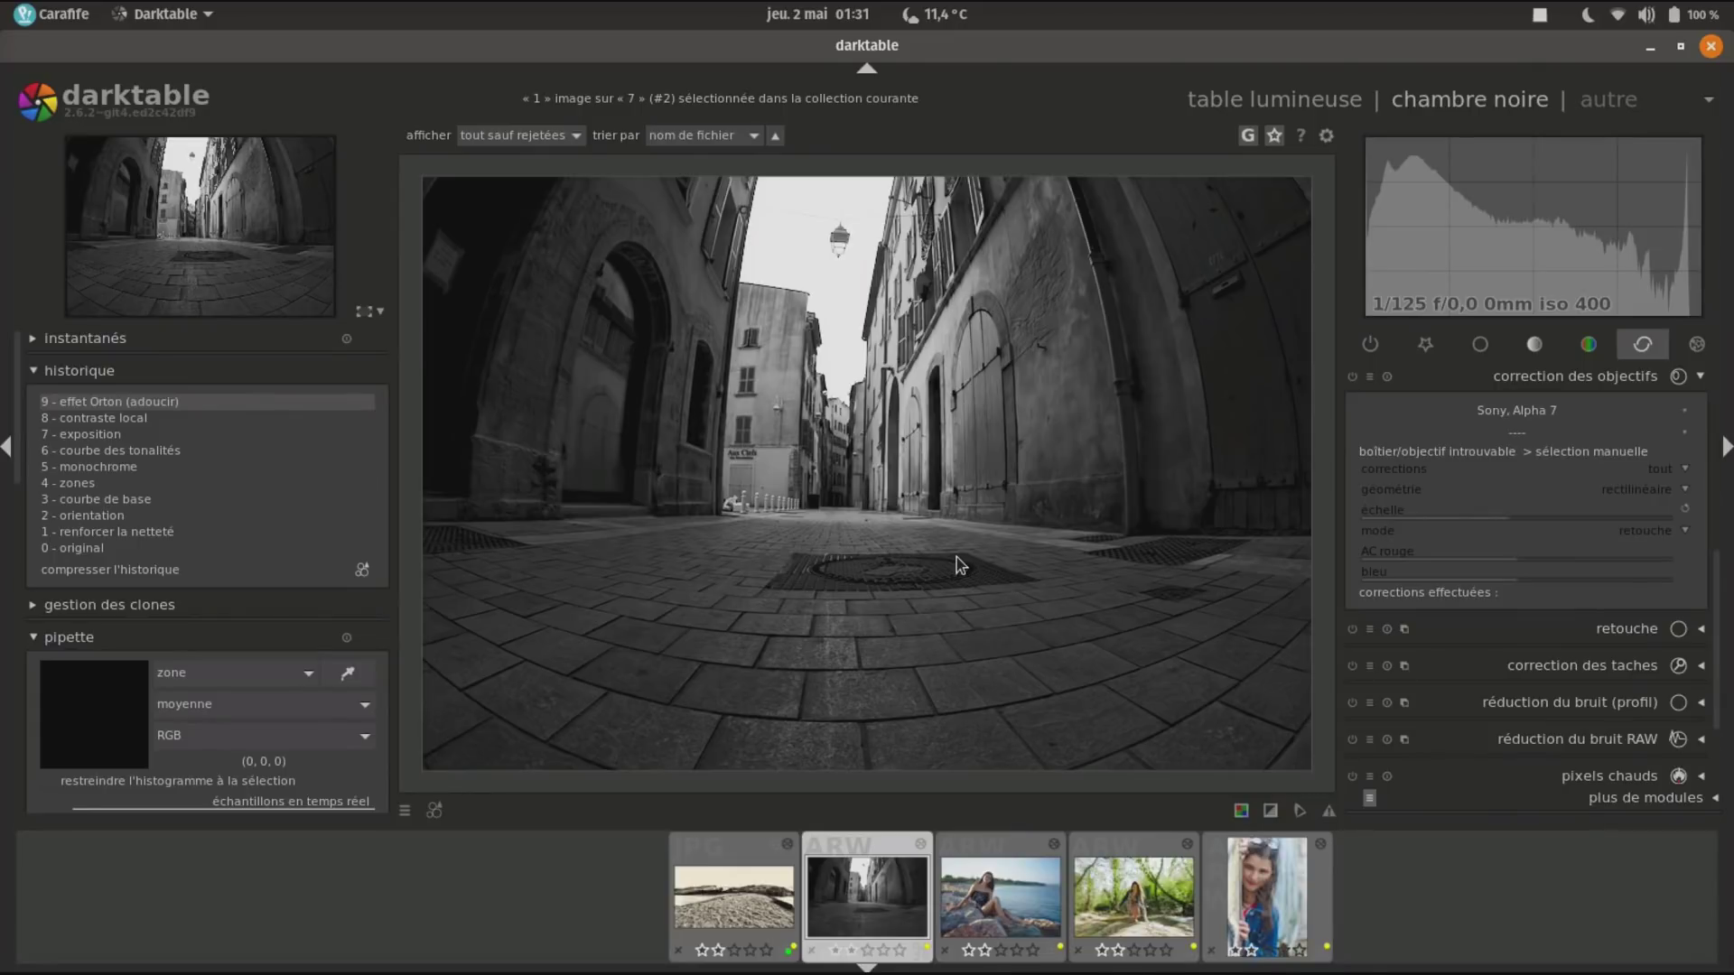
left_click(1585, 435)
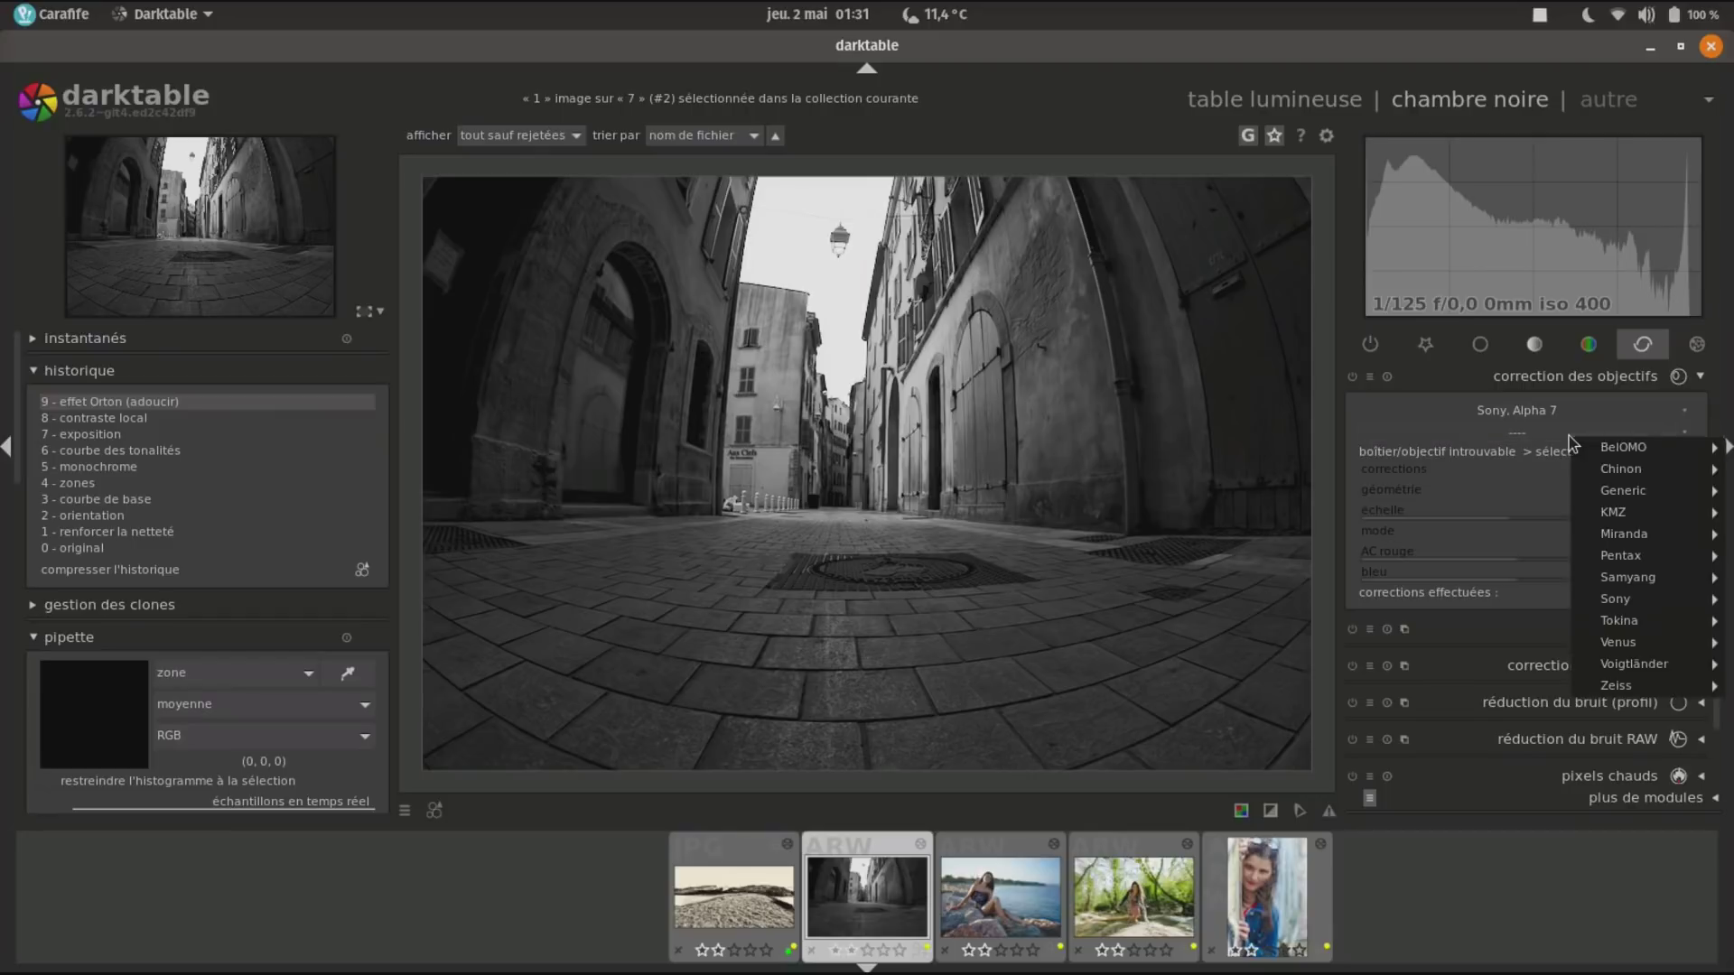
mouse_move(1617, 512)
left_click(1472, 514)
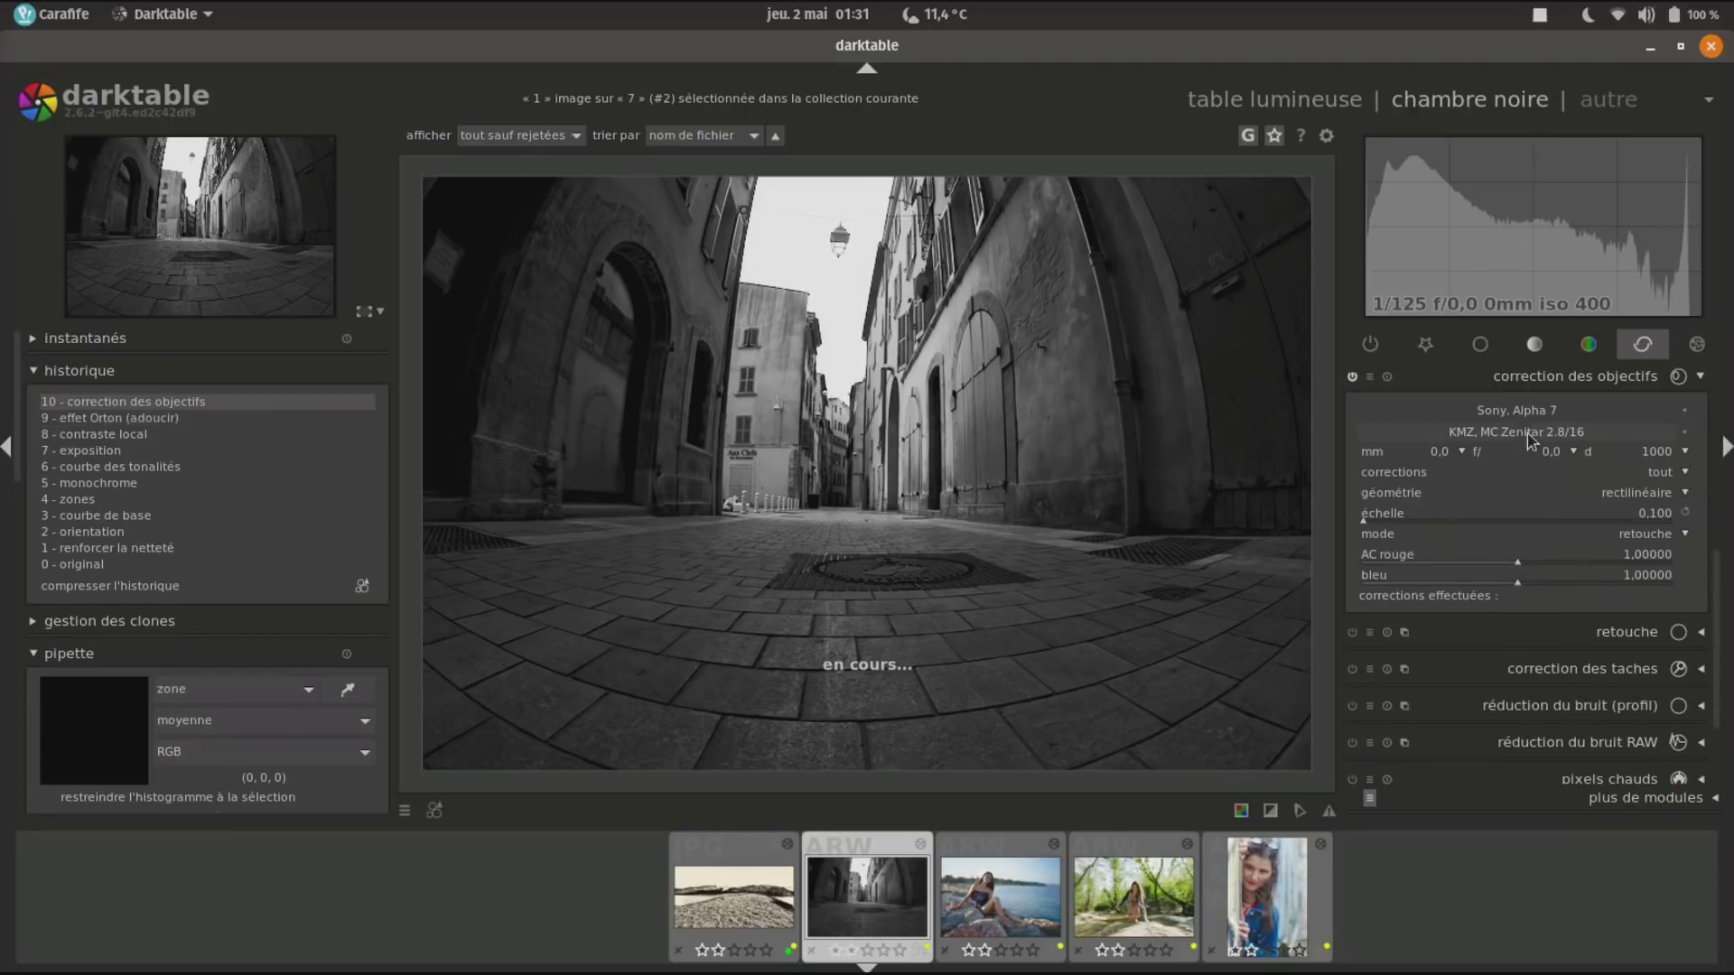
left_click(1461, 453)
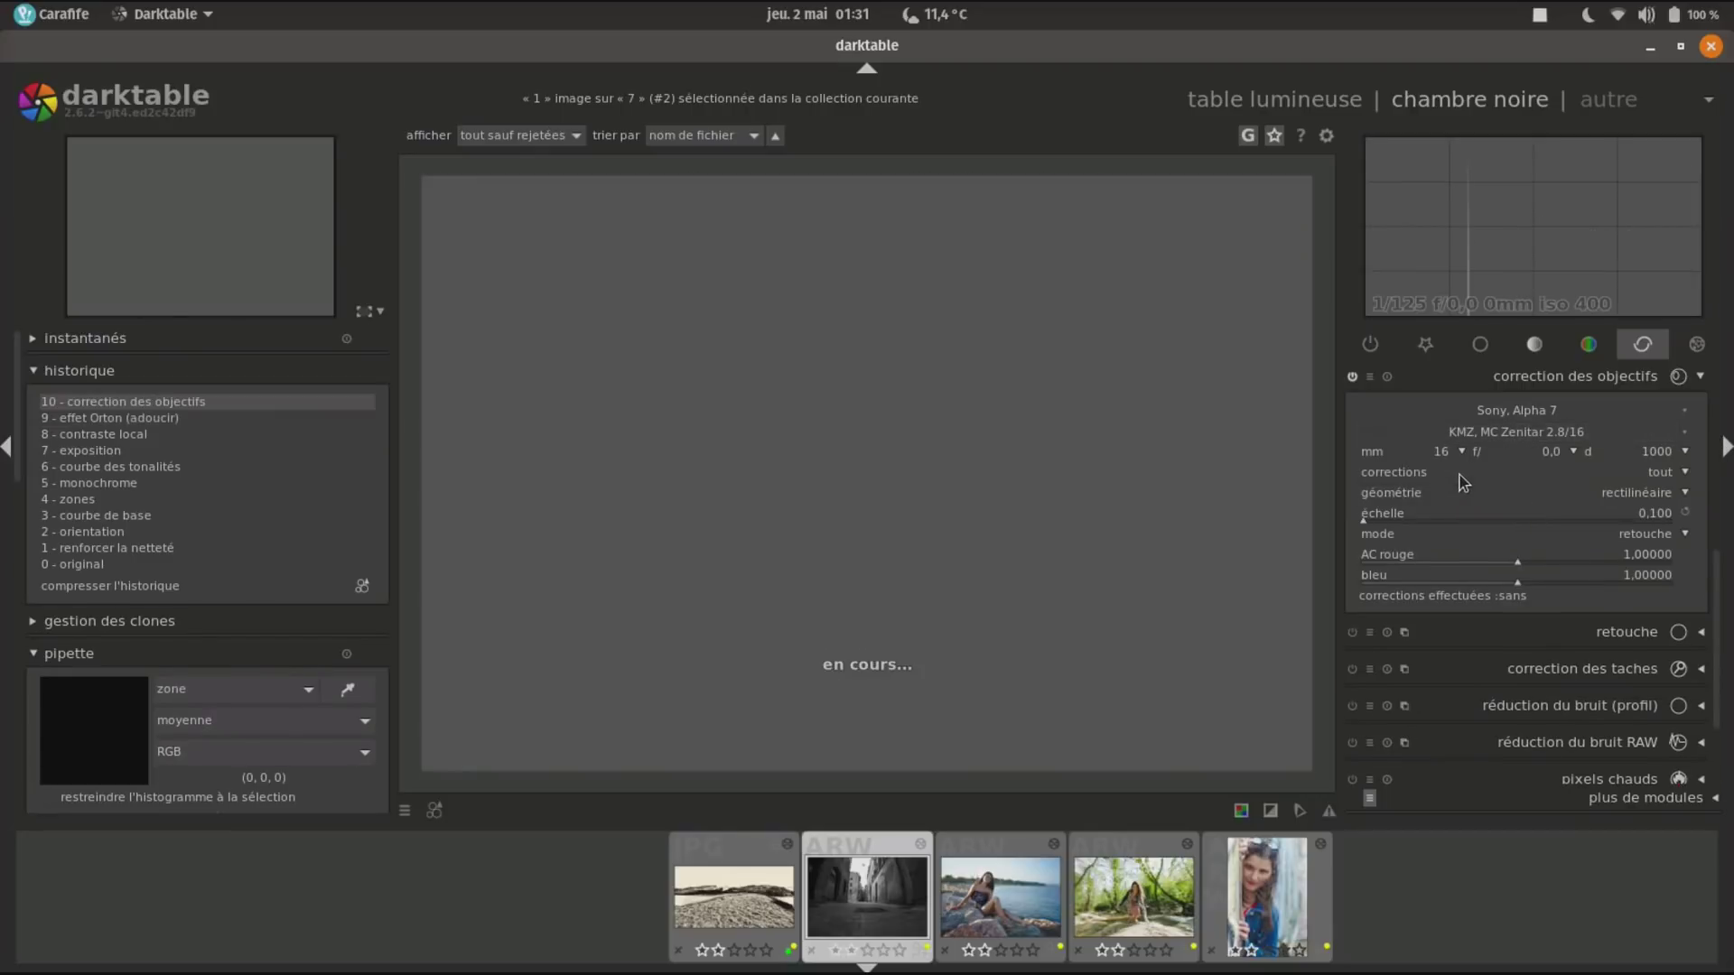
left_click(1457, 473)
Reselect the Zenitar lens to recompute the street photo's scale, and compare the image before and after lens correction.
left_click(1518, 434)
mouse_move(1535, 495)
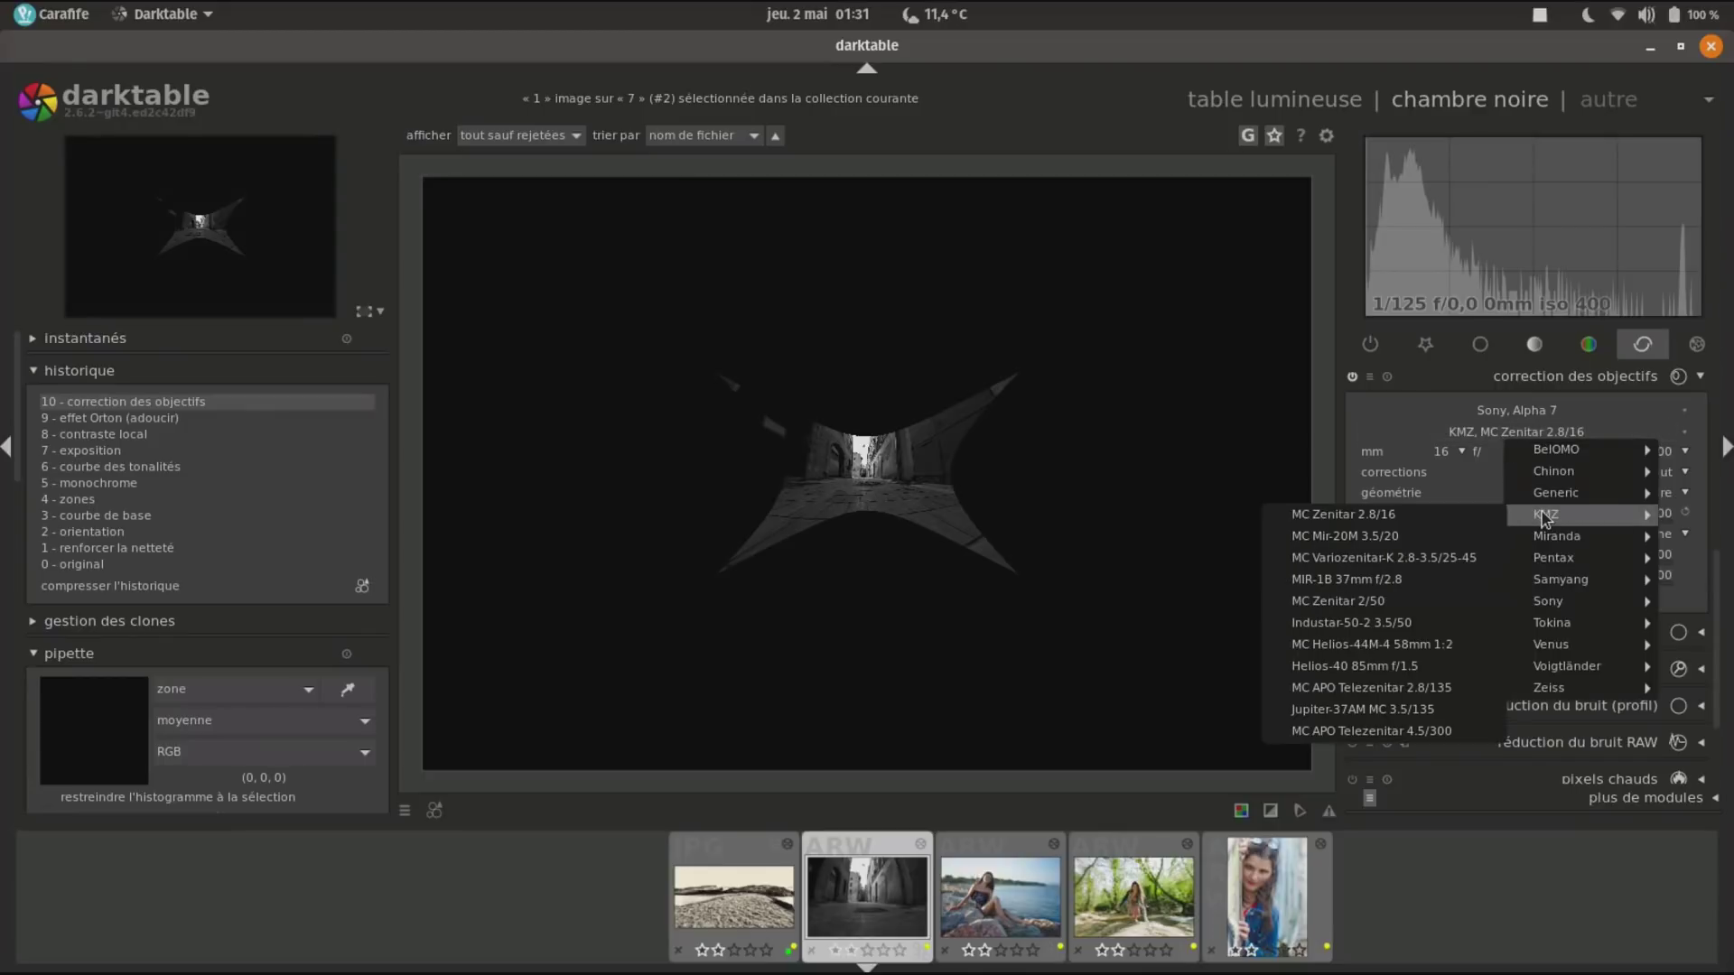
left_click(1442, 517)
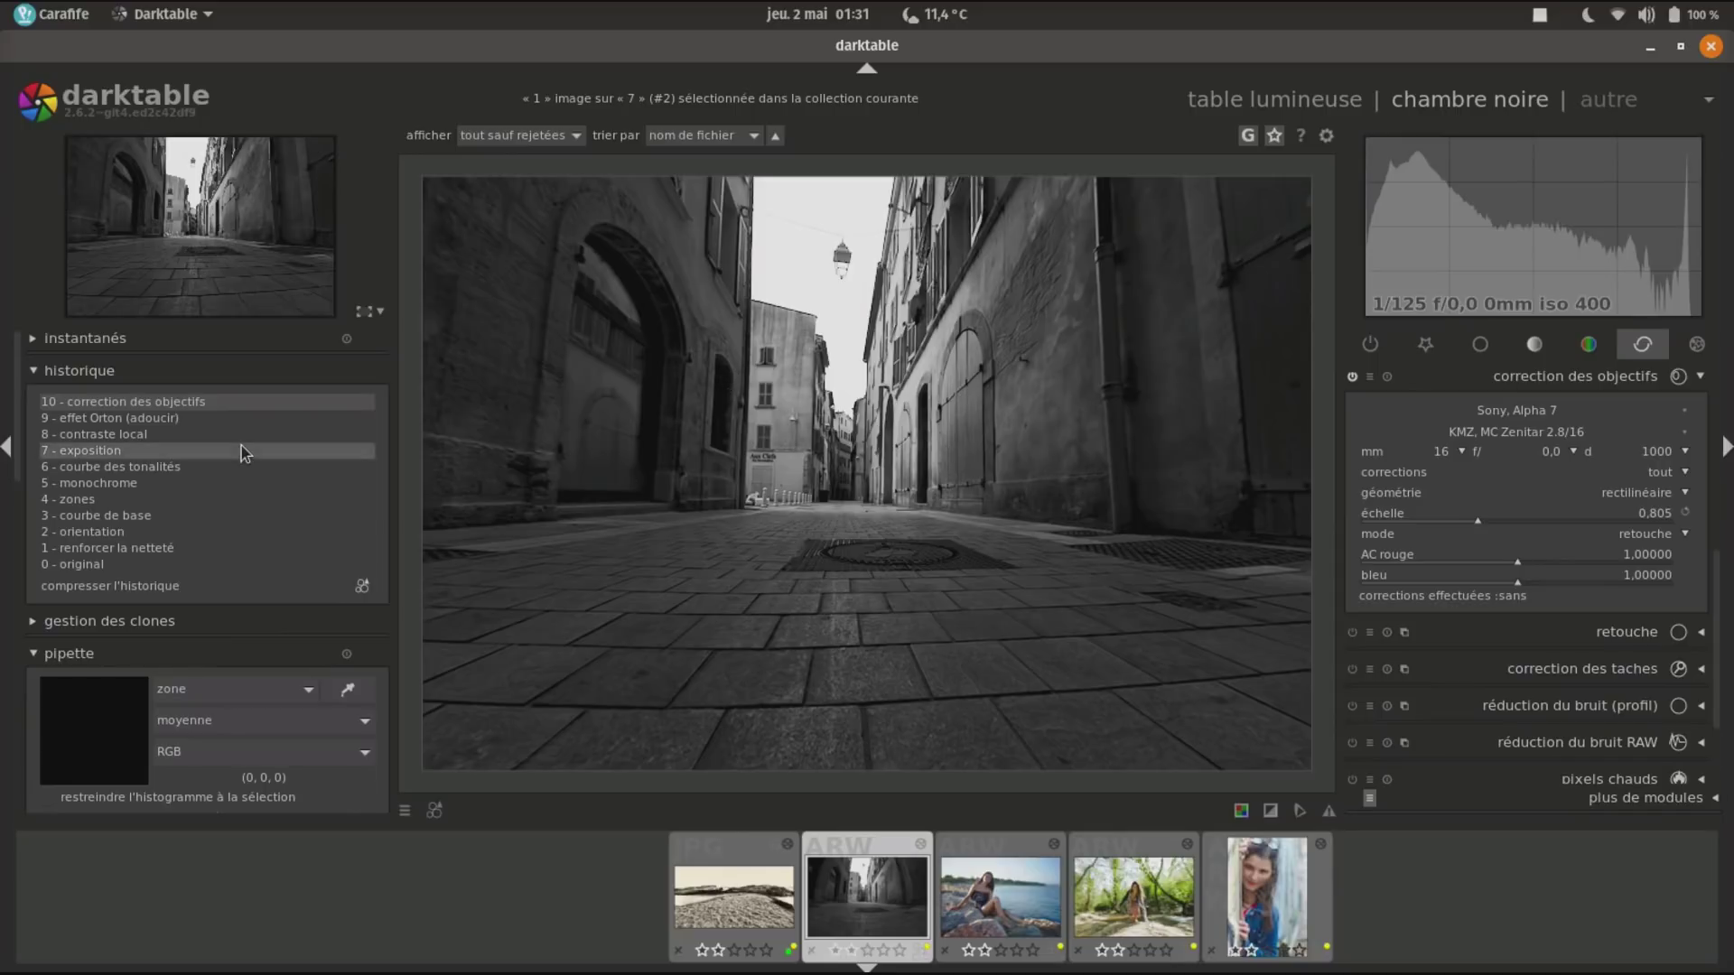
left_click(236, 417)
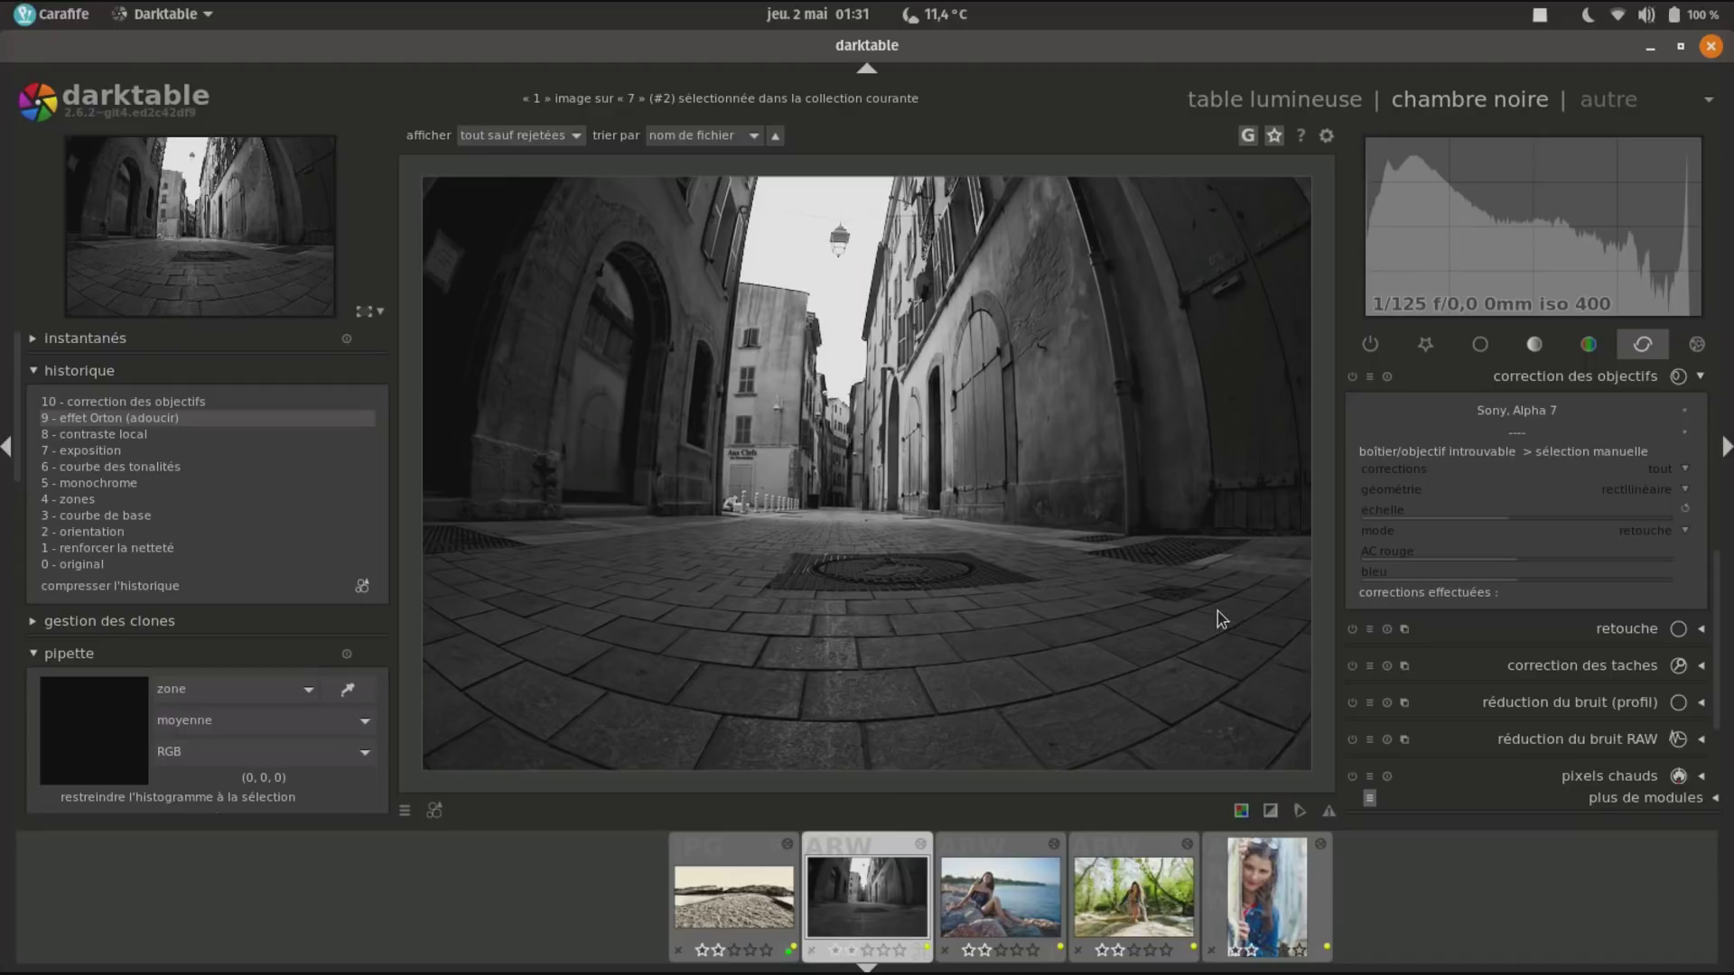
left_click(257, 401)
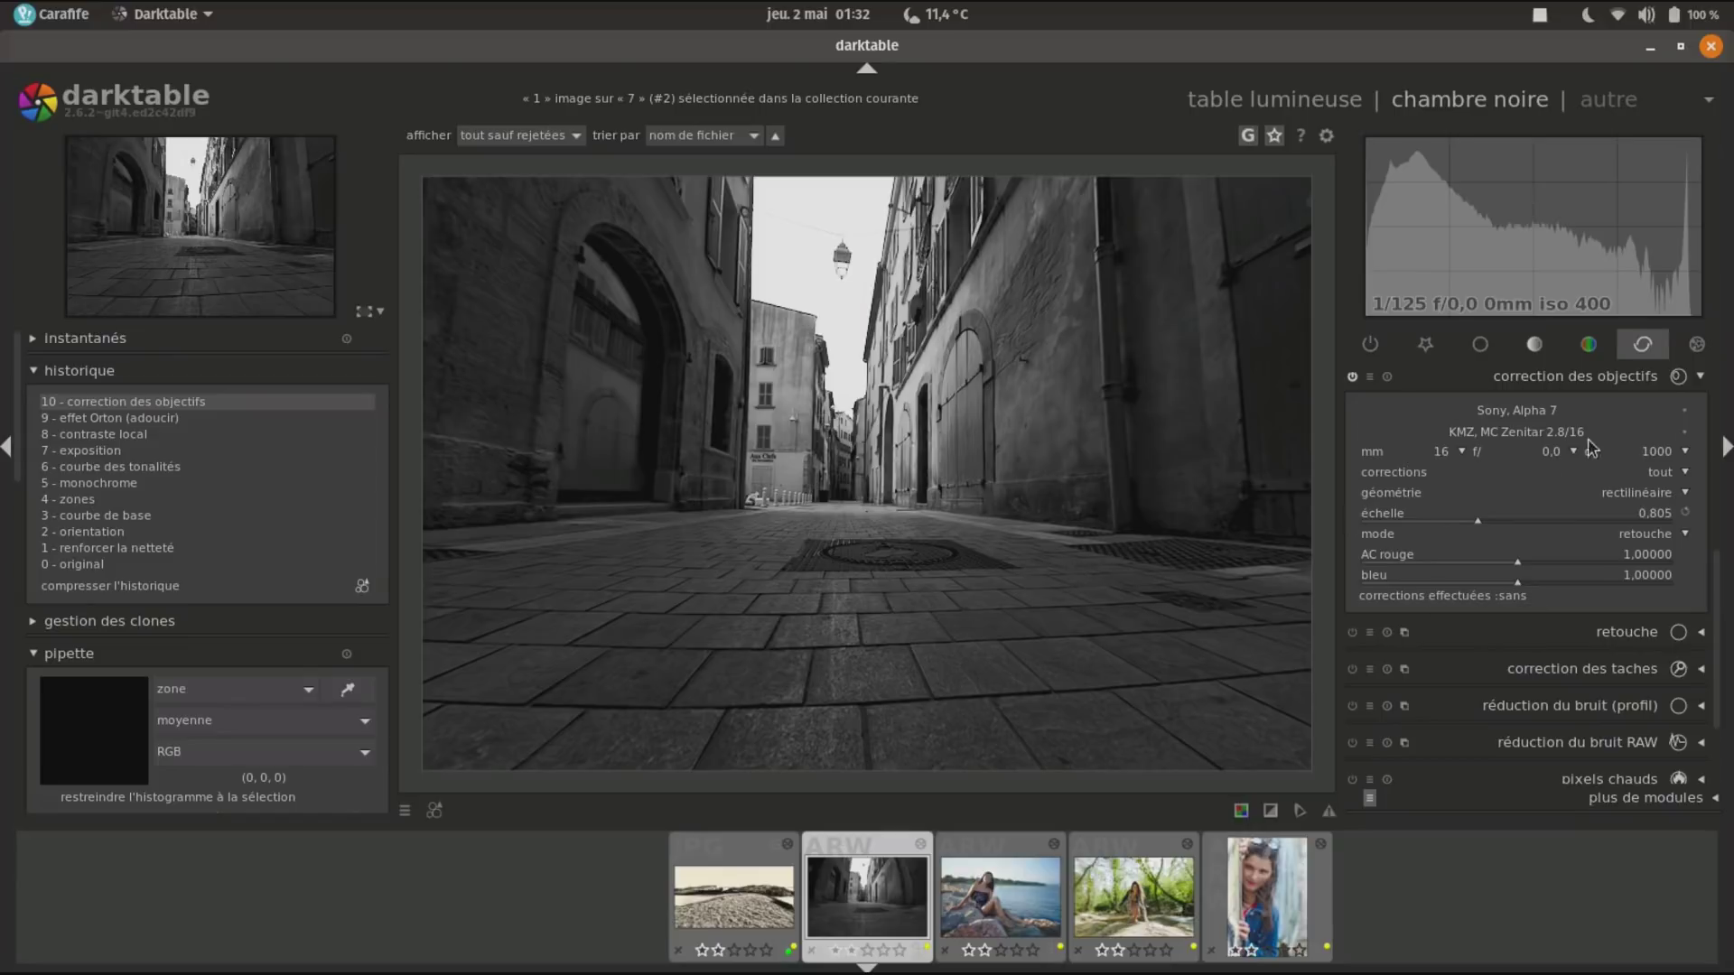
Enable perspective correction (correction de perspective) on the street photo and set its shear (cisaillement) to 0.006.
left_click(1590, 378)
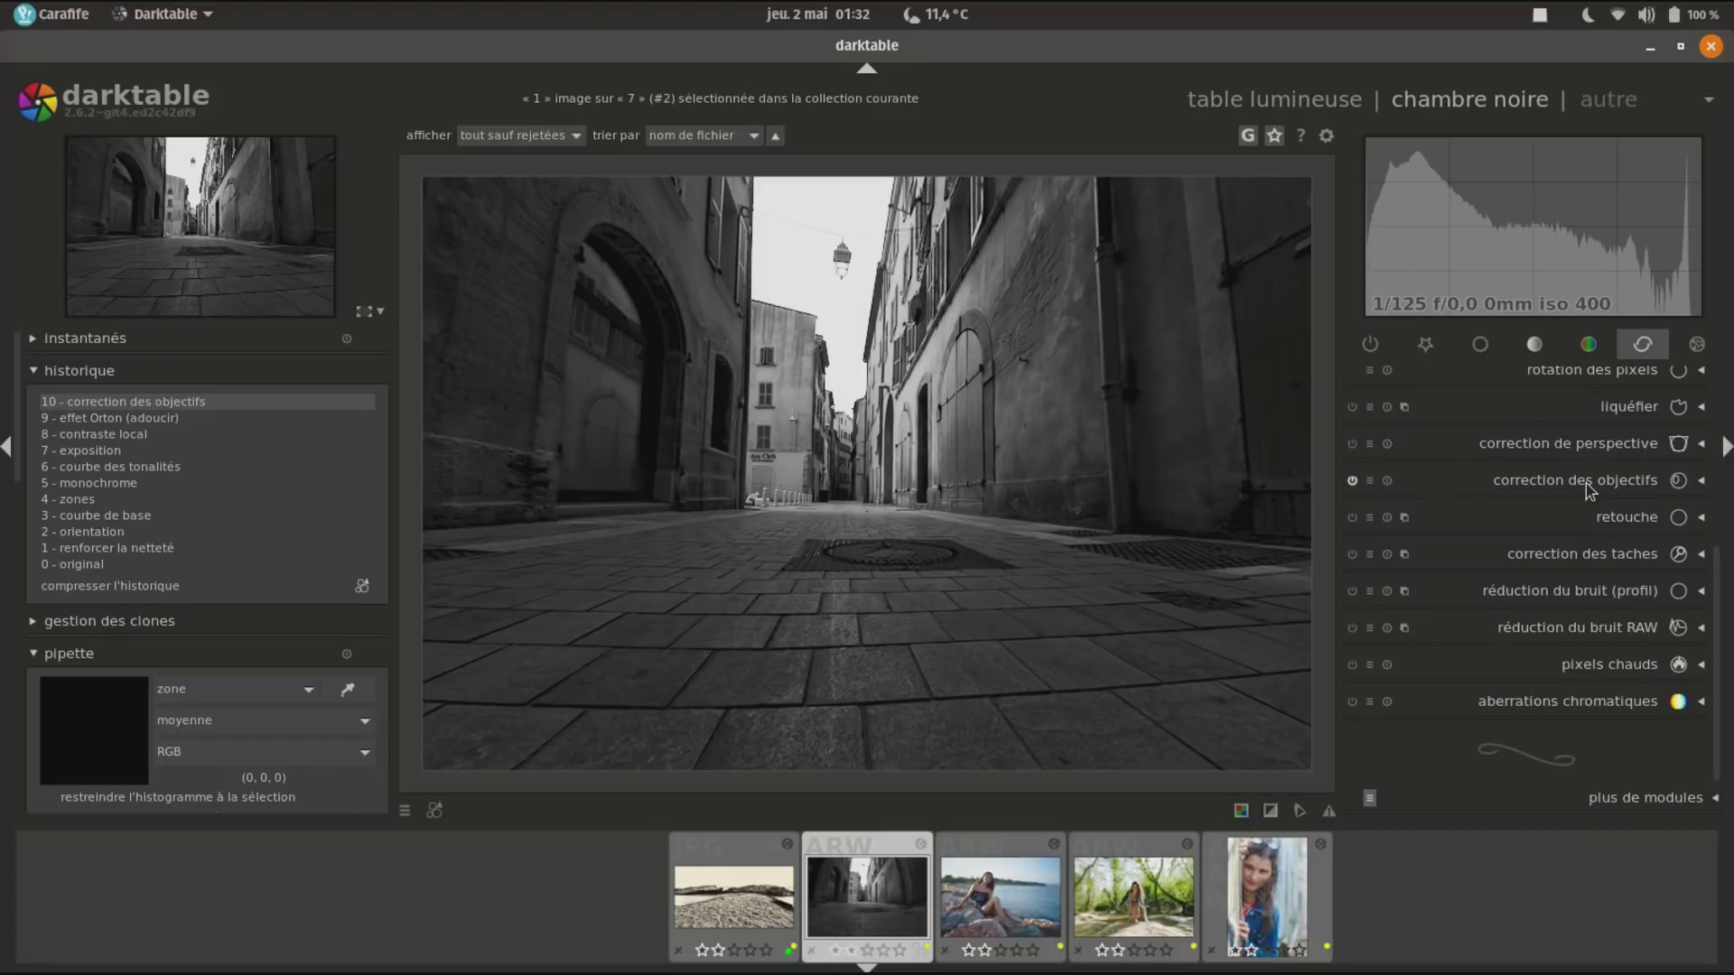
left_click(1591, 447)
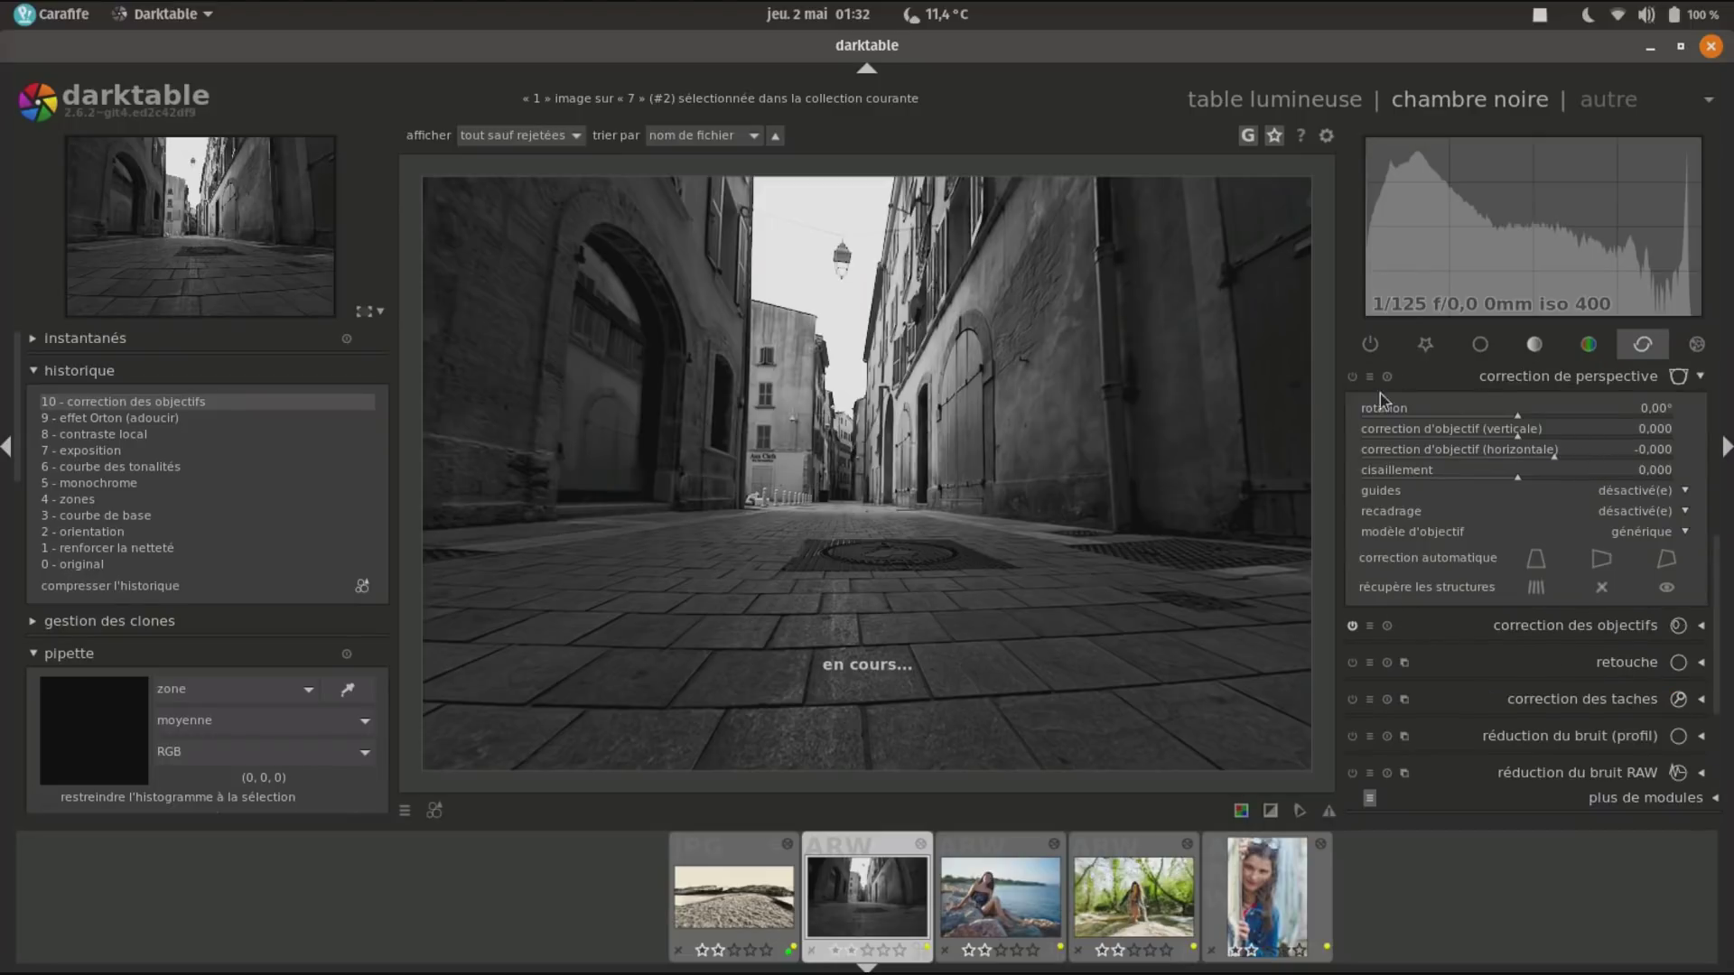
left_click(1353, 376)
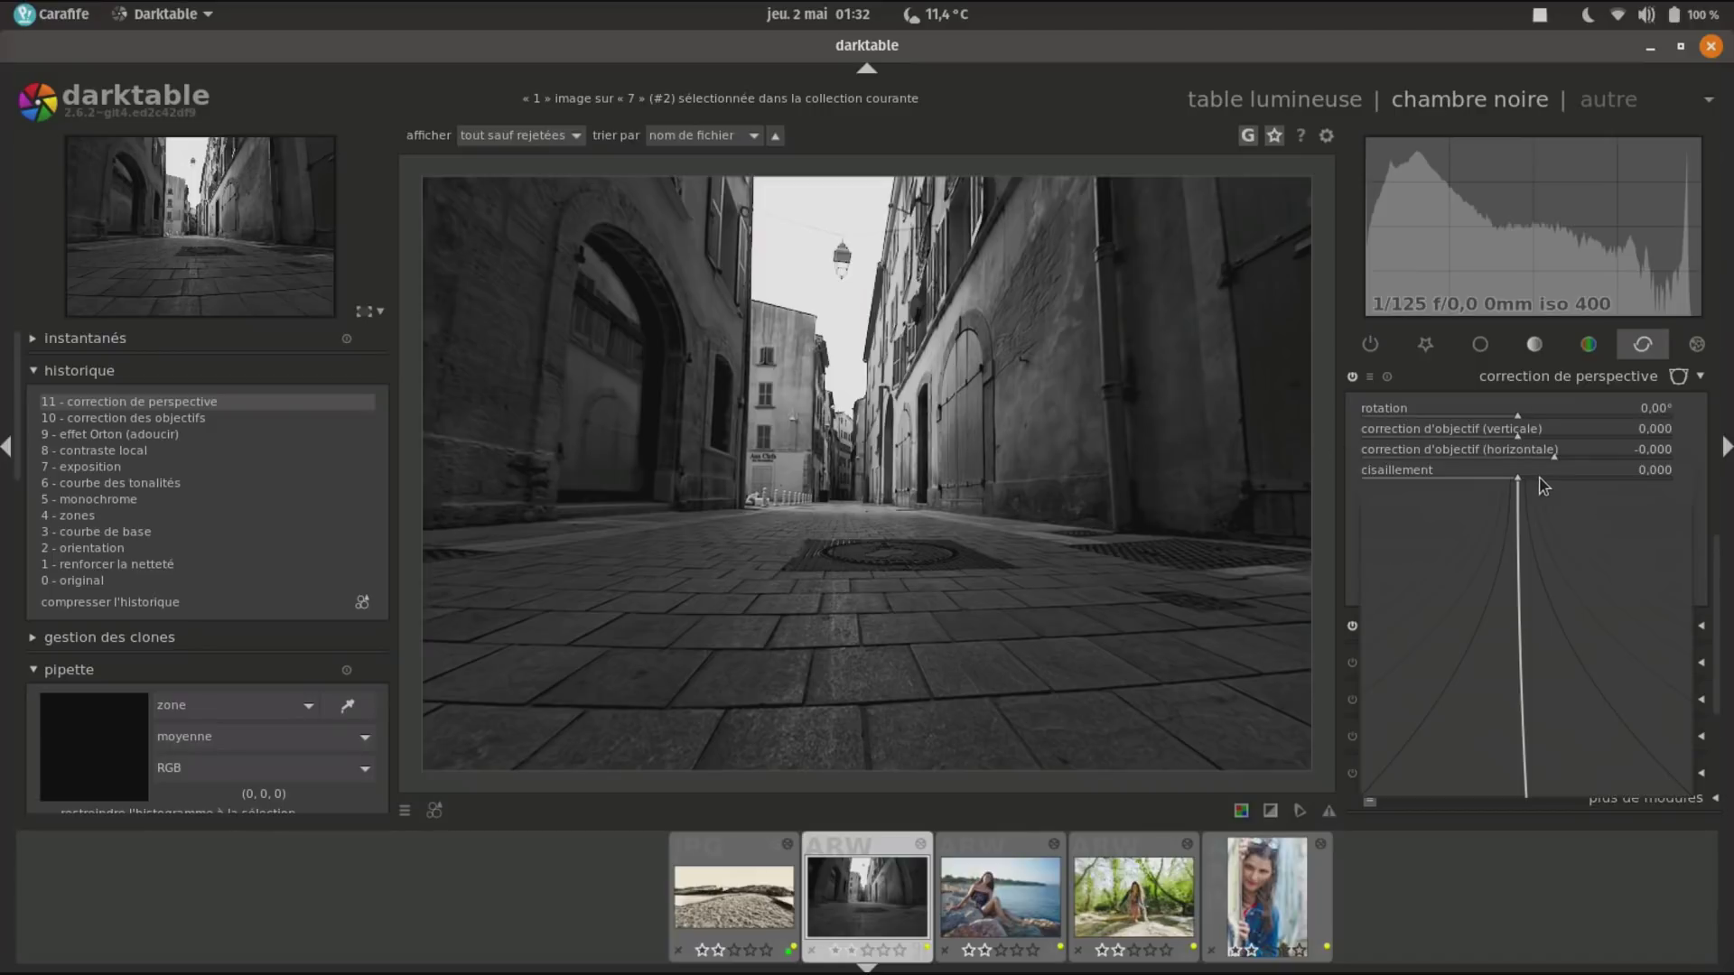
right_click(1540, 485)
type("0.006")
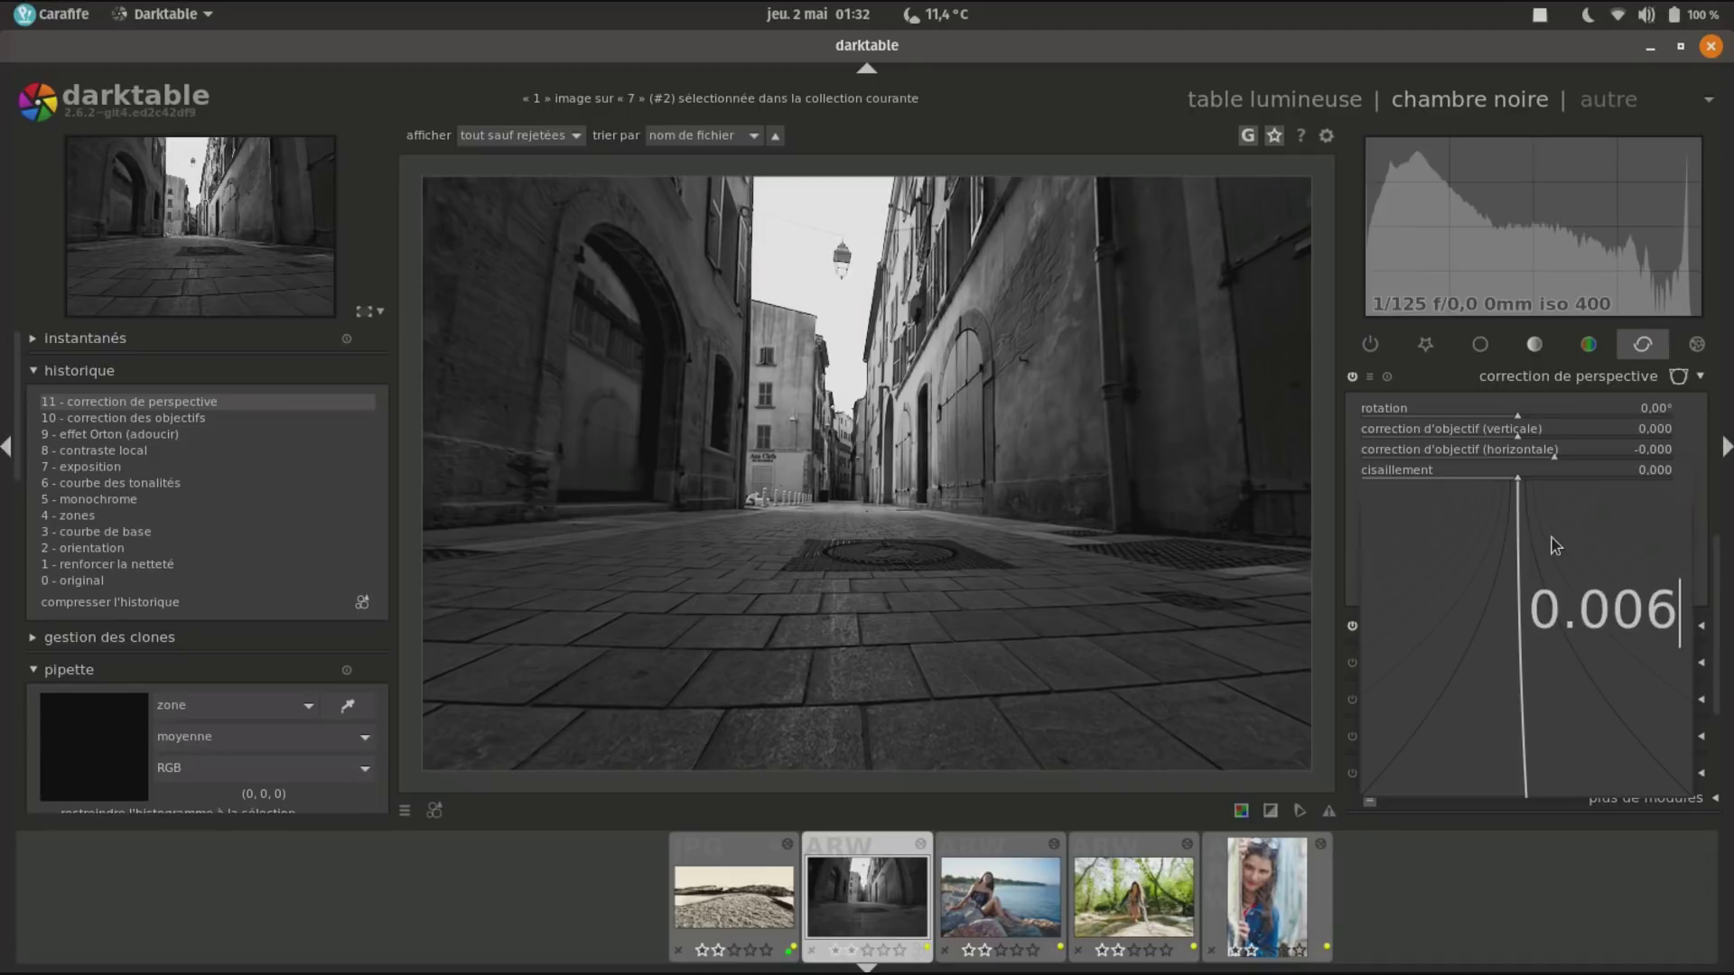
key("Return")
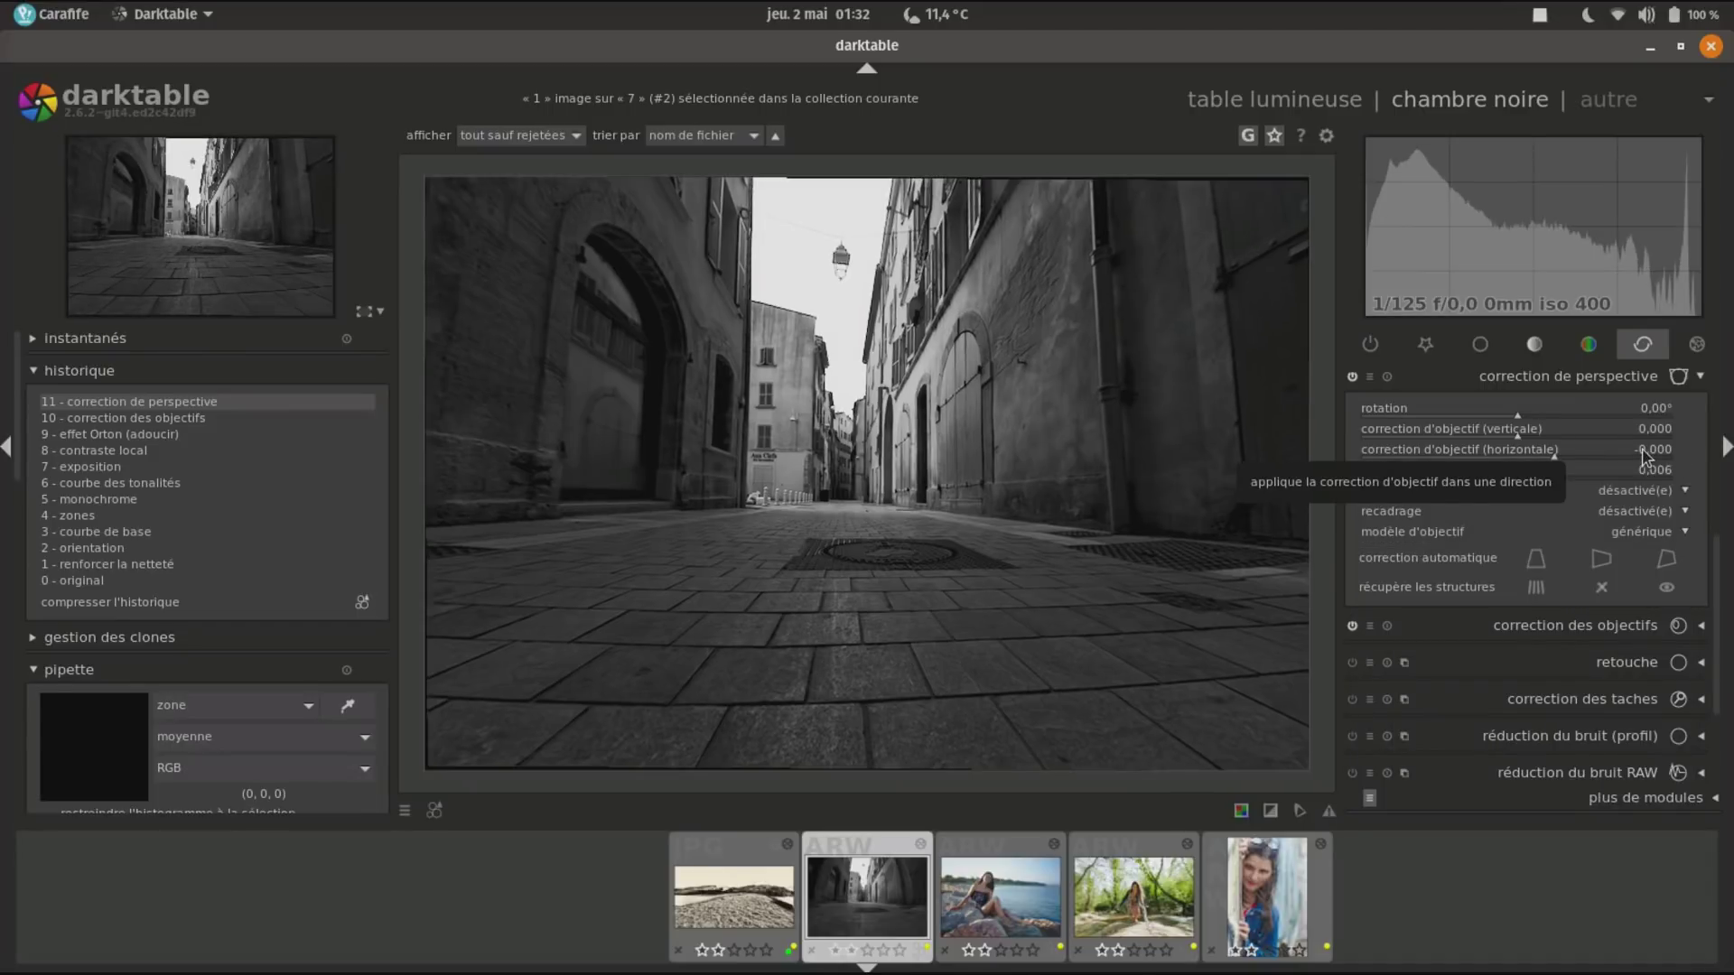
Set the street photo's horizontal lens shift (correction d'objectif horizontale) to 0.060 and its vertical lens shift to 0.080.
right_click(1590, 459)
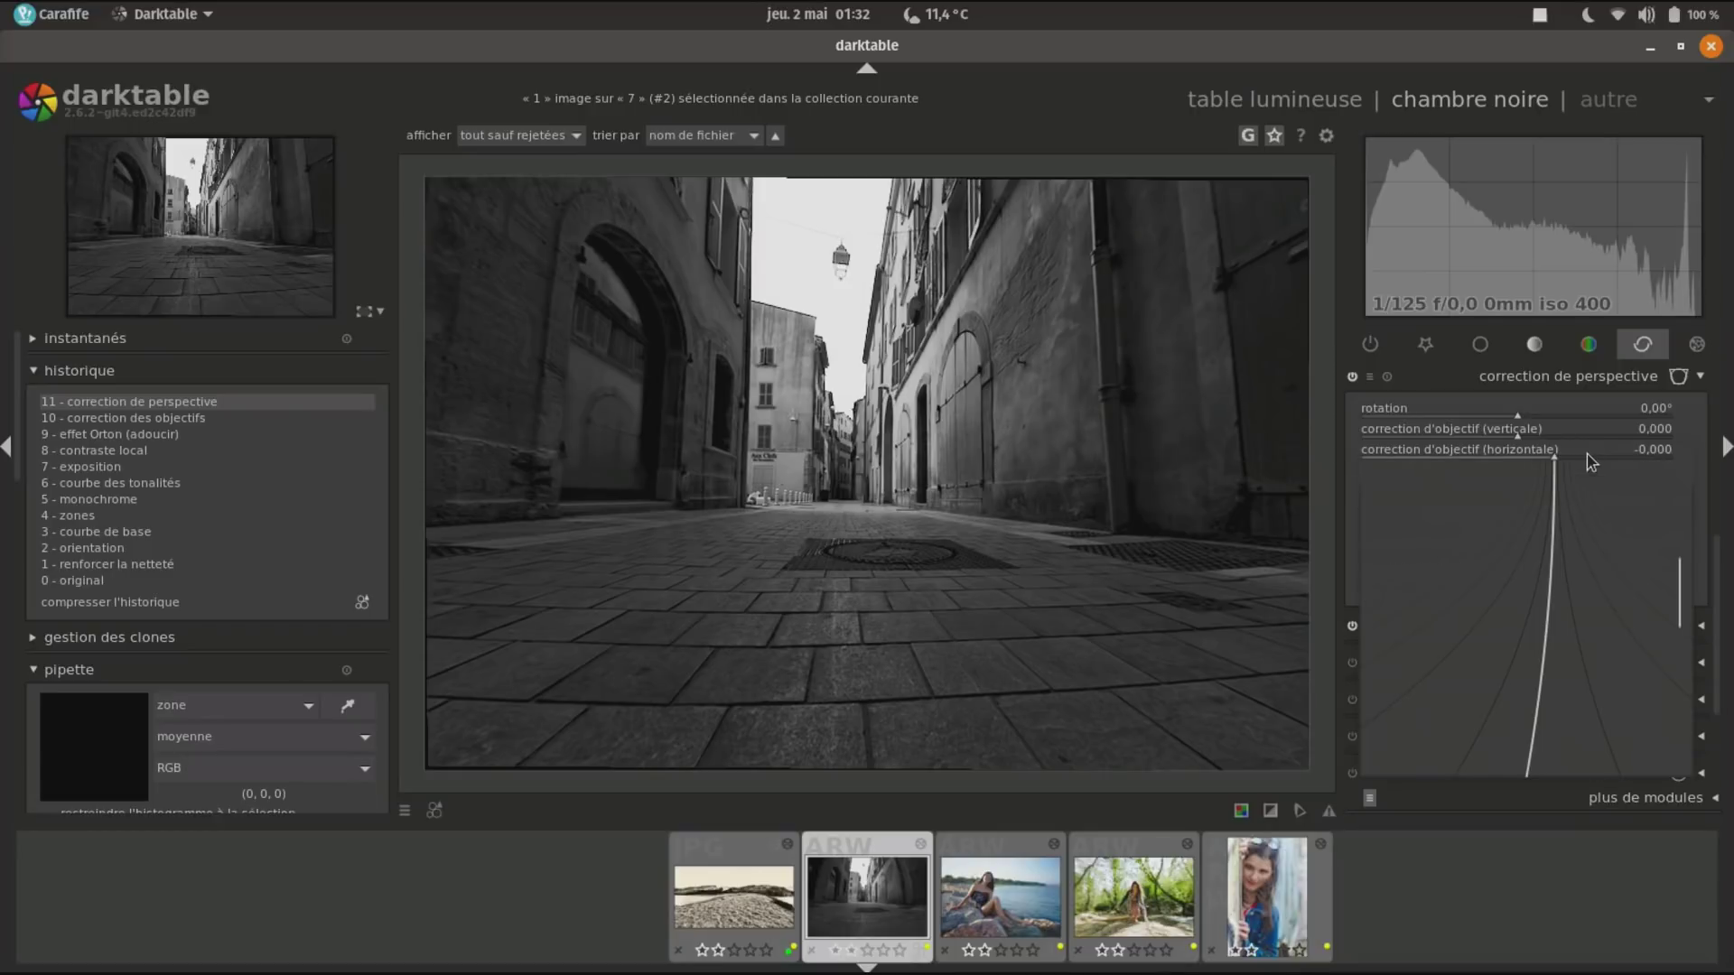
type("0.060")
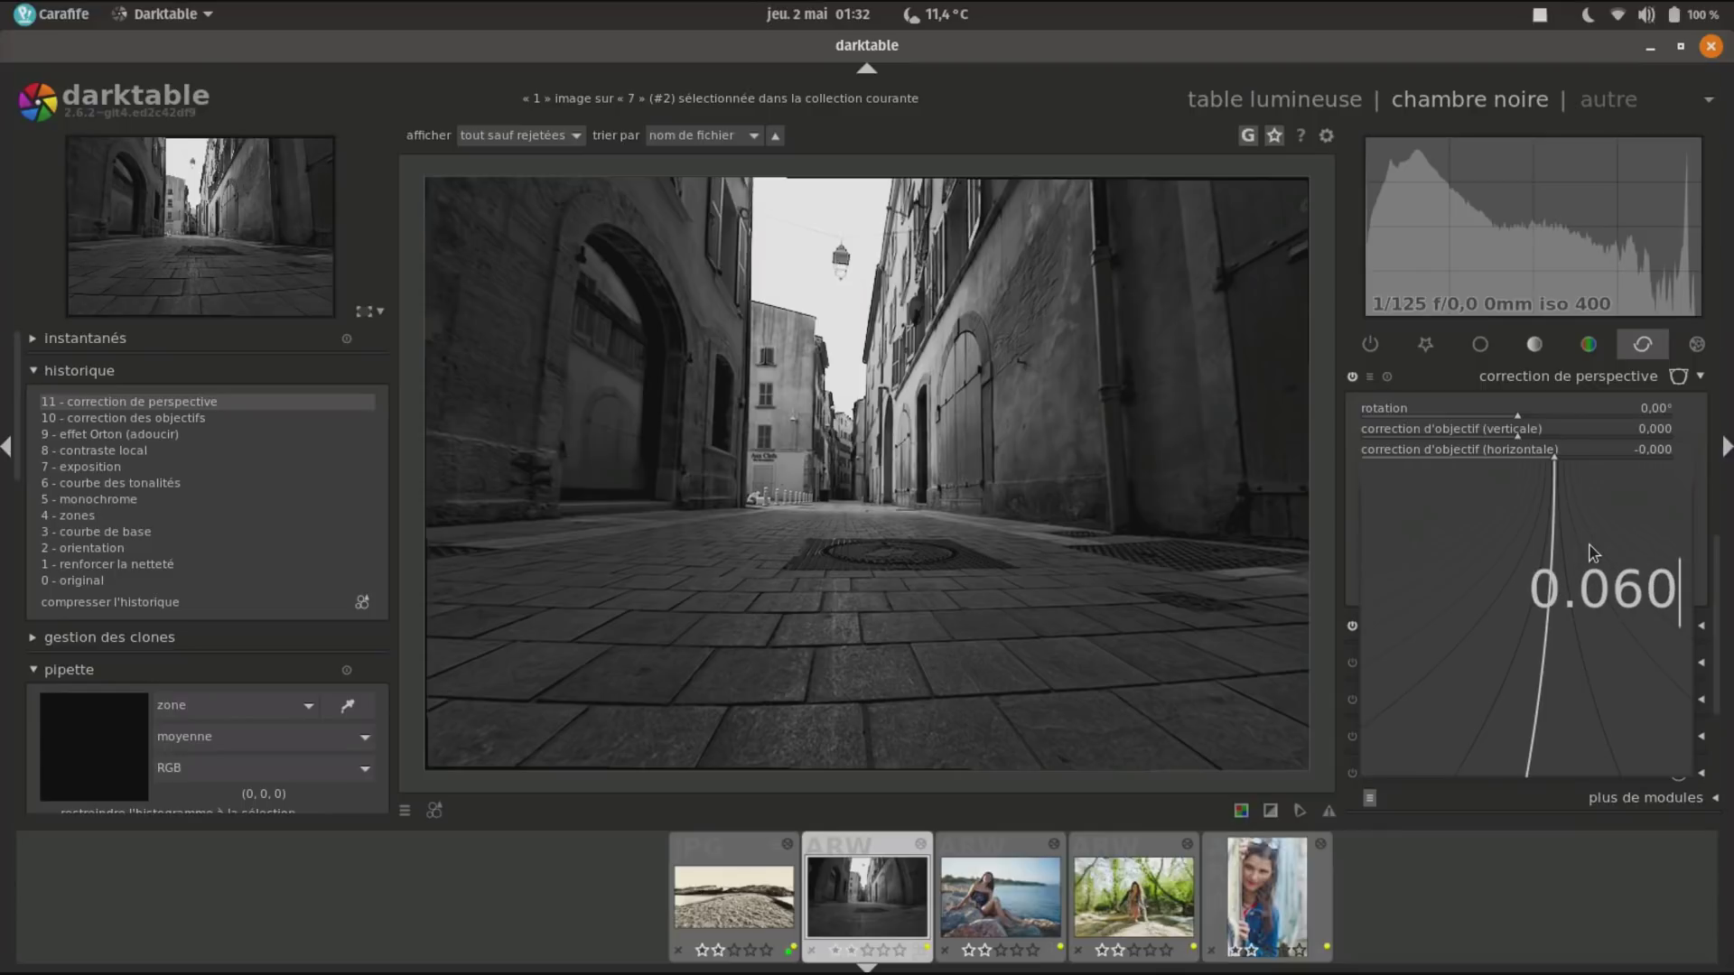
key("Return")
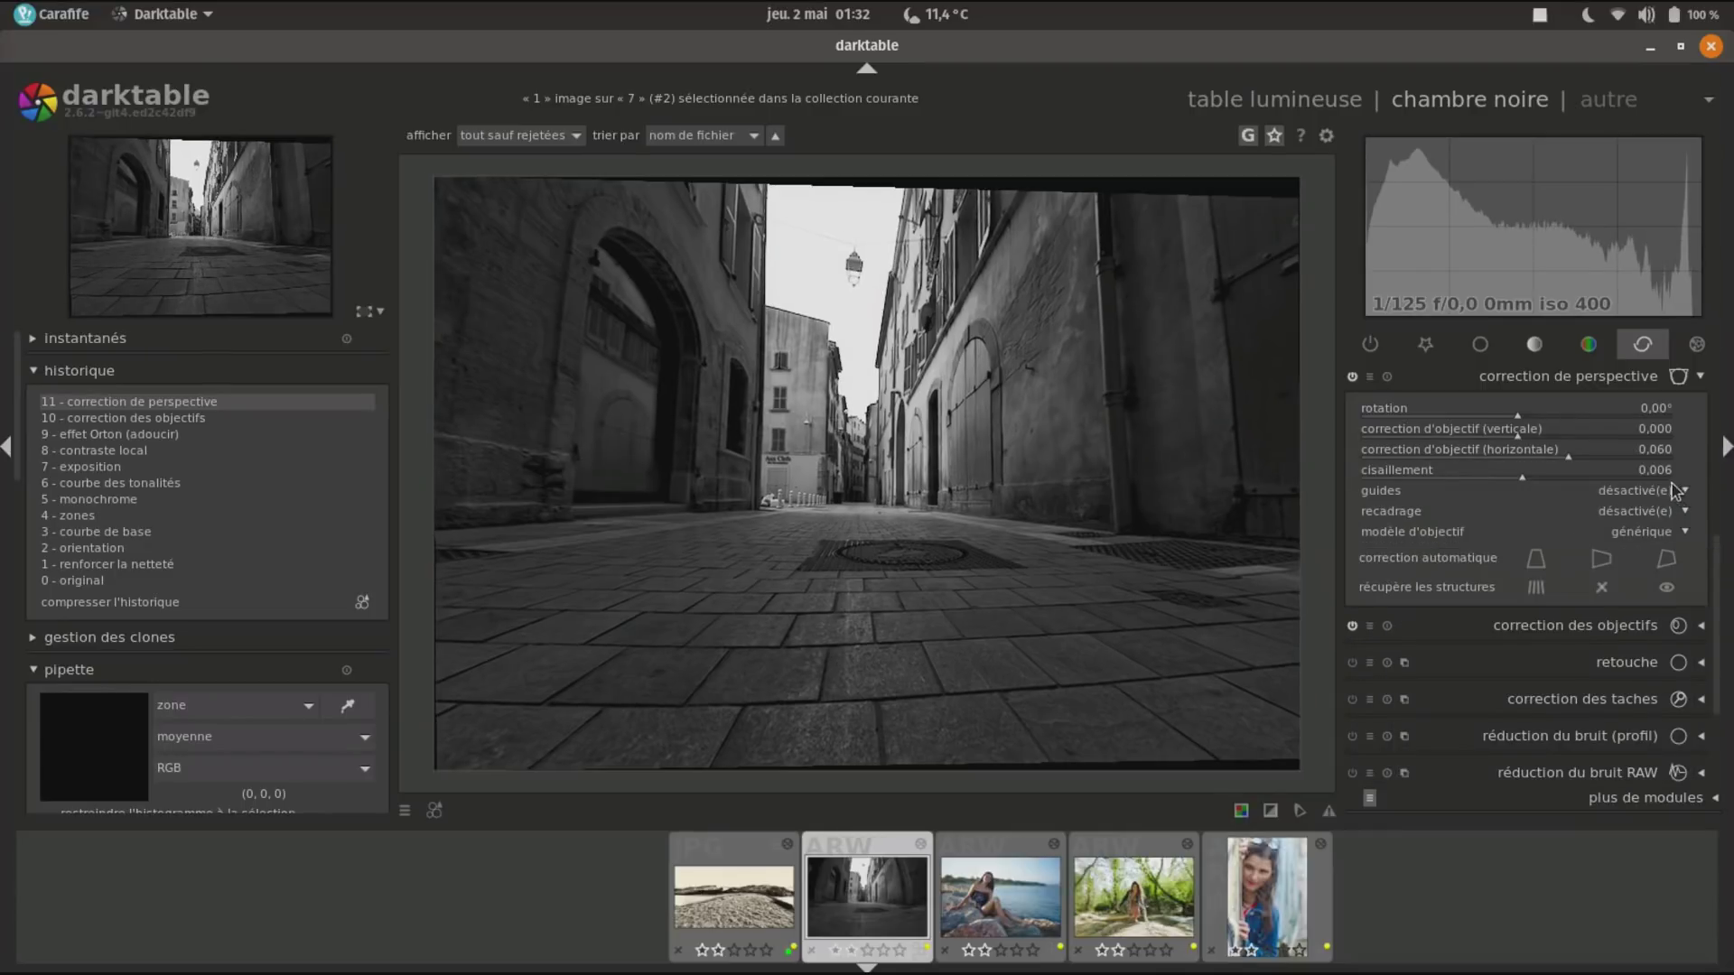
right_click(1669, 436)
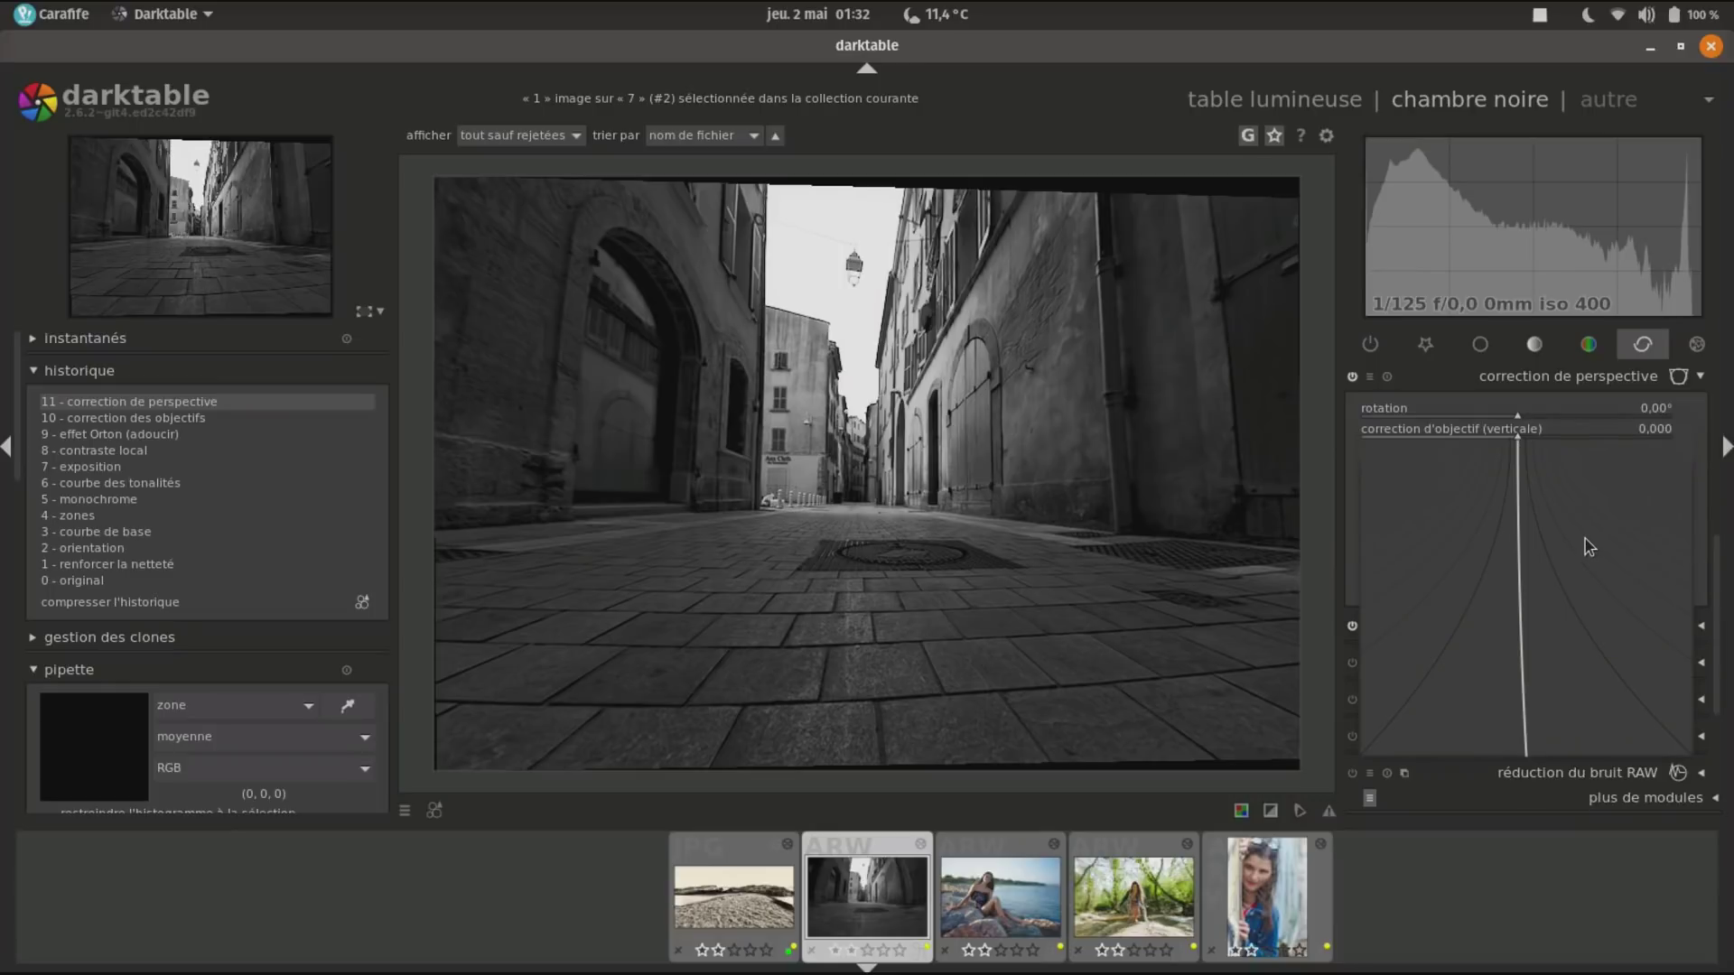
type("0.080")
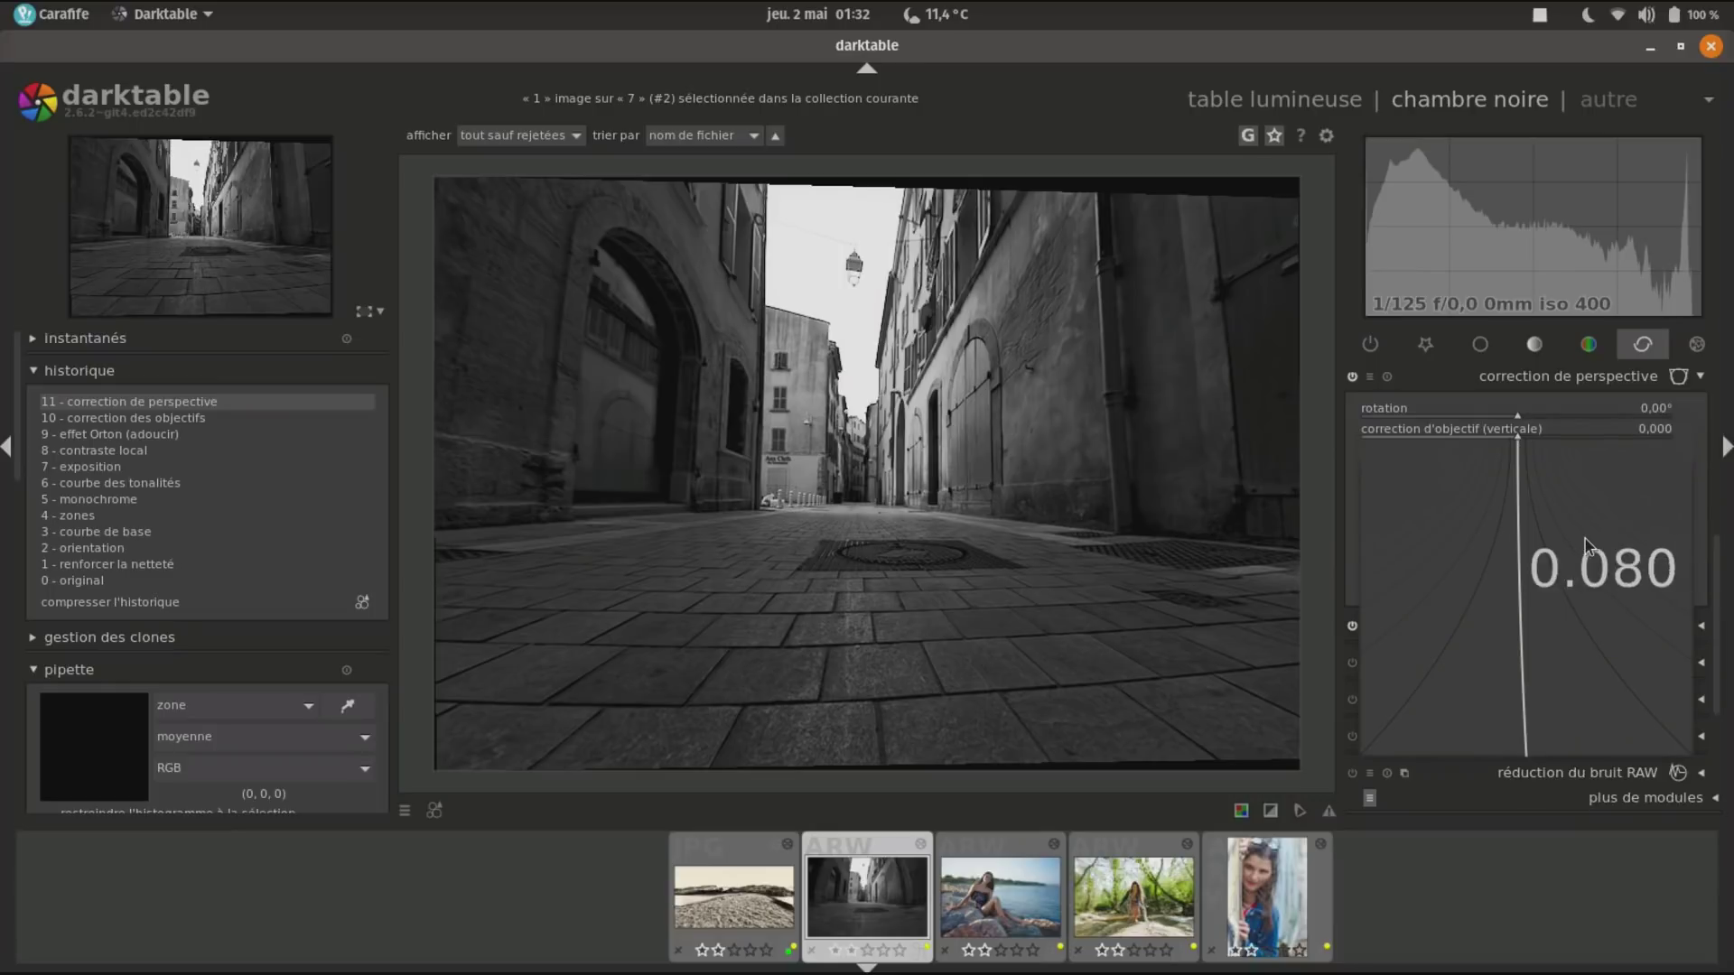
key("Return")
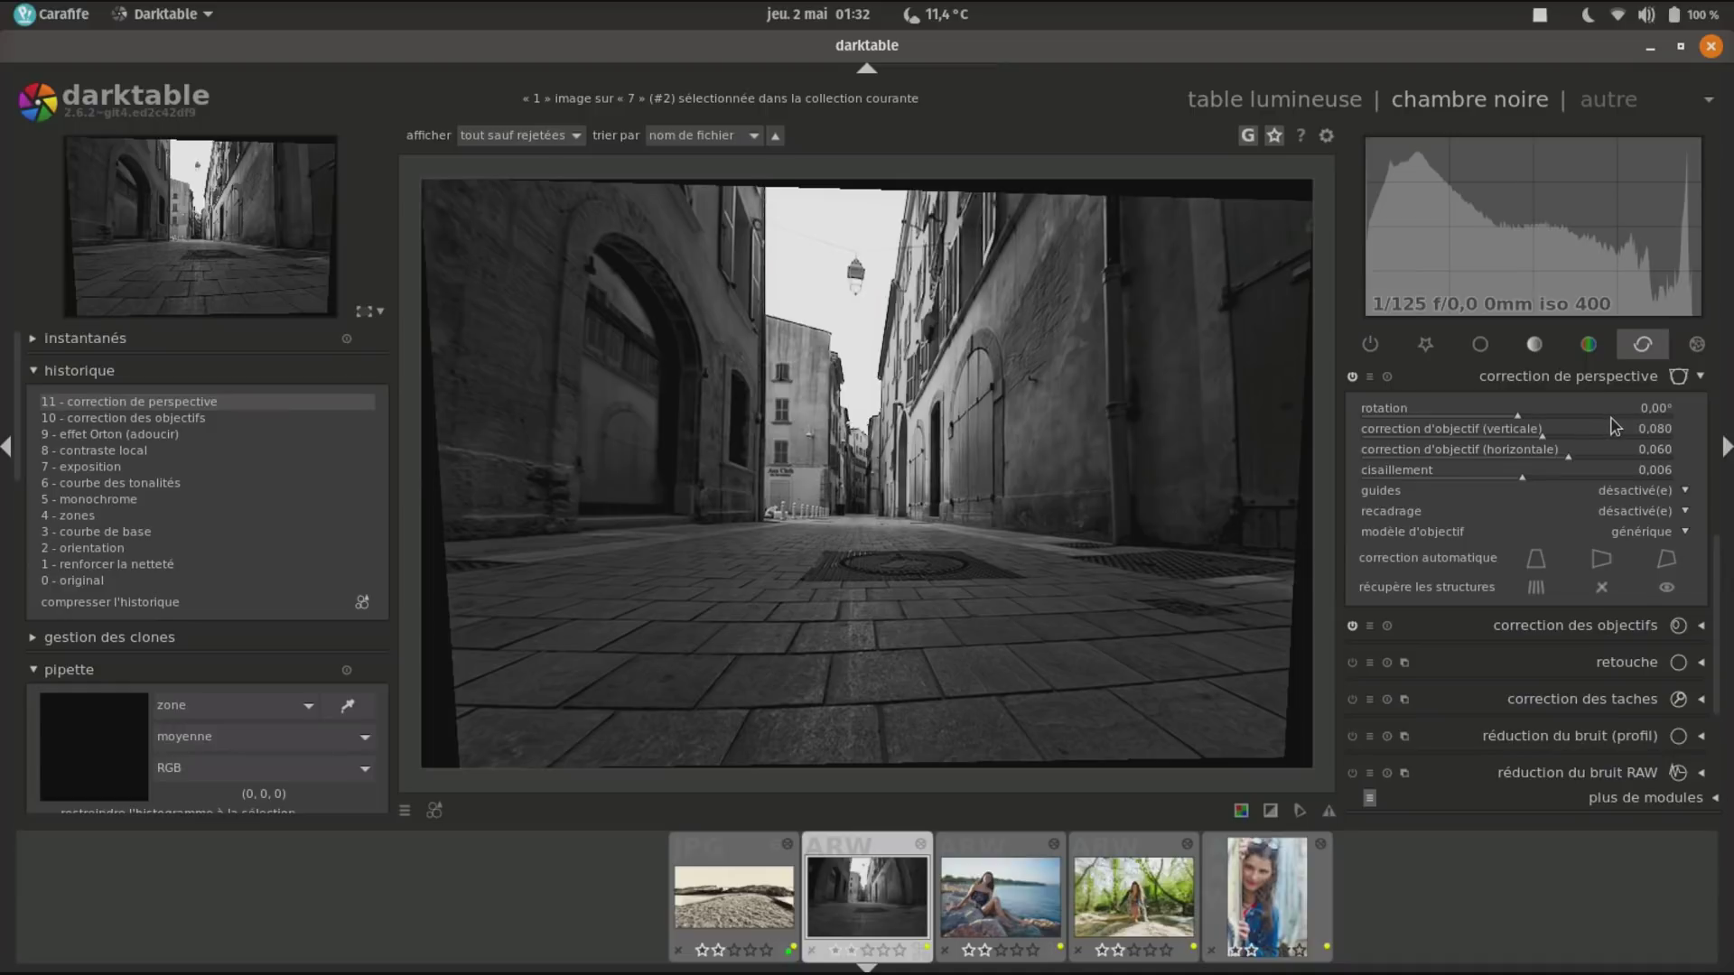
Set the perspective correction's rotation to 0.15° on the street photo.
right_click(1615, 426)
right_click(1618, 417)
right_click(1618, 417)
type("0.15")
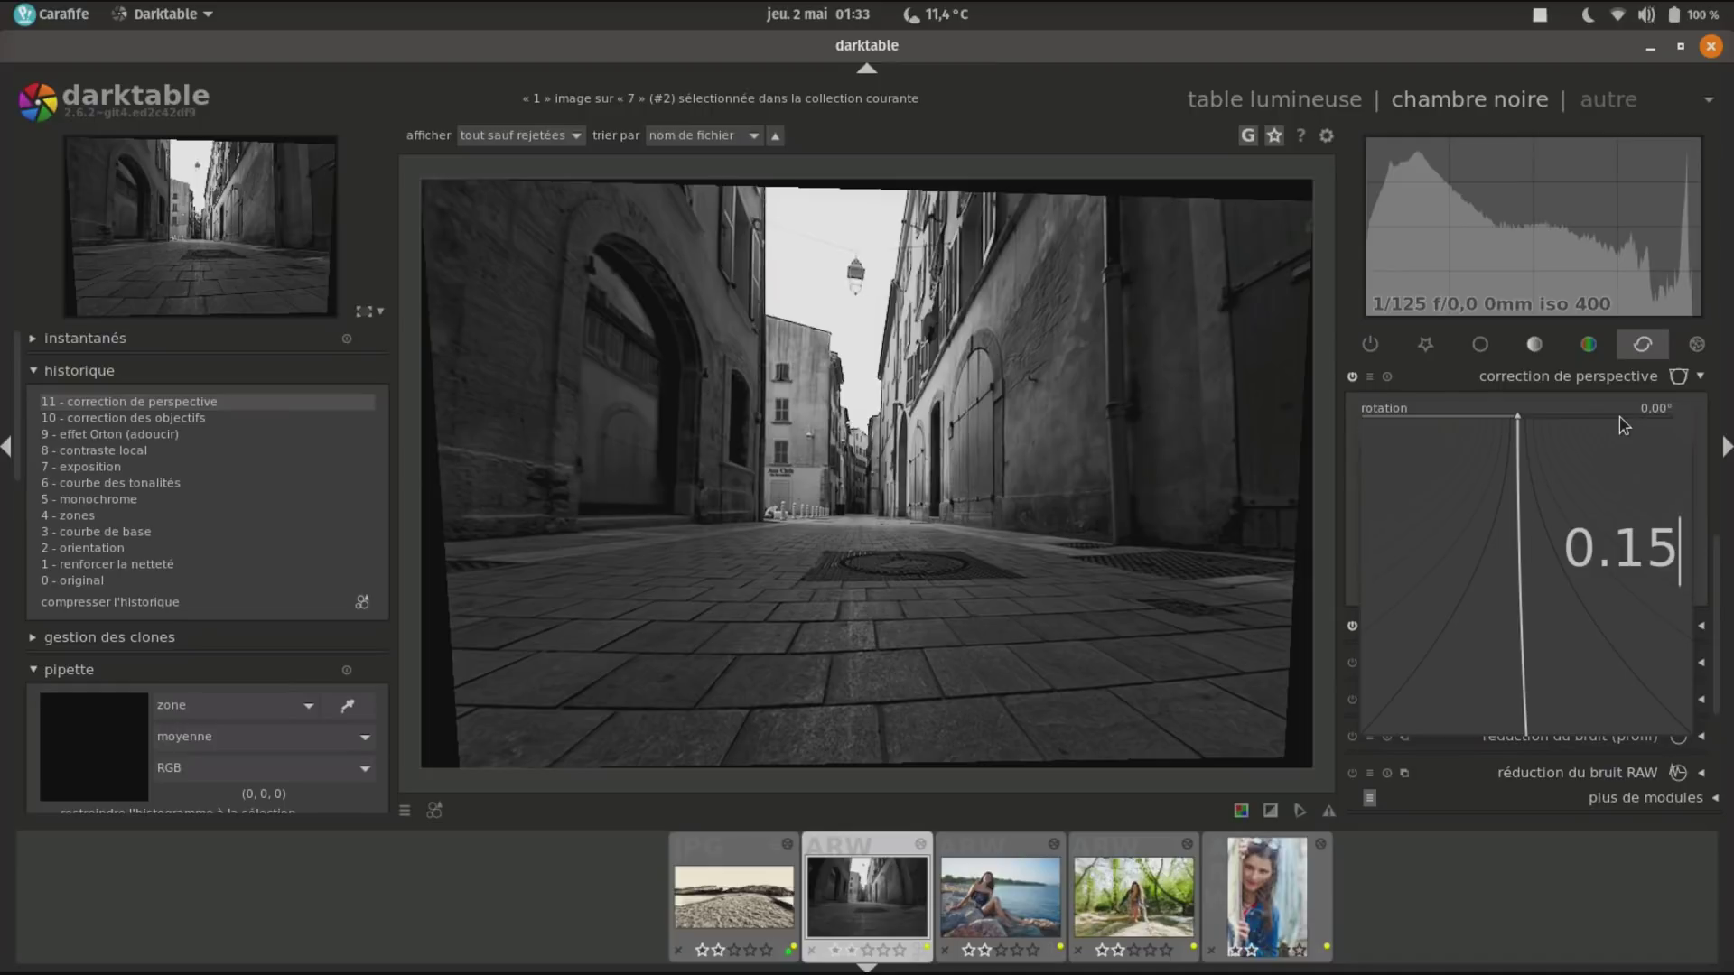
key("Return")
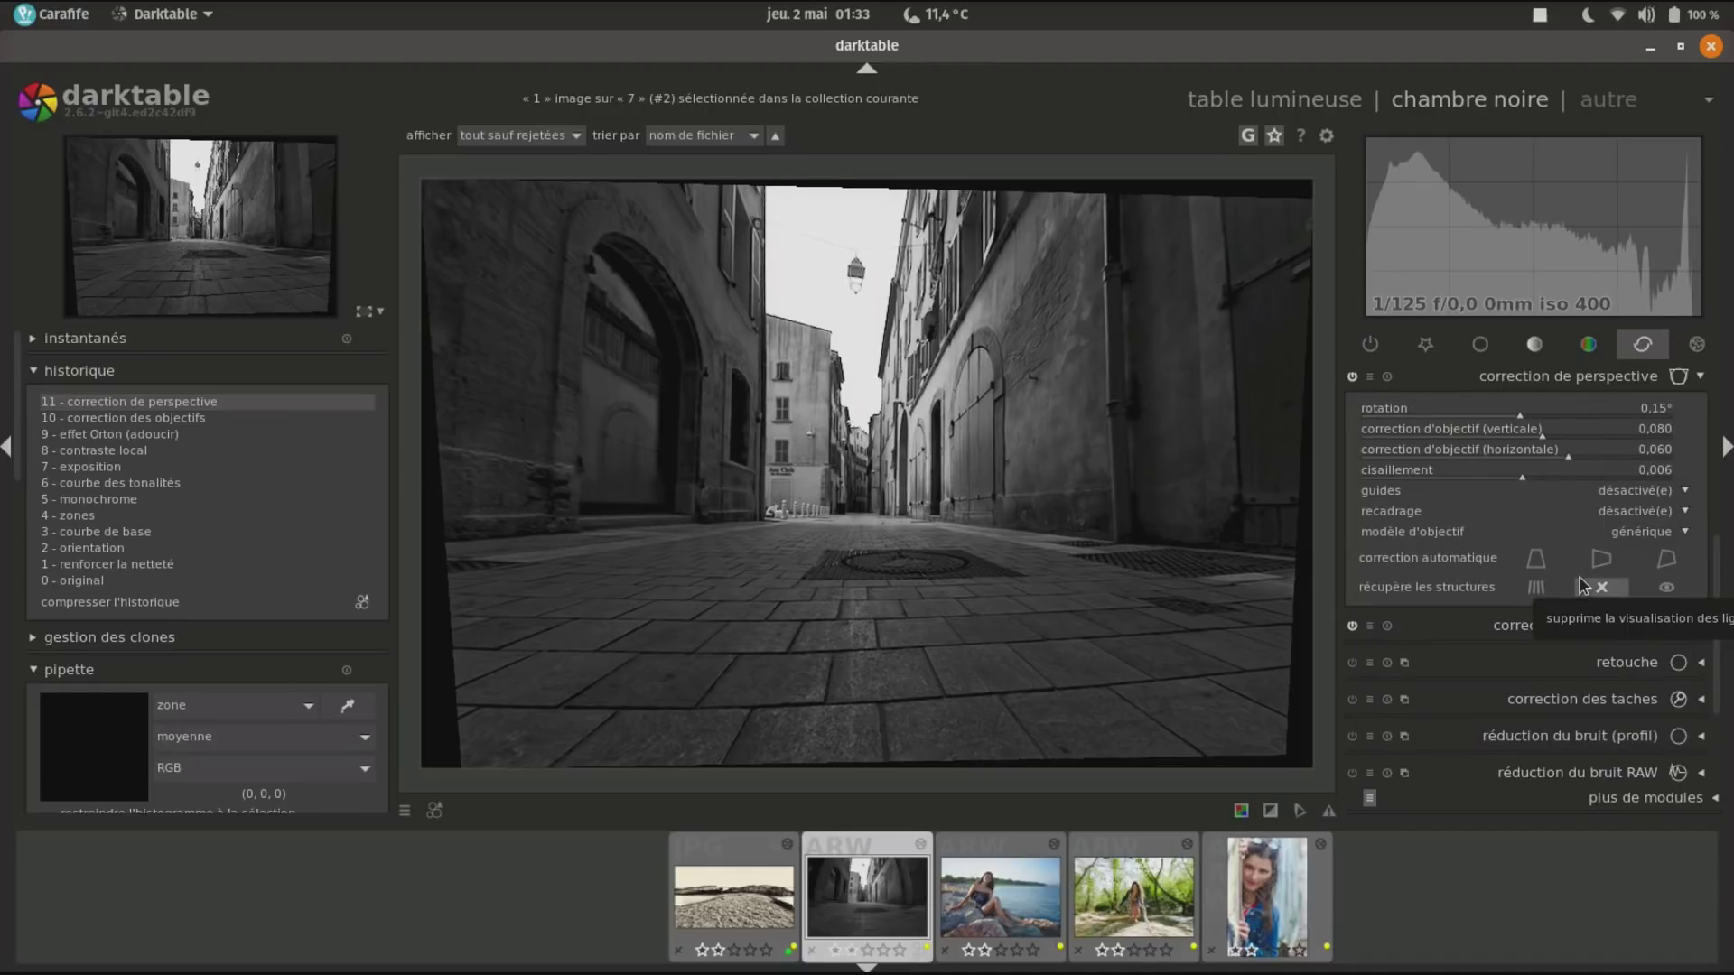
Set the perspective correction's automatic cropping (recadrage) to format d'origine and shift the crop frame up and to the left.
left_click(1640, 515)
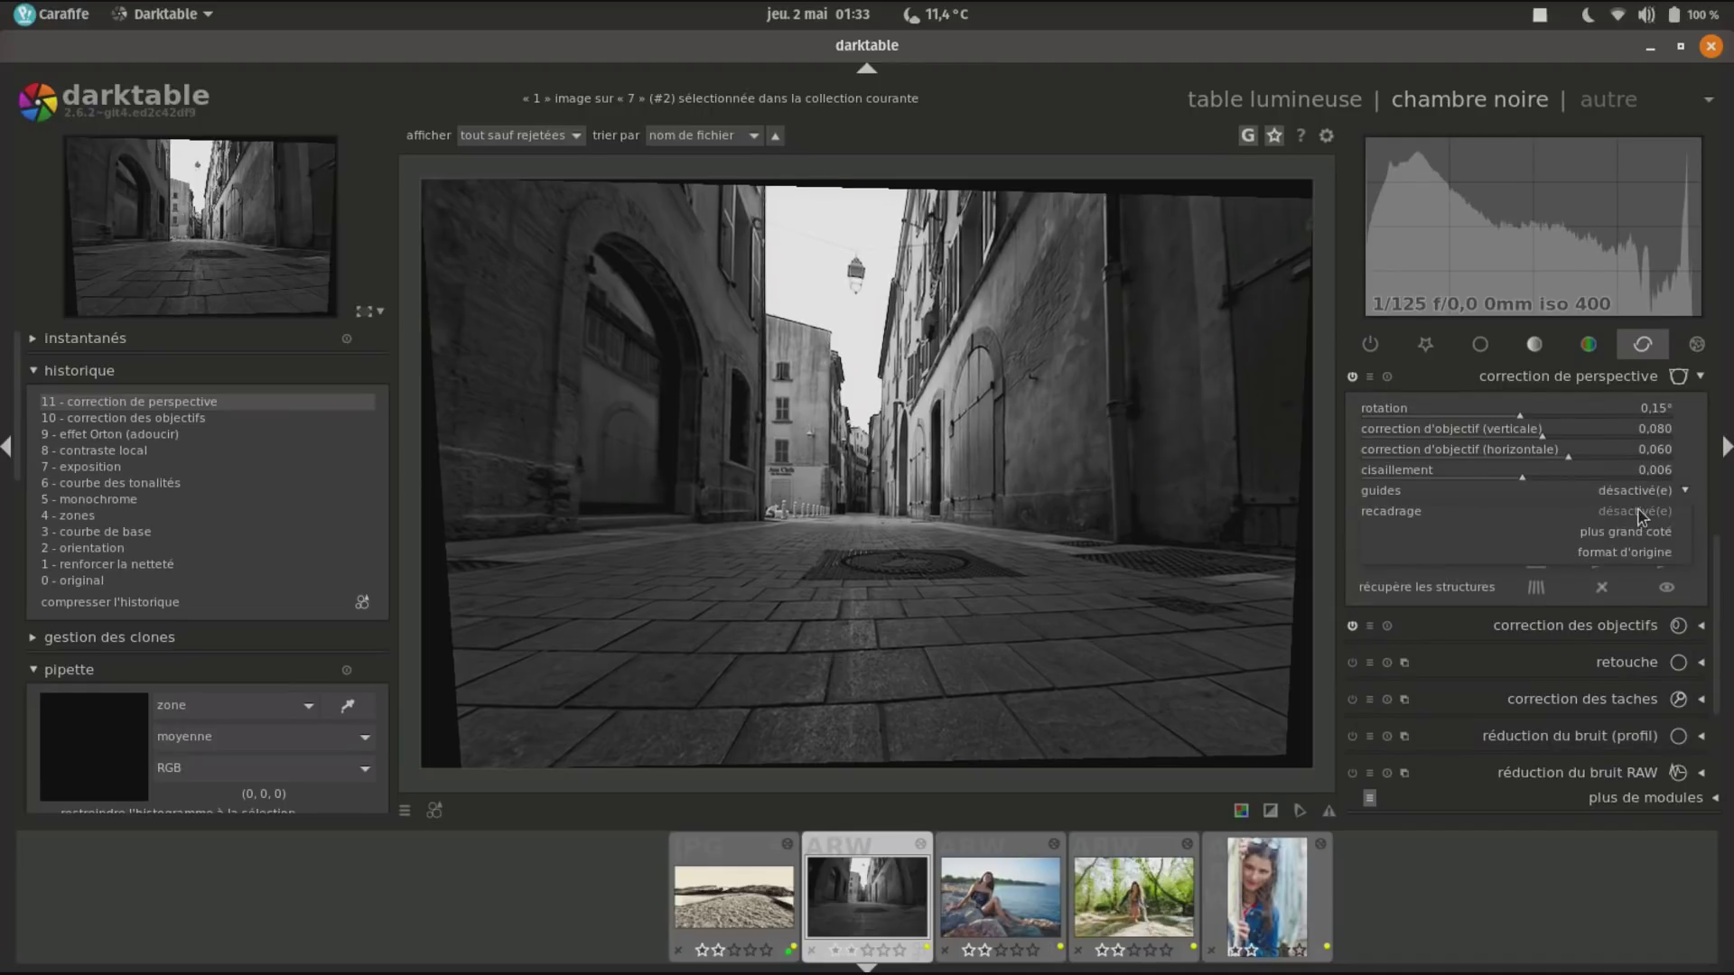
left_click(1647, 555)
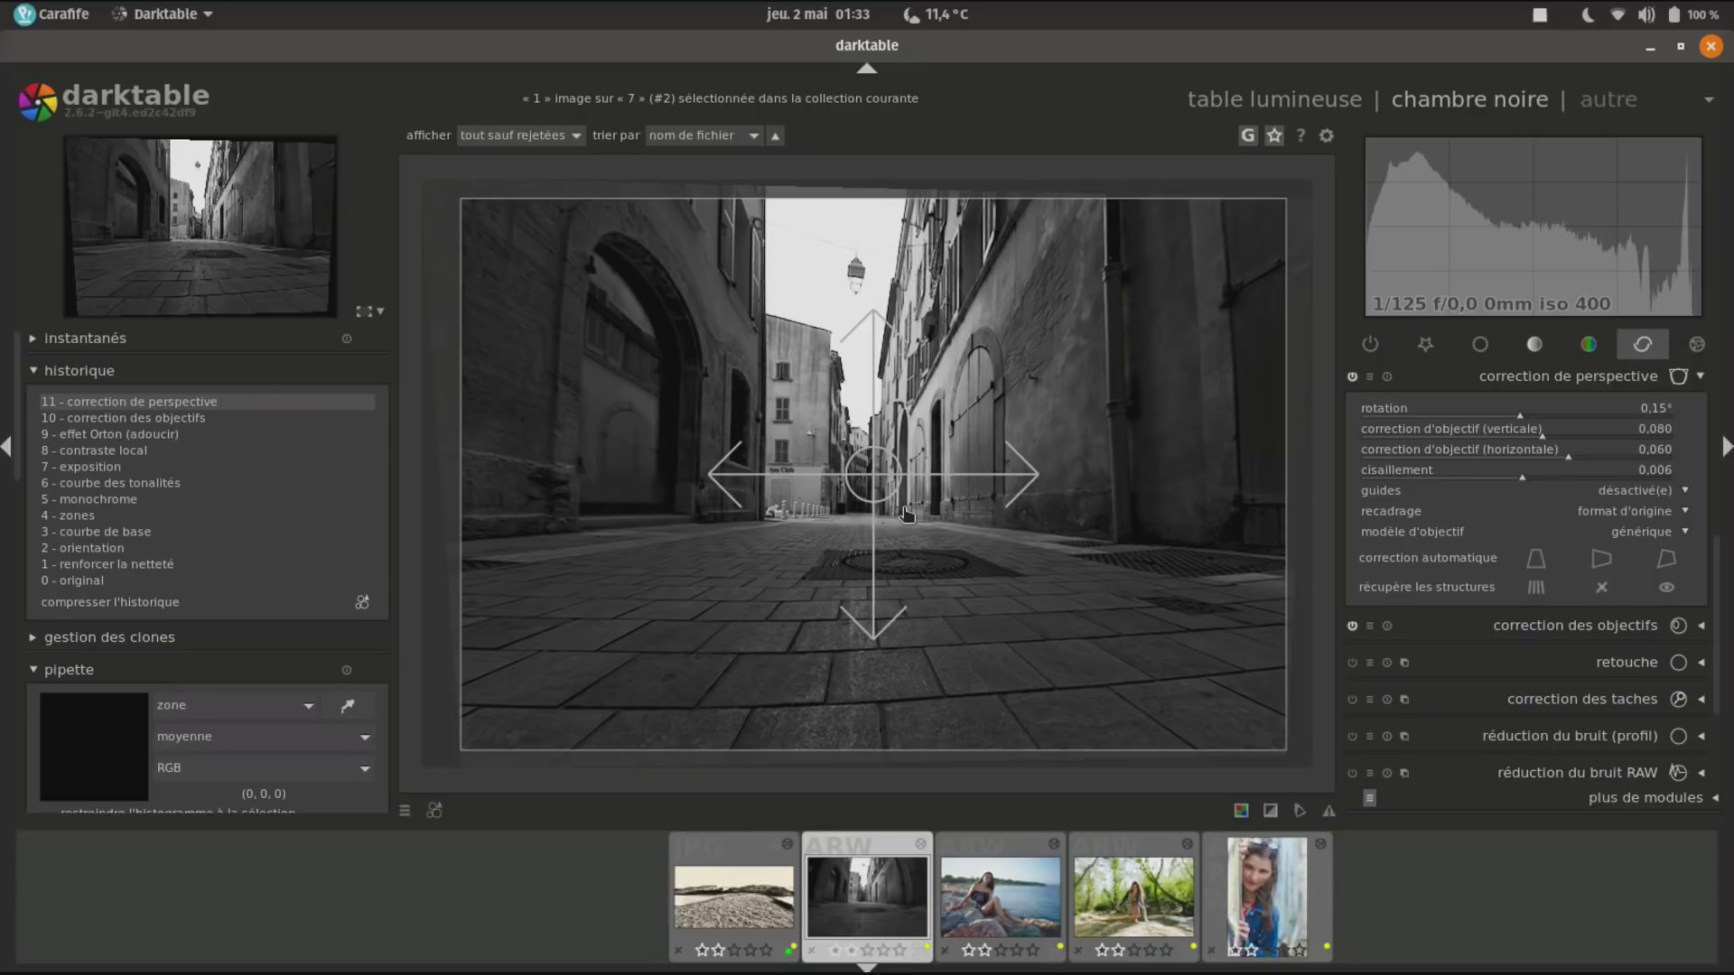
left_click_drag(907, 513, 878, 485)
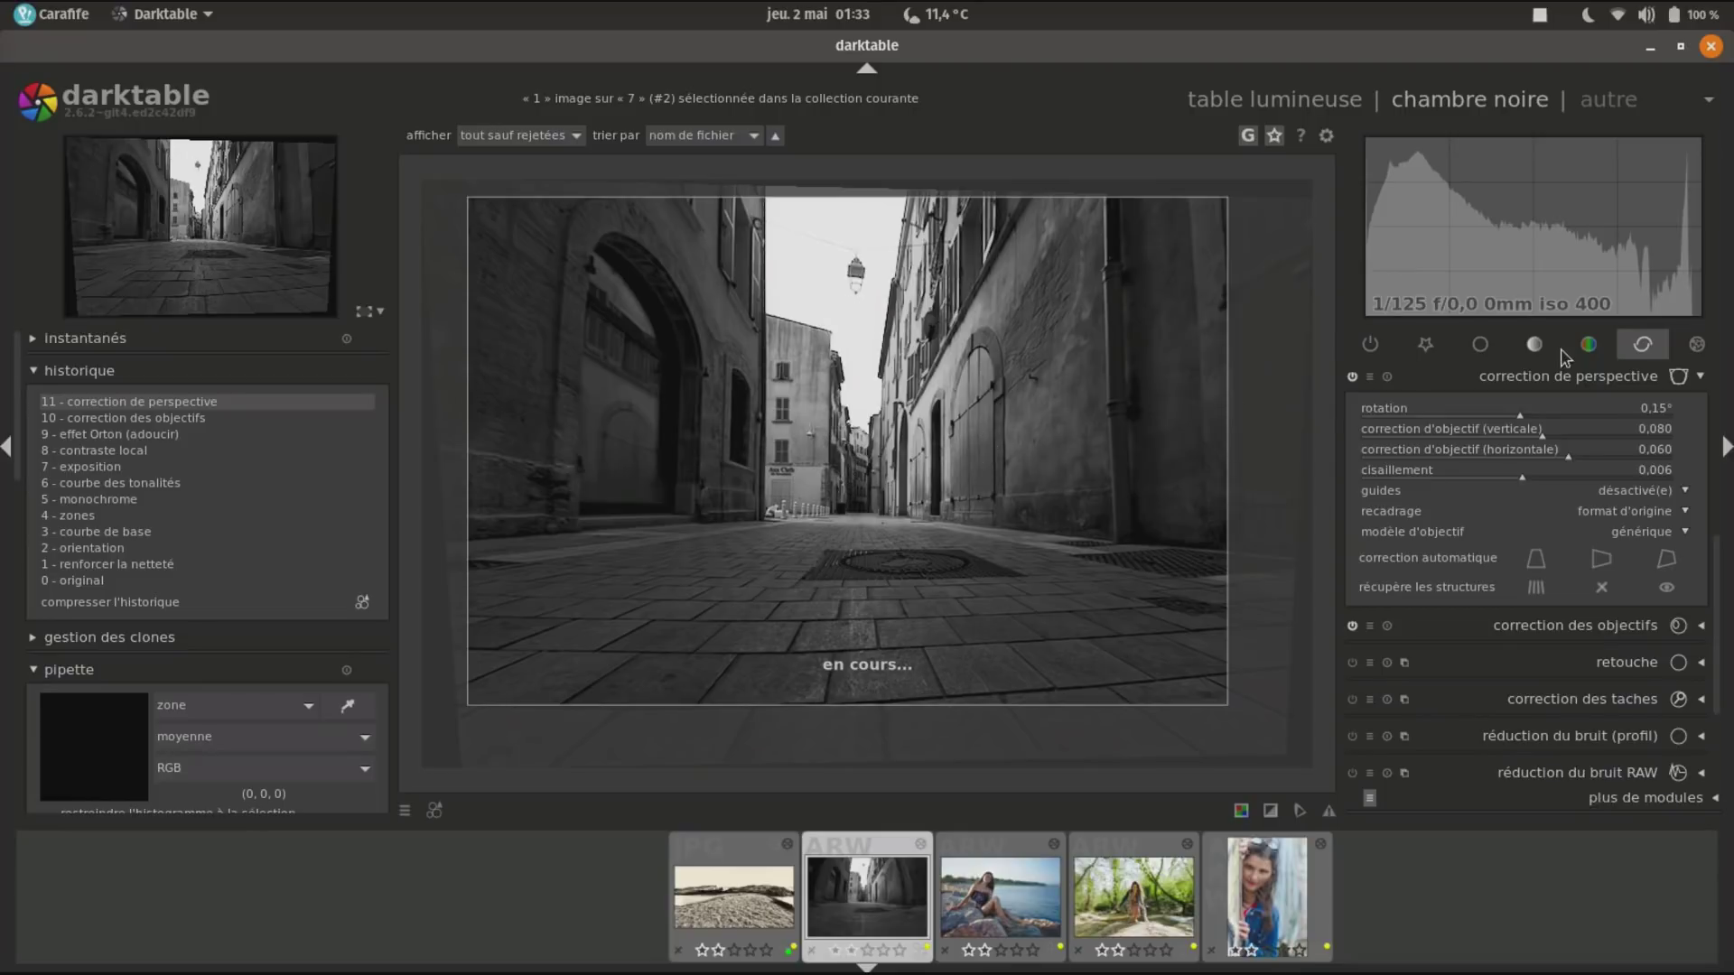
left_click(1561, 377)
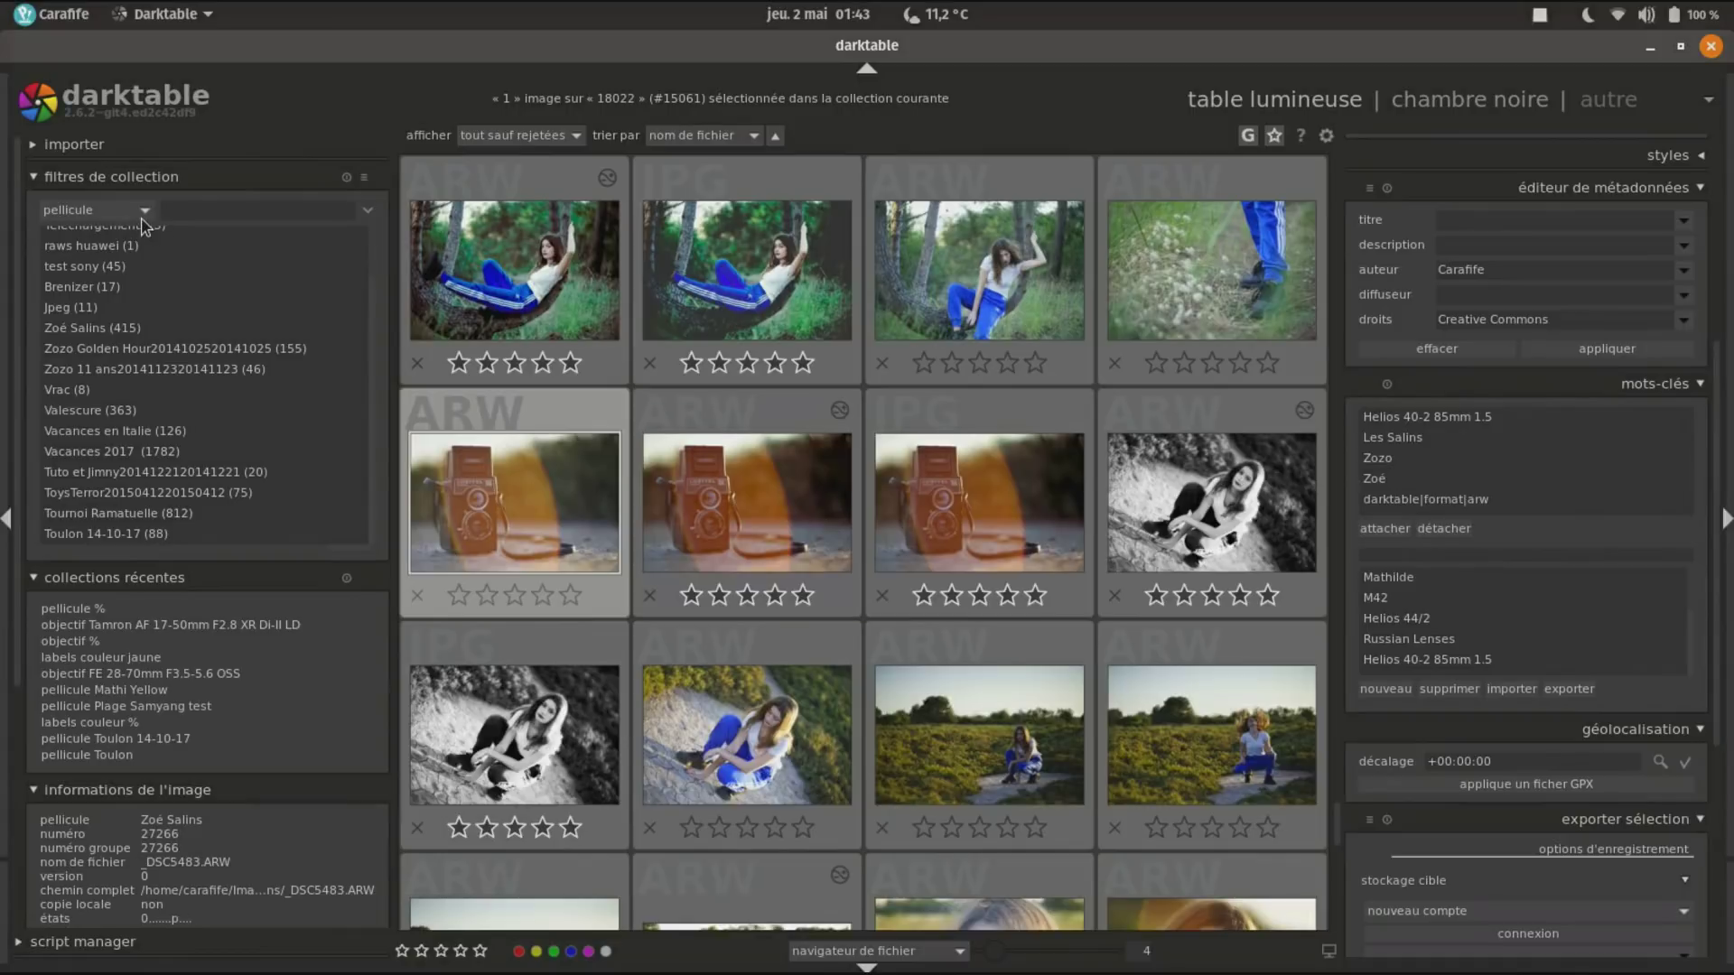
Filter the collection by lens (objectif) to Tamron AF 17-50mm F2.8 XR Di-II LD and open a black-and-white flying-hair portrait in the darkroom.
left_click(107, 214)
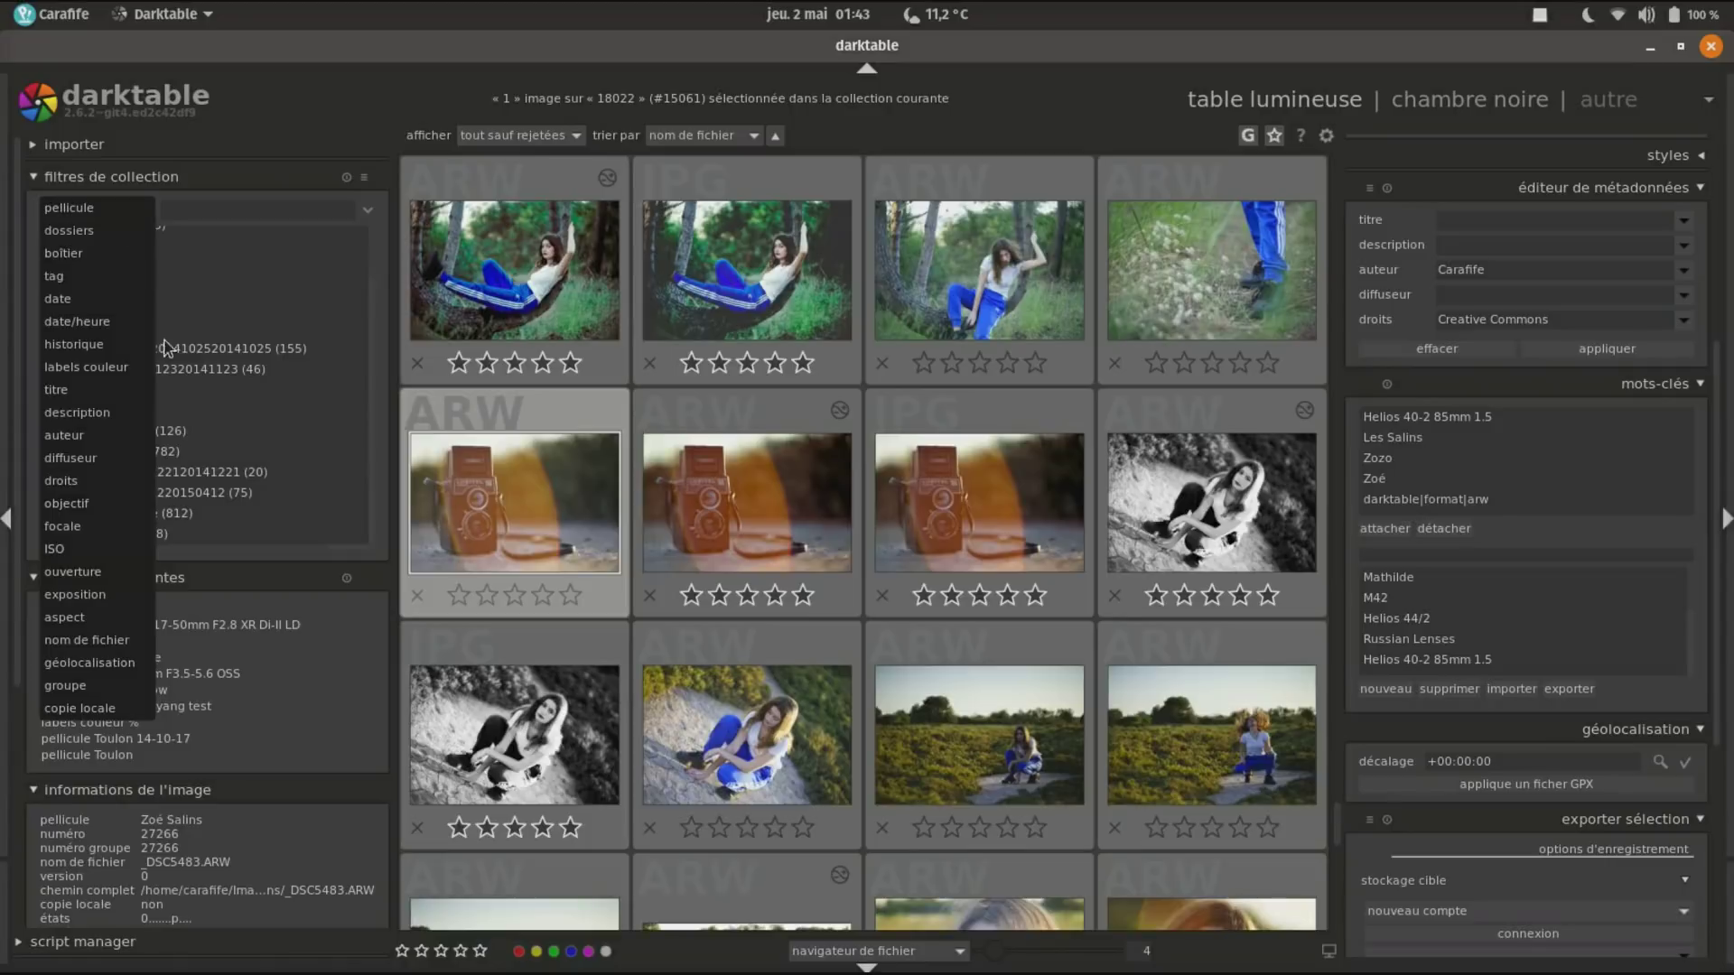
left_click(91, 502)
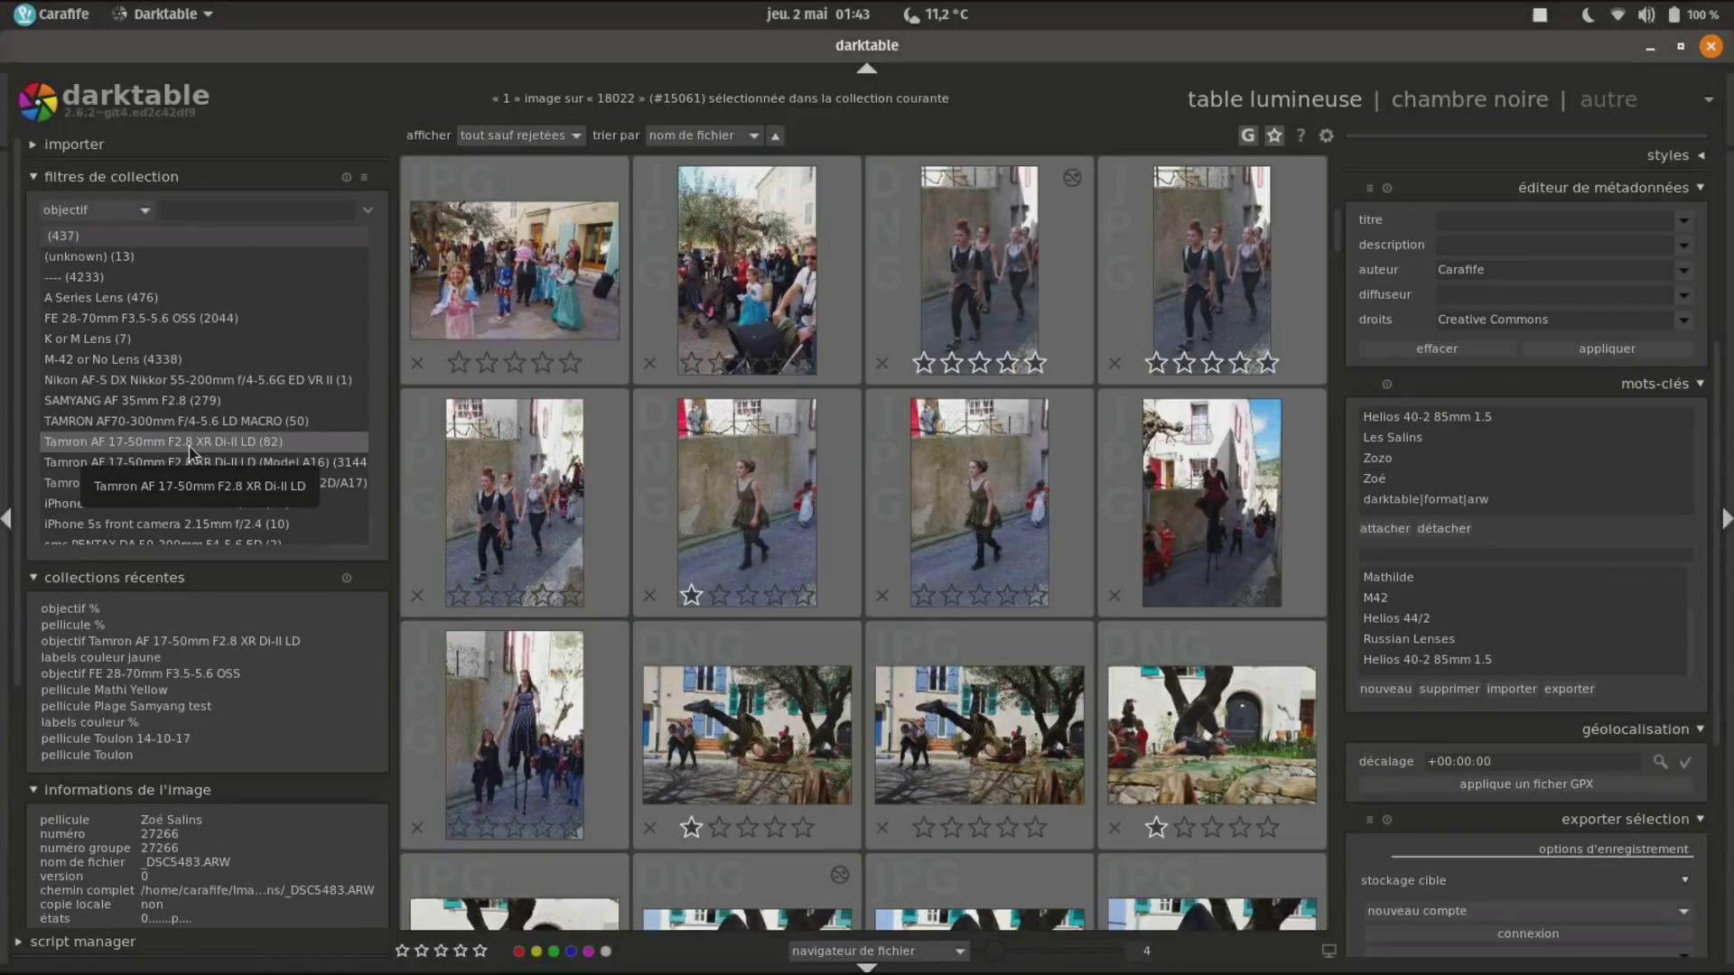
left_click(192, 442)
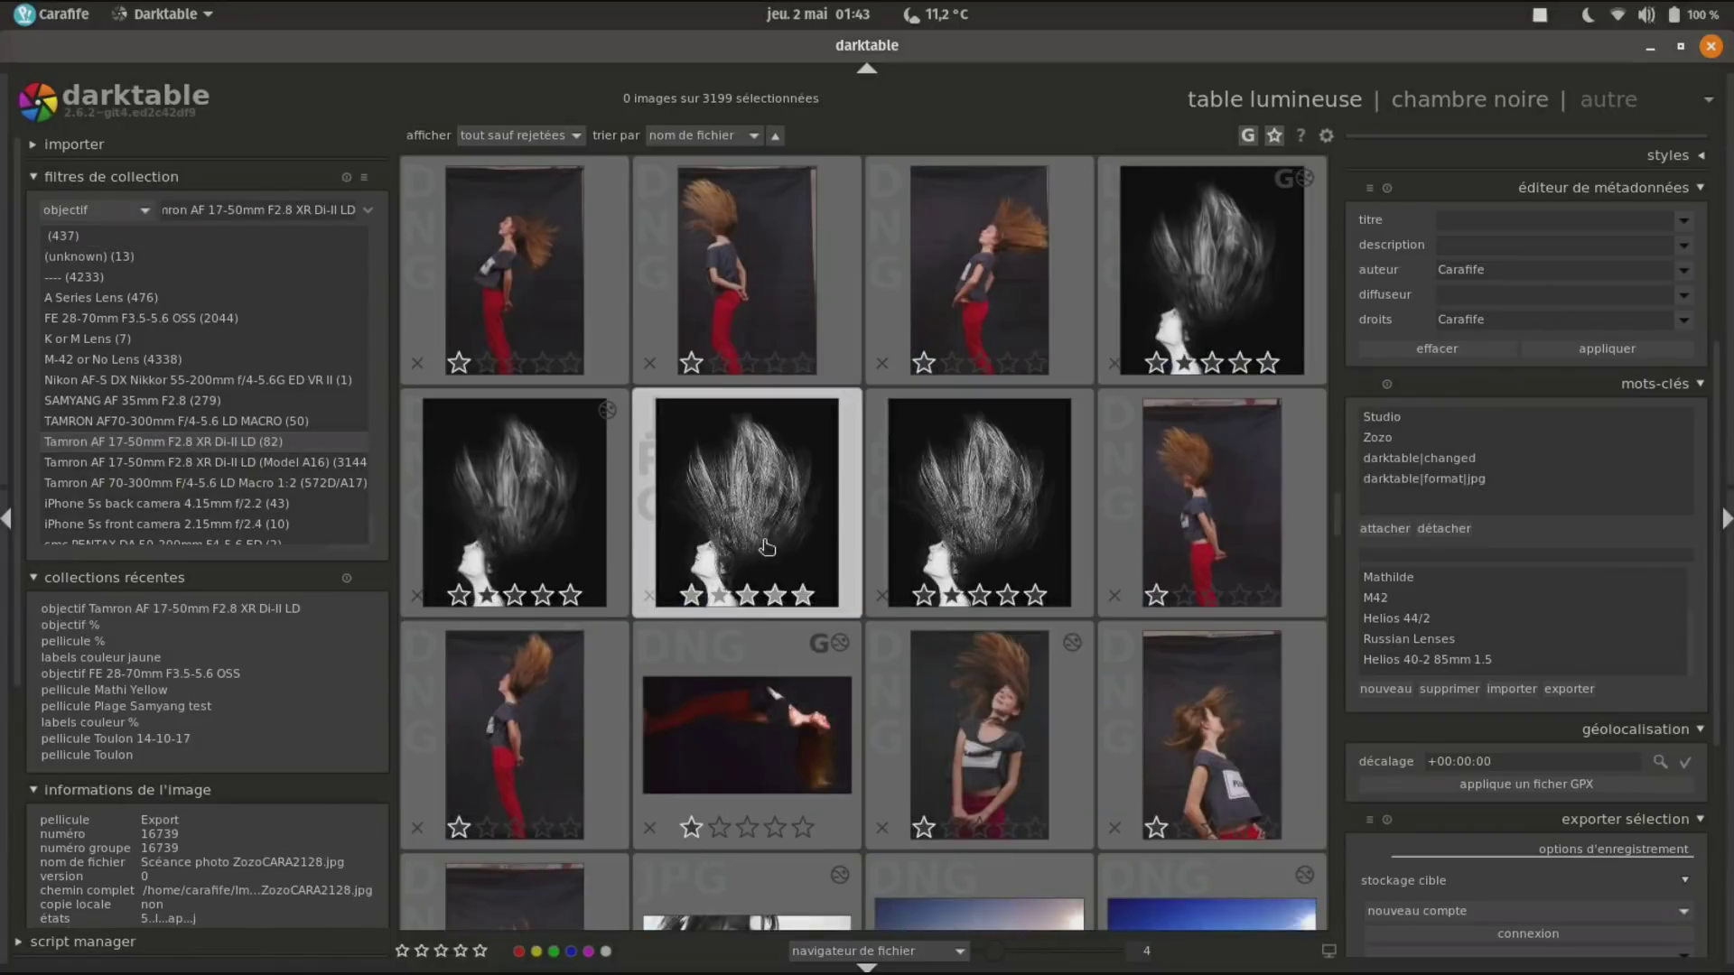
double_click(766, 546)
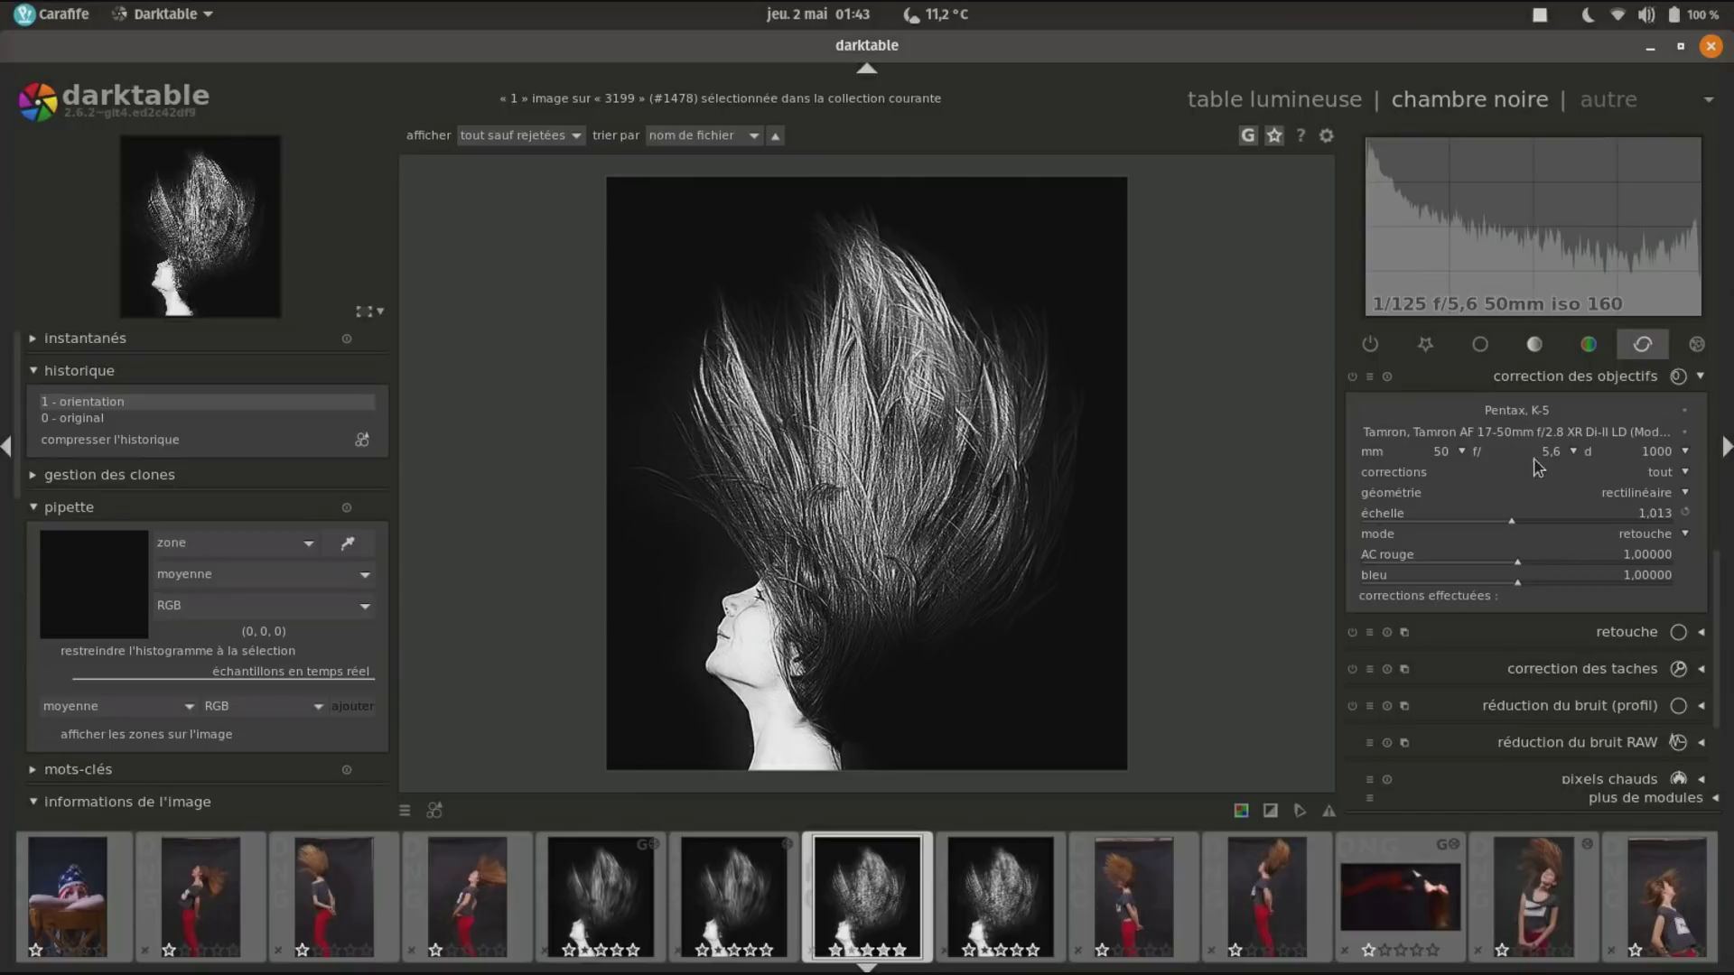
Enable lens correction (correction des objectifs) on the portrait and try a focal length of 35 mm, followed by 18 mm.
left_click(1353, 377)
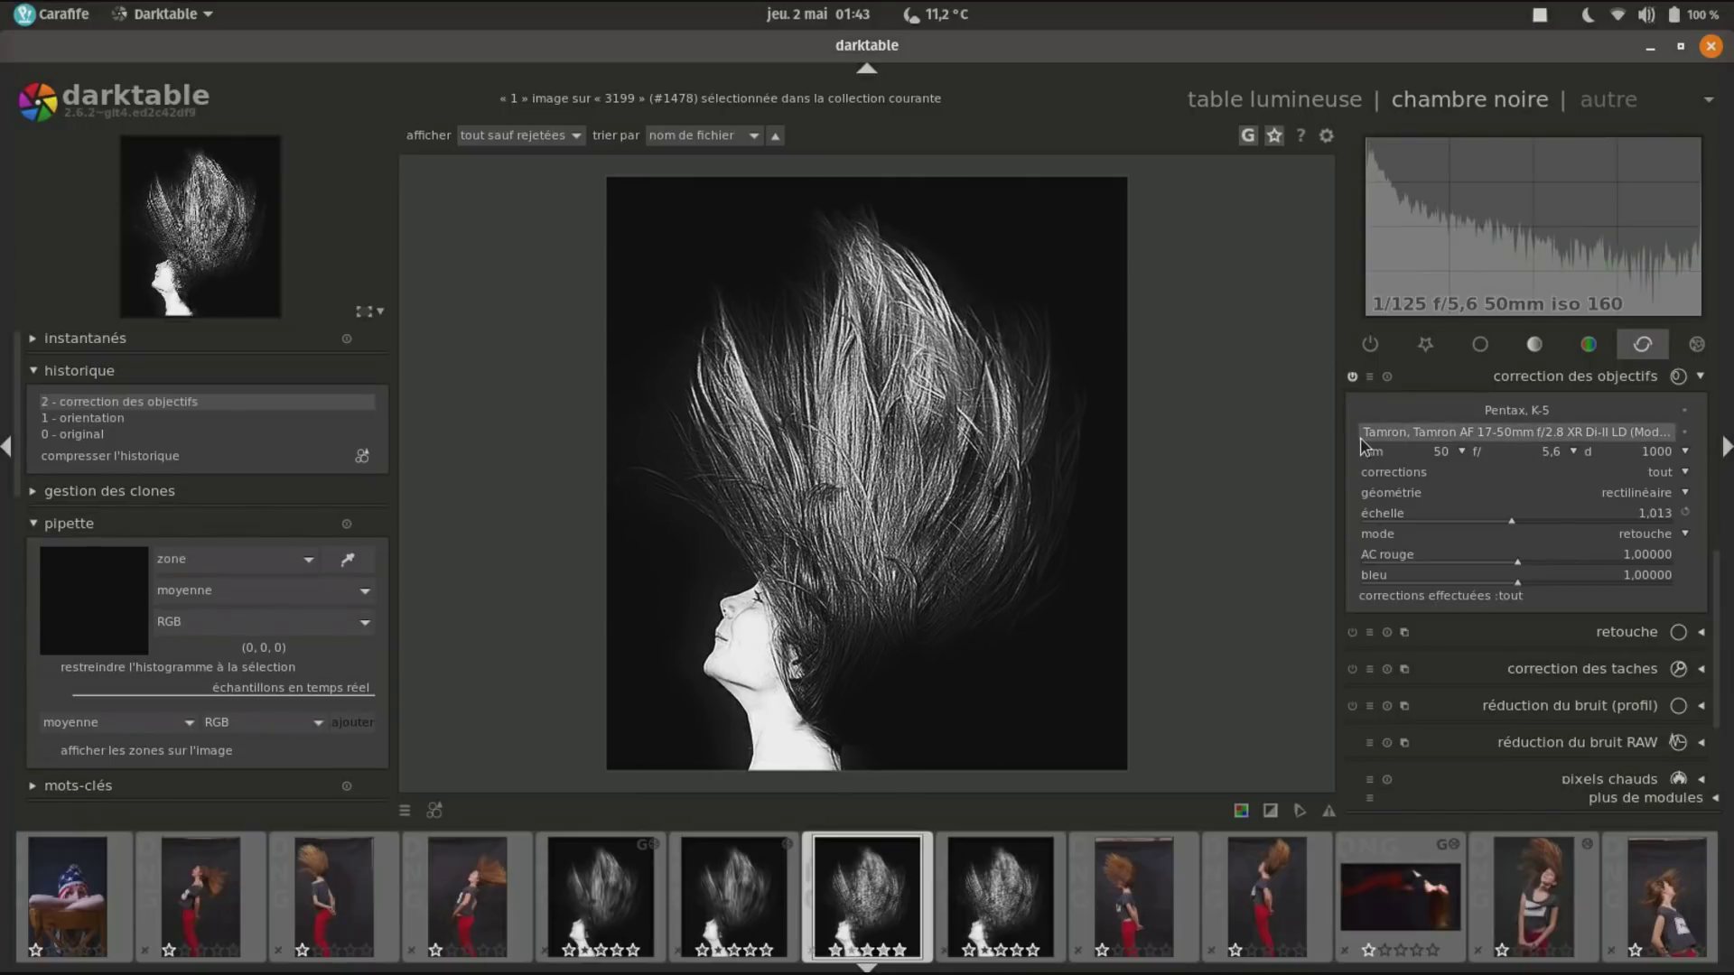
left_click(1464, 453)
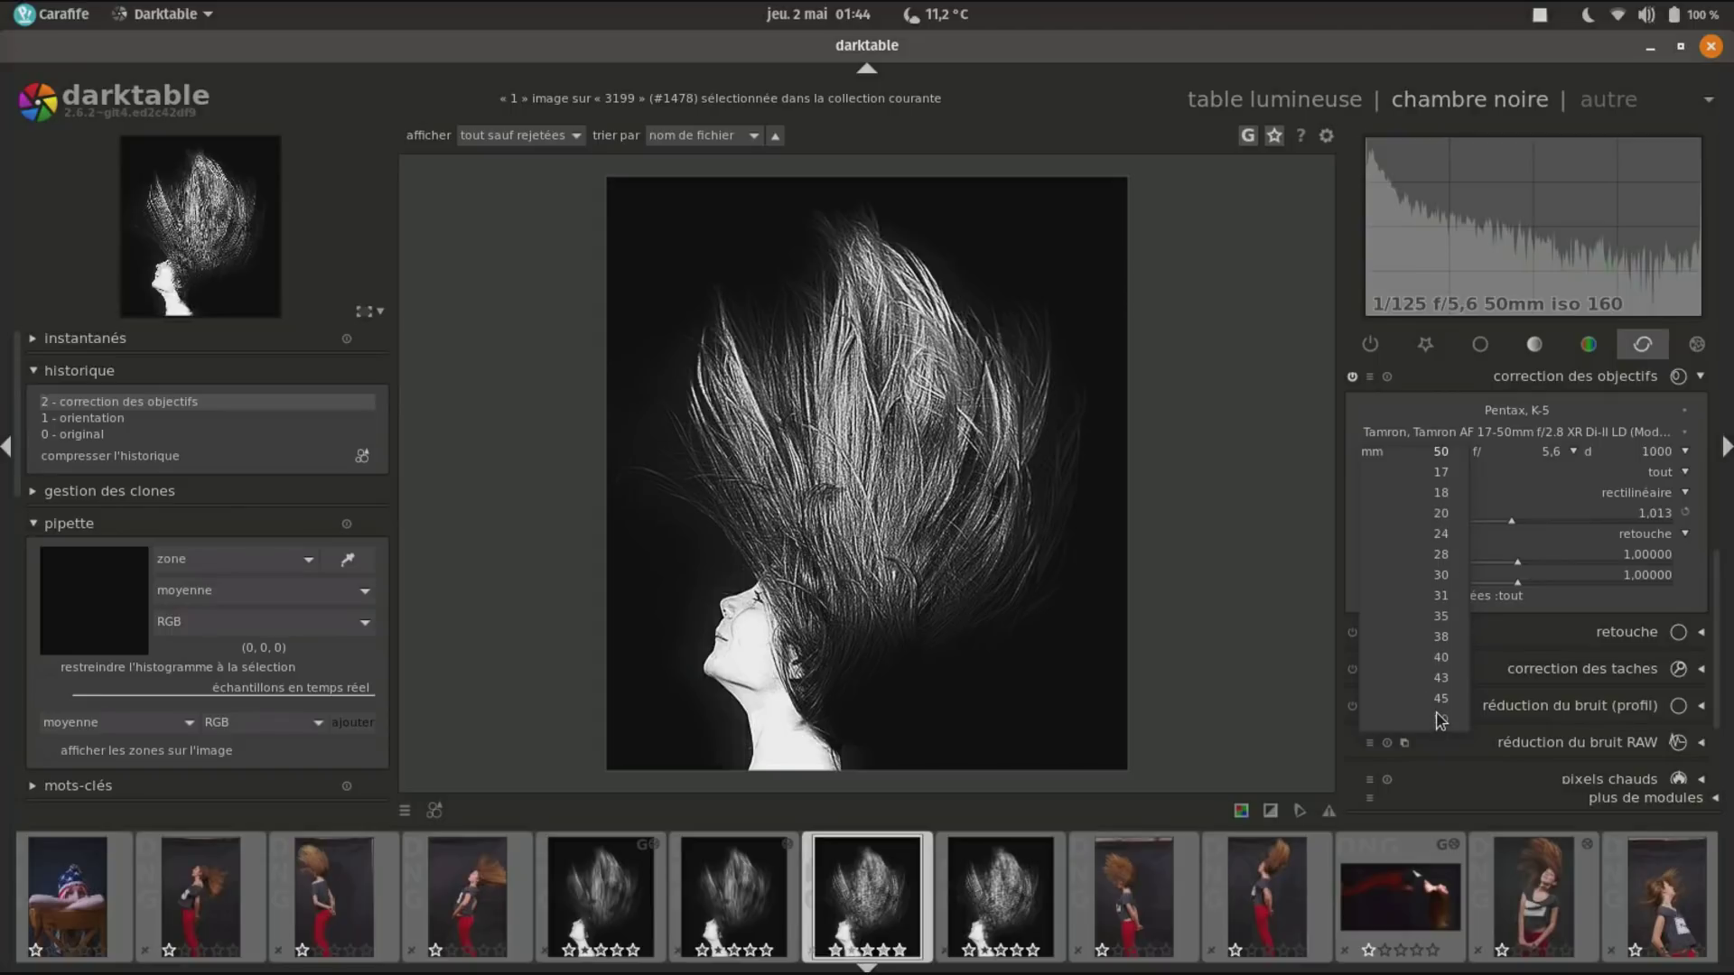
left_click(1448, 620)
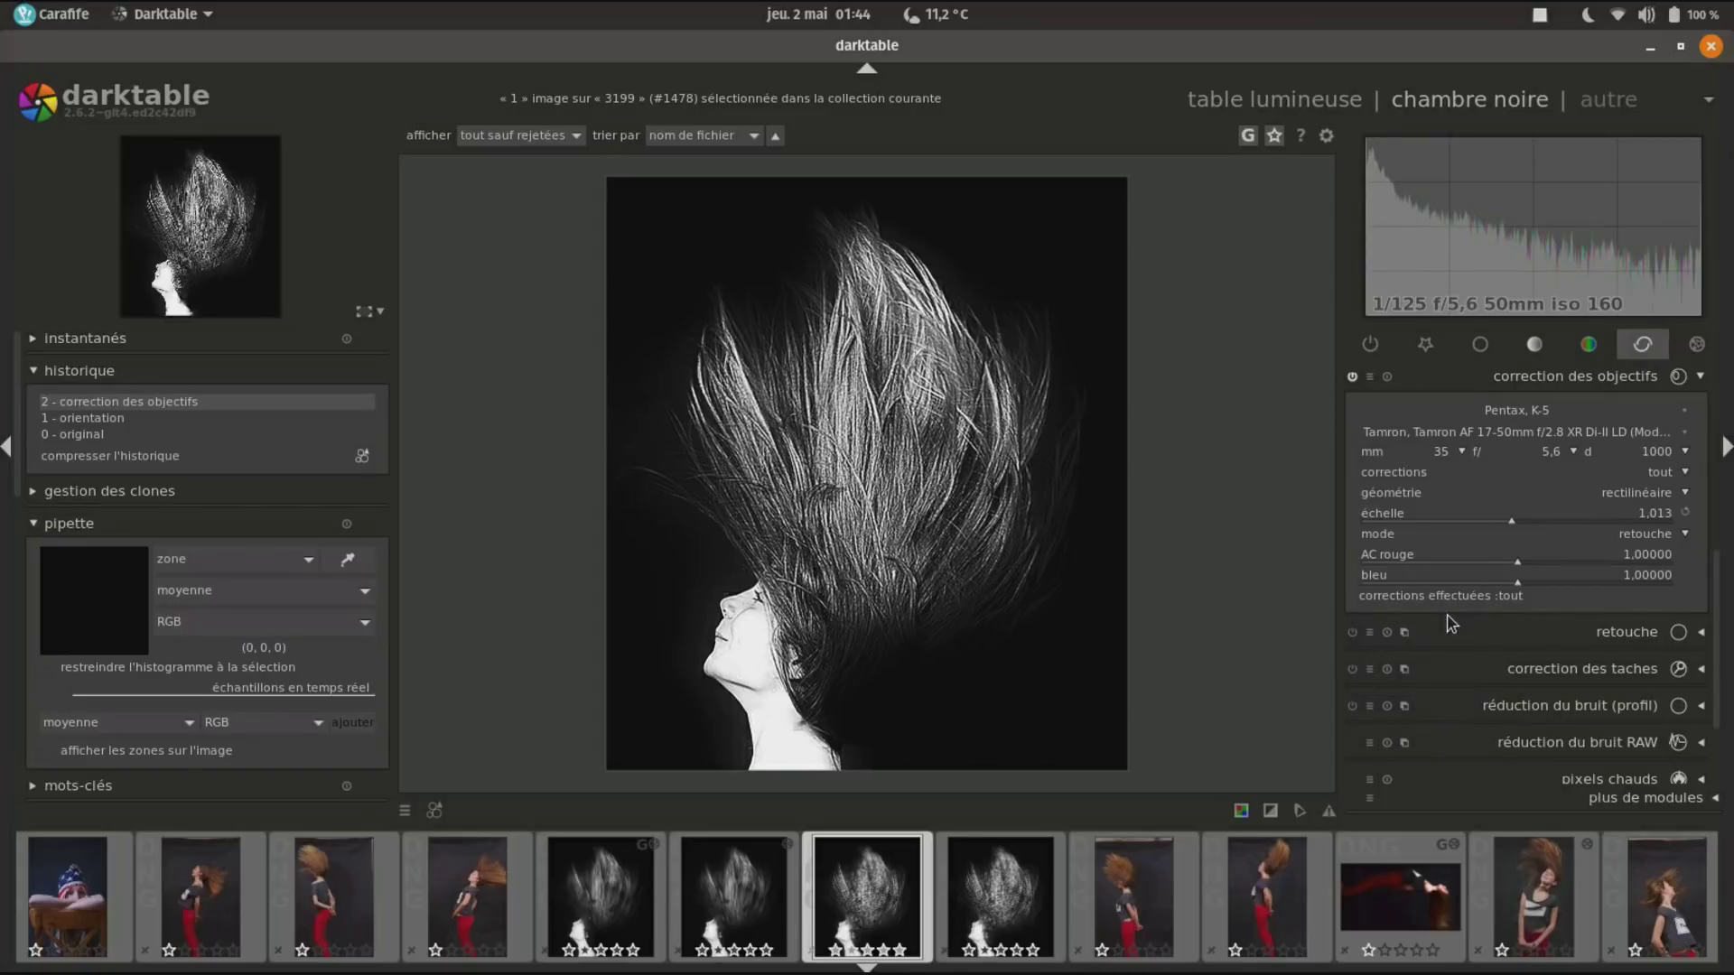
left_click(1456, 454)
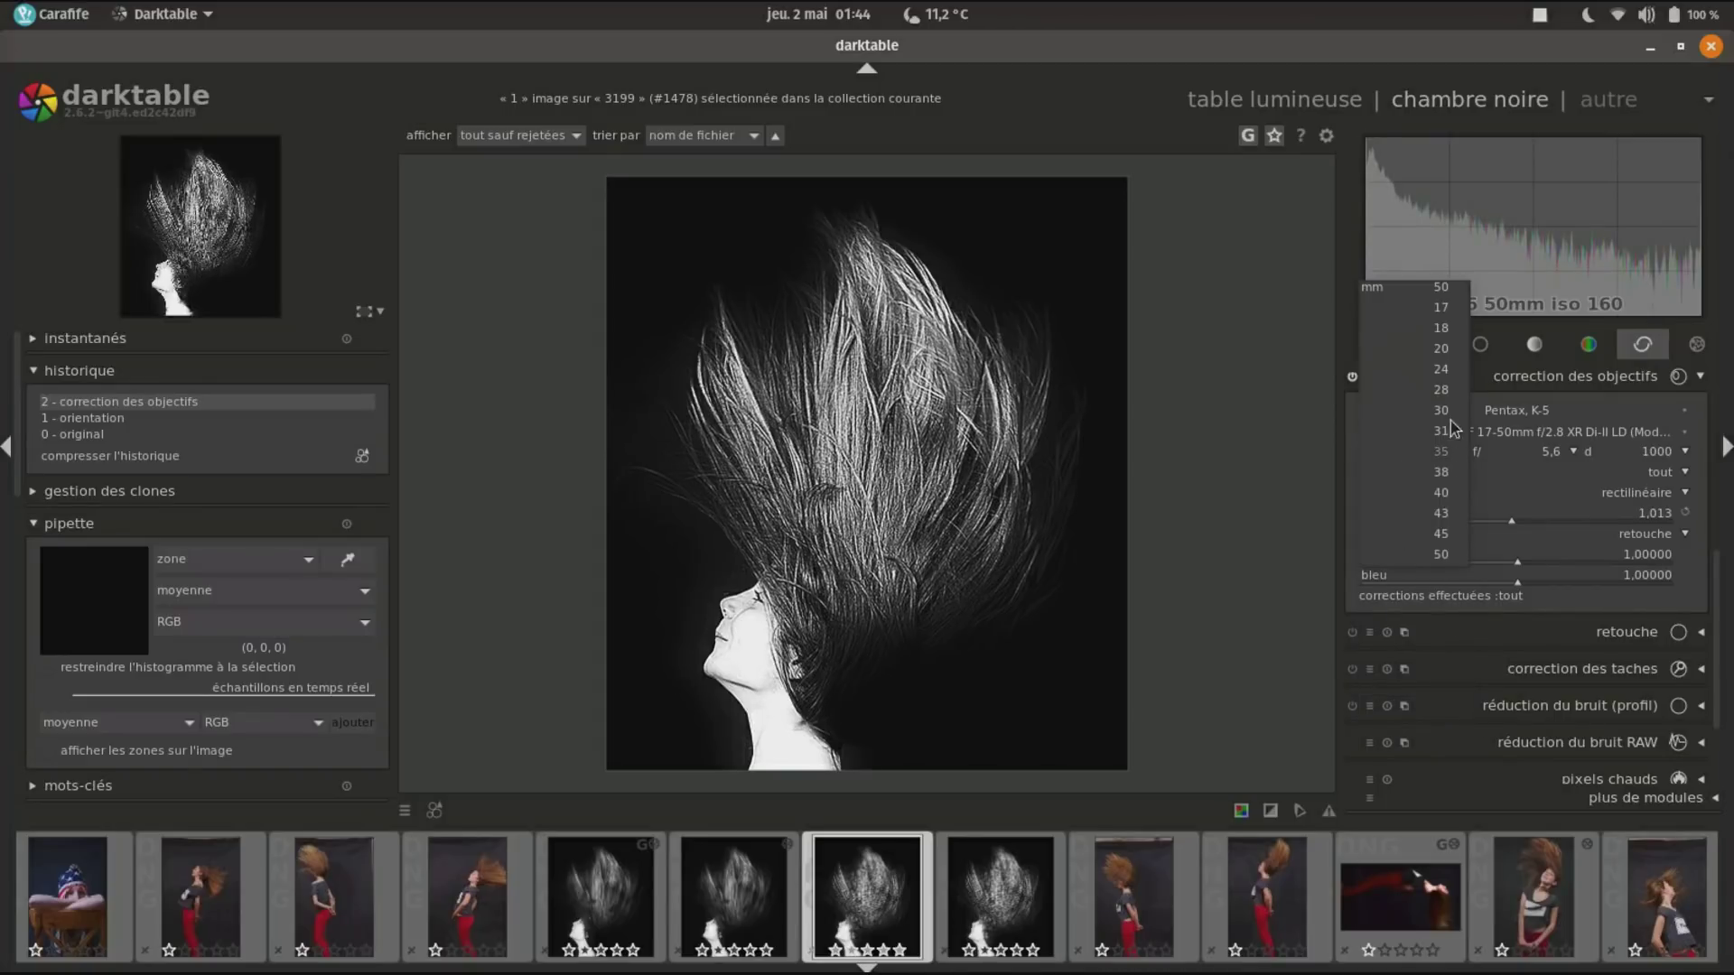
left_click(1444, 330)
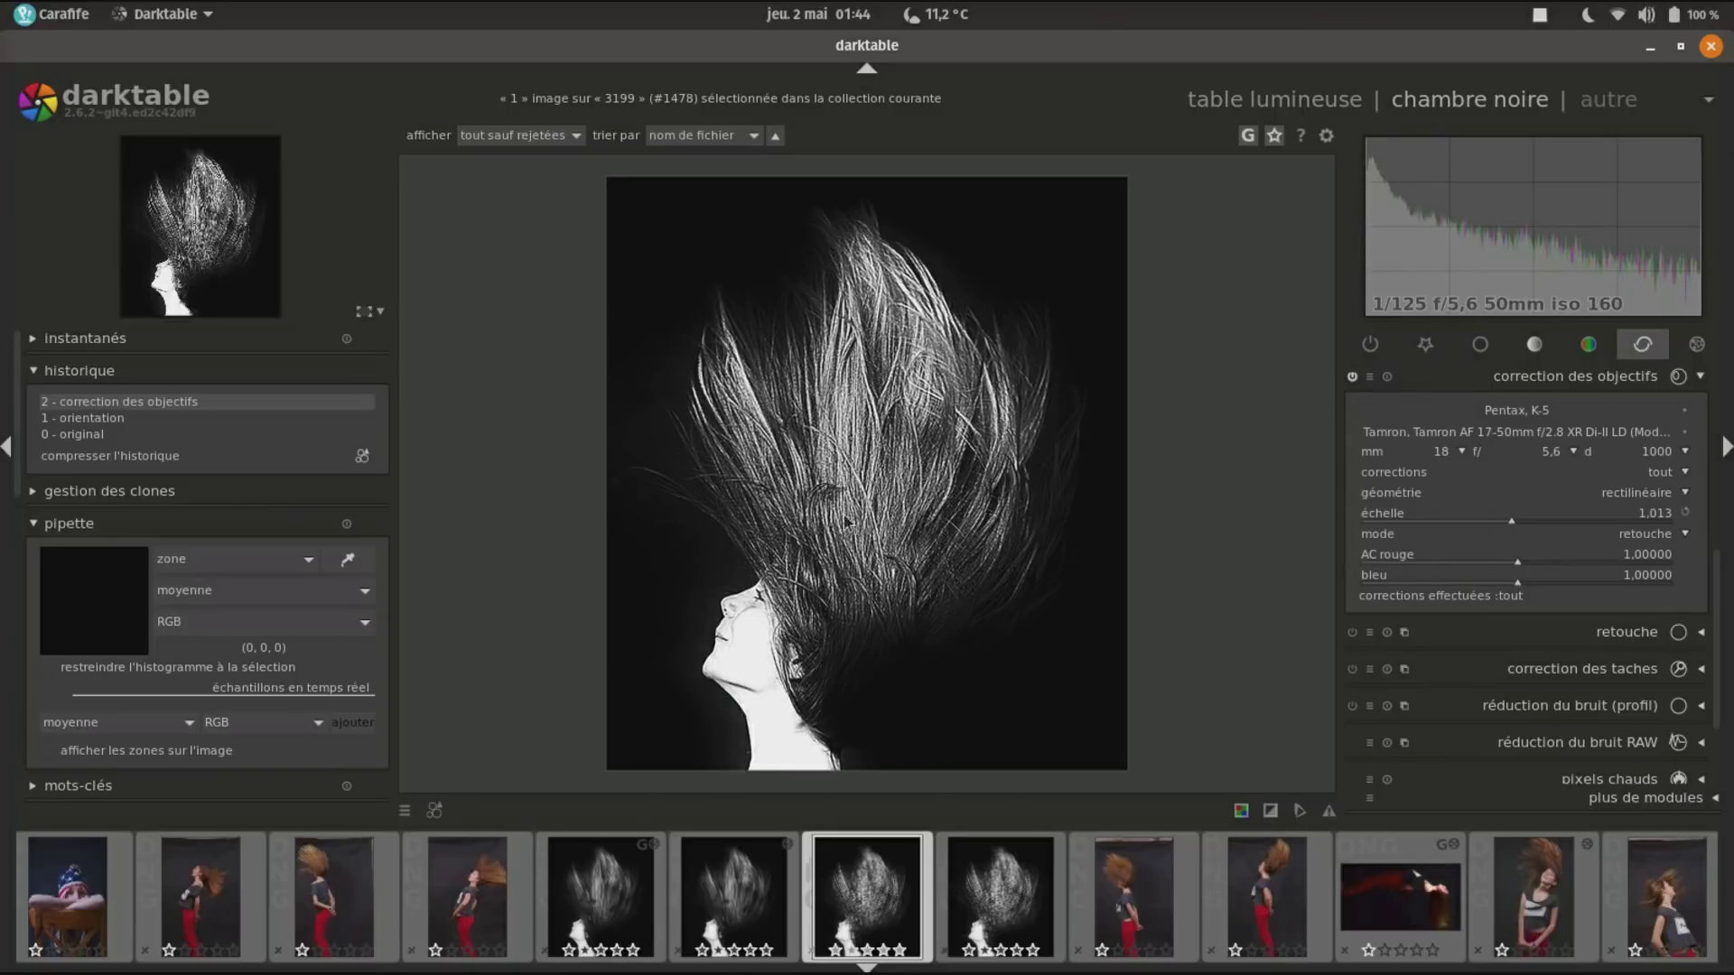